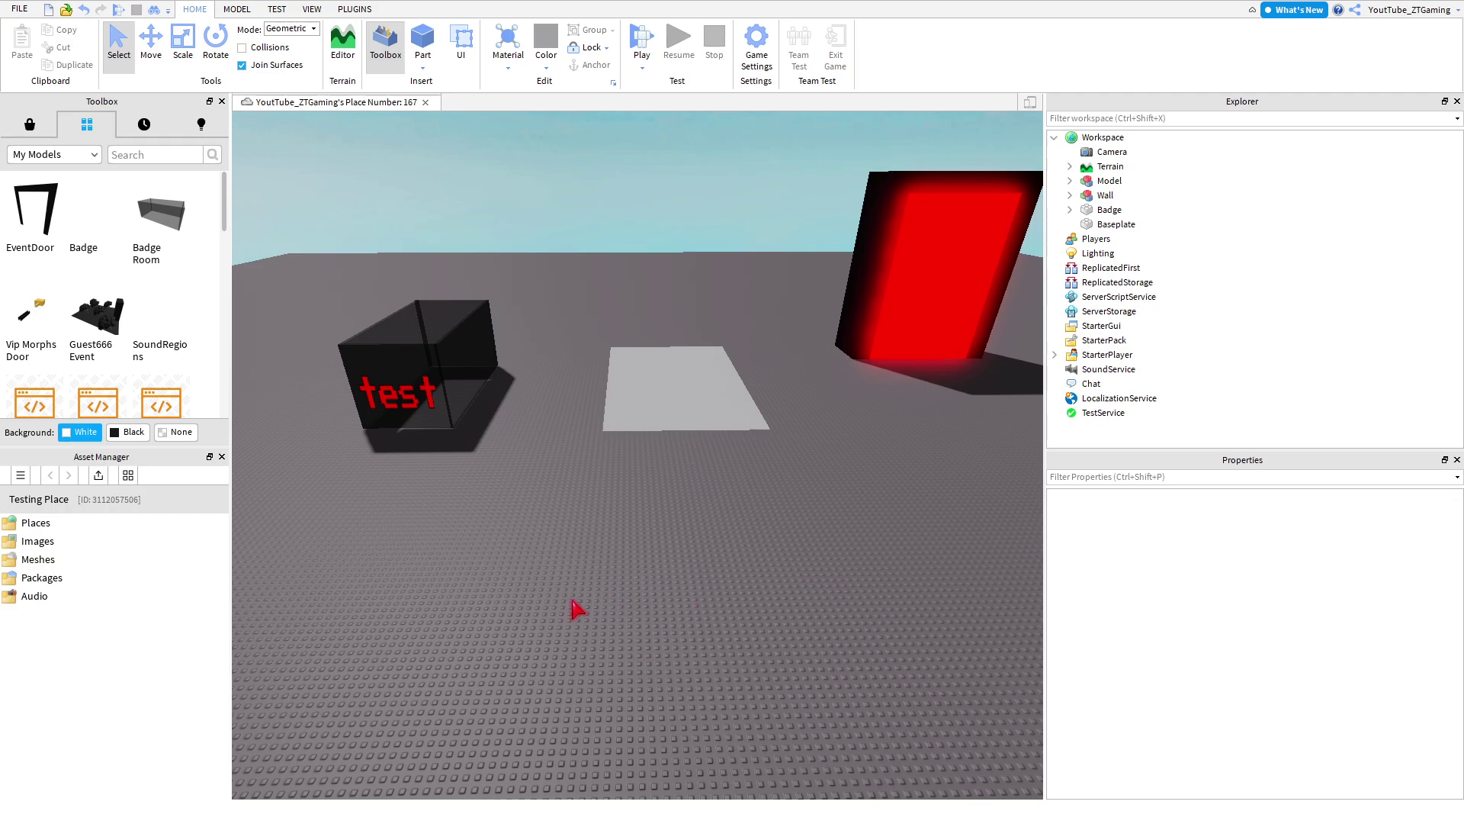
Step: Examine the black room marked "test" in the Testing Place scene
{"action": "key", "text": "a"}
{"action": "mouse_move", "coordinate": [572, 600]}
{"action": "right_mouse_down"}
{"action": "mouse_move", "coordinate": [775, 686]}
{"action": "mouse_move", "coordinate": [707, 684]}
{"action": "mouse_move", "coordinate": [582, 593]}
{"action": "right_mouse_up"}
{"action": "key", "text": "w"}
{"action": "key", "text": "s"}
{"action": "key", "text": "s"}
{"action": "key", "text": "w"}
{"action": "right_click_drag", "start_coordinate": [677, 597], "coordinate": [678, 597]}
{"action": "key", "text": "d"}
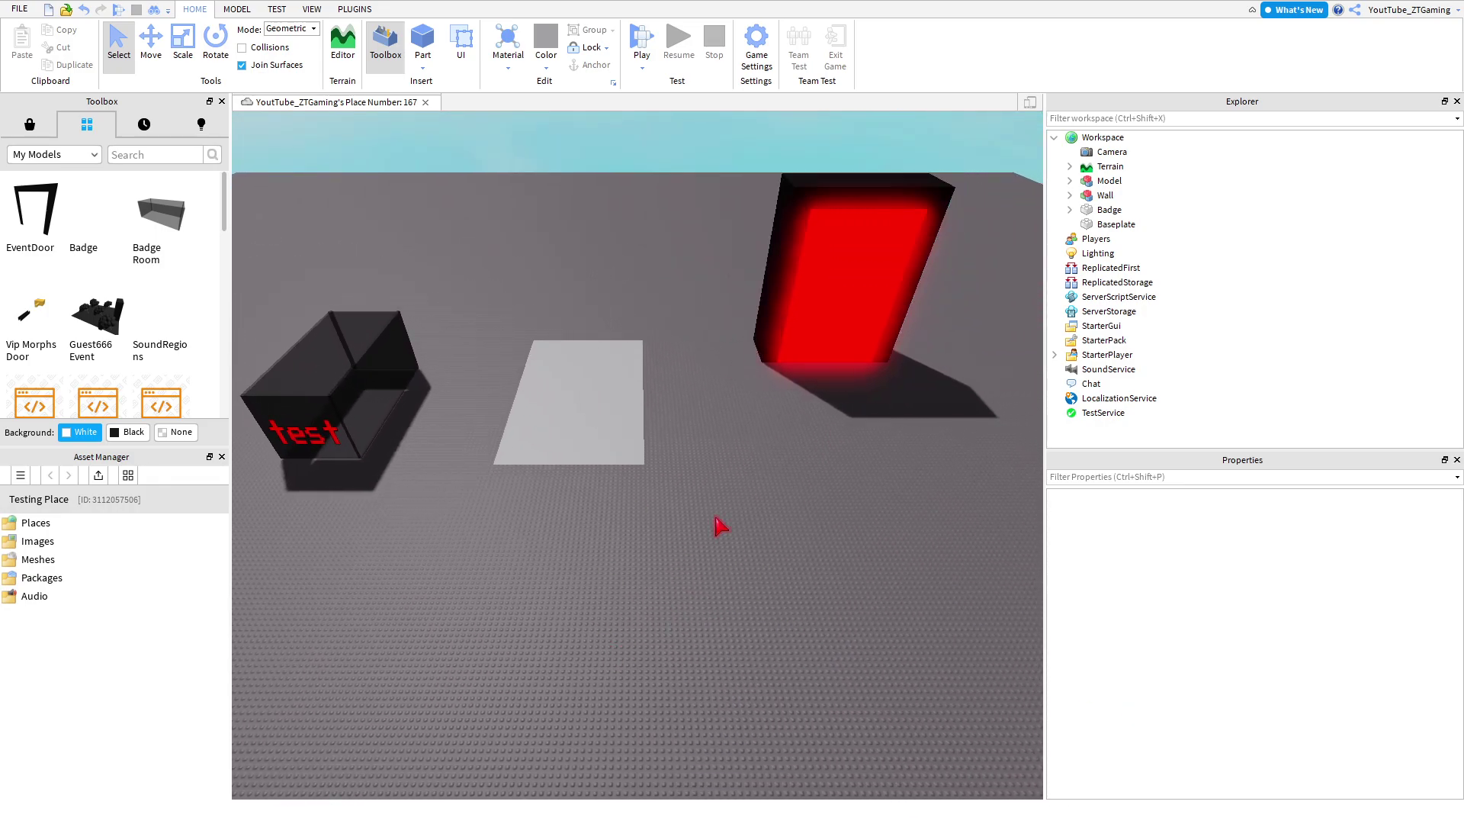
{"action": "key", "text": "w"}
{"action": "right_click_drag", "start_coordinate": [703, 500], "coordinate": [699, 496]}
{"action": "key", "text": "a"}
{"action": "key", "text": "w"}
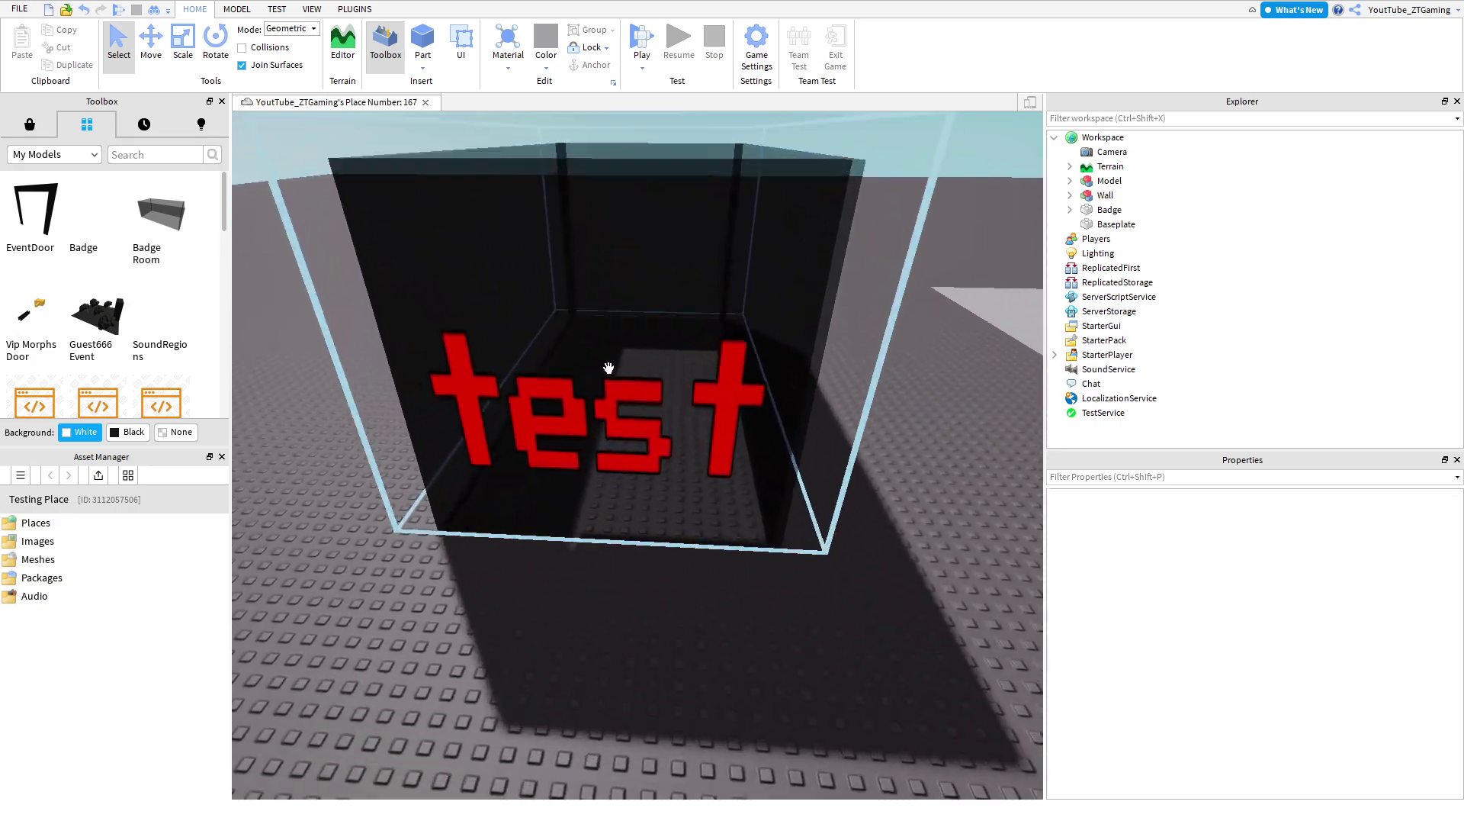
{"action": "key", "text": "f"}
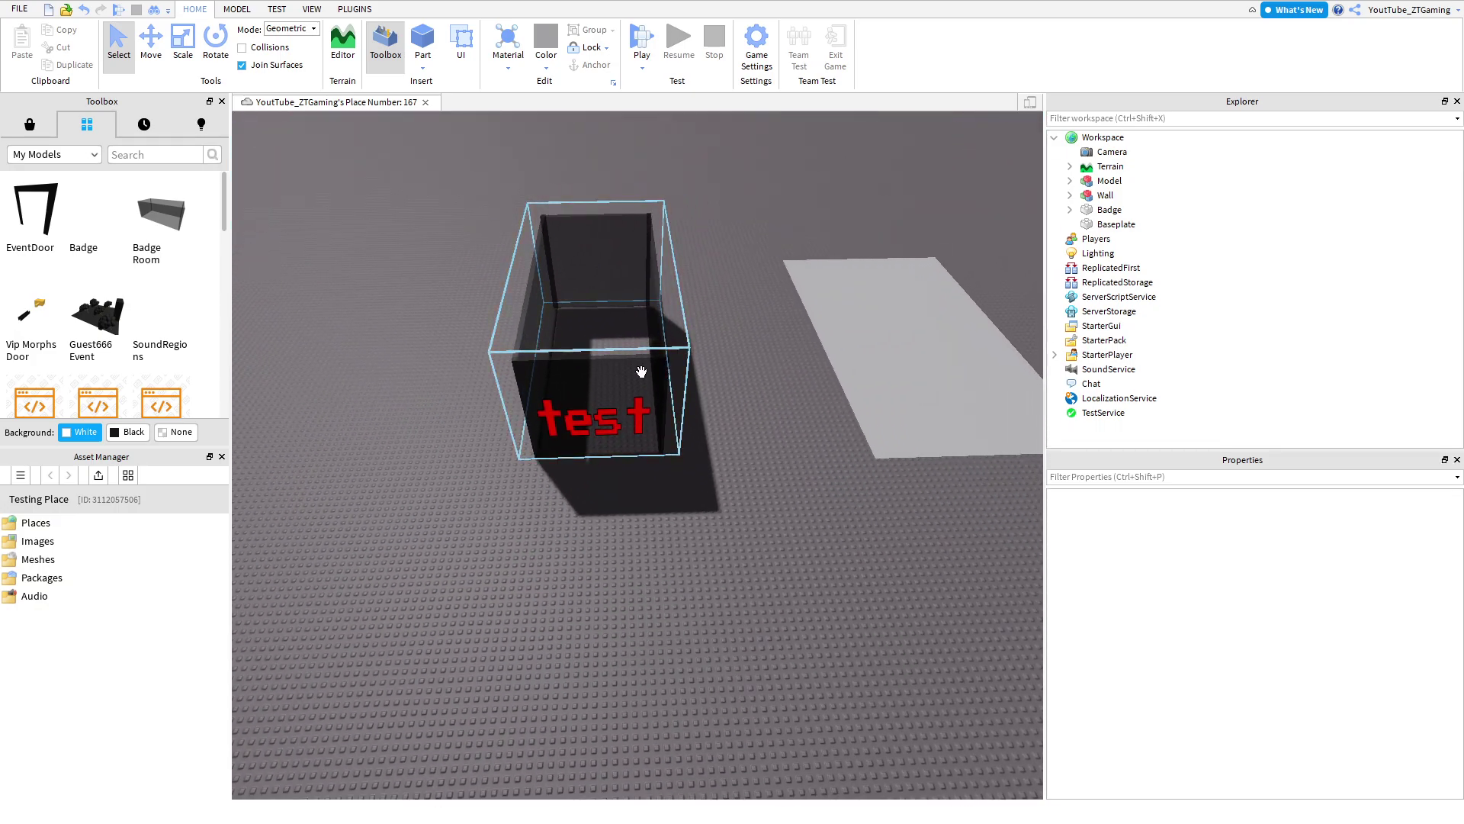
Step: Examine the glowing red door model beside the light grey floor pad
{"action": "right_click_drag", "start_coordinate": [646, 421], "coordinate": [686, 511]}
{"action": "key", "text": "s"}
{"action": "key", "text": "s"}
{"action": "key", "text": "a"}
{"action": "left_click_drag", "start_coordinate": [424, 239], "coordinate": [1012, 520]}
{"action": "left_click", "coordinate": [981, 547]}
{"action": "left_click", "coordinate": [843, 329]}
{"action": "key", "text": "f"}
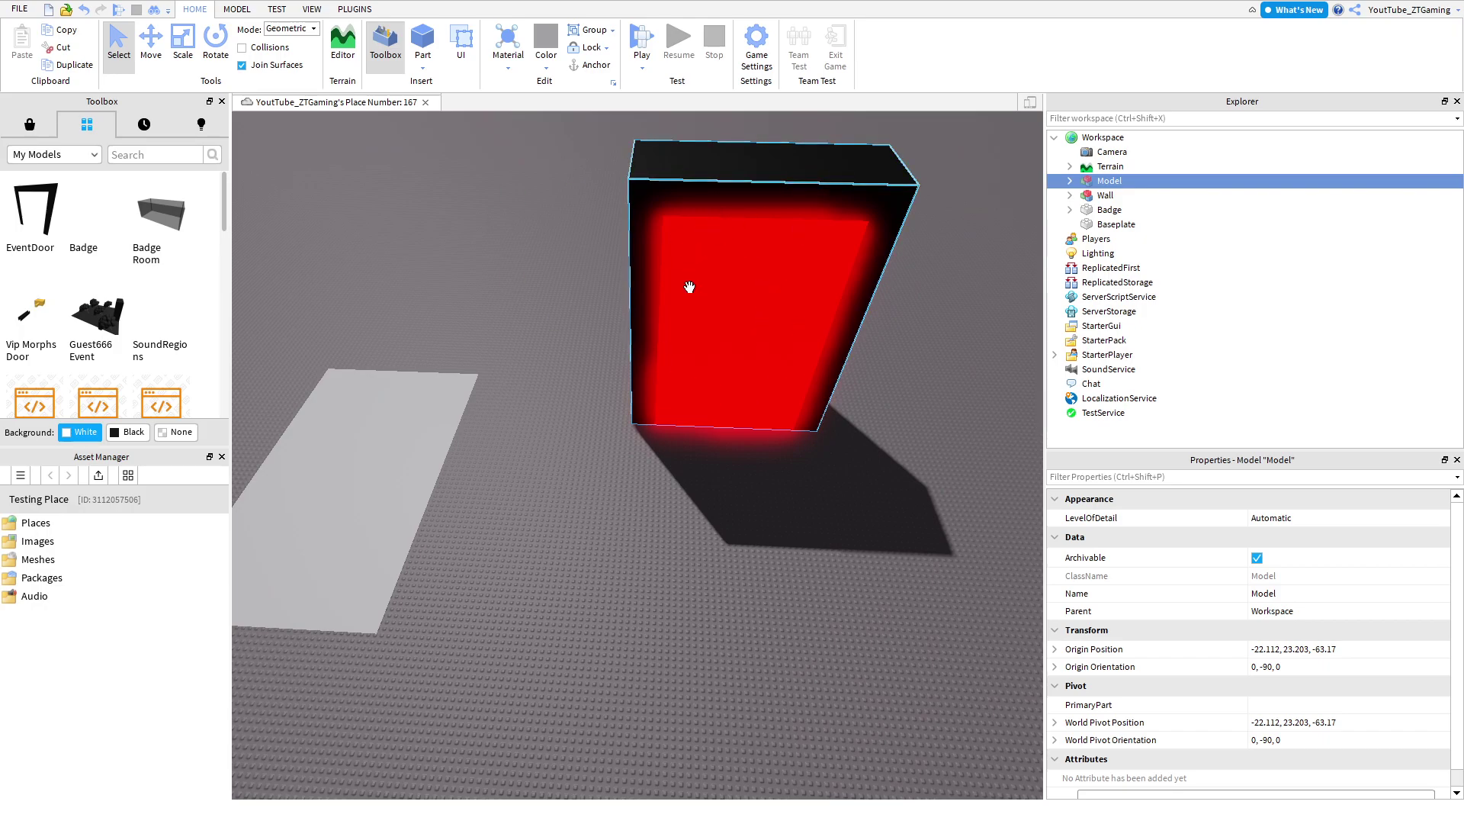
{"action": "left_click", "coordinate": [602, 500]}
{"action": "scroll", "coordinate": [526, 489], "scroll_direction": "up", "scroll_amount": 3}
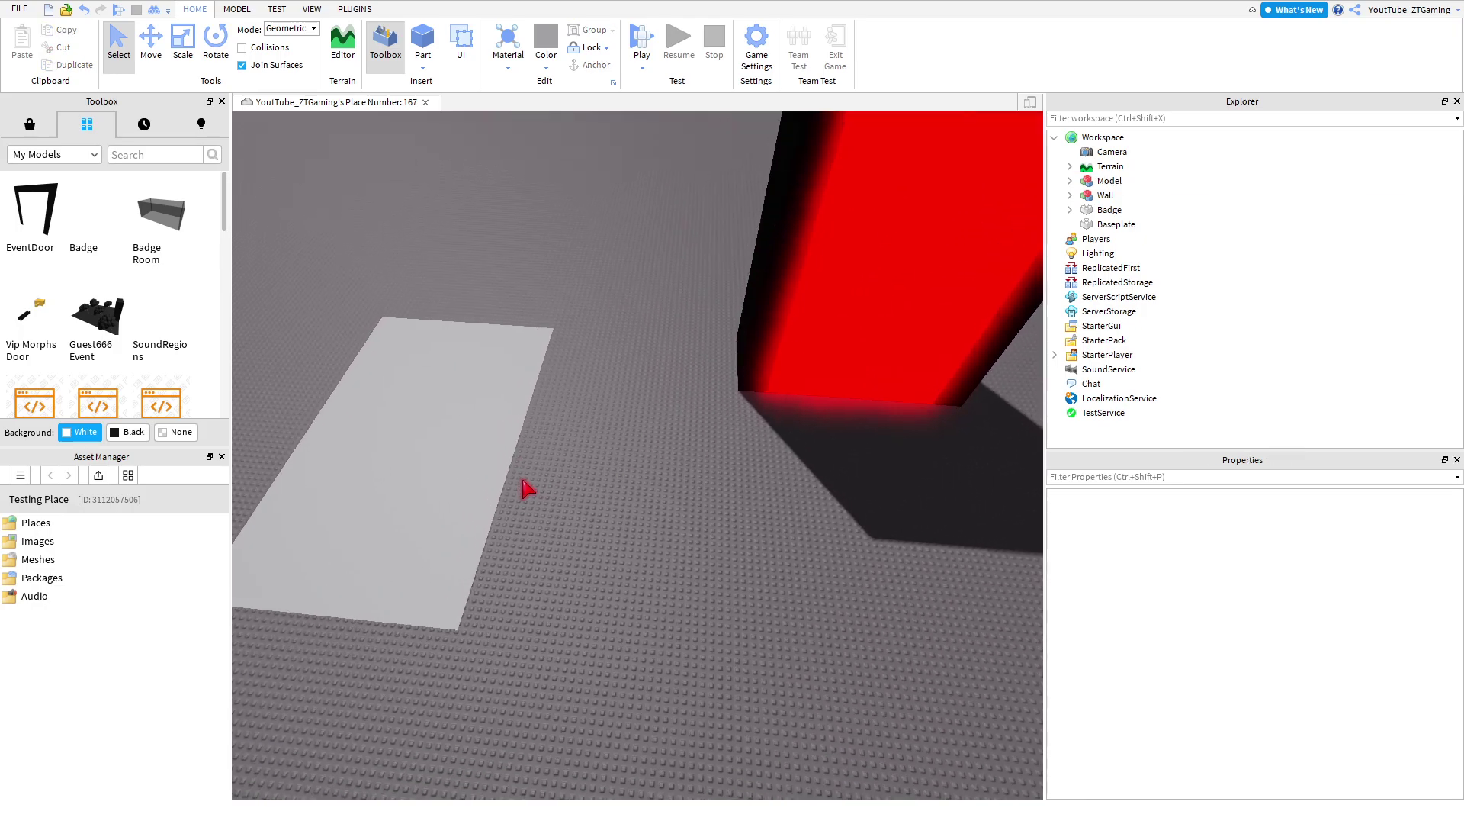
Step: Select the Wall model of the "test" room and expand its contents
{"action": "key", "text": "a"}
{"action": "left_click", "coordinate": [601, 522]}
{"action": "right_click_drag", "start_coordinate": [691, 522], "coordinate": [710, 548]}
{"action": "key", "text": "w"}
{"action": "key", "text": "s"}
{"action": "left_click", "coordinate": [709, 541]}
{"action": "left_click", "coordinate": [741, 567]}
{"action": "key", "text": "w"}
{"action": "key", "text": "s"}
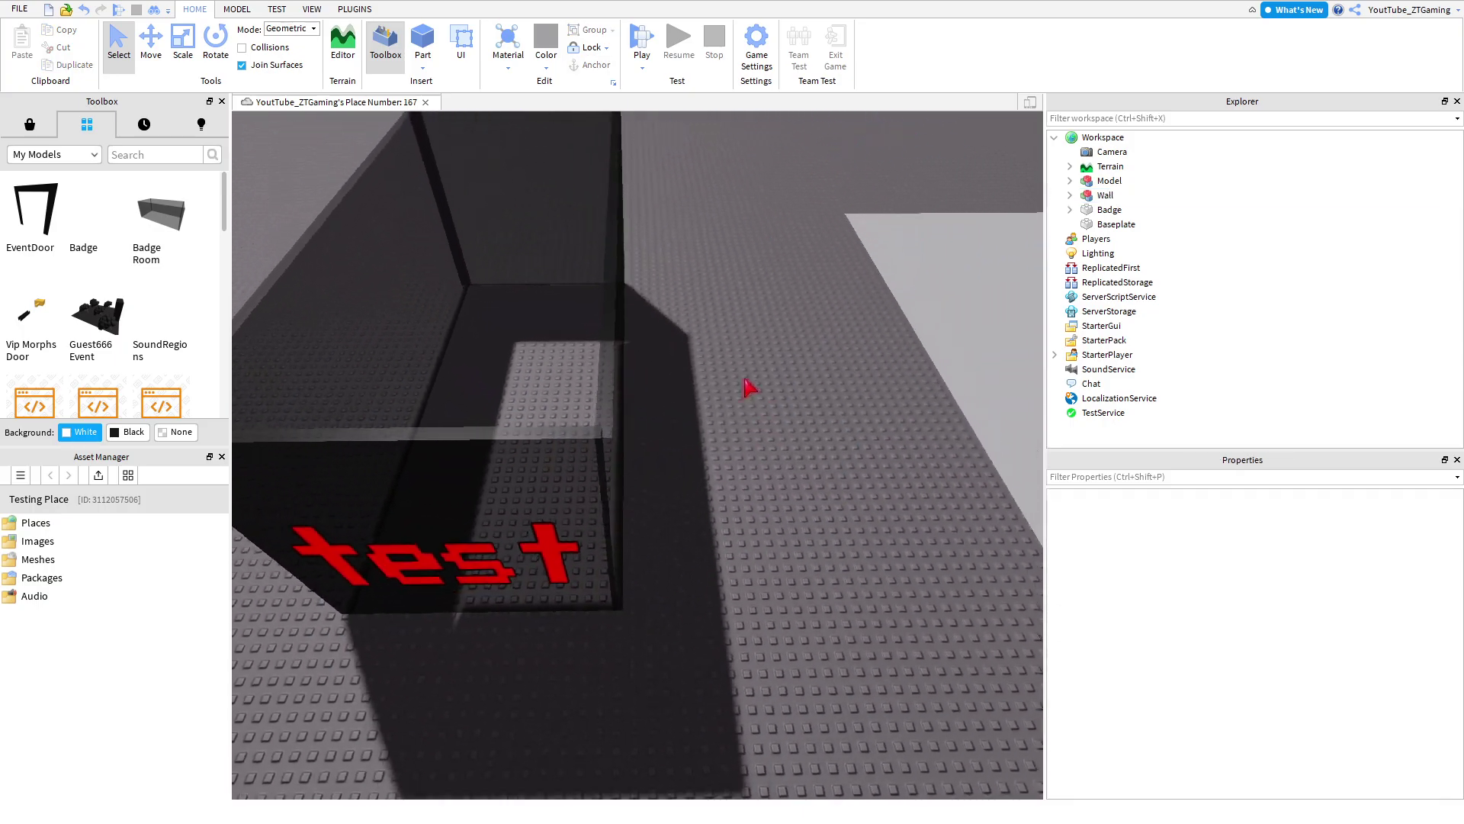
{"action": "right_click_drag", "start_coordinate": [680, 470], "coordinate": [690, 472]}
{"action": "left_click", "coordinate": [1087, 195]}
{"action": "left_click", "coordinate": [1071, 195]}
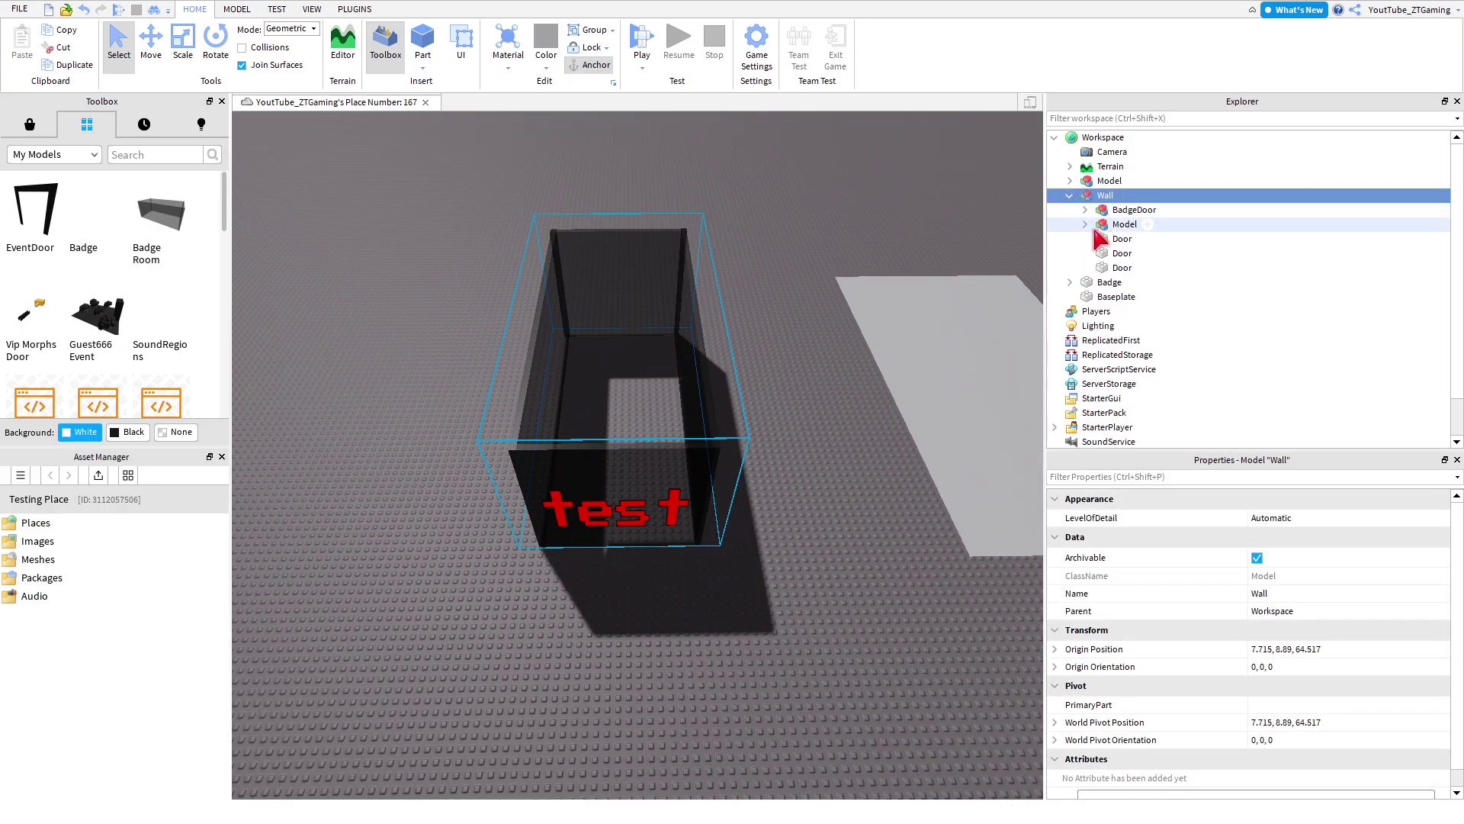
Step: Inspect the Lava Stick parts in the Model nested inside Wall, focusing on the first one
{"action": "left_click", "coordinate": [1085, 224]}
{"action": "left_click", "coordinate": [1140, 239]}
{"action": "key", "text": "f"}
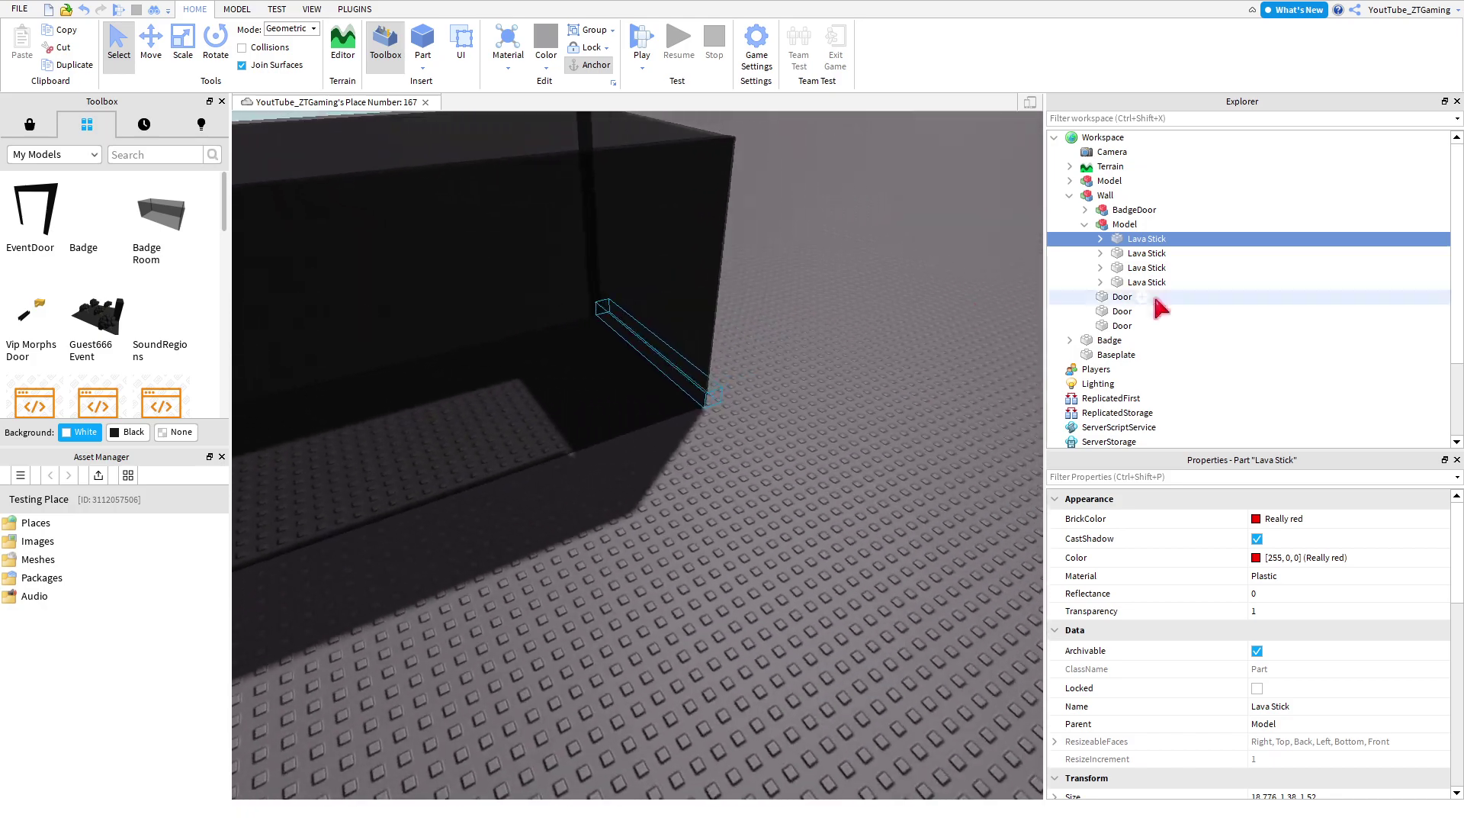
{"action": "left_click", "coordinate": [1129, 254]}
{"action": "left_click", "coordinate": [1129, 268]}
{"action": "left_click", "coordinate": [1128, 282]}
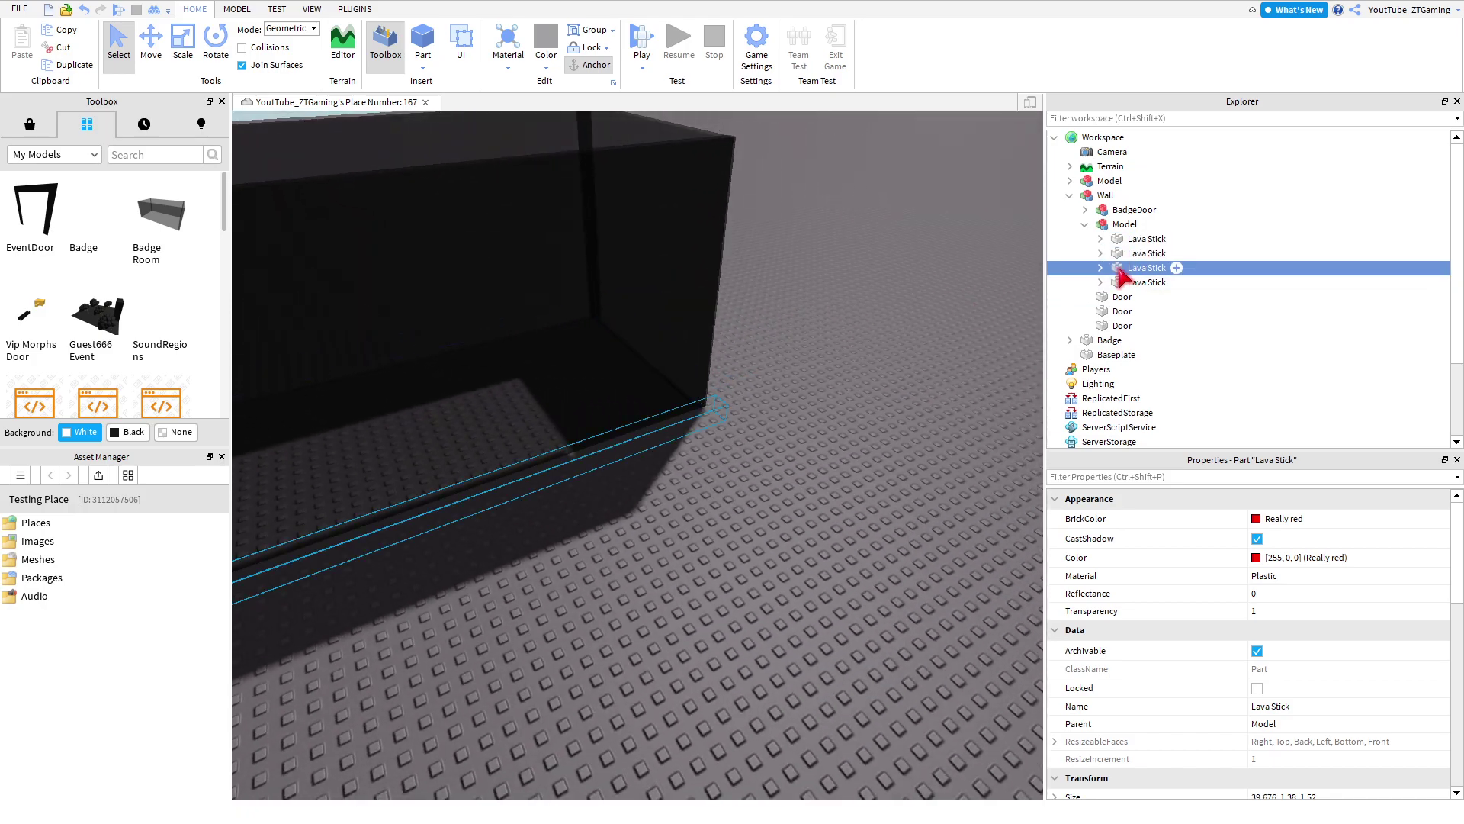
Step: Collapse the nested Model and the Wall model in the object hierarchy and clear the selection
{"action": "left_click", "coordinate": [1090, 226]}
{"action": "left_click", "coordinate": [1086, 223]}
{"action": "left_click", "coordinate": [906, 273]}
{"action": "key", "text": "s"}
{"action": "right_click_drag", "start_coordinate": [906, 274], "coordinate": [935, 287]}
{"action": "key", "text": "a"}
{"action": "key", "text": "d"}
{"action": "key", "text": "s"}
{"action": "key", "text": "d"}
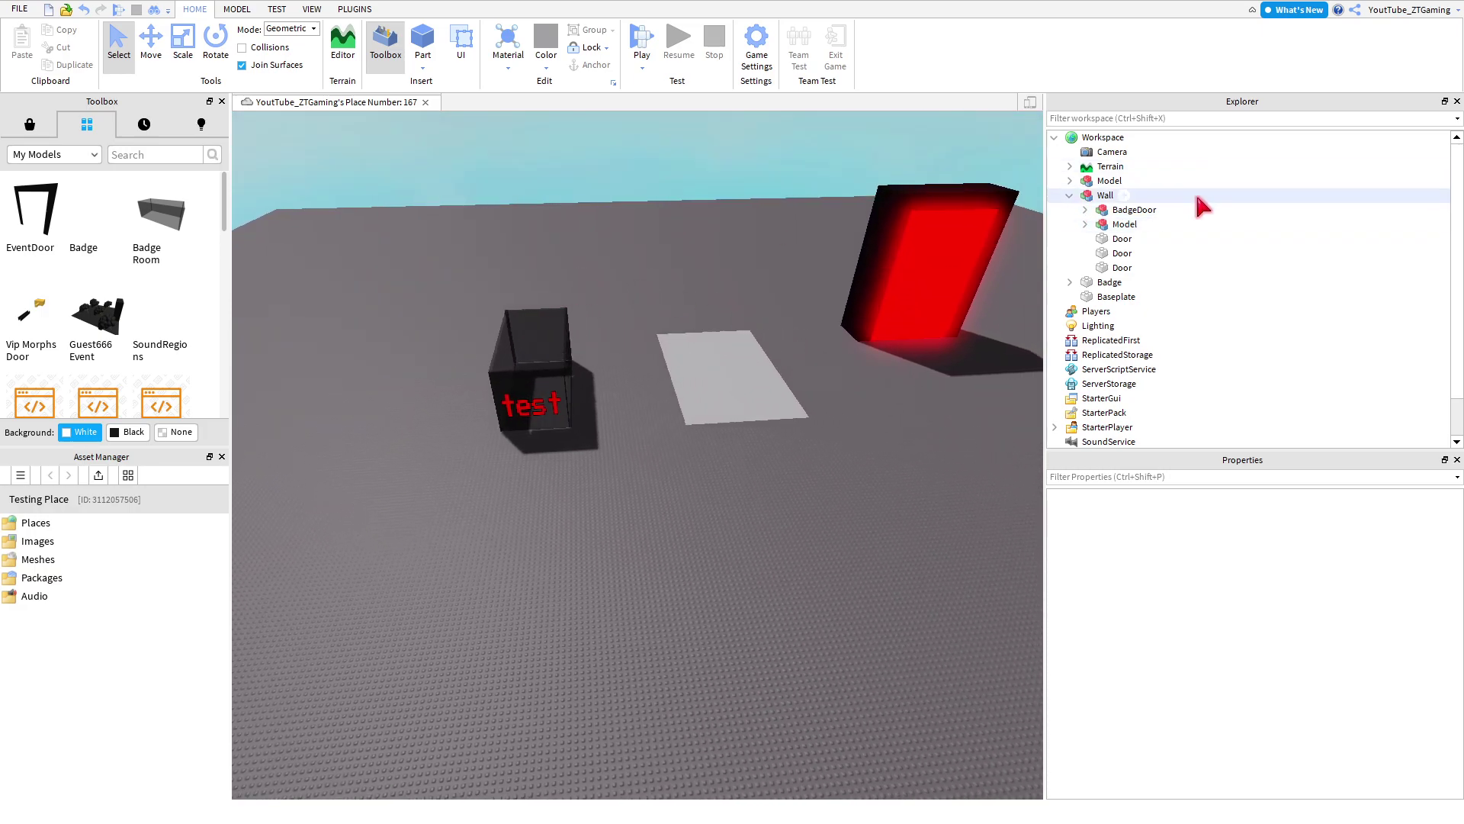
{"action": "left_click", "coordinate": [1071, 195]}
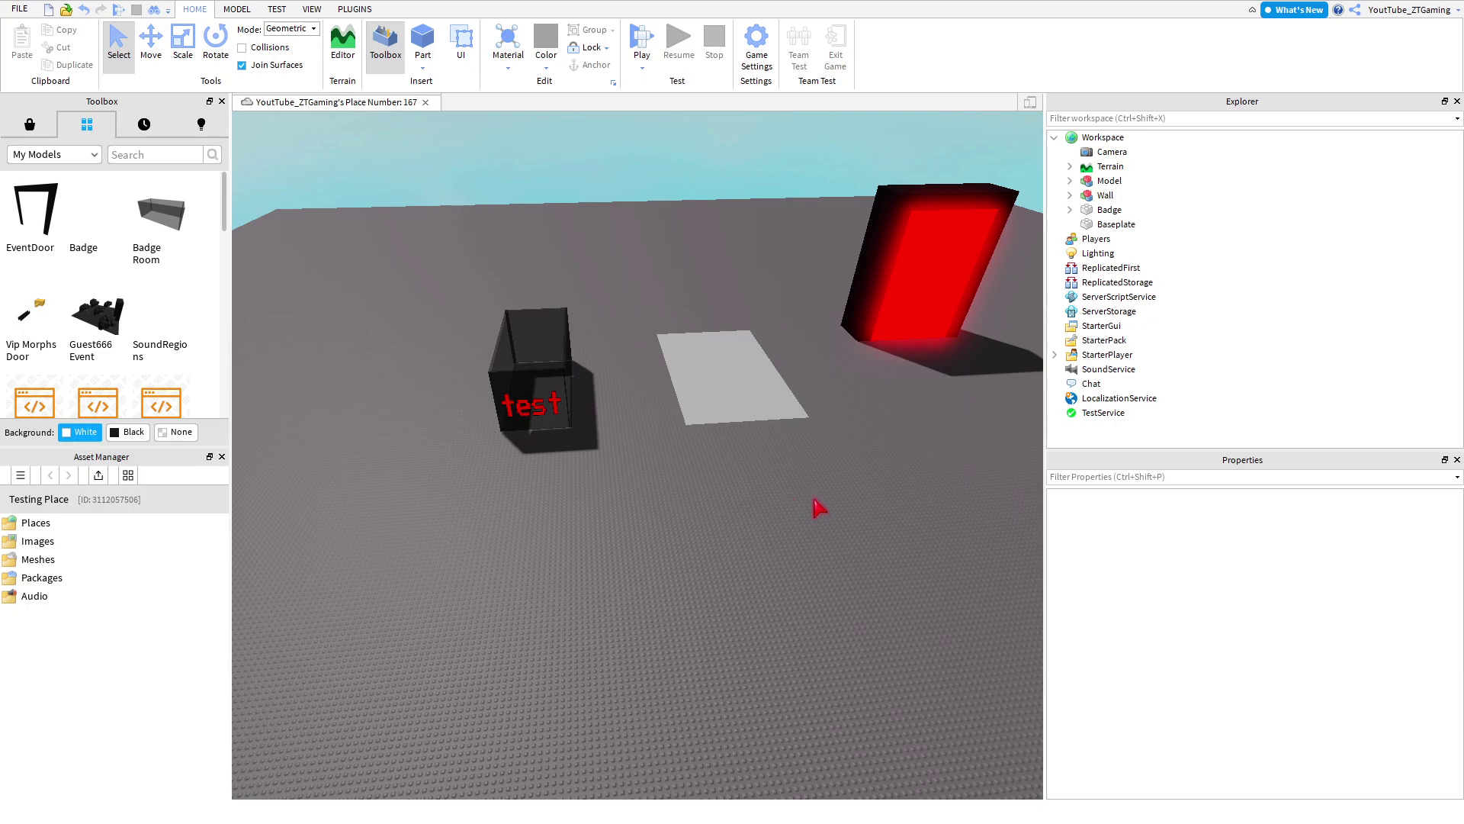
{"action": "key", "text": "w"}
{"action": "key", "text": "s"}
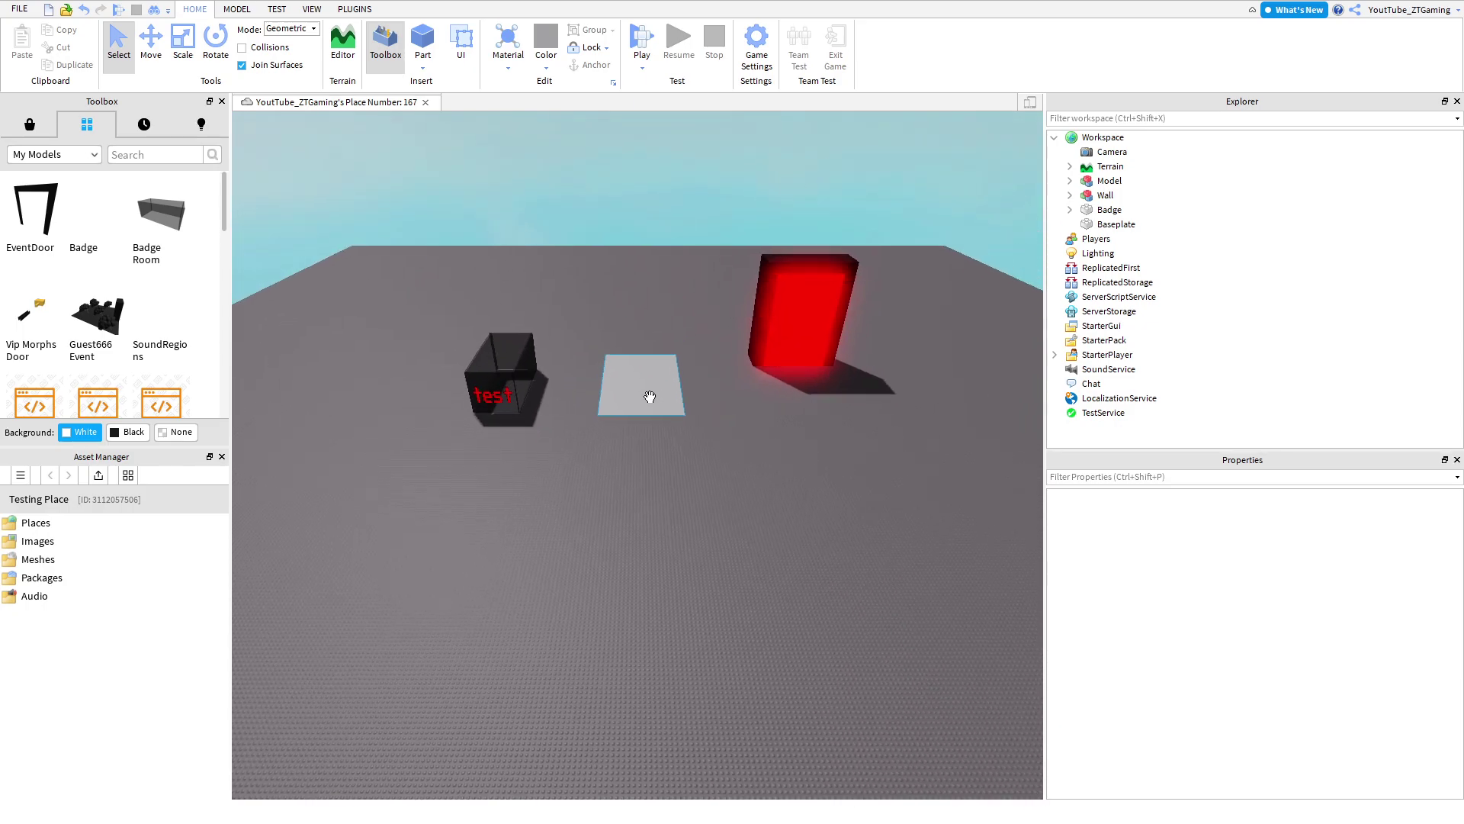
{"action": "left_click_drag", "start_coordinate": [443, 265], "coordinate": [961, 554]}
{"action": "key", "text": "d"}
{"action": "key", "text": "w"}
{"action": "right_click_drag", "start_coordinate": [870, 569], "coordinate": [873, 562]}
{"action": "key", "text": "a"}
{"action": "key", "text": "s"}
{"action": "left_click", "coordinate": [861, 546]}
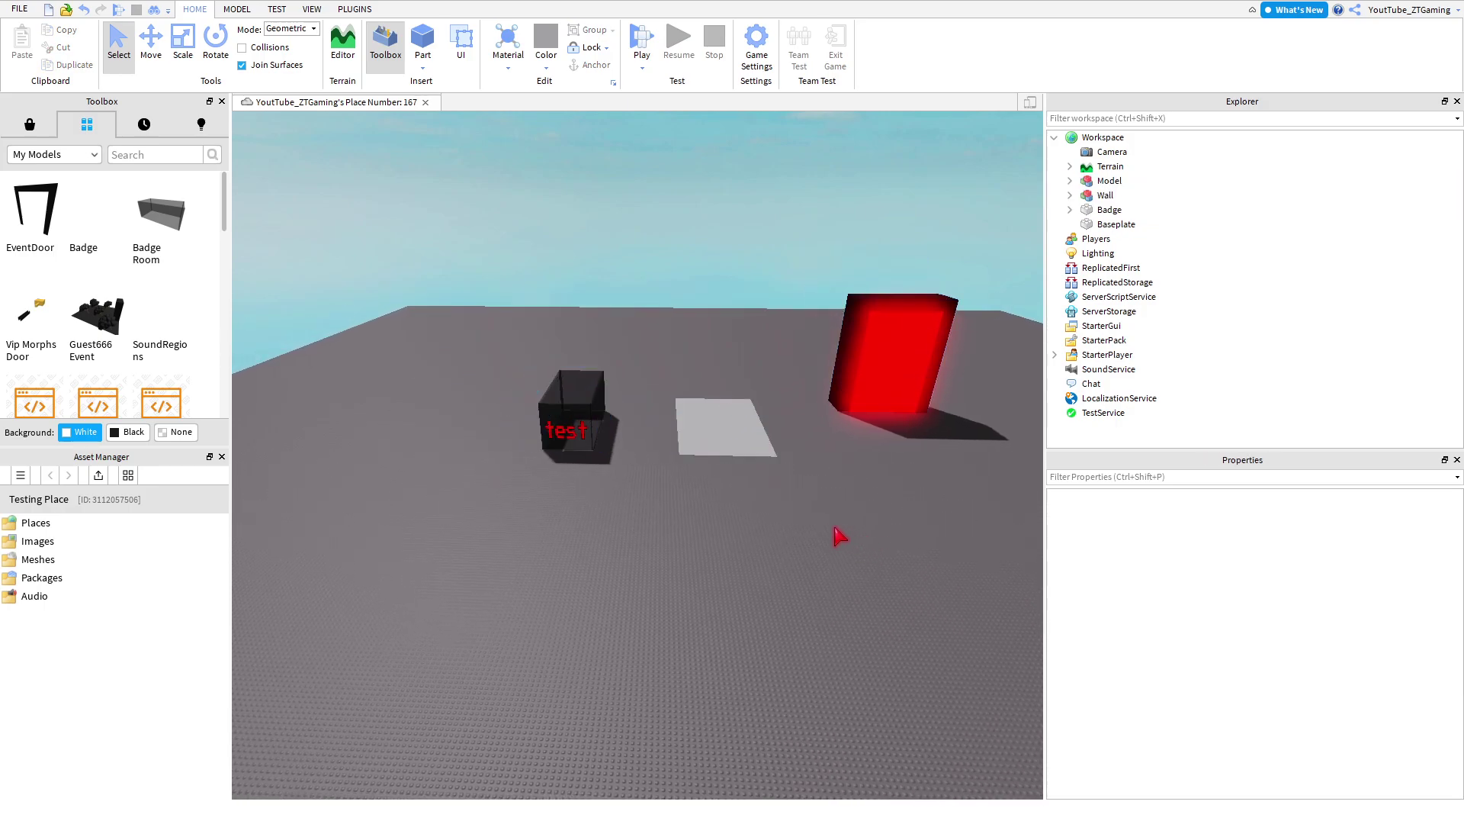
{"action": "right_click_drag", "start_coordinate": [815, 499], "coordinate": [814, 498]}
{"action": "key", "text": "w"}
{"action": "key", "text": "d"}
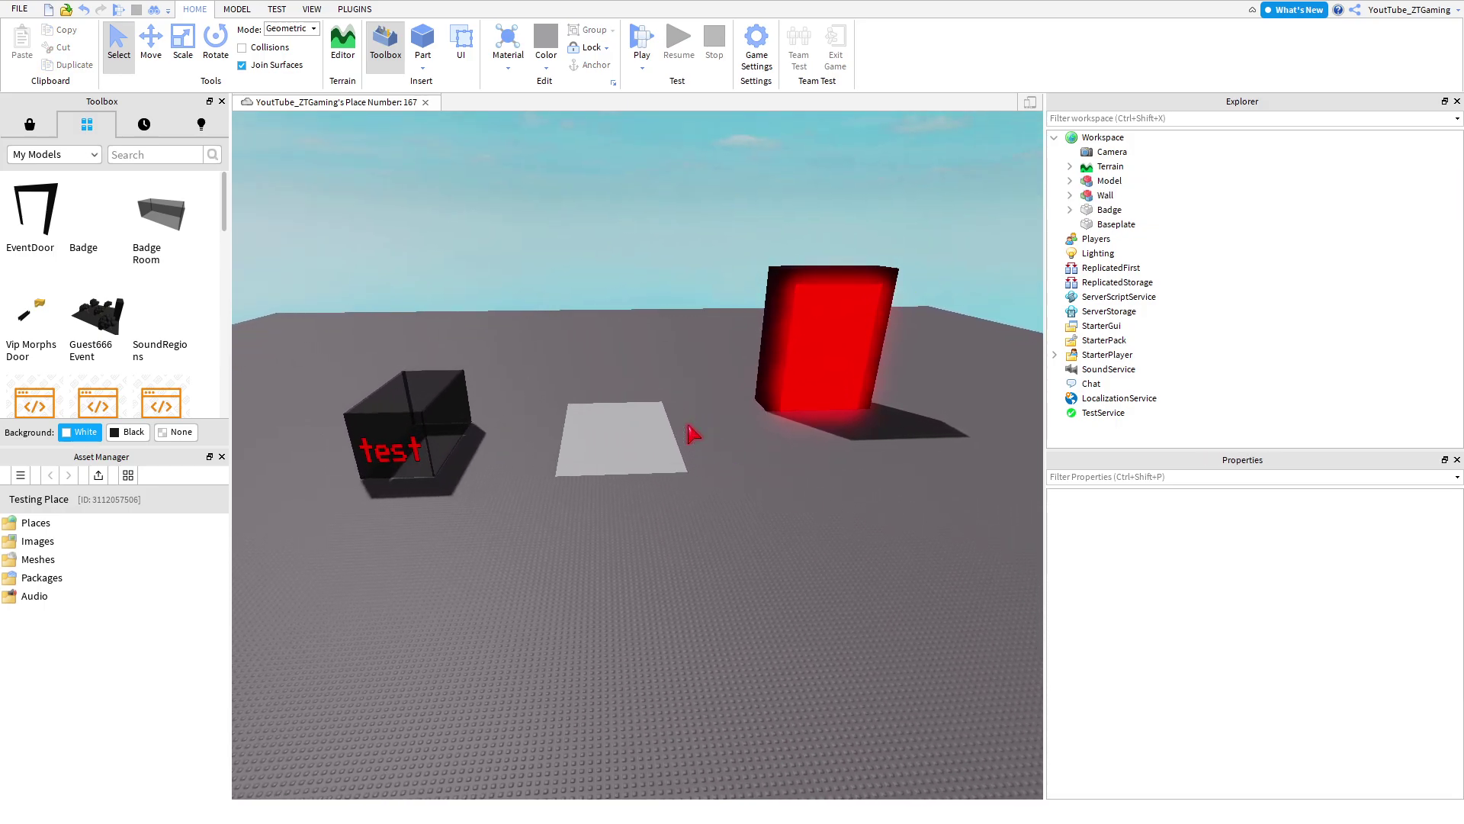
{"action": "right_click_drag", "start_coordinate": [514, 566], "coordinate": [514, 591]}
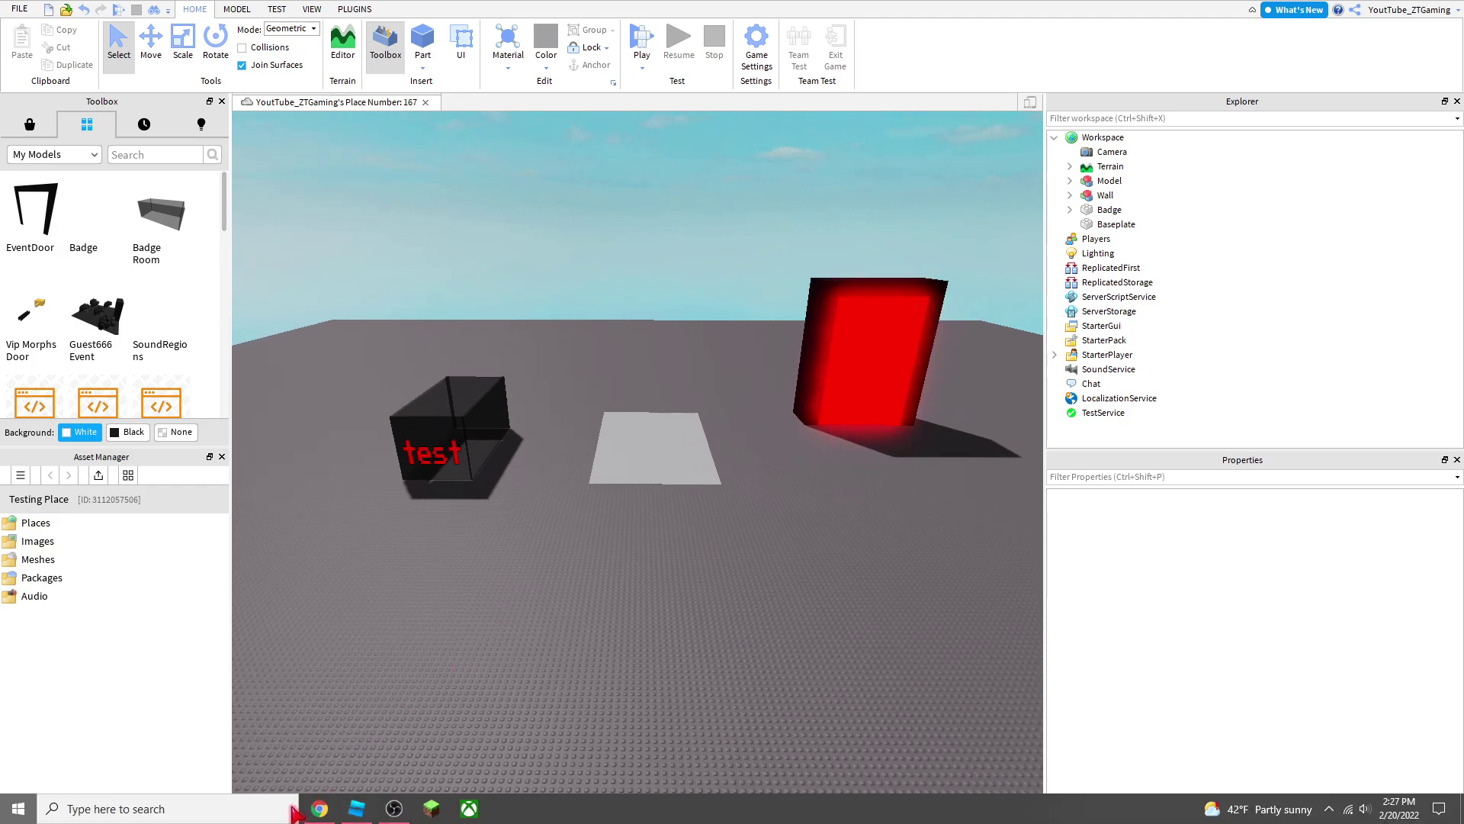
Step: Switch to the Roblox website and view the lists of group and personal experiences
{"action": "left_click", "coordinate": [15, 814]}
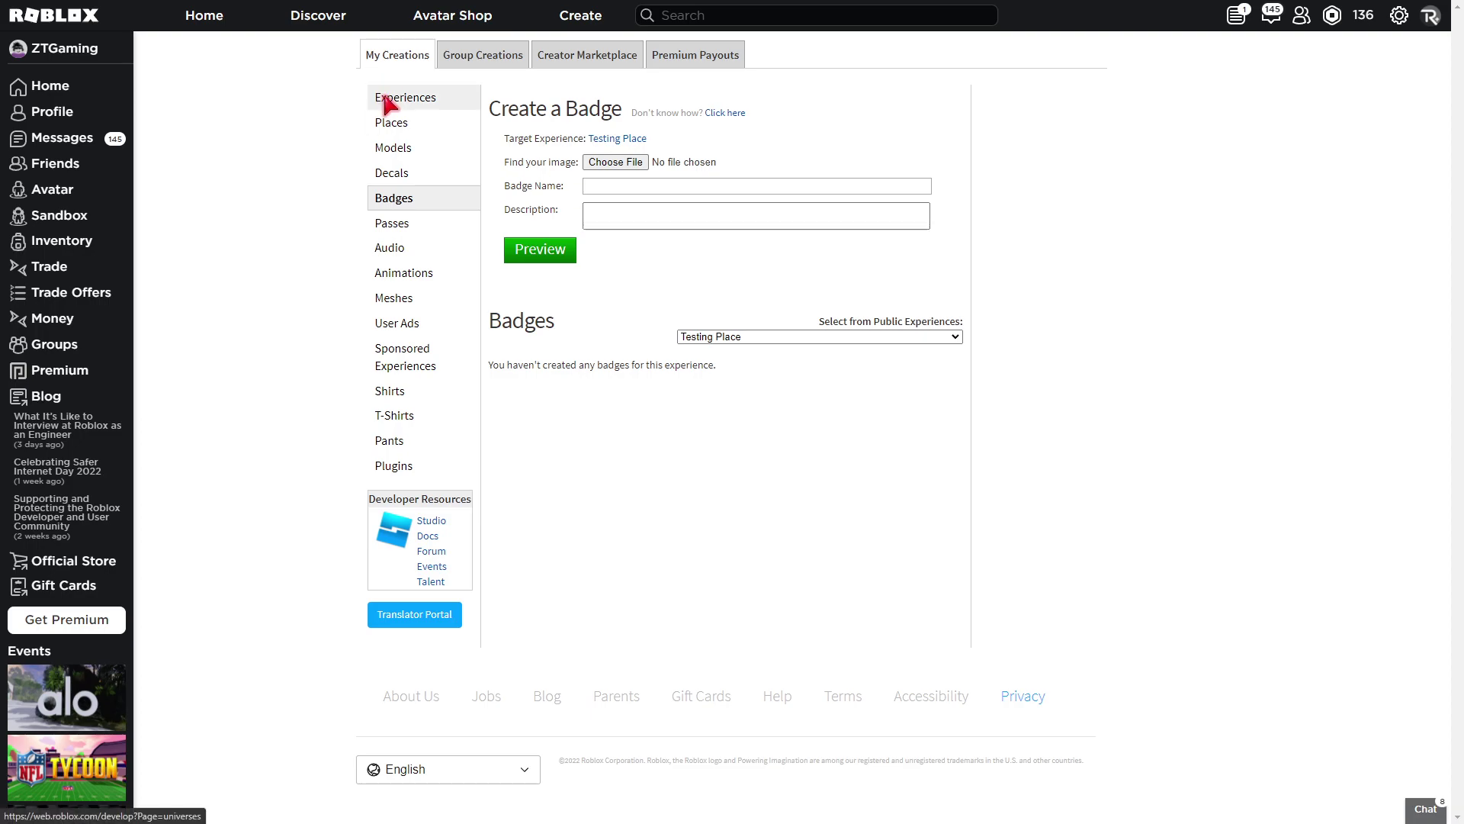
{"action": "left_click", "coordinate": [413, 103]}
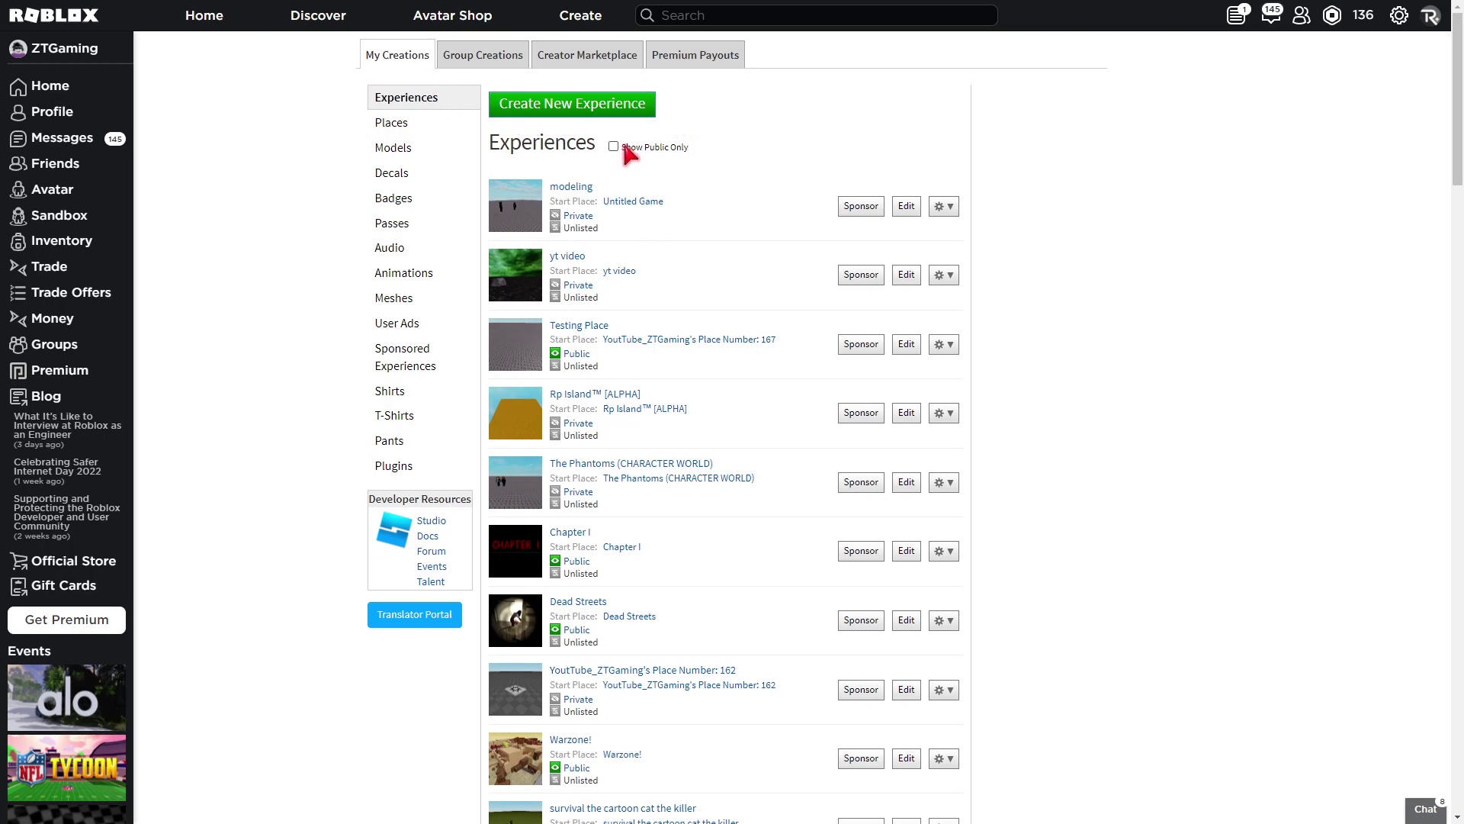
{"action": "left_click", "coordinate": [505, 64]}
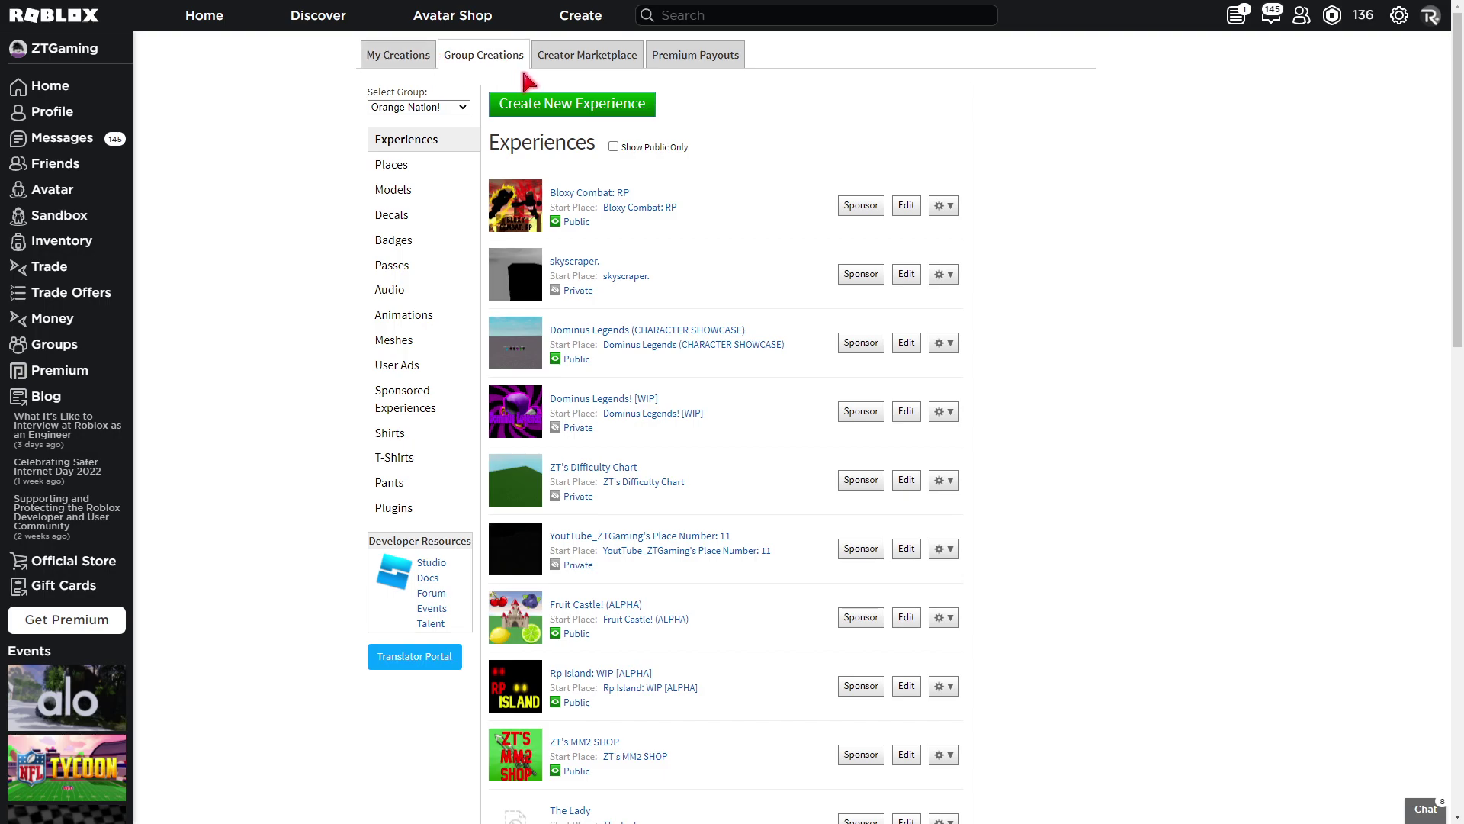
{"action": "left_click", "coordinate": [422, 62]}
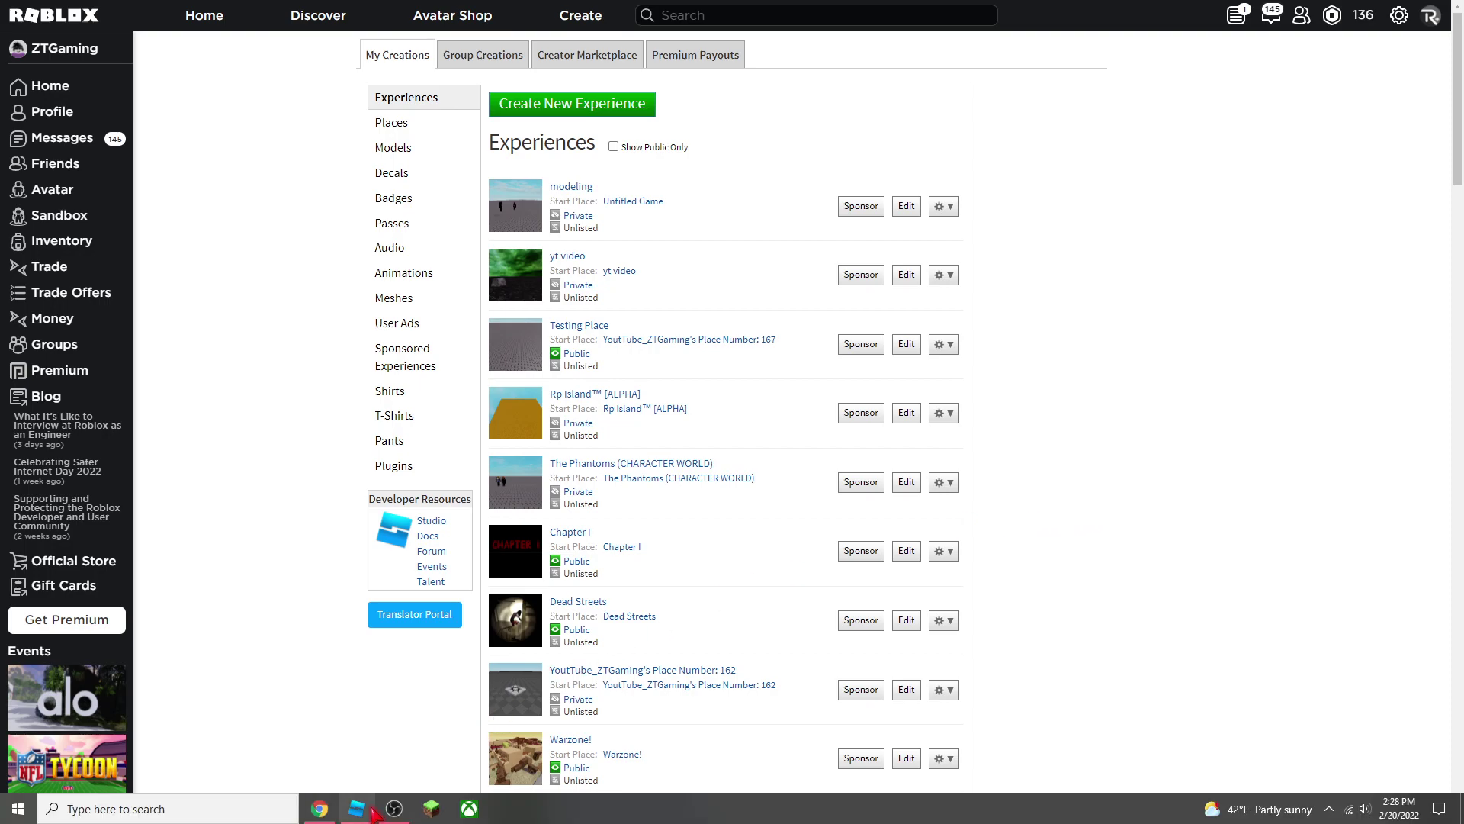
Step: Switch to Roblox Studio and check the Basic Info in Testing Place's game settings without changing anything
{"action": "left_click", "coordinate": [381, 809]}
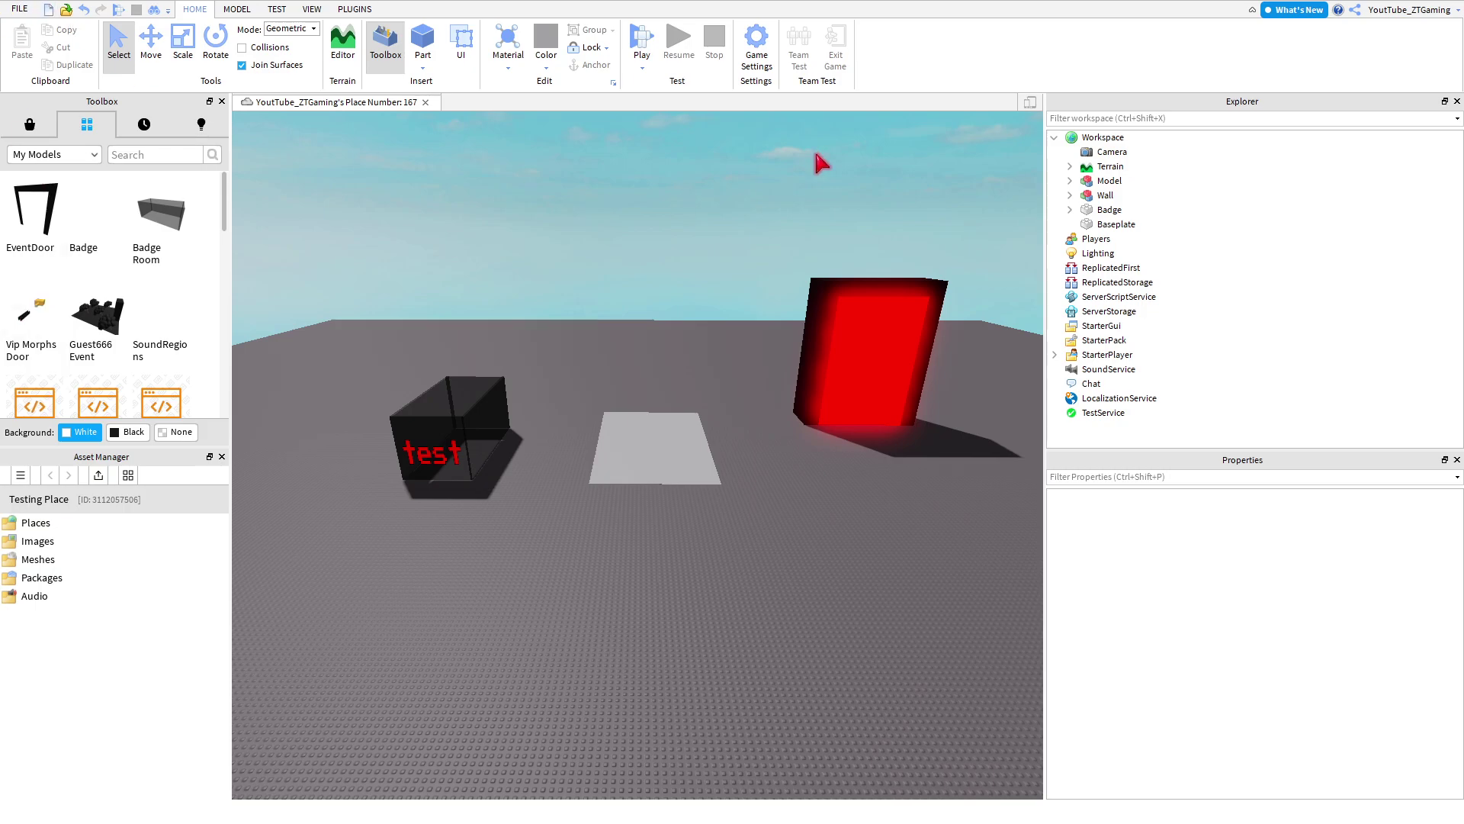
{"action": "left_click", "coordinate": [749, 67]}
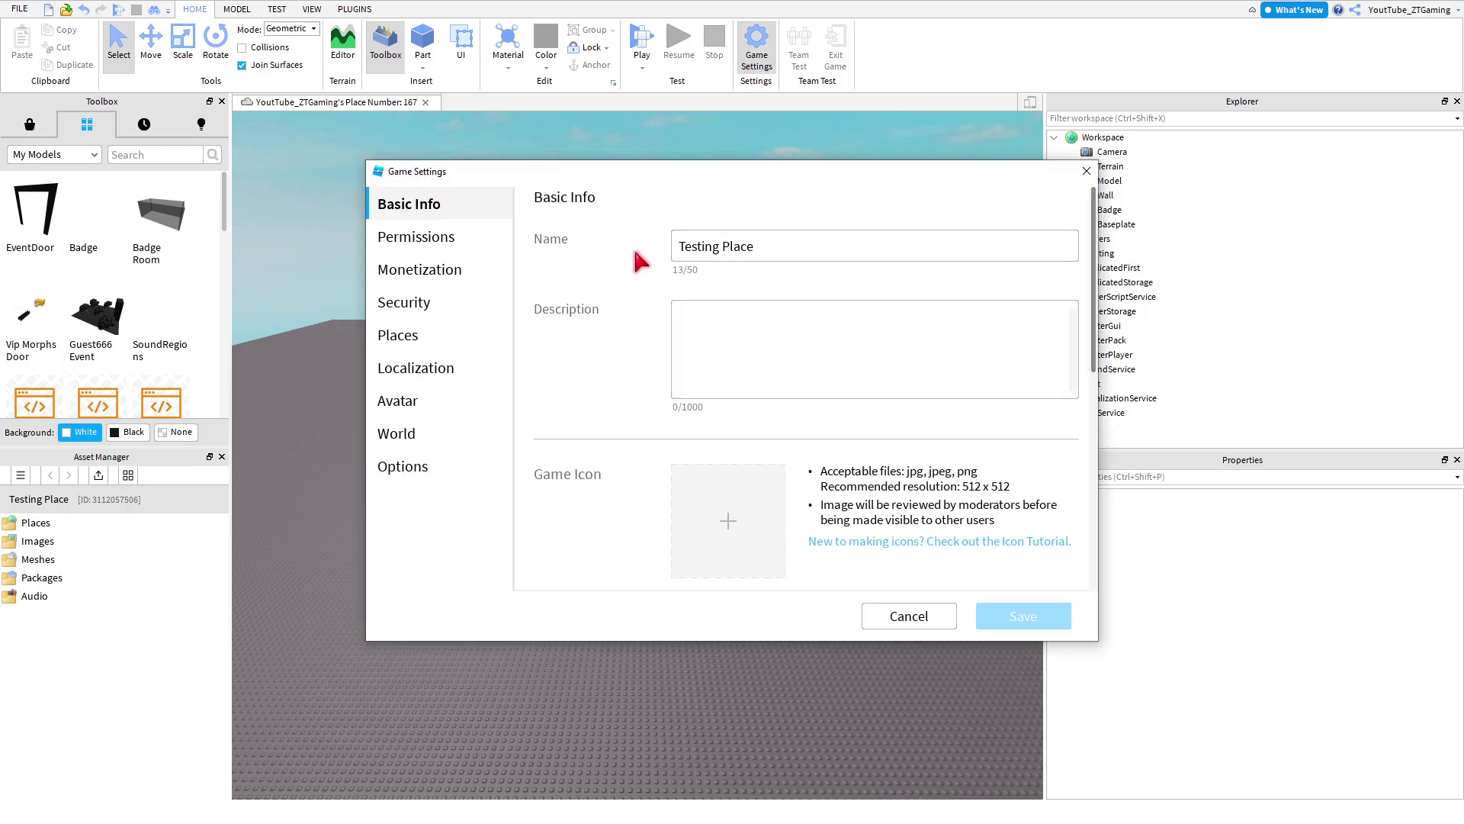
{"action": "left_click", "coordinate": [907, 617]}
{"action": "right_click_drag", "start_coordinate": [689, 613], "coordinate": [688, 613]}
{"action": "right_click_drag", "start_coordinate": [429, 669], "coordinate": [429, 669]}
{"action": "scroll", "coordinate": [429, 669], "scroll_direction": "up", "scroll_amount": 3}
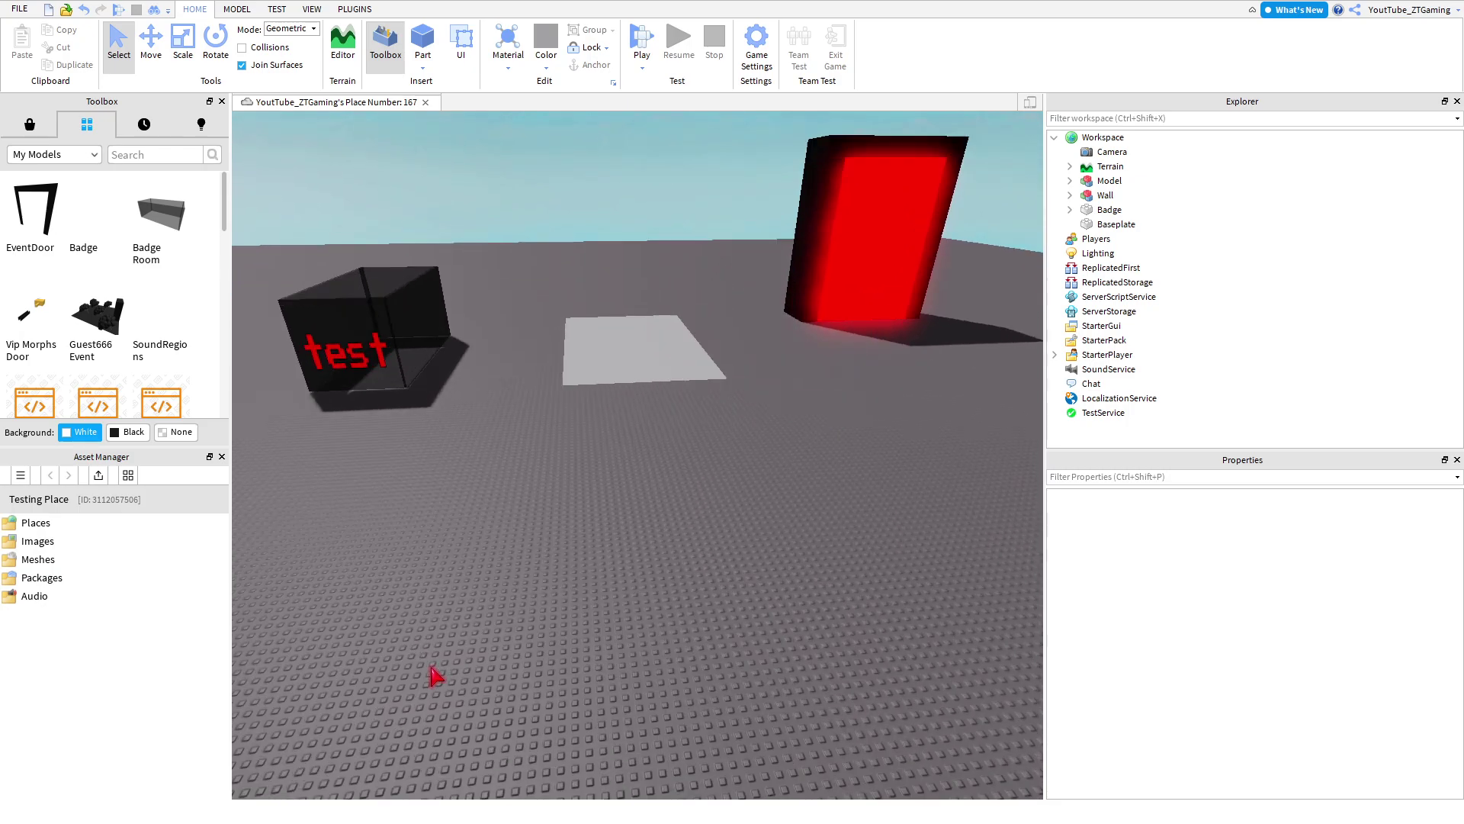
{"action": "scroll", "coordinate": [429, 670], "scroll_direction": "down", "scroll_amount": 4}
Step: Return to the Roblox website and compare the group creations with the personal creations
{"action": "left_click", "coordinate": [326, 813]}
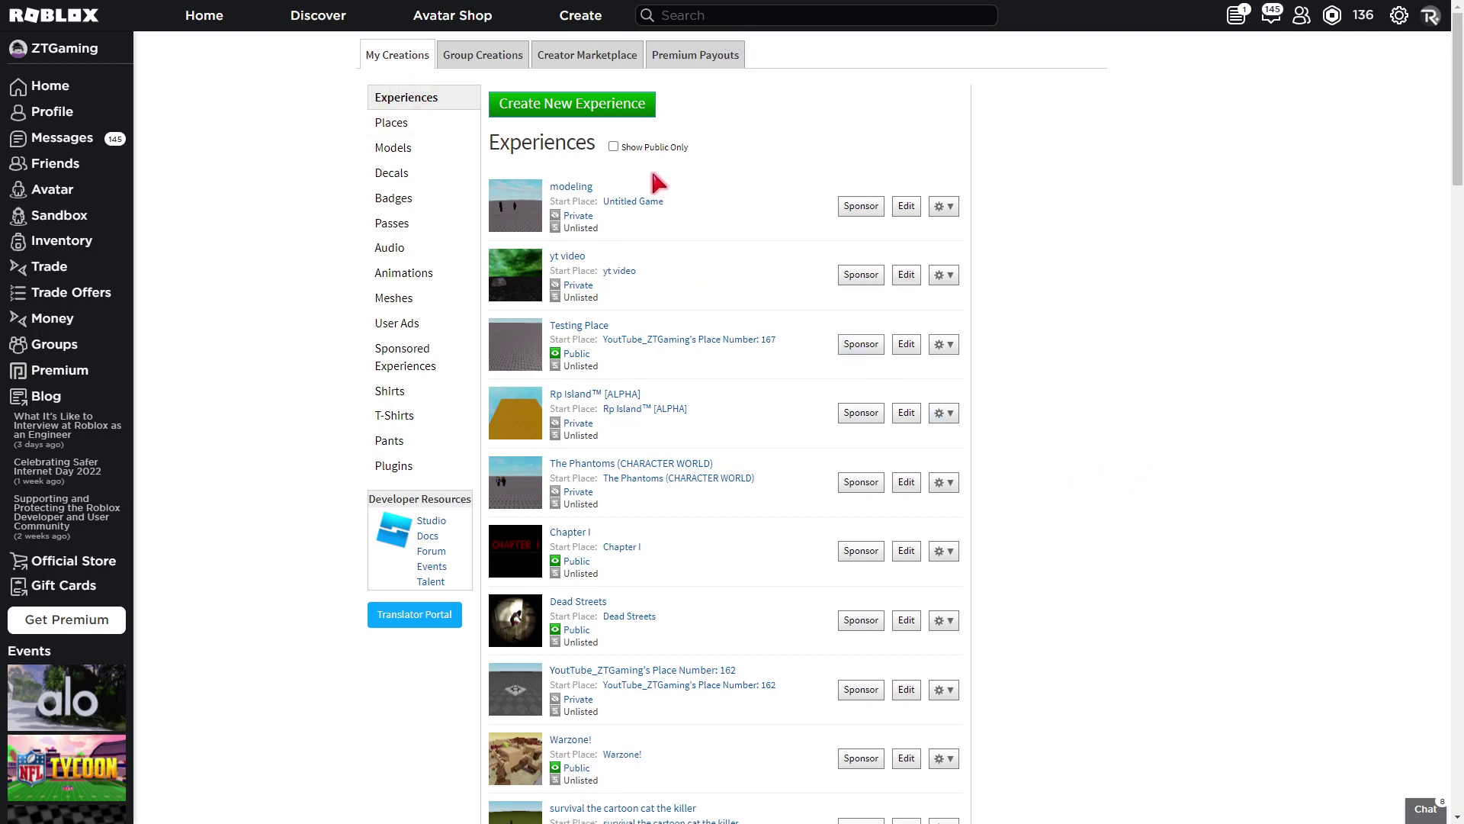
{"action": "left_click", "coordinate": [456, 60]}
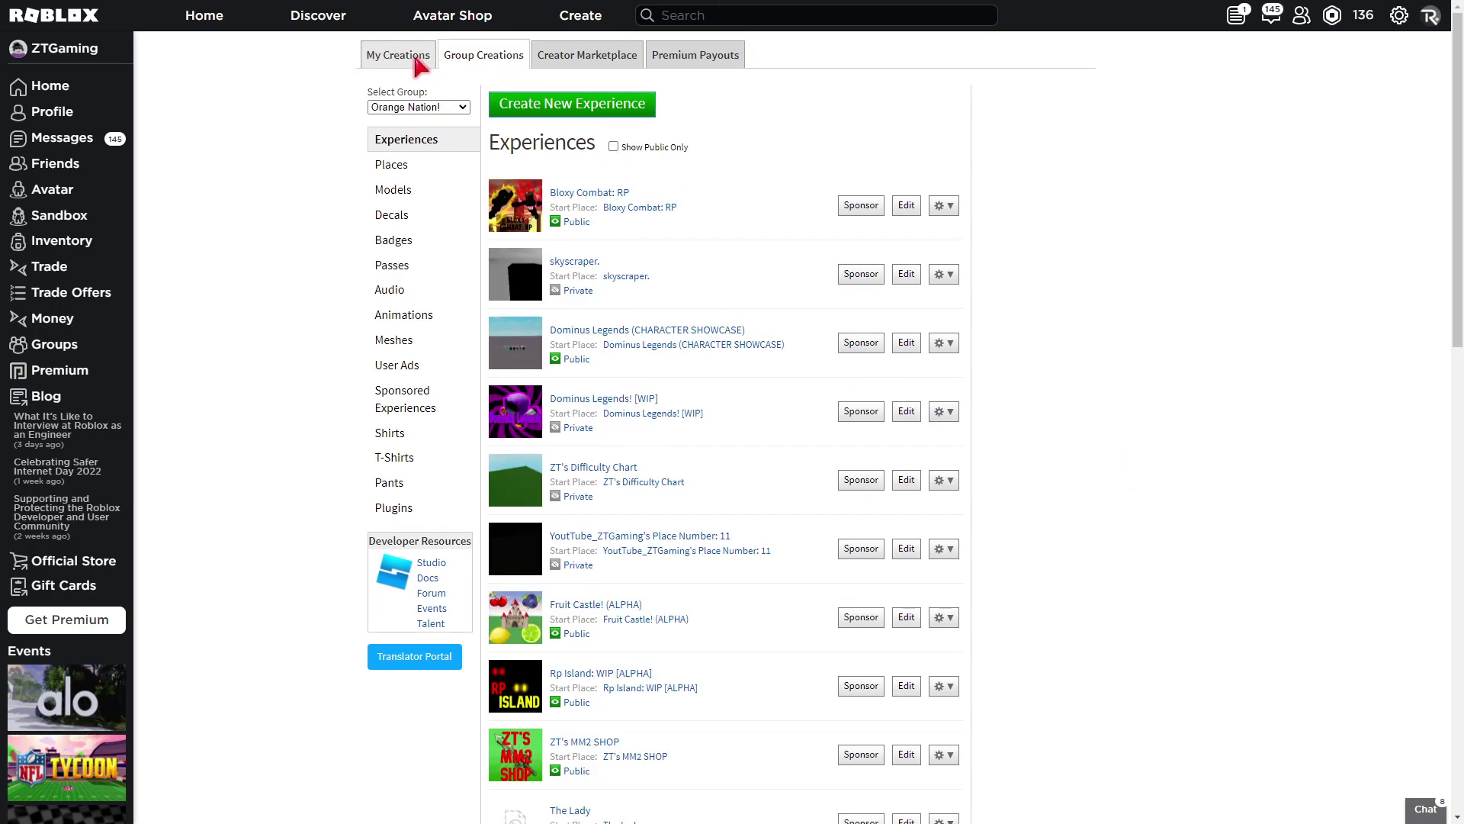
{"action": "left_click", "coordinate": [418, 64]}
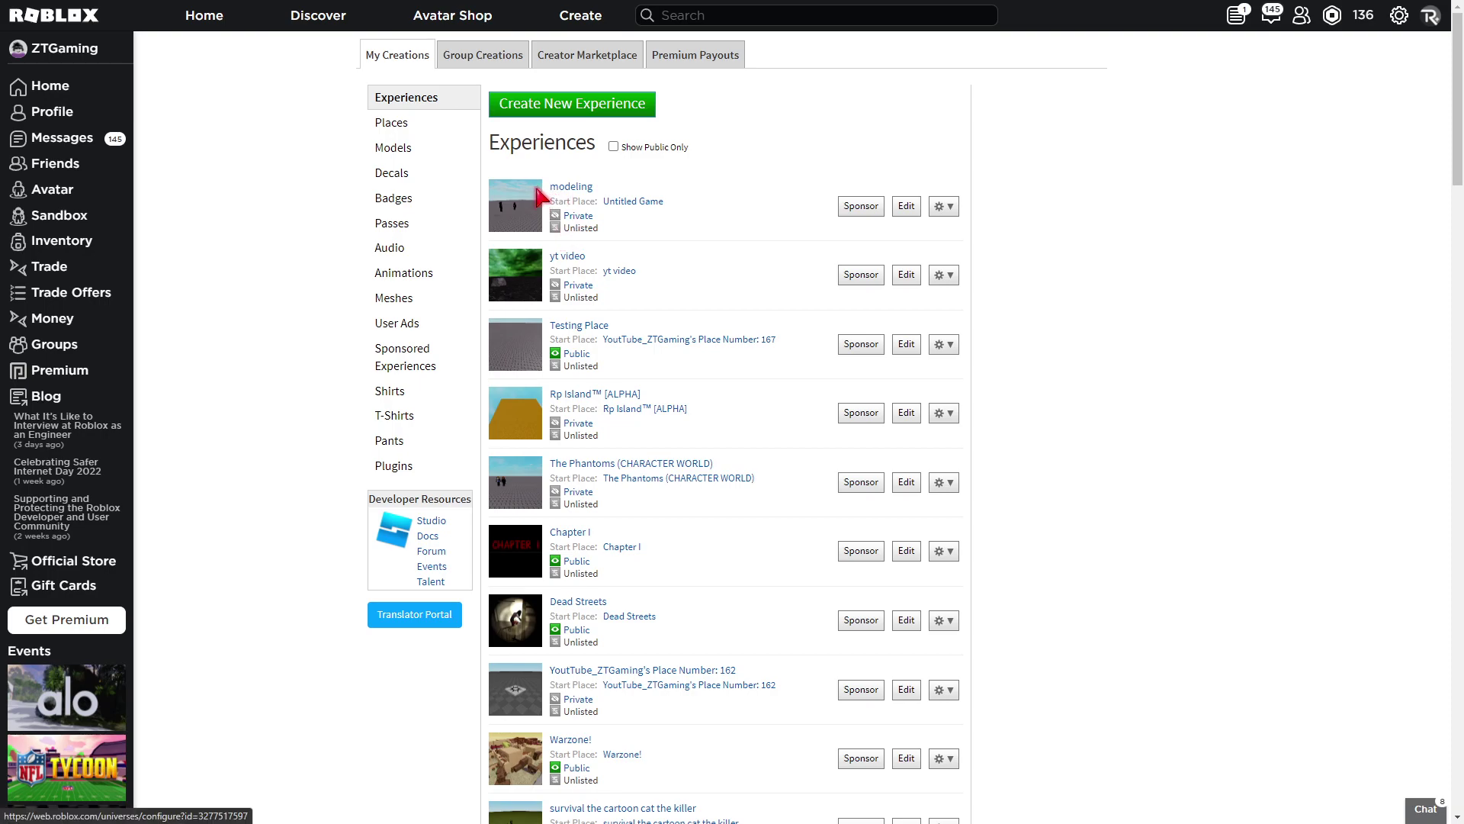
{"action": "left_click", "coordinate": [475, 59]}
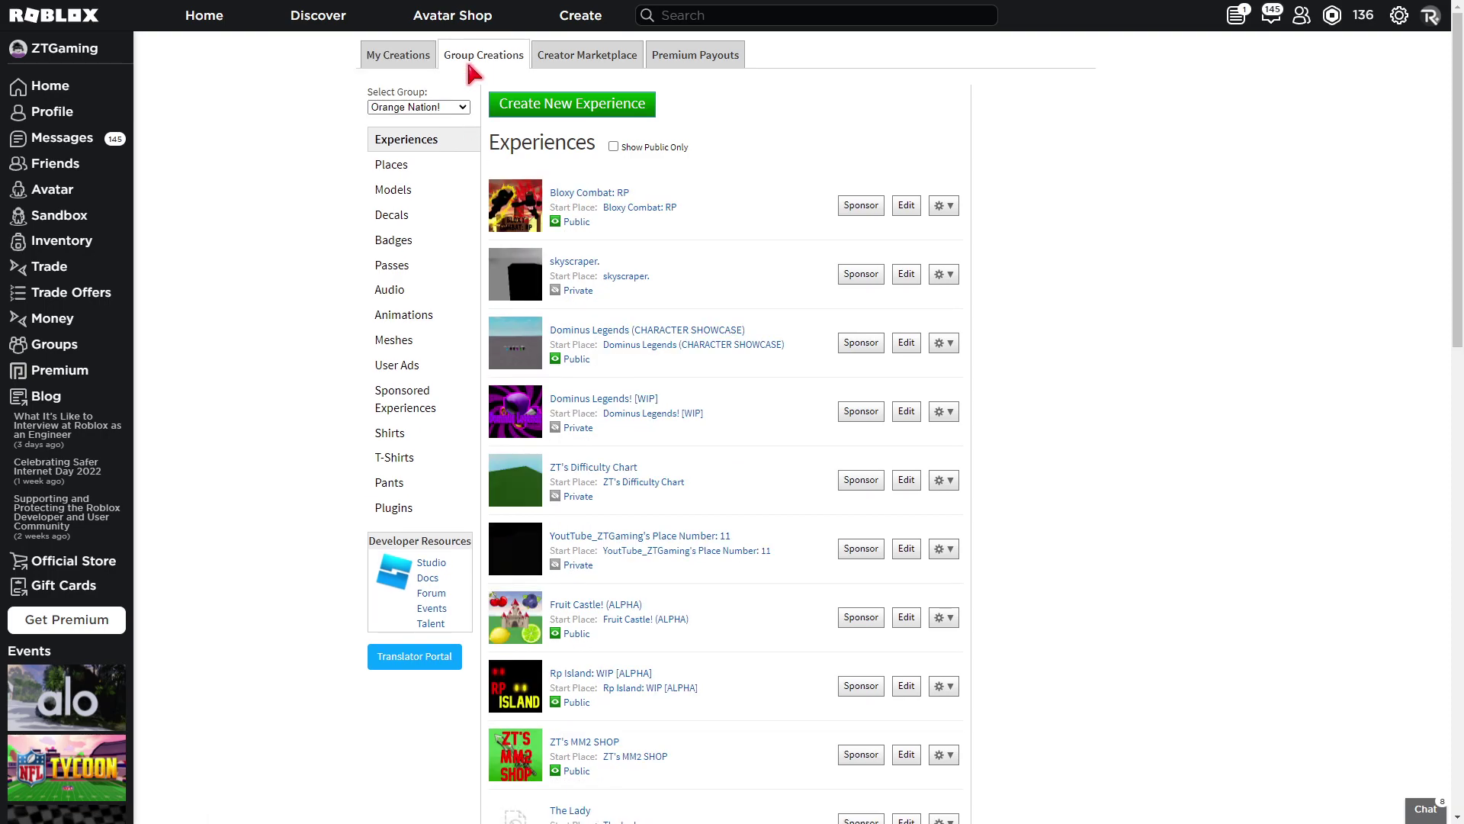
{"action": "left_click", "coordinate": [412, 64]}
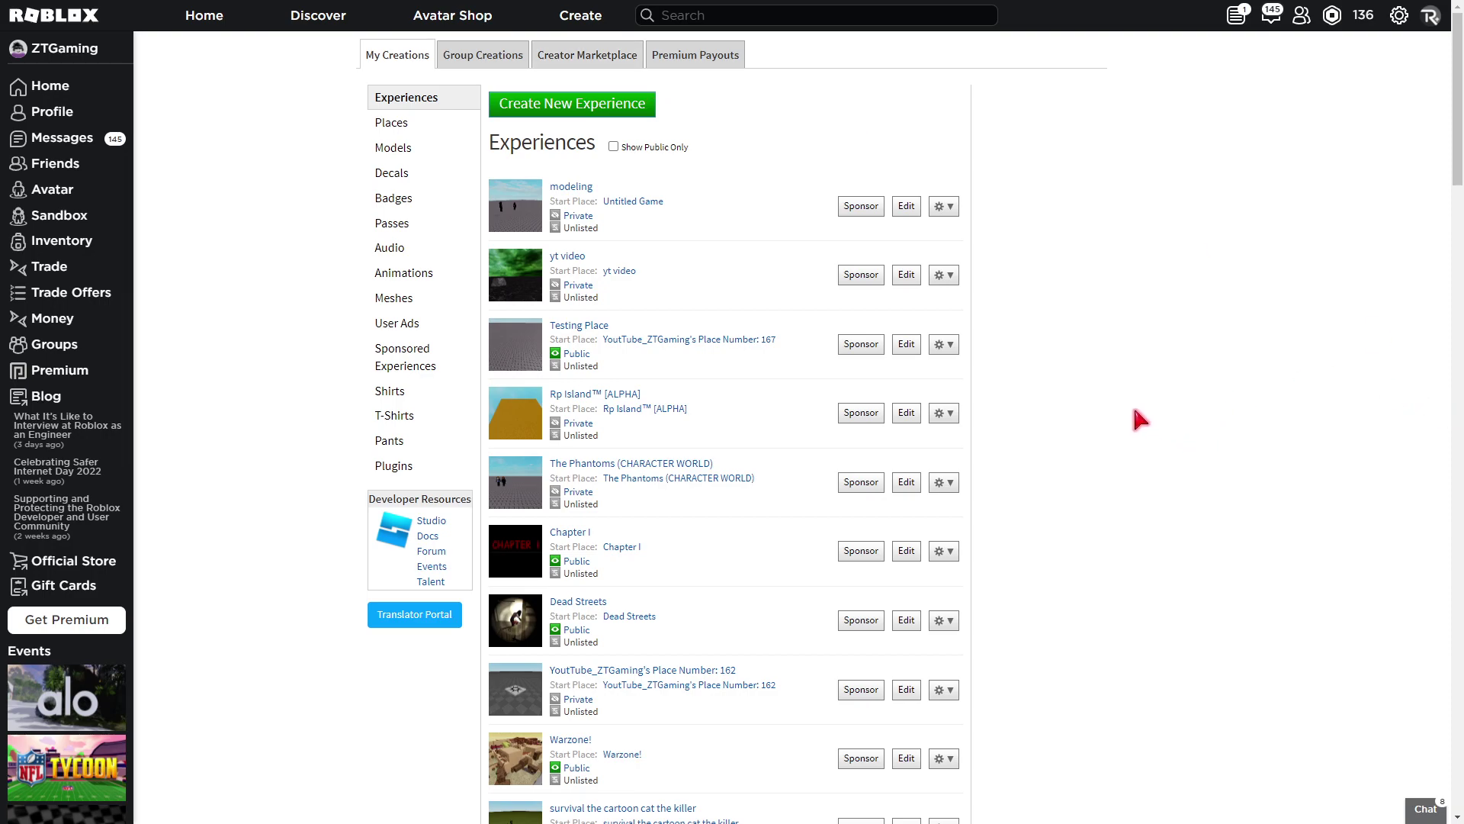
Step: Open the badge creation page for personal creations and choose Testing Place as the public experience
{"action": "left_click", "coordinate": [402, 208]}
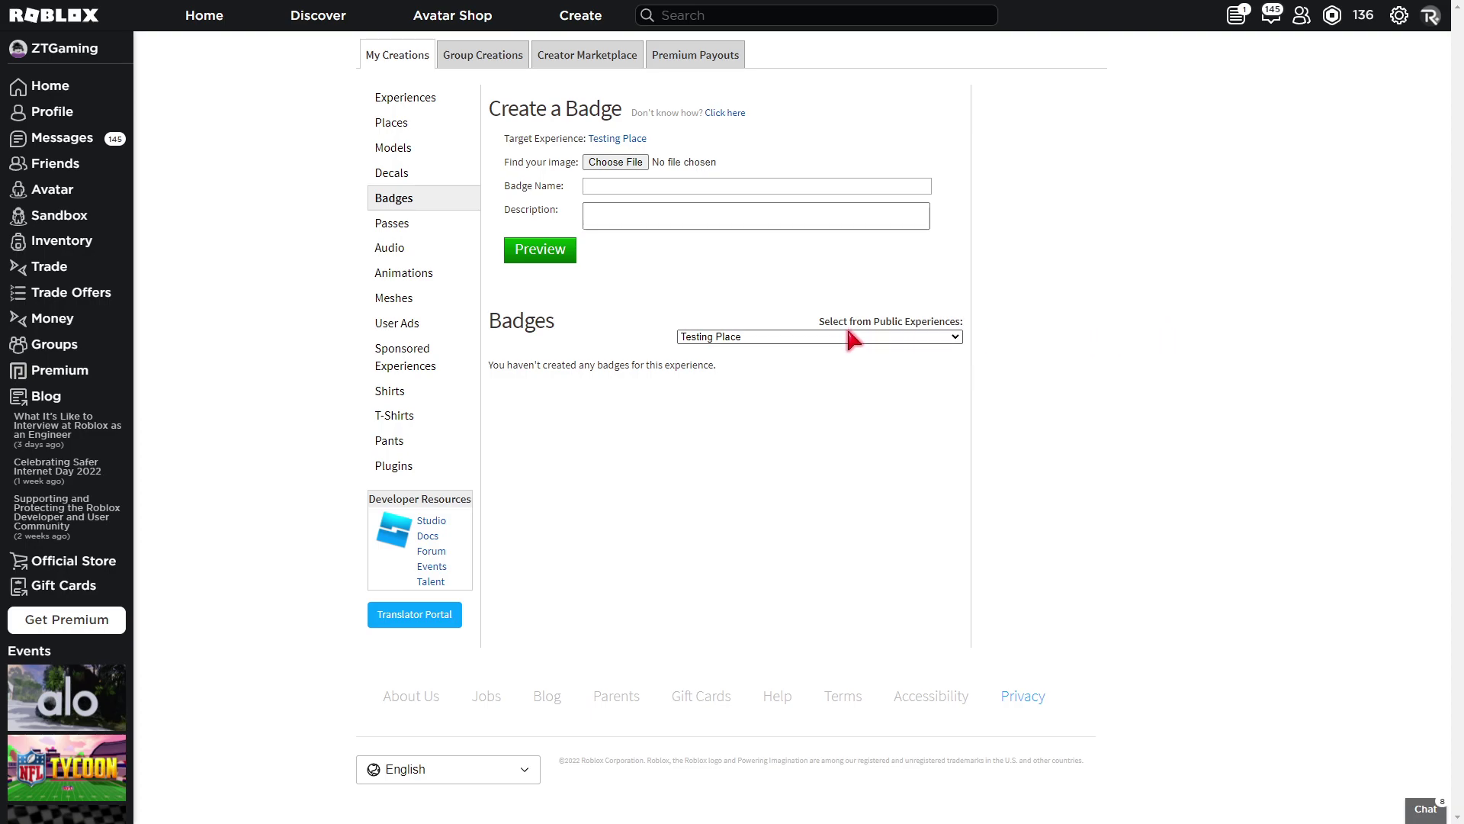
{"action": "left_click", "coordinate": [793, 338]}
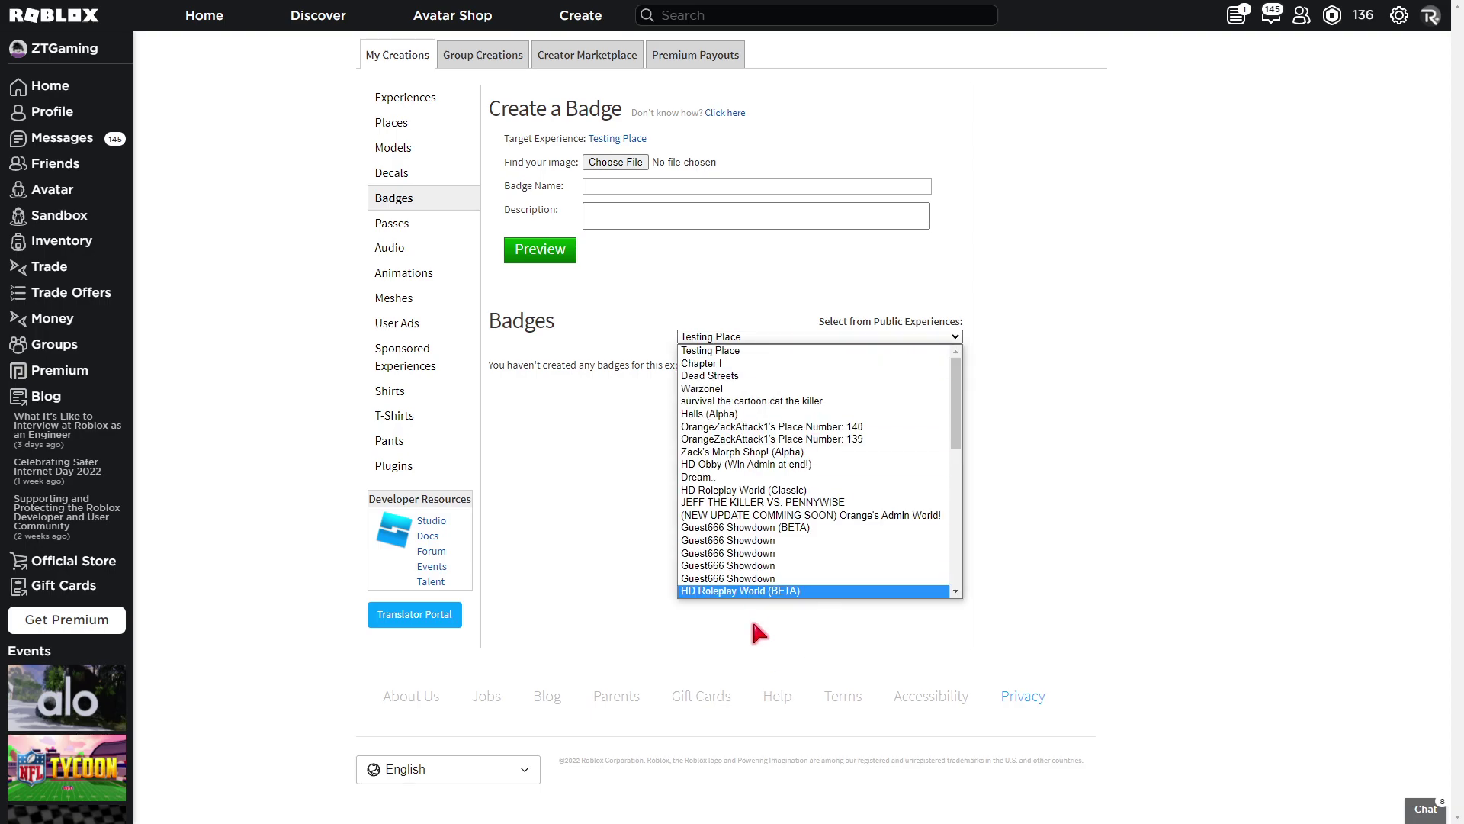
{"action": "scroll", "coordinate": [803, 538], "scroll_direction": "down", "scroll_amount": 5}
{"action": "scroll", "coordinate": [803, 537], "scroll_direction": "up", "scroll_amount": 3}
{"action": "scroll", "coordinate": [833, 534], "scroll_direction": "down", "scroll_amount": 3}
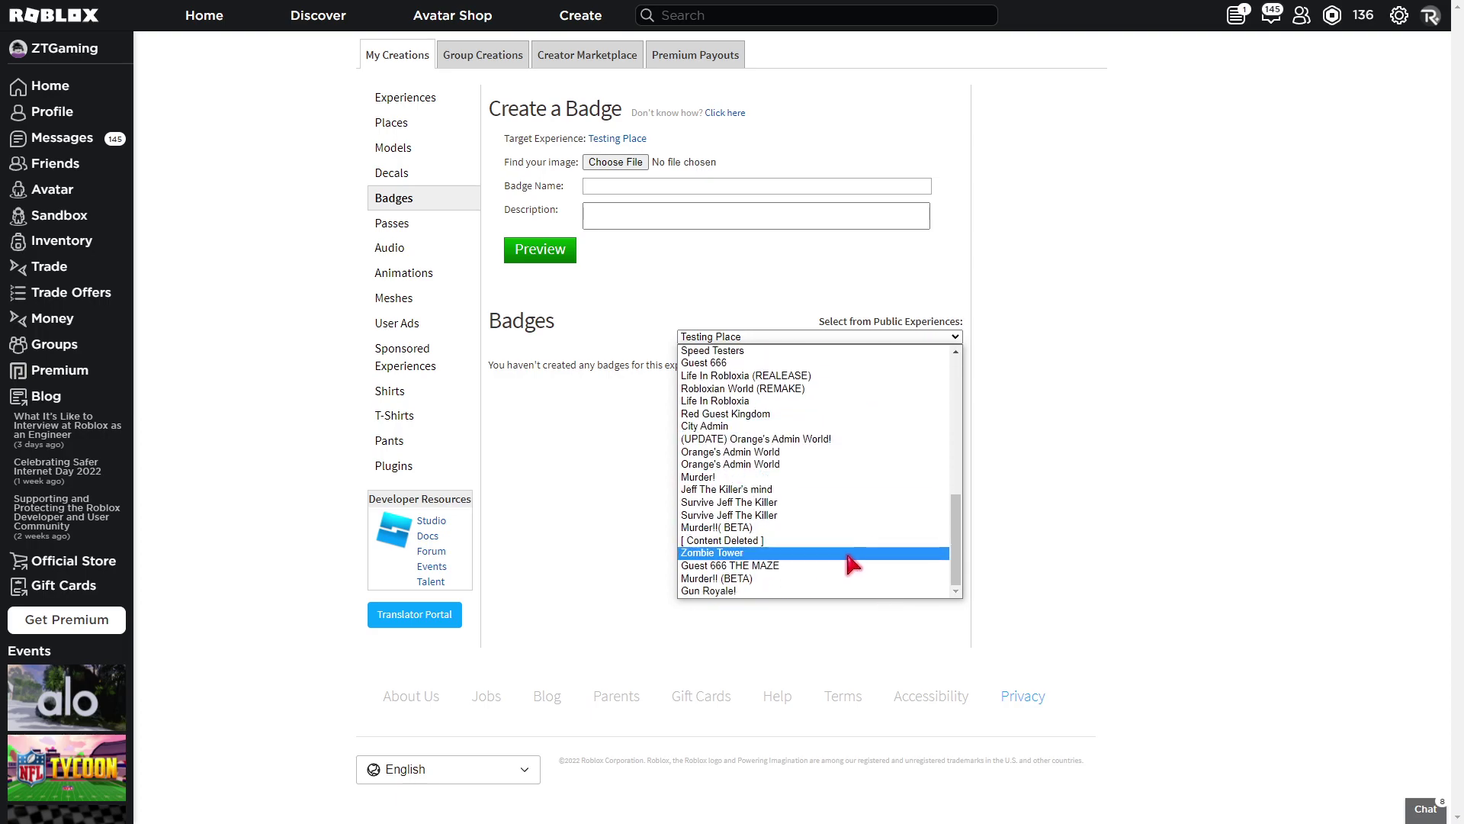
{"action": "scroll", "coordinate": [763, 492], "scroll_direction": "up", "scroll_amount": 10}
{"action": "left_click", "coordinate": [763, 350]}
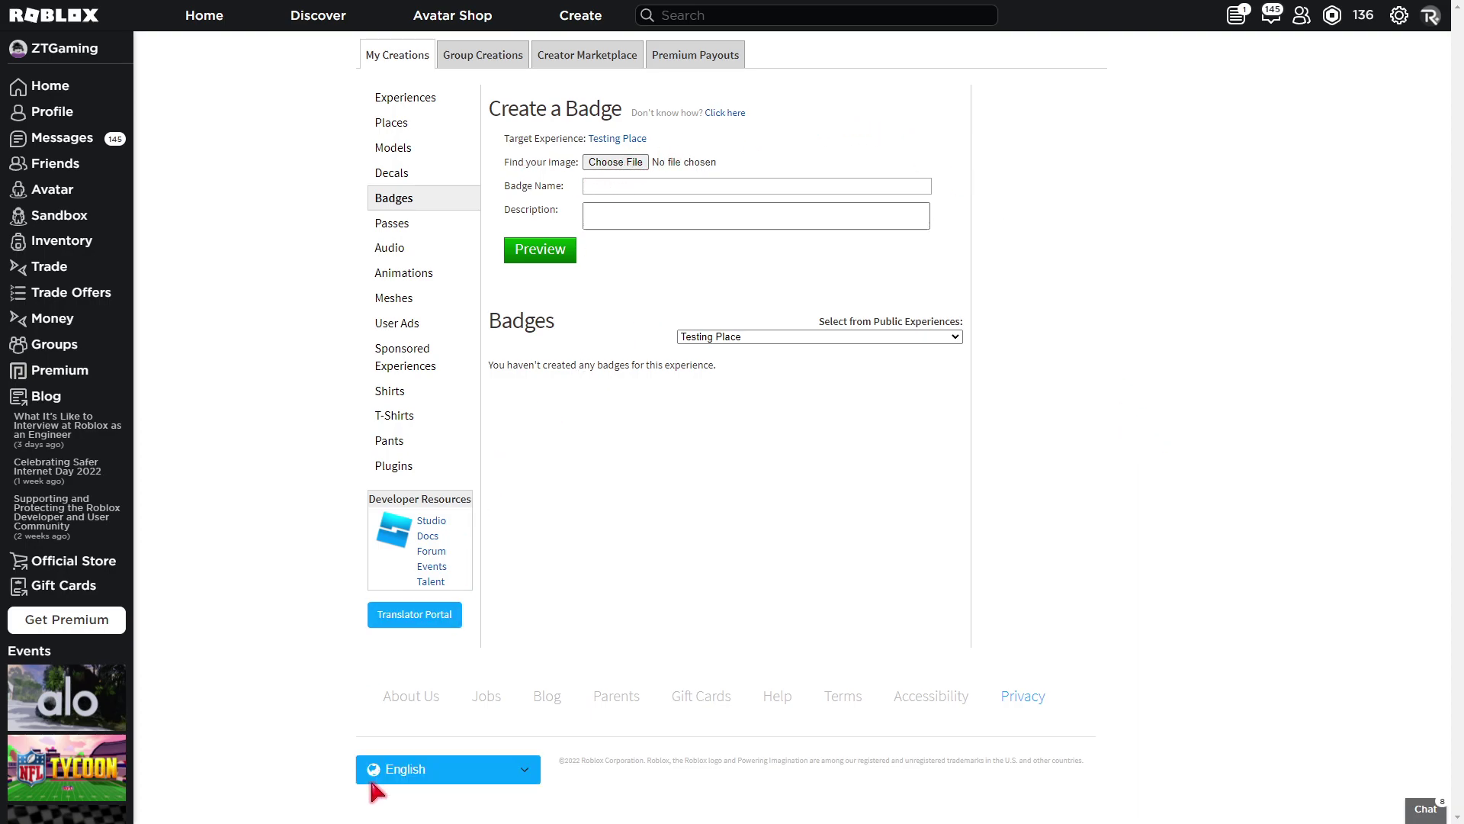
Step: Fill in the new badge with the image seal.PNG, the name "Test Badge" and the description "ehhh test"
{"action": "double_click", "coordinate": [476, 678]}
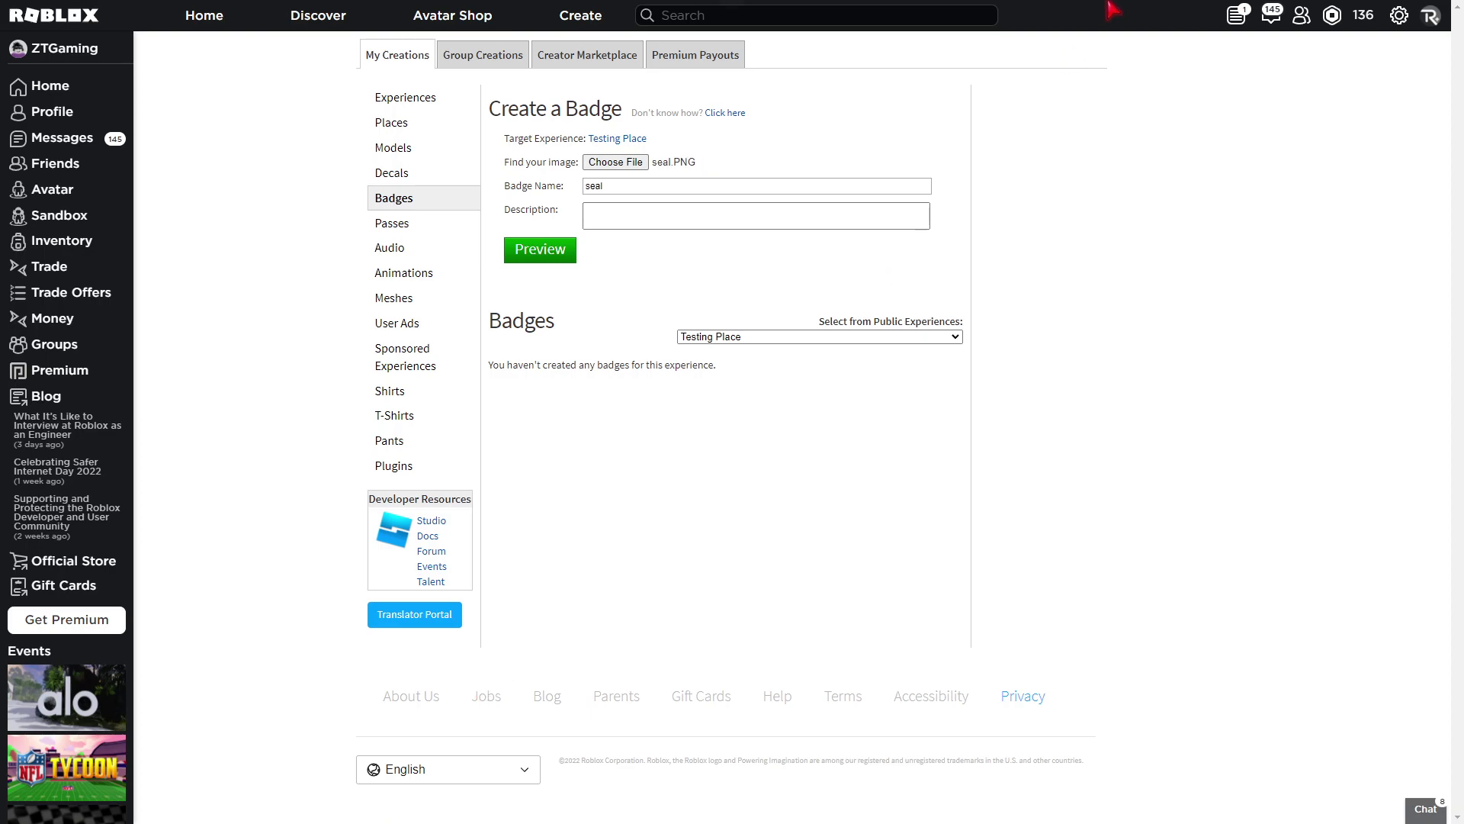
{"action": "double_click", "coordinate": [662, 188]}
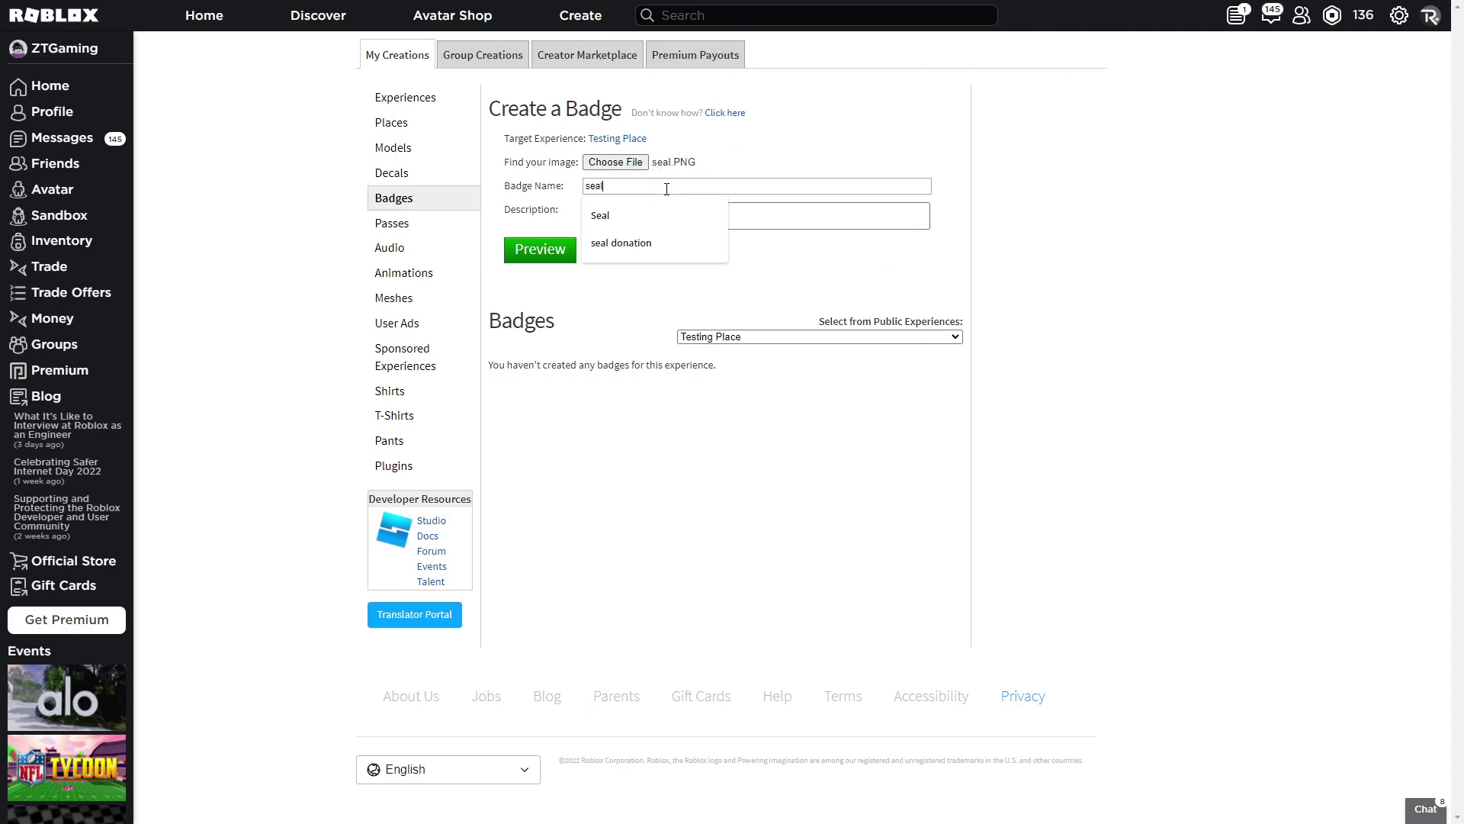
{"action": "key", "text": "BackSpace"}
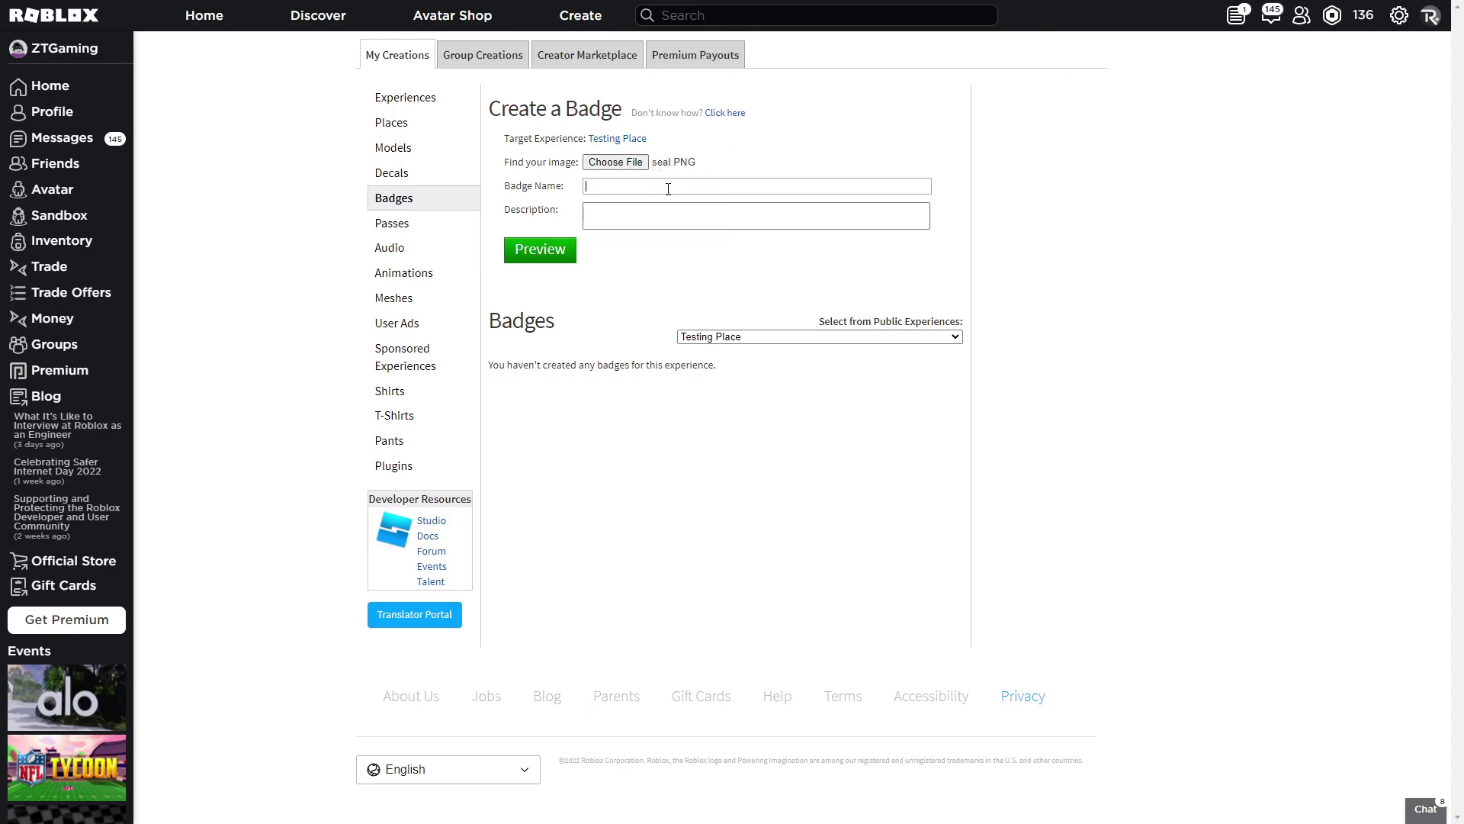
{"action": "type", "text": "Test Badge"}
{"action": "left_click", "coordinate": [662, 217]}
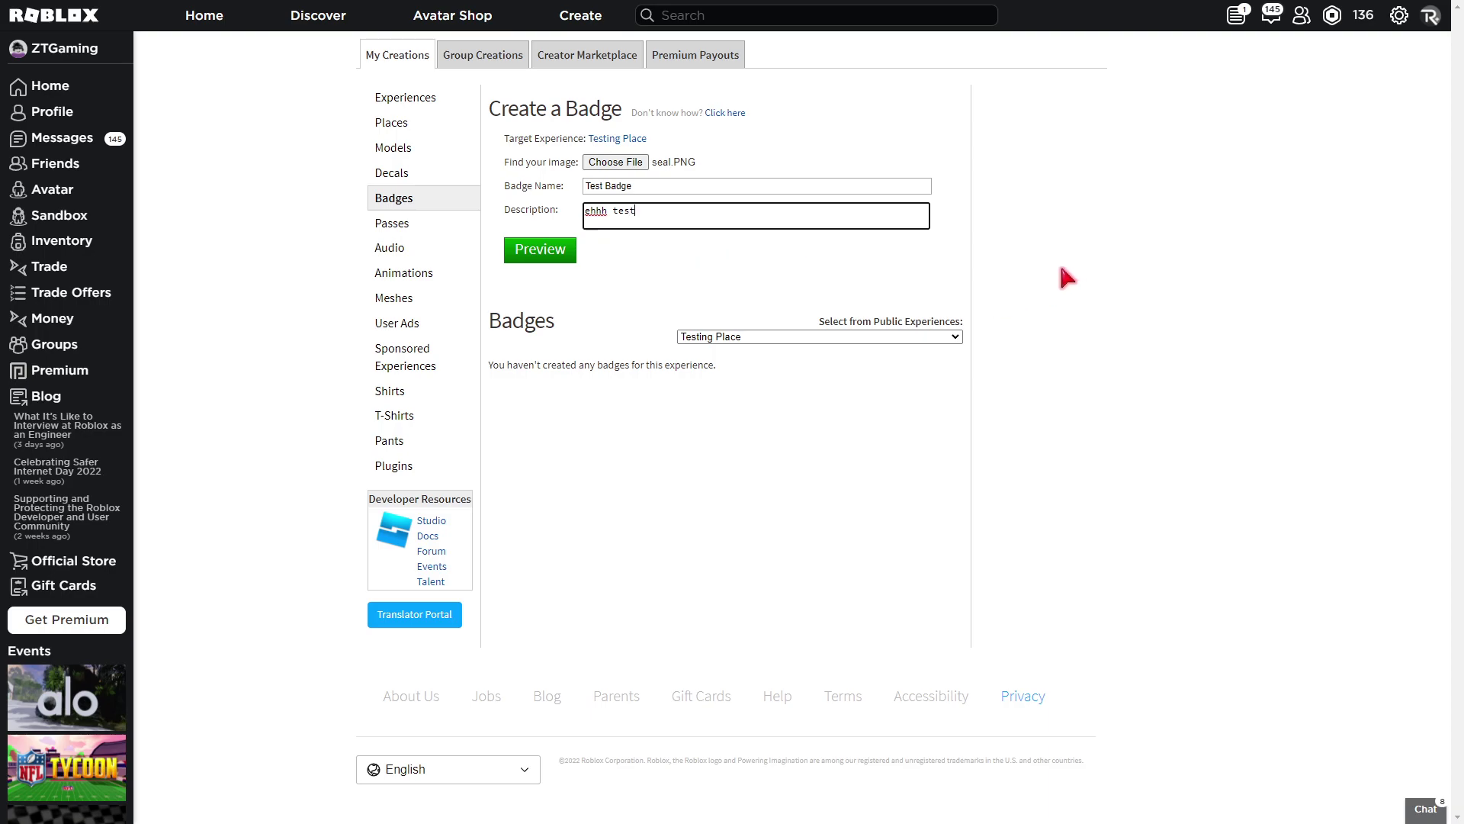
Step: Preview the Test Badge and purchase its creation for 100 Robux
{"action": "left_click", "coordinate": [661, 267]}
{"action": "left_click", "coordinate": [544, 251]}
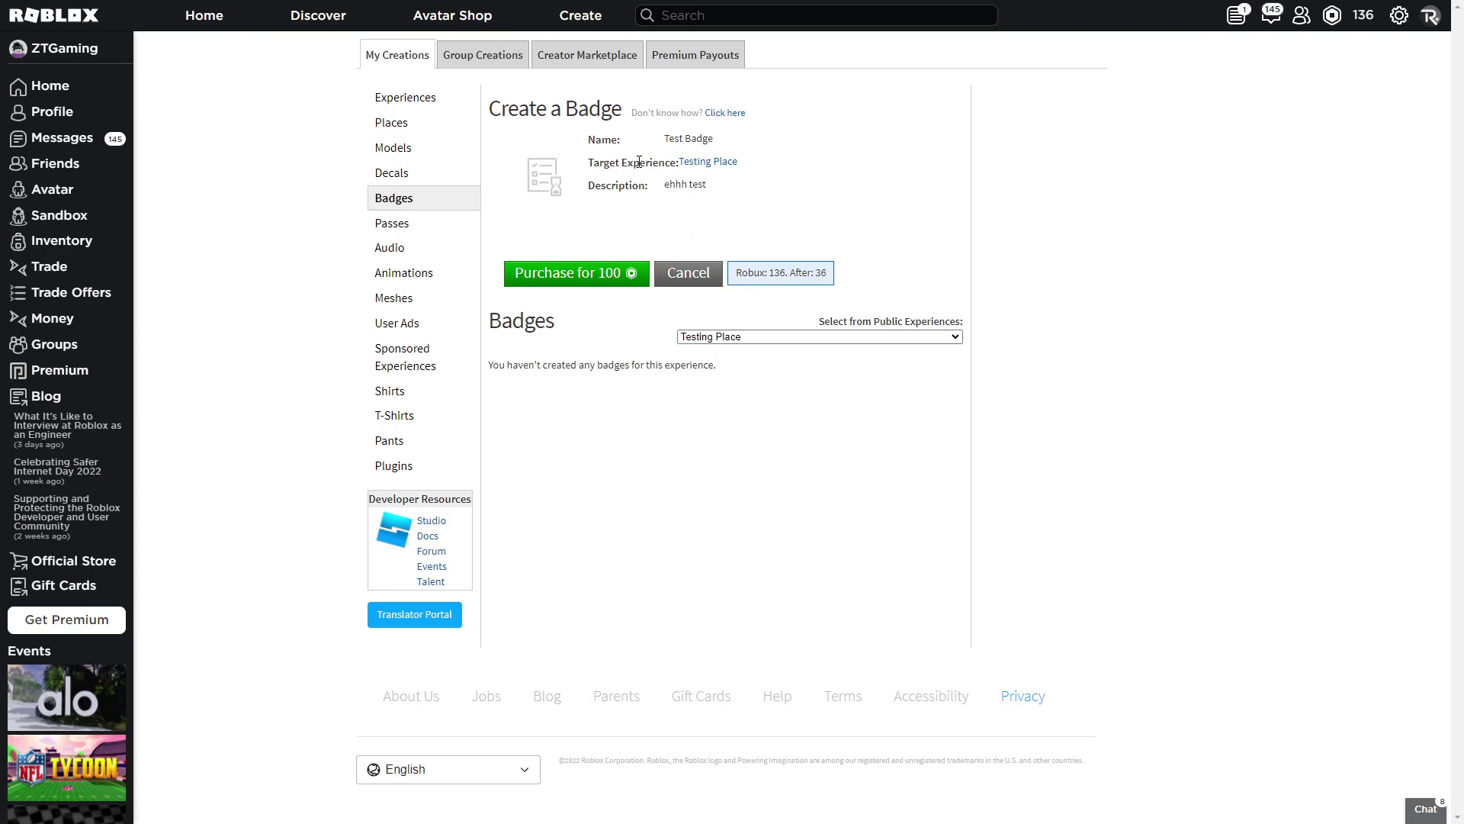
{"action": "left_click", "coordinate": [645, 281]}
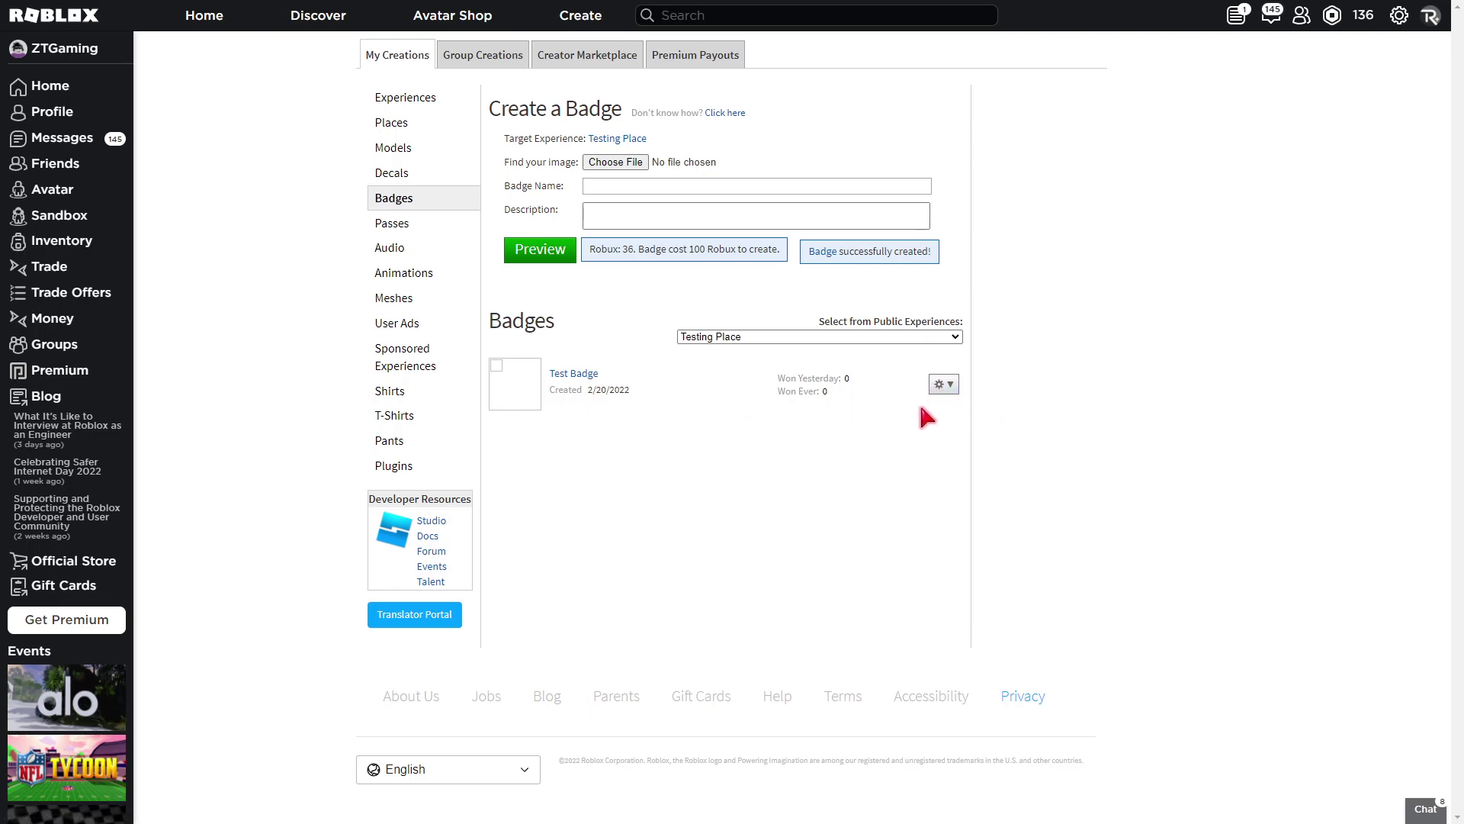
Step: Open the configuration of Test Badge and save it with the item left active
{"action": "left_click", "coordinate": [944, 386]}
{"action": "left_click", "coordinate": [923, 409]}
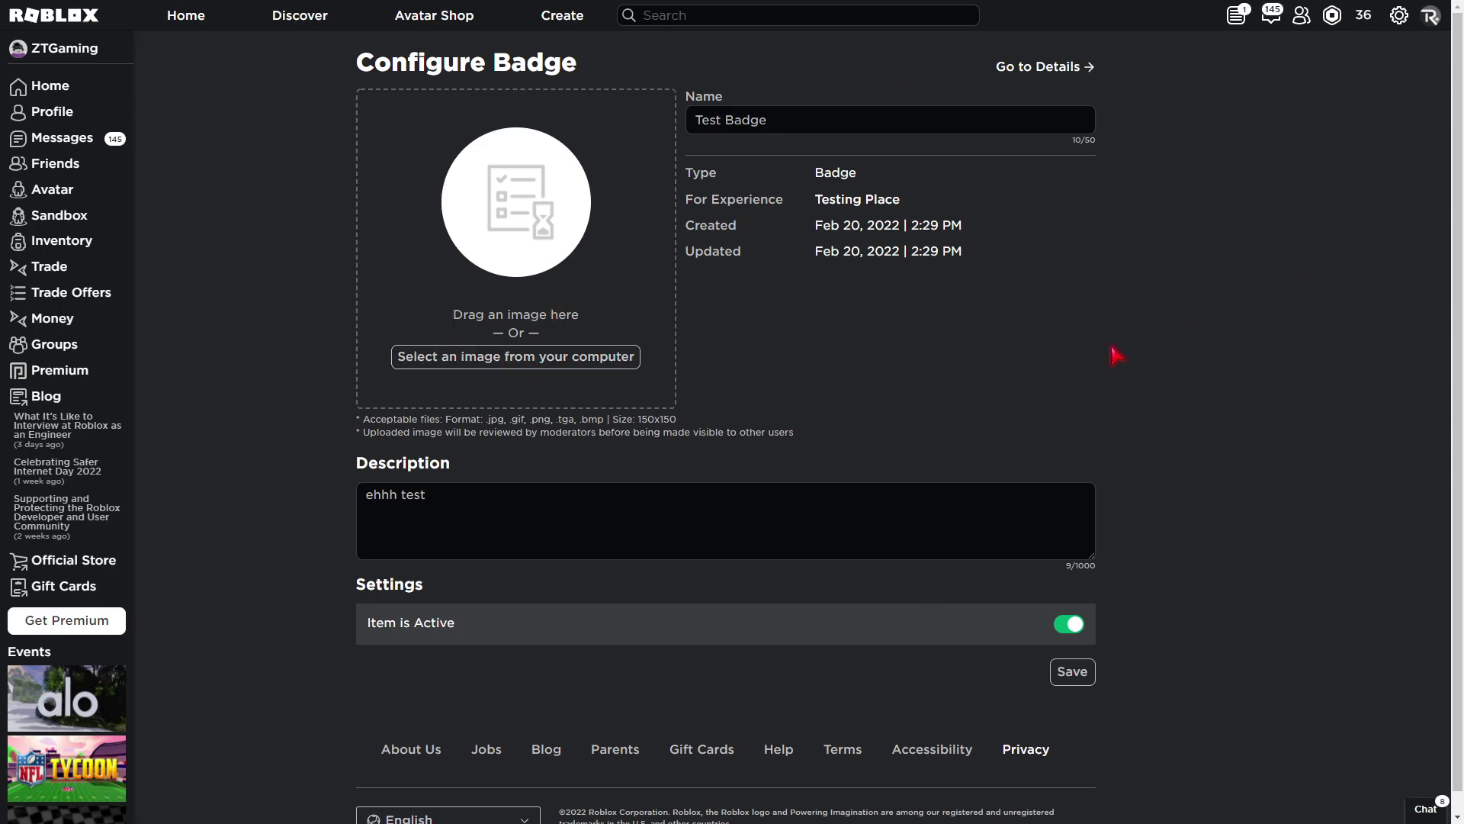
{"action": "left_click", "coordinate": [1086, 676]}
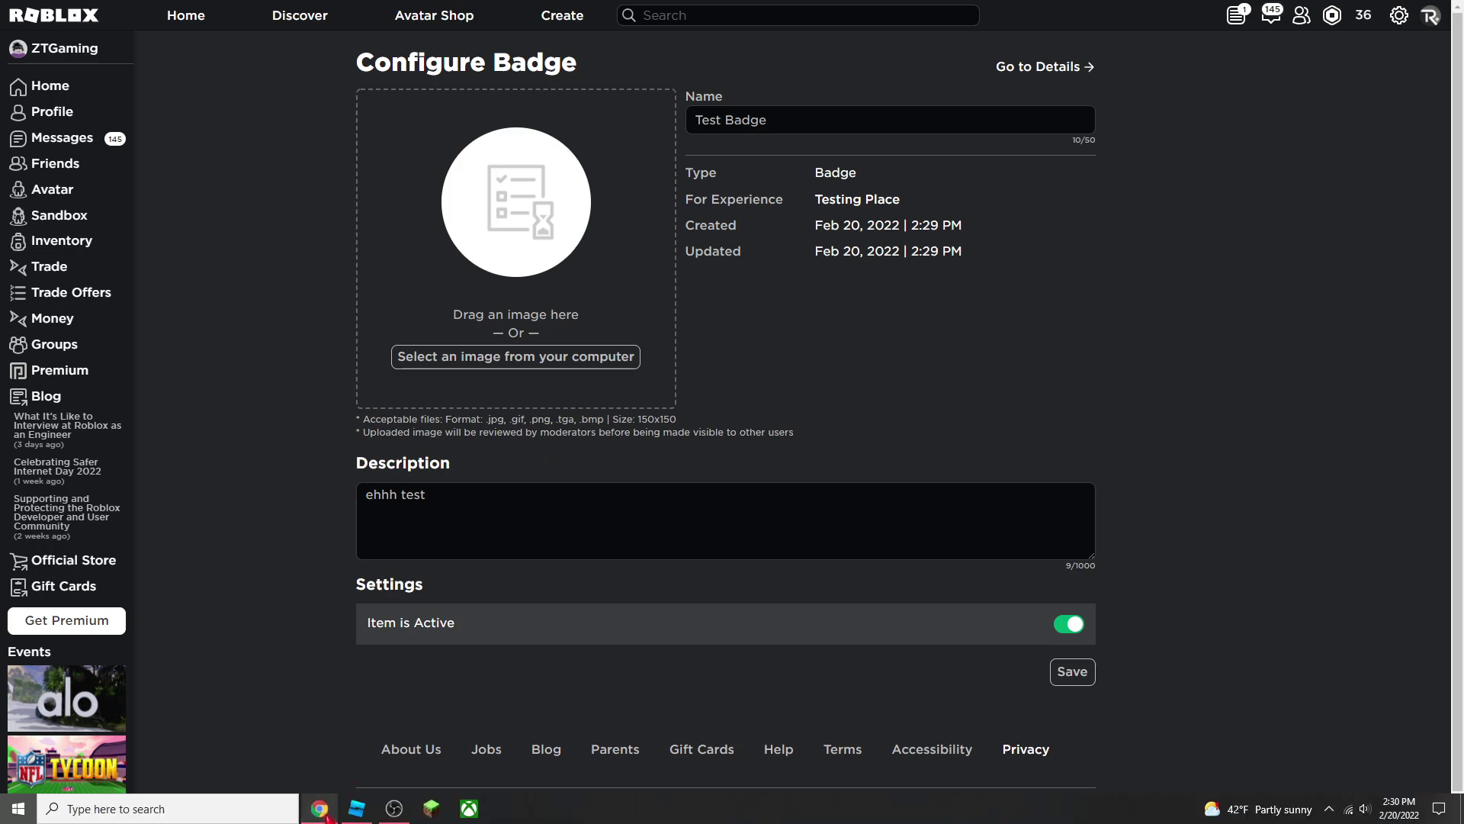
Step: Switch to Roblox Studio and examine the BadgeID value inside the BadgeDoor of the Wall model
{"action": "left_click", "coordinate": [332, 810]}
{"action": "scroll", "coordinate": [712, 534], "scroll_direction": "down", "scroll_amount": 5}
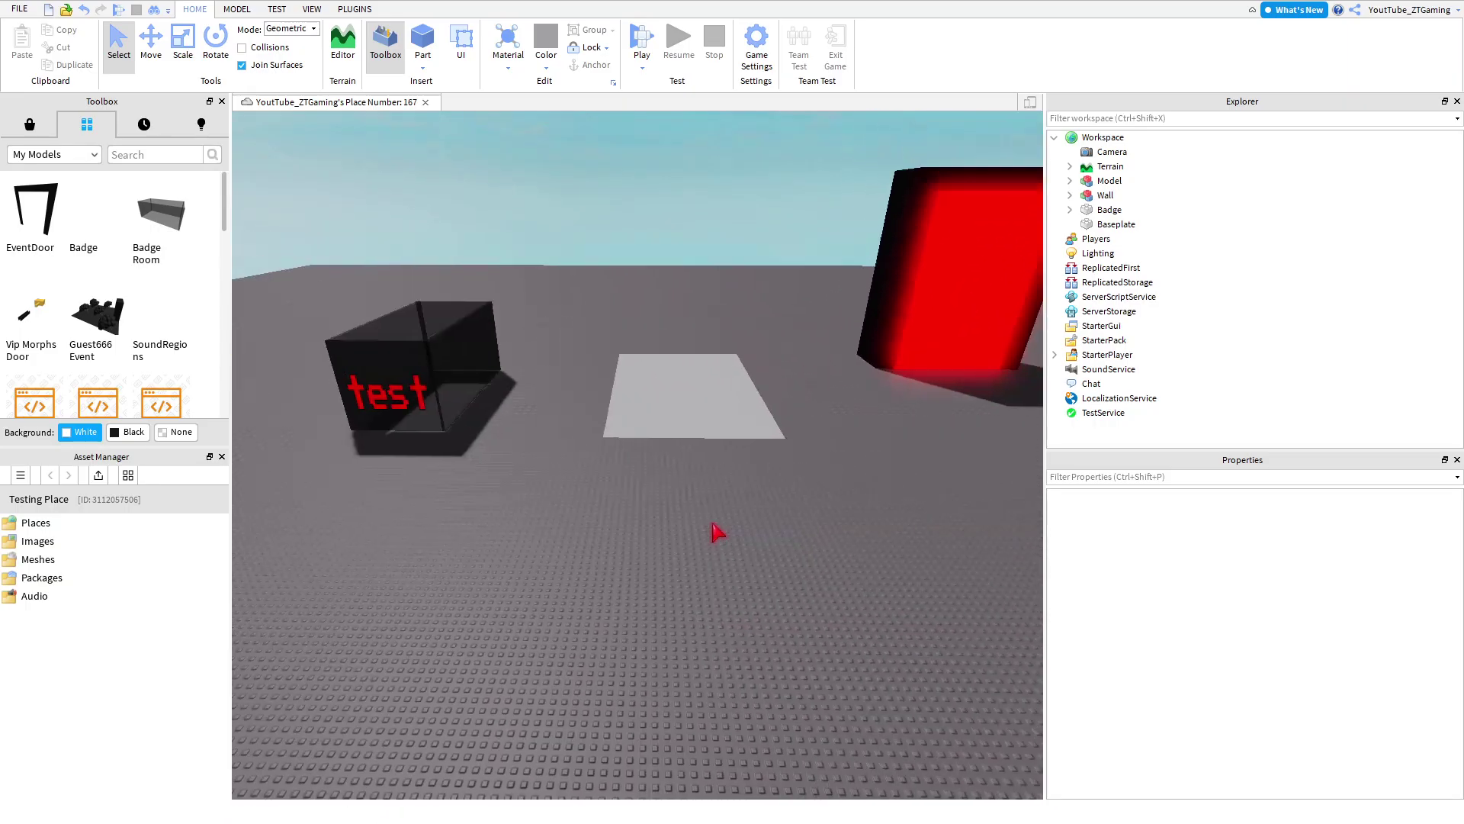
{"action": "key", "text": "d"}
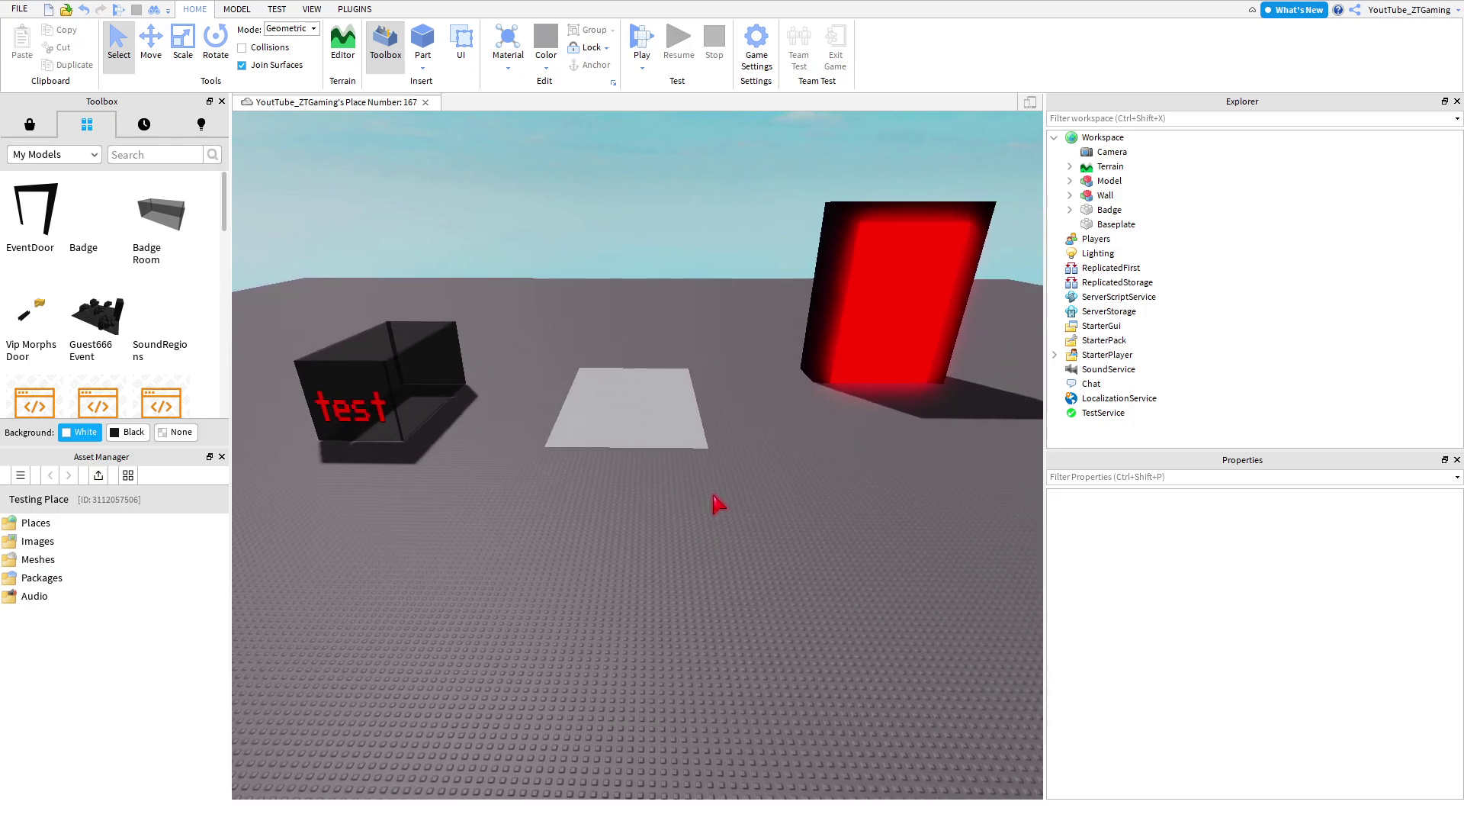
{"action": "key", "text": "a"}
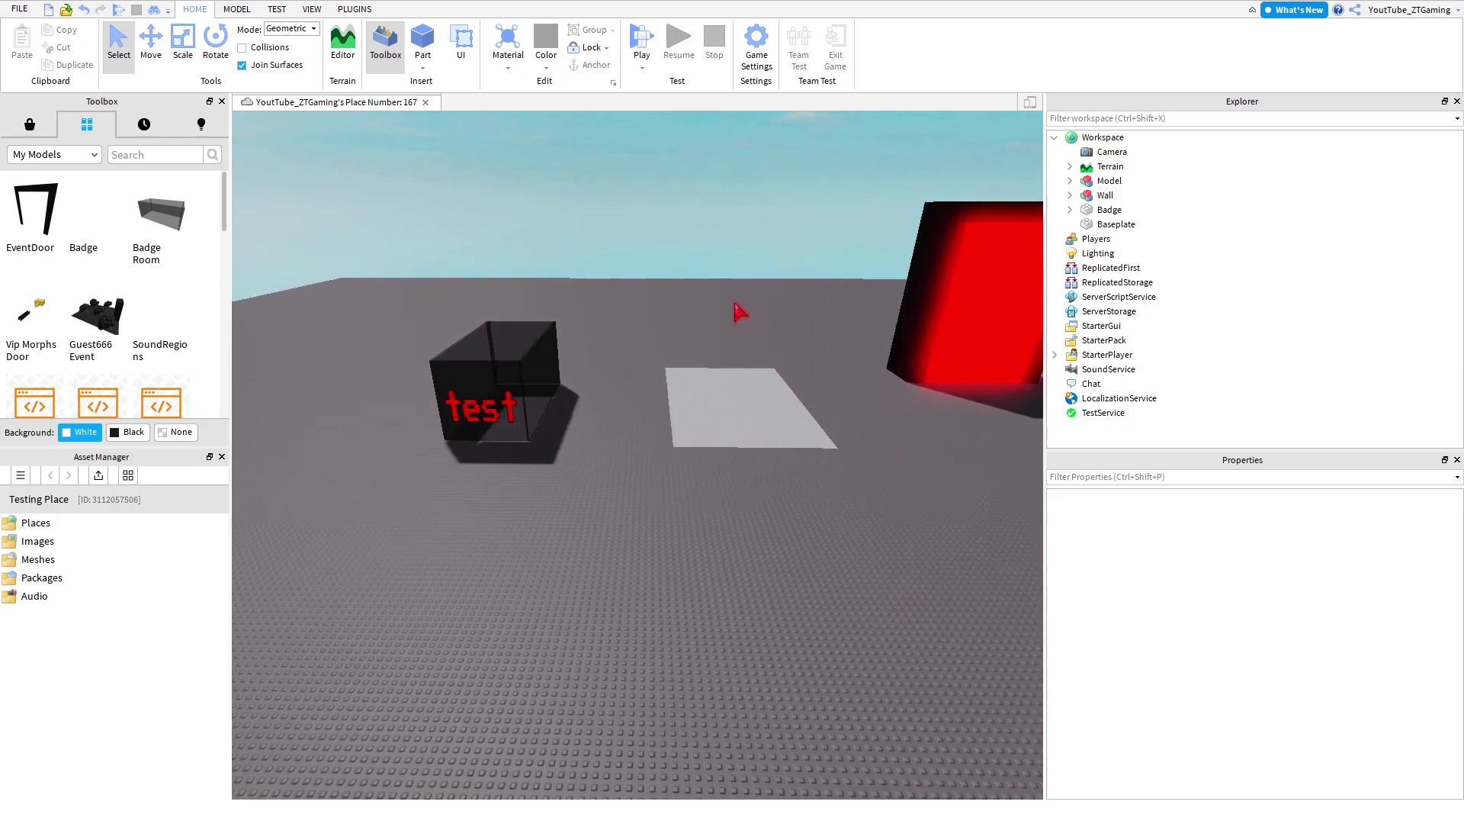
{"action": "left_click", "coordinate": [595, 385]}
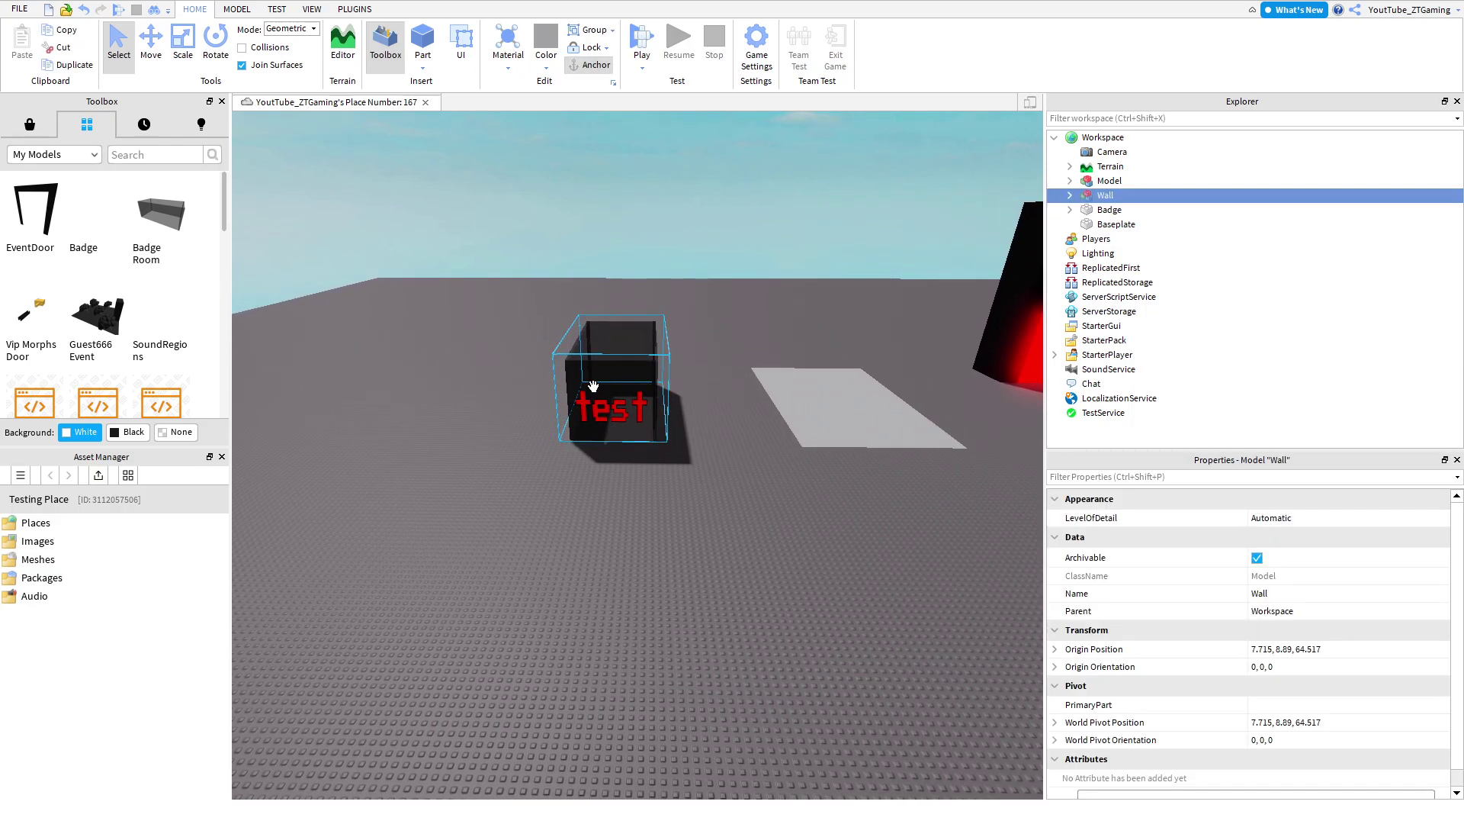
{"action": "right_click_drag", "start_coordinate": [694, 287], "coordinate": [697, 286]}
{"action": "key", "text": "w"}
{"action": "key", "text": "a"}
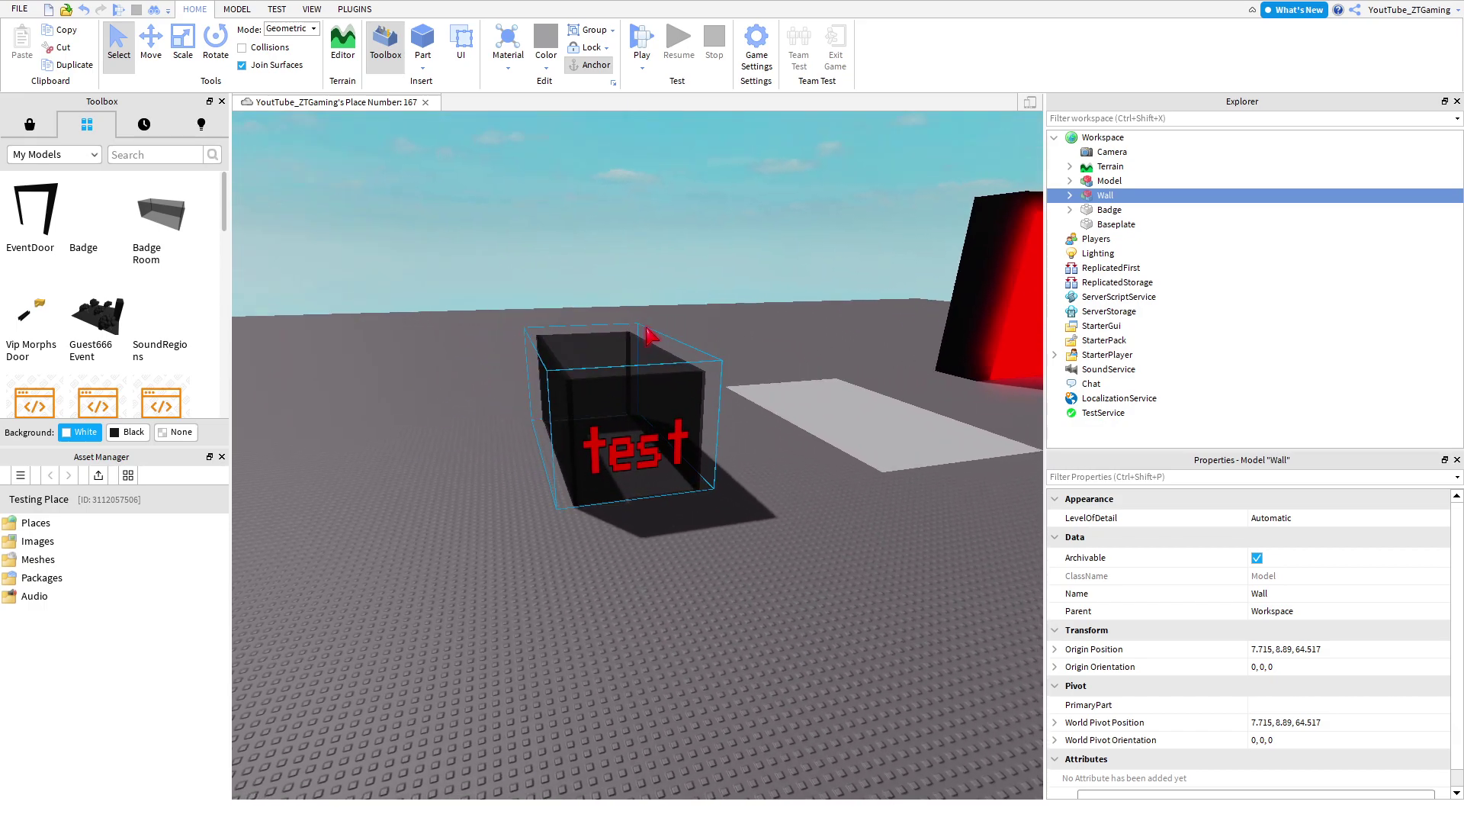
{"action": "key", "text": "w"}
{"action": "right_click_drag", "start_coordinate": [650, 331], "coordinate": [650, 328]}
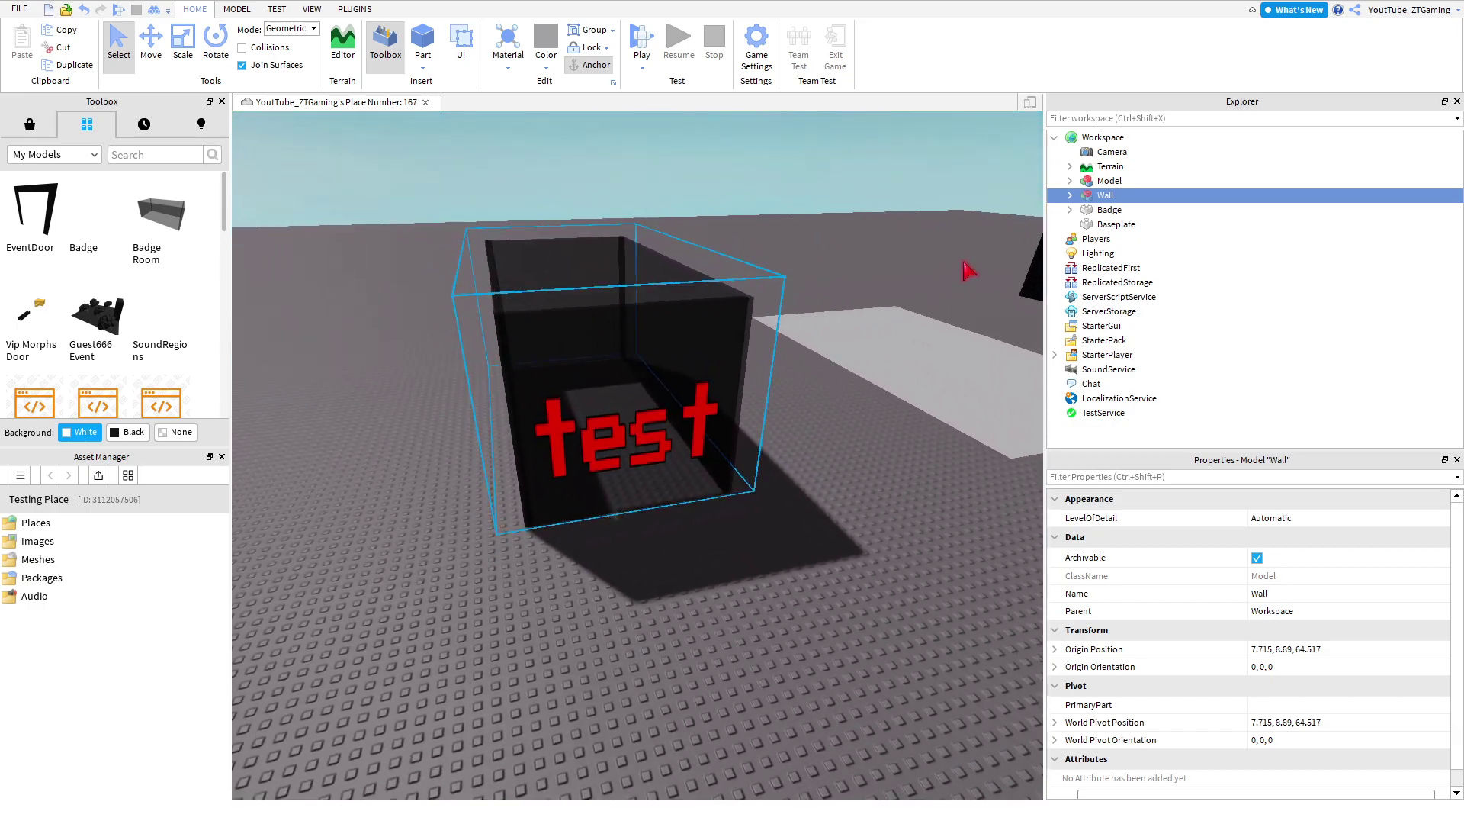
{"action": "left_click", "coordinate": [1070, 195]}
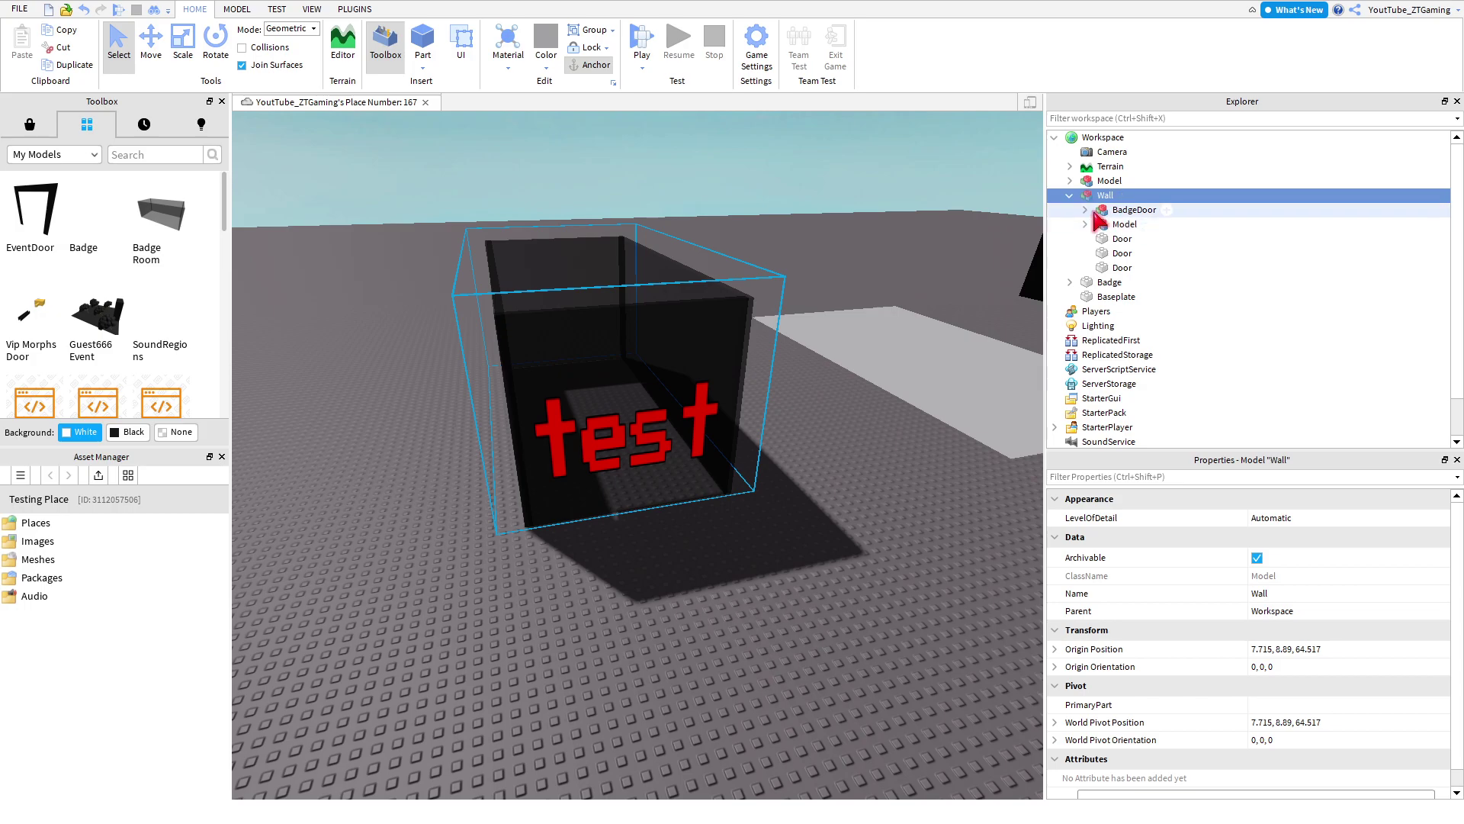
{"action": "left_click", "coordinate": [1087, 210]}
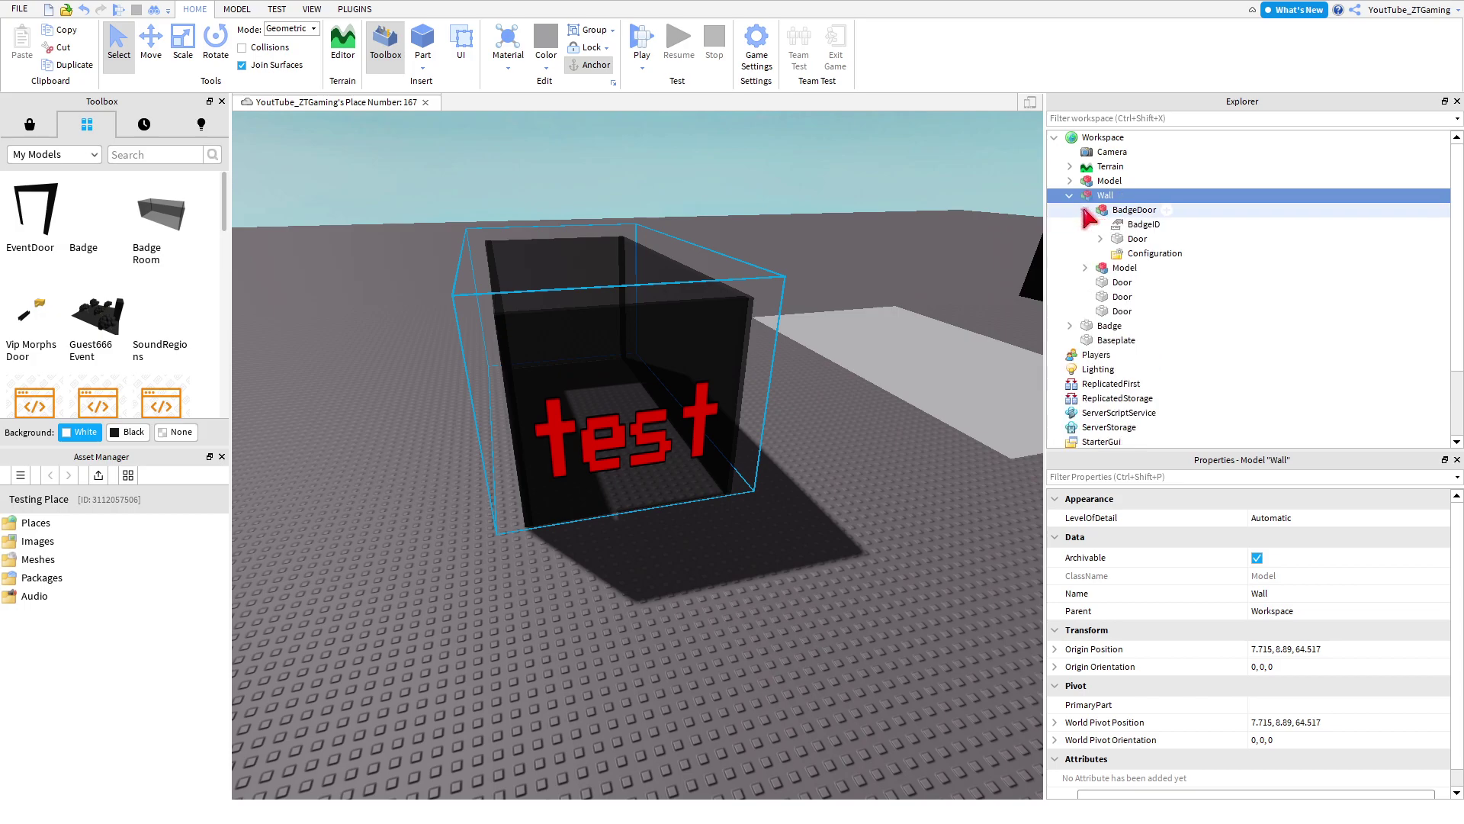
{"action": "left_click", "coordinate": [1118, 227]}
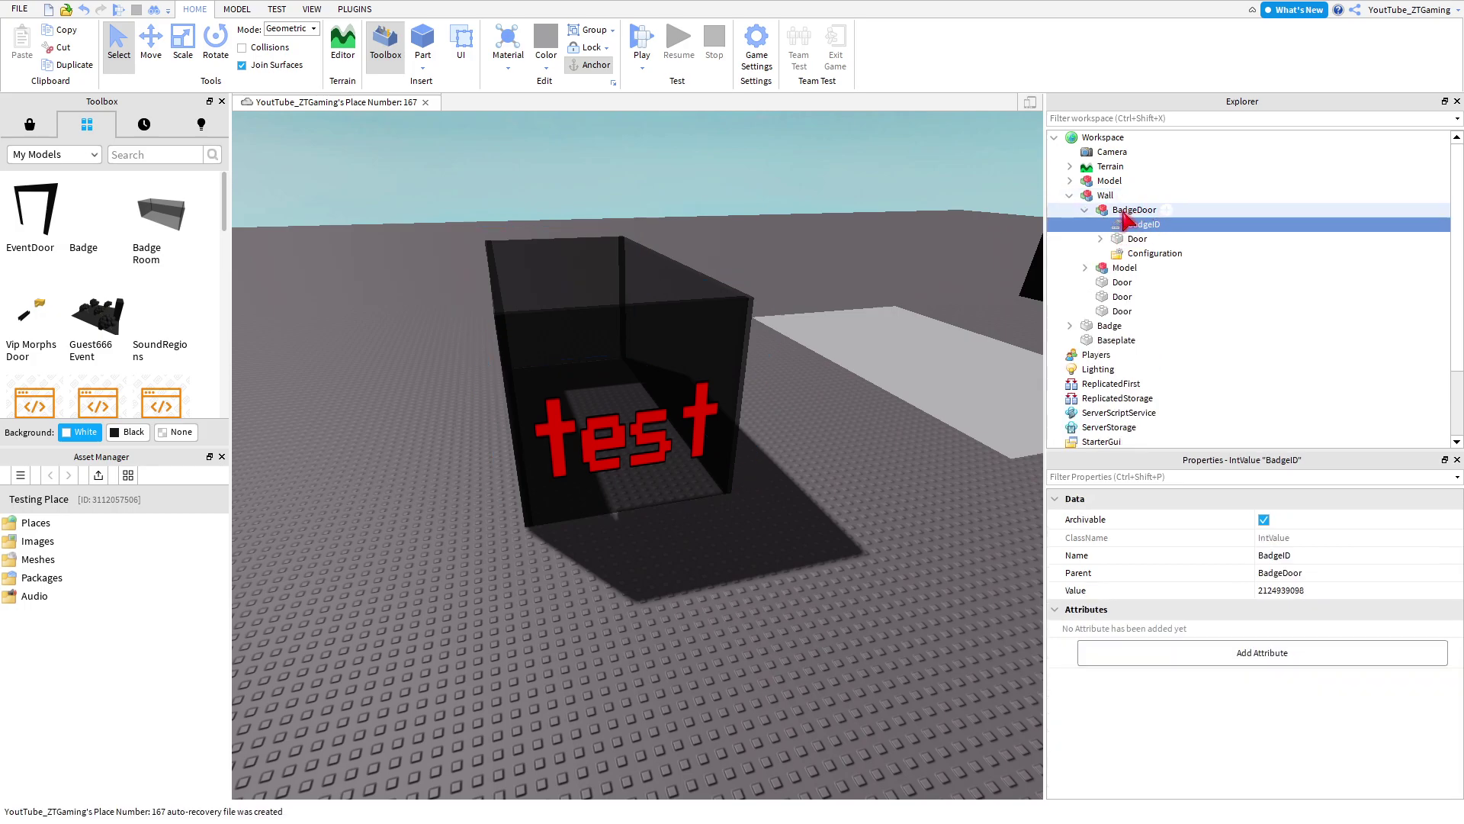
{"action": "left_click", "coordinate": [479, 652]}
{"action": "left_click", "coordinate": [350, 811]}
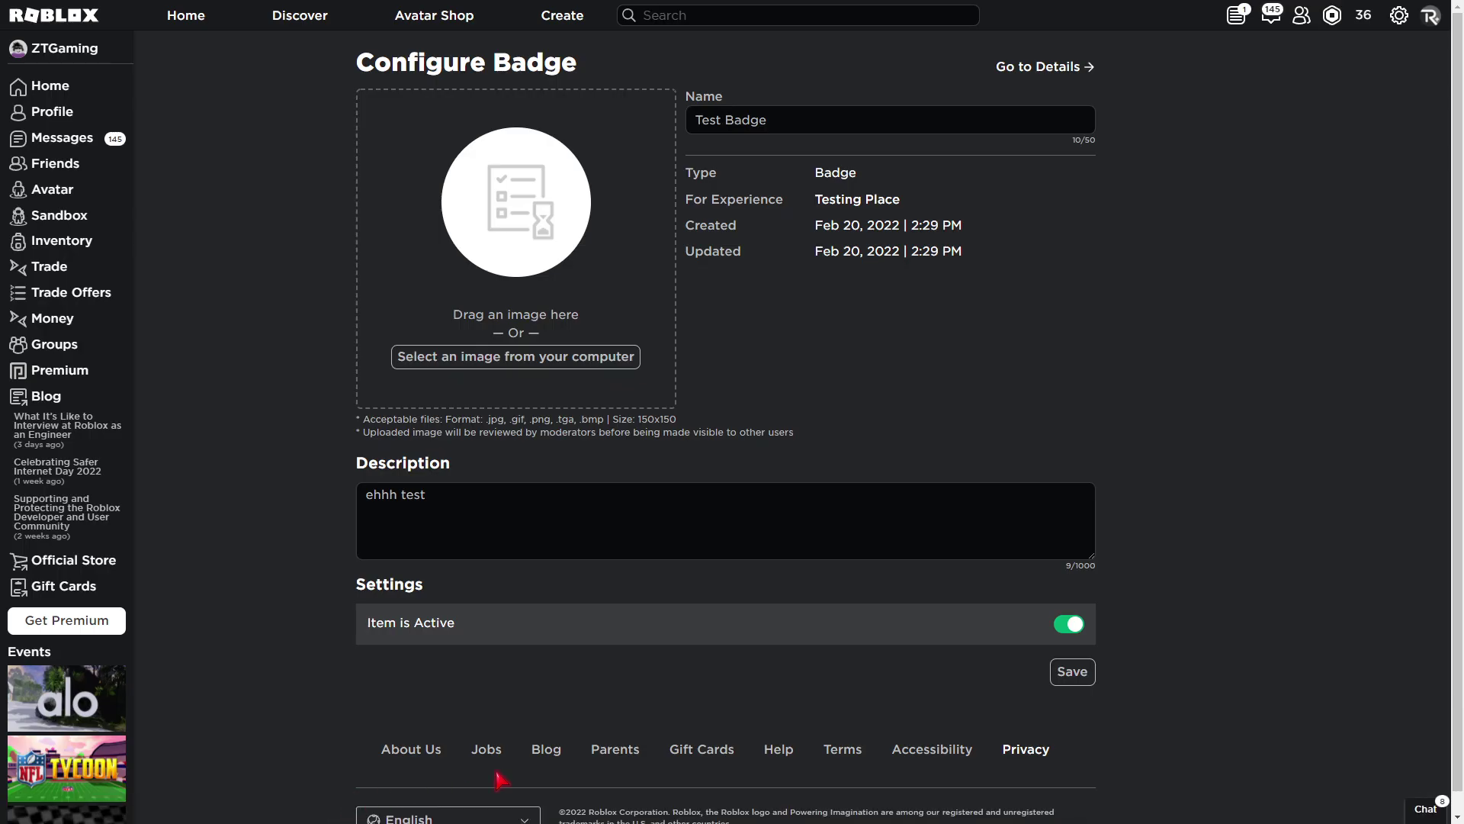
{"action": "left_click", "coordinate": [1057, 67]}
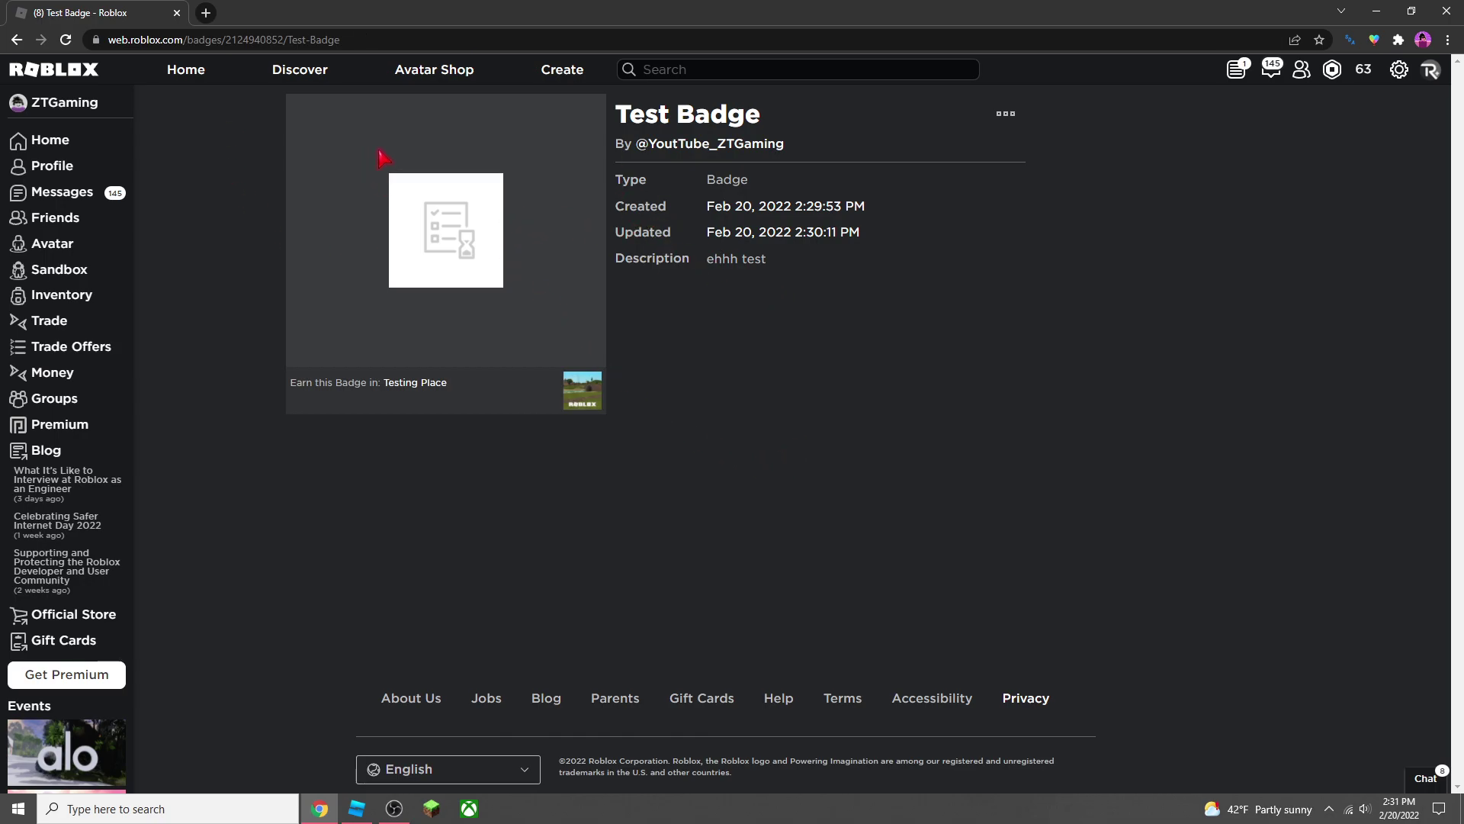
{"action": "left_click", "coordinate": [228, 39]}
{"action": "double_click", "coordinate": [293, 40]}
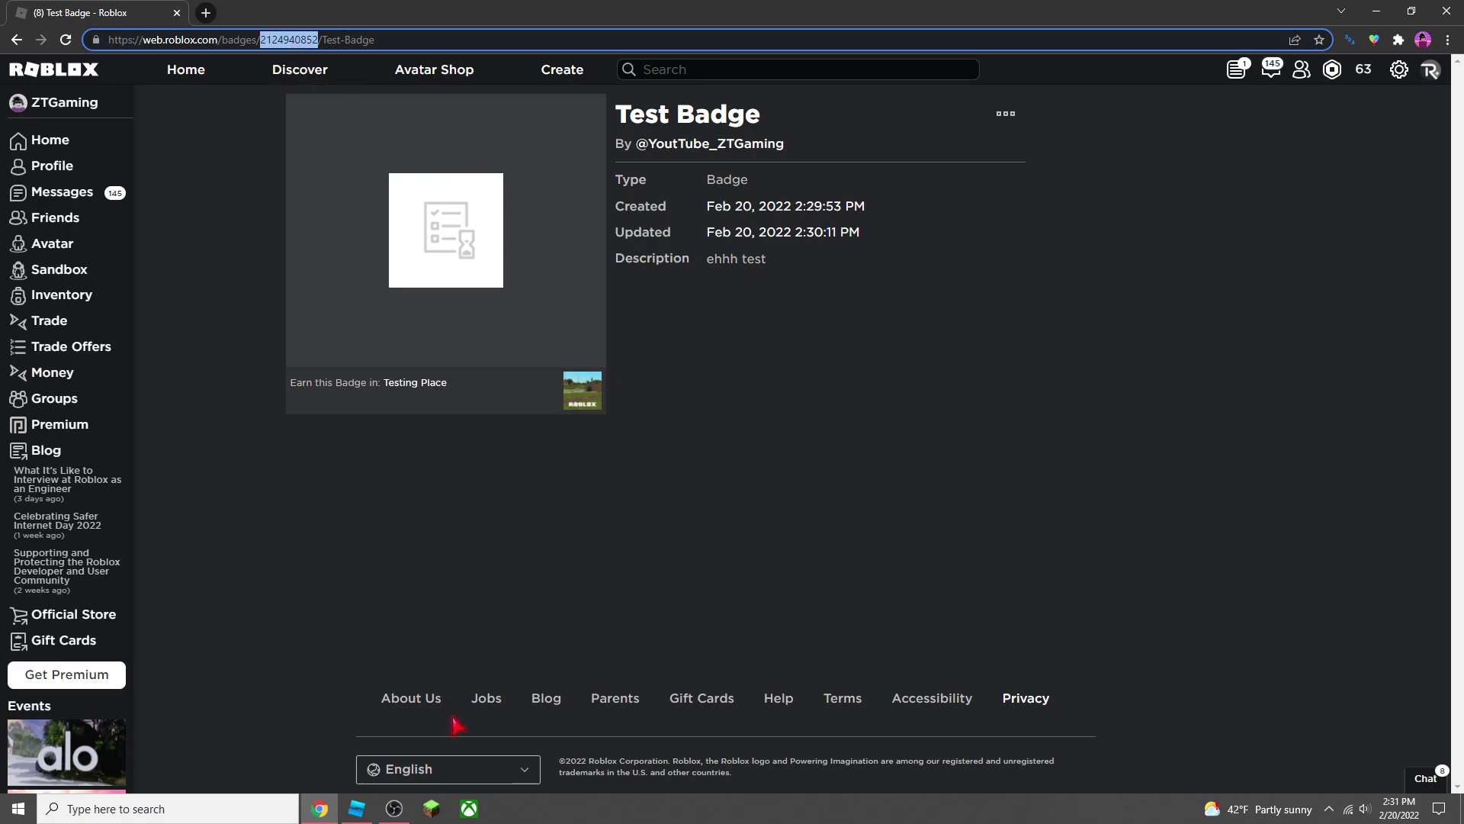
{"action": "left_click", "coordinate": [360, 813]}
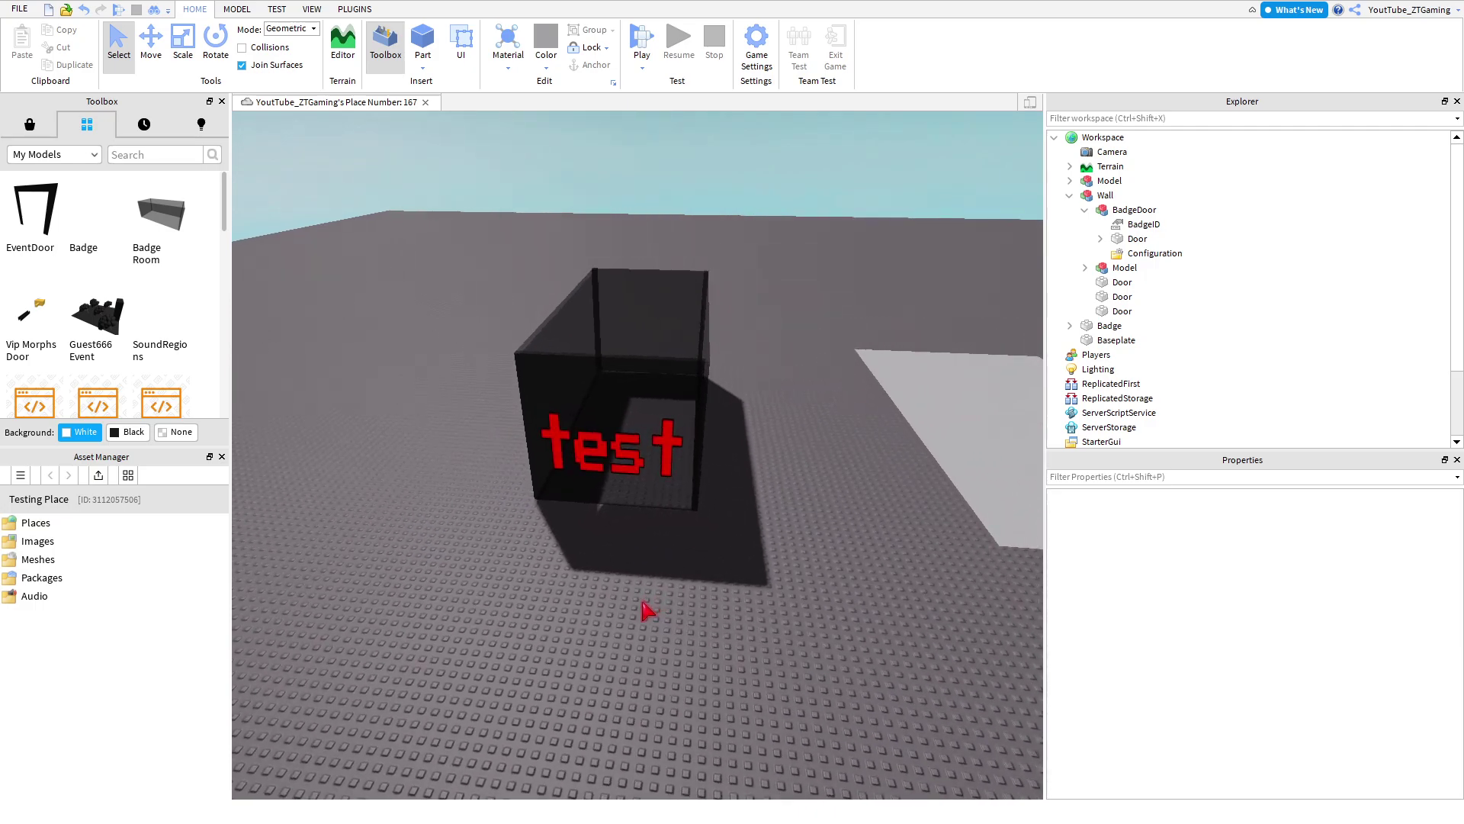
{"action": "key", "text": "a"}
{"action": "key", "text": "w"}
{"action": "right_click_drag", "start_coordinate": [610, 566], "coordinate": [644, 580]}
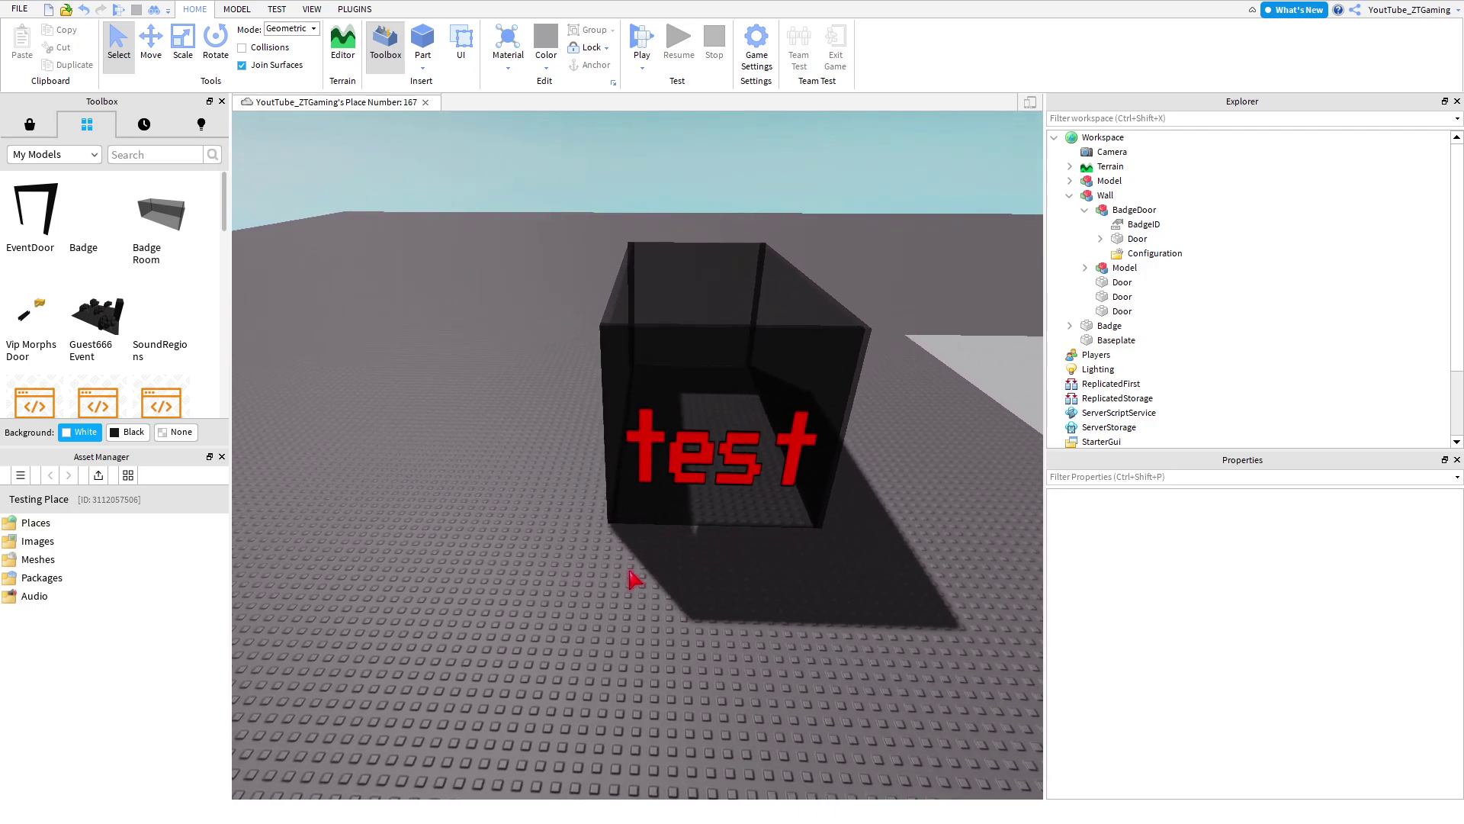
{"action": "left_click", "coordinate": [1136, 225]}
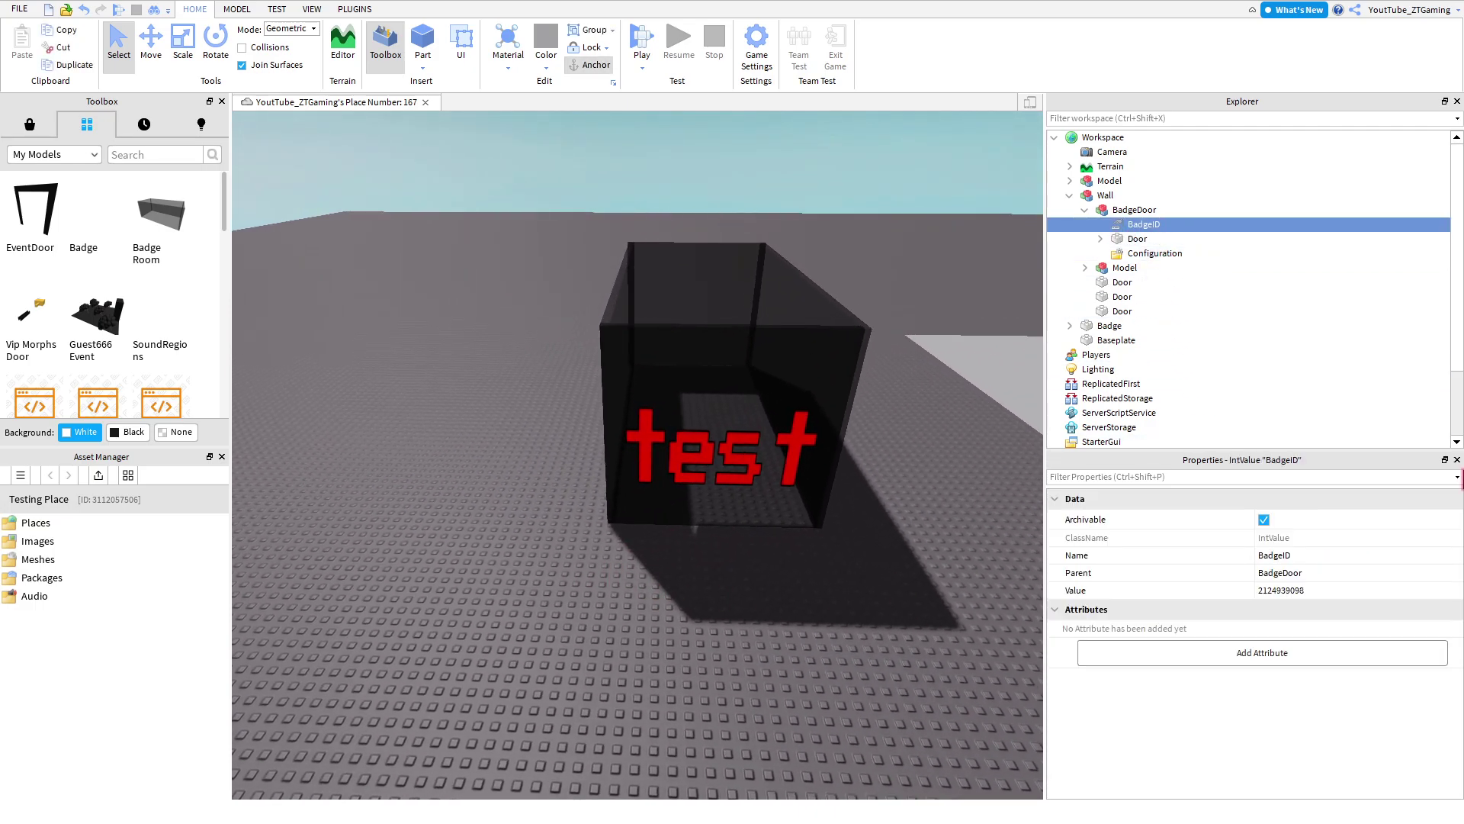
{"action": "left_click", "coordinate": [1289, 592]}
{"action": "key", "text": "Return"}
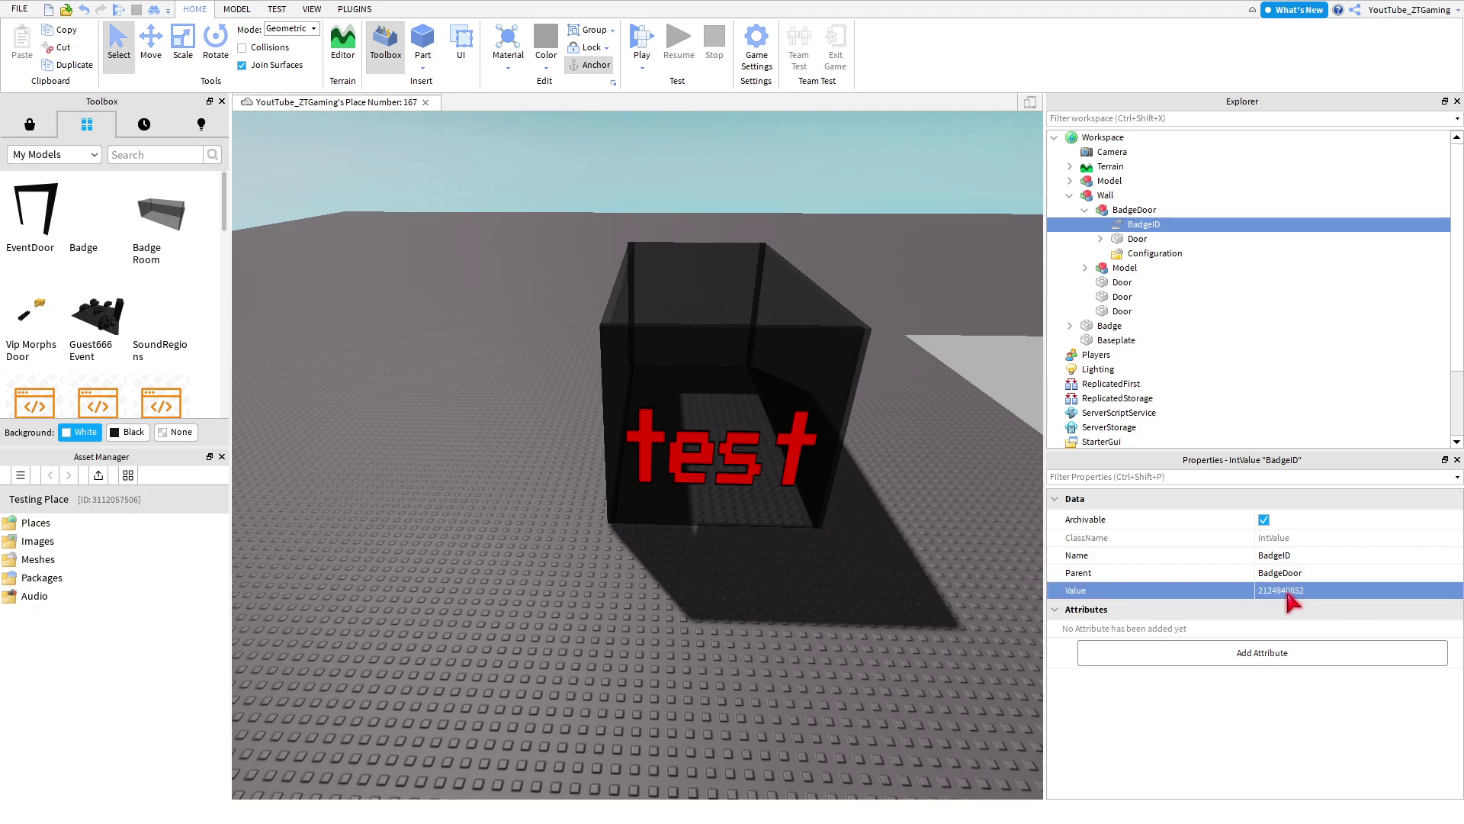
Step: Collapse the Wall model's contents and open the script inside the grey Badge floor part
{"action": "left_click", "coordinate": [814, 599]}
{"action": "scroll", "coordinate": [838, 543], "scroll_direction": "up", "scroll_amount": 1}
{"action": "right_click_drag", "start_coordinate": [694, 414], "coordinate": [523, 481]}
{"action": "scroll", "coordinate": [520, 476], "scroll_direction": "down", "scroll_amount": 5}
{"action": "key", "text": "d"}
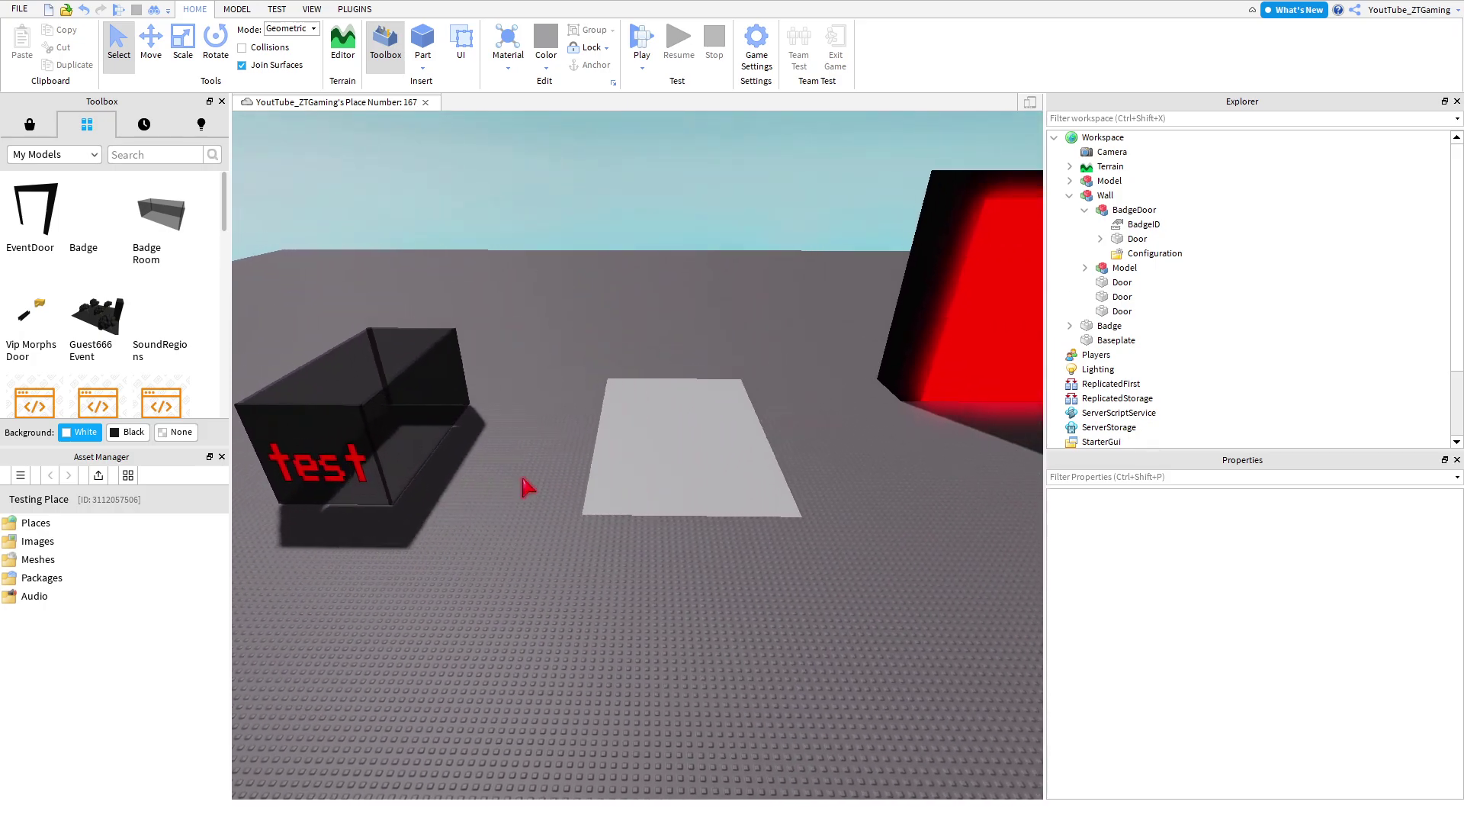
{"action": "key", "text": "w"}
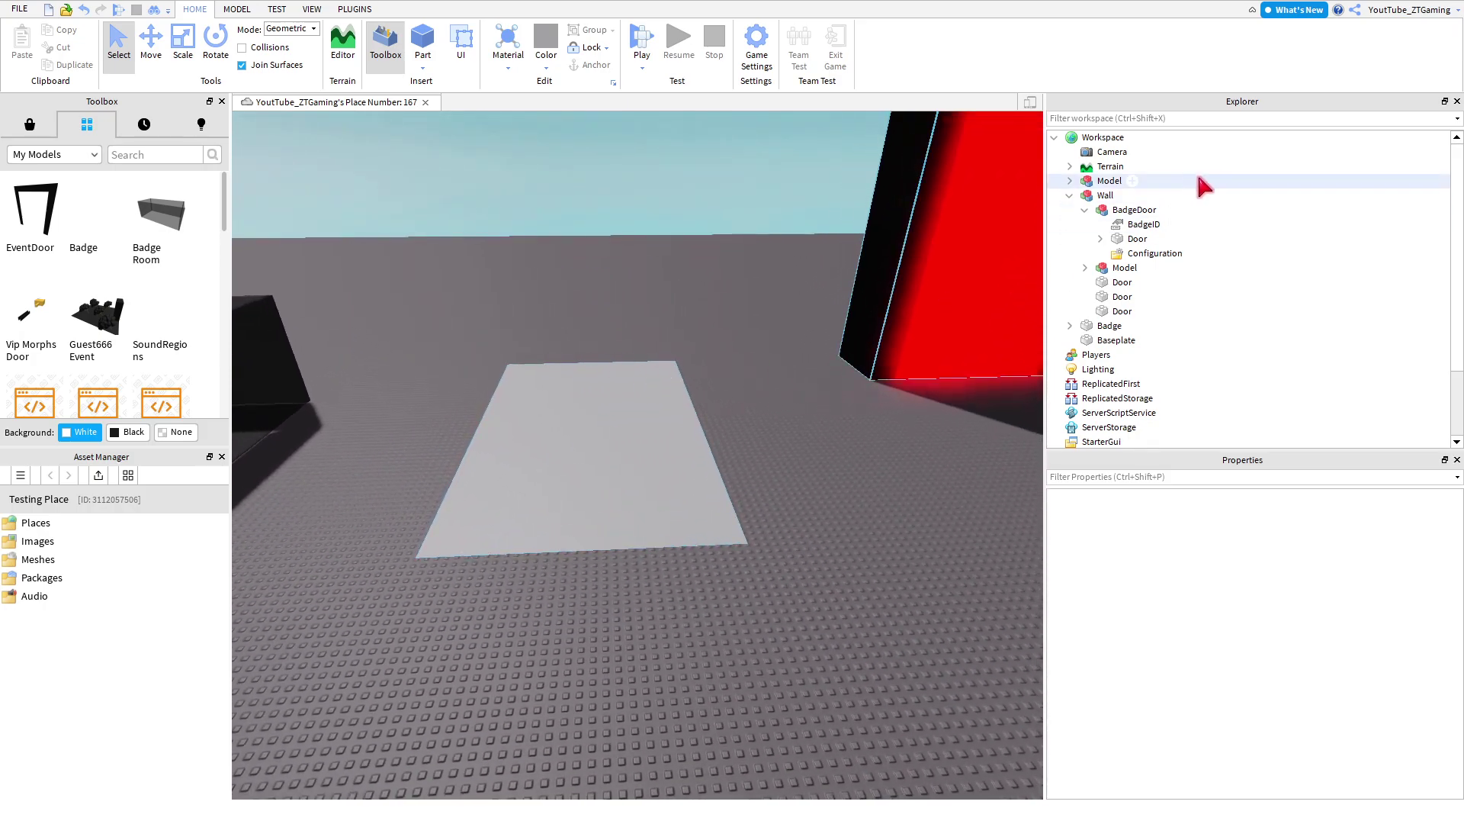
{"action": "left_click", "coordinate": [1084, 210]}
{"action": "left_click", "coordinate": [1062, 195]}
{"action": "left_click", "coordinate": [1070, 196]}
{"action": "left_click", "coordinate": [768, 482]}
{"action": "left_click", "coordinate": [628, 470]}
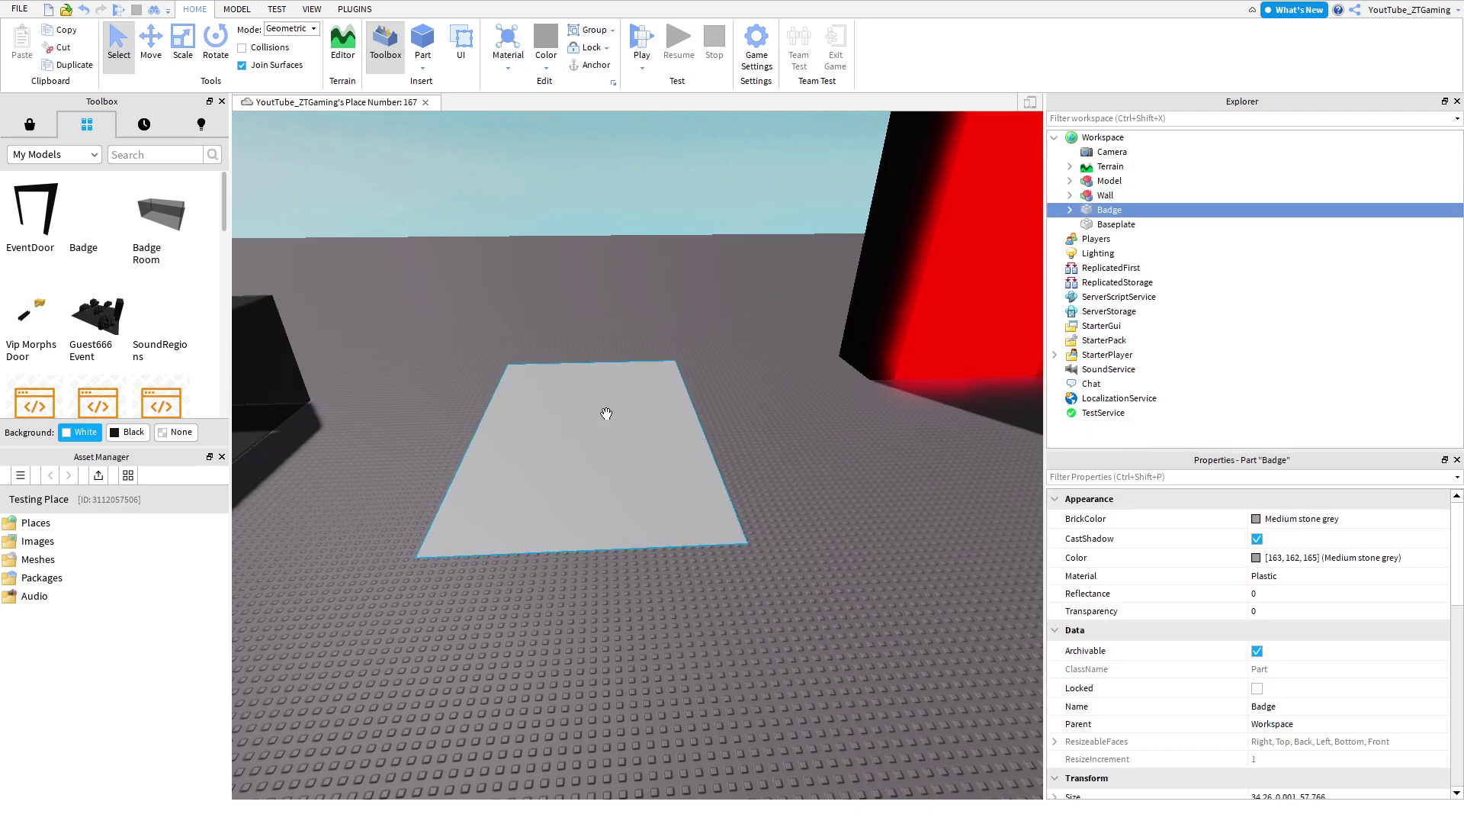
{"action": "left_click", "coordinate": [1070, 210]}
{"action": "double_click", "coordinate": [1103, 226]}
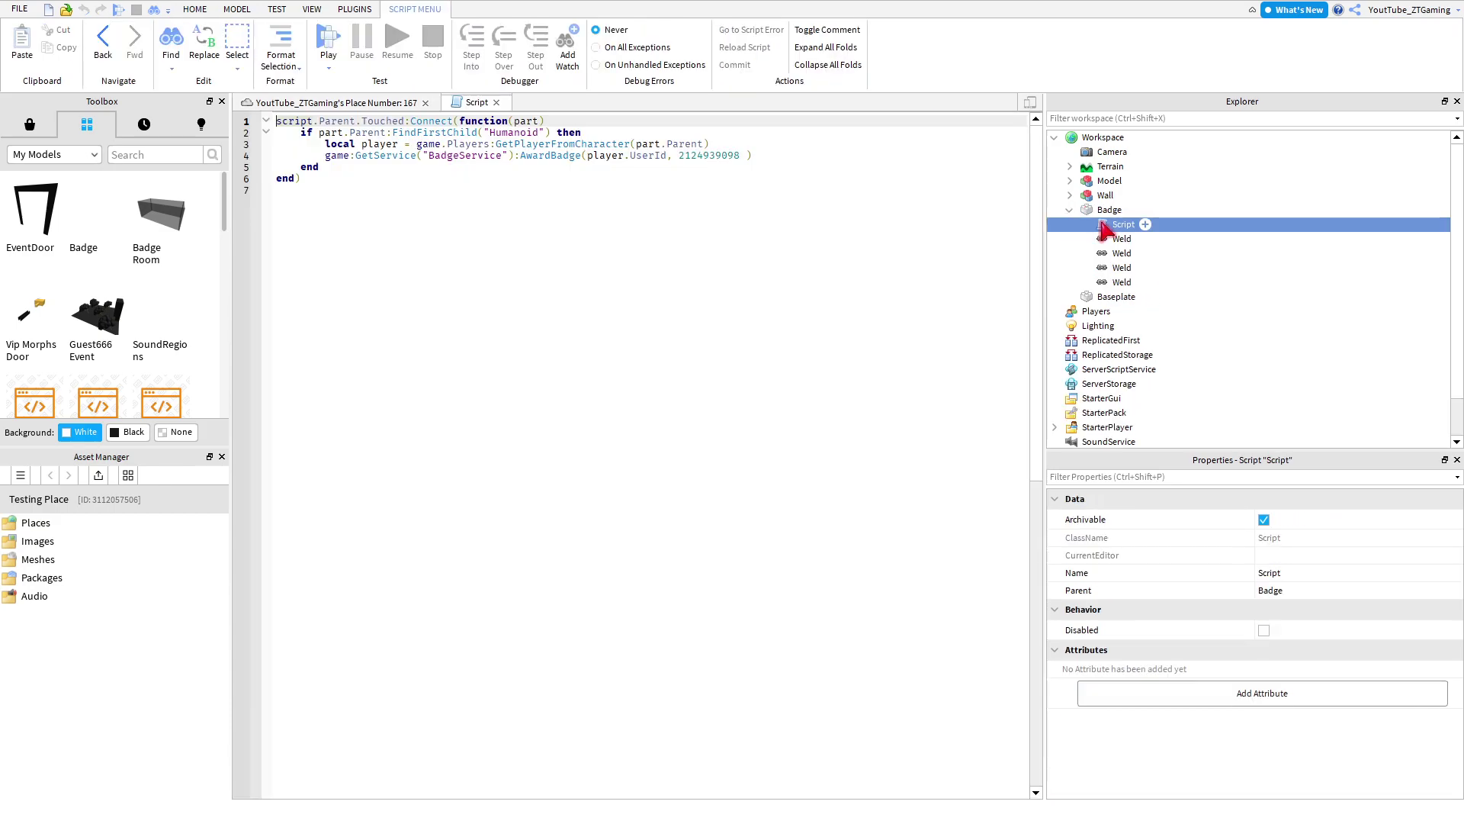
{"action": "double_click", "coordinate": [701, 156]}
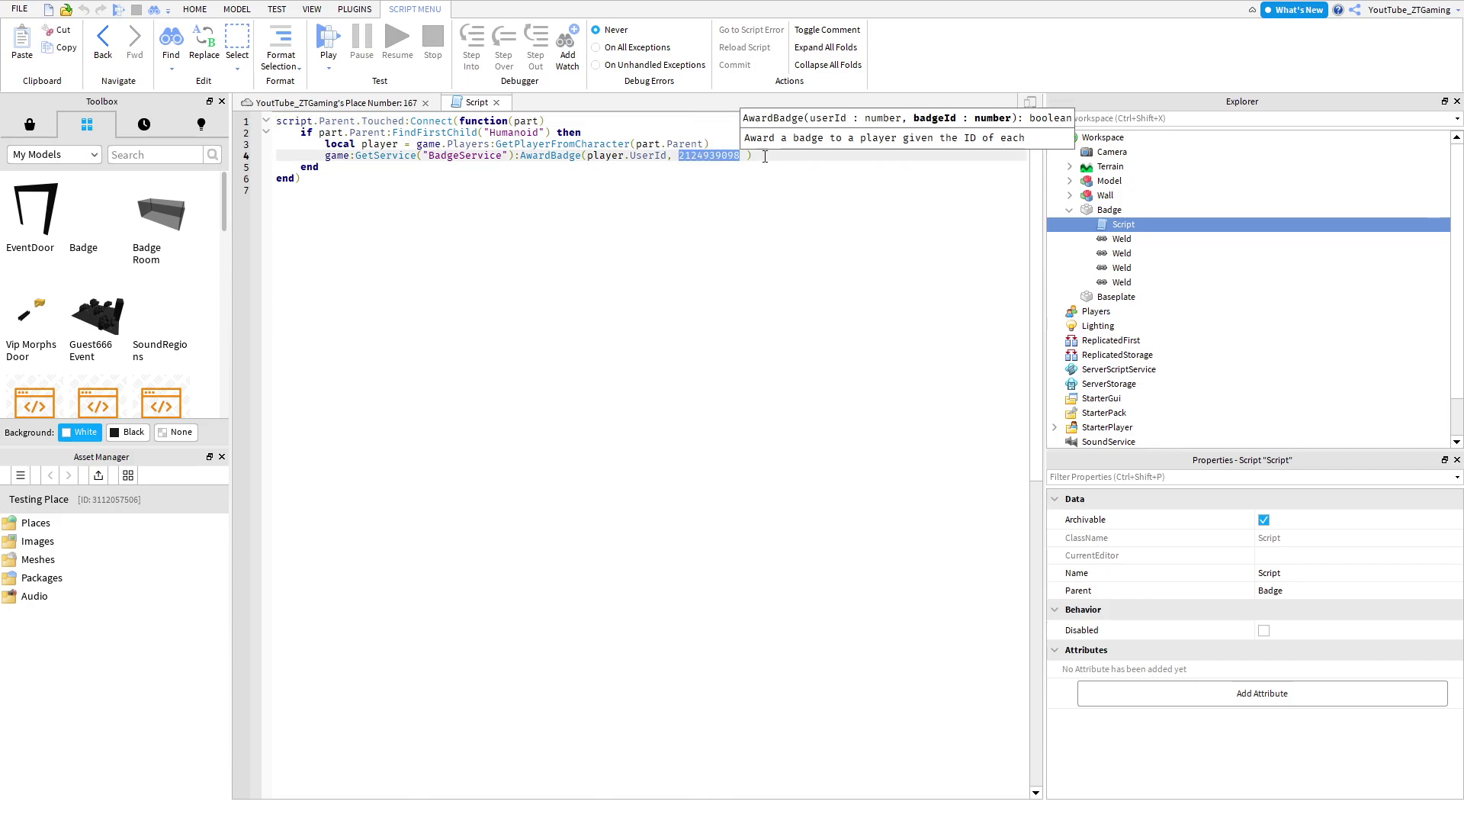
{"action": "key", "text": "ctrl+v"}
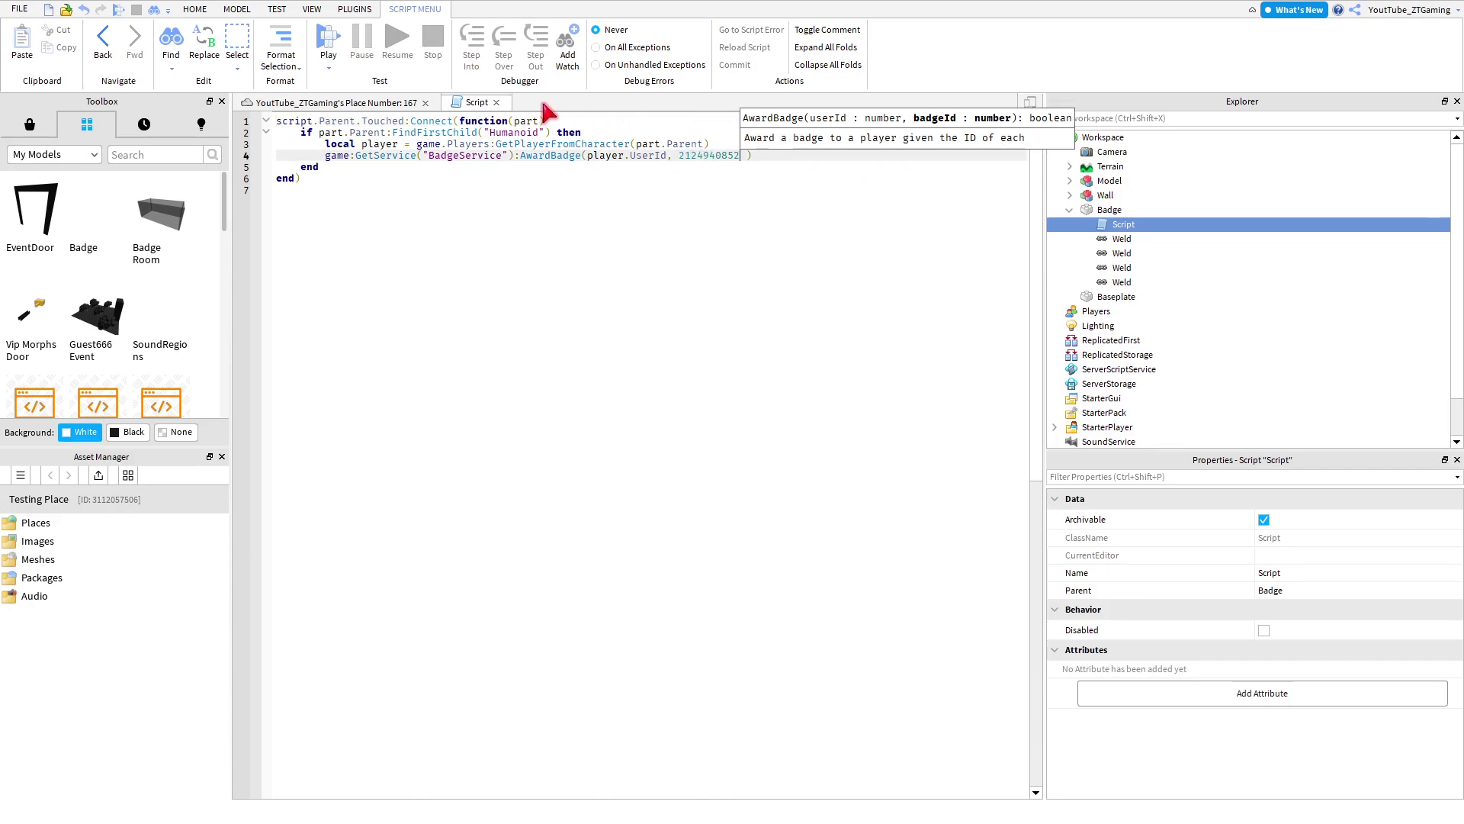
{"action": "left_click", "coordinate": [497, 102]}
{"action": "left_click", "coordinate": [1069, 210]}
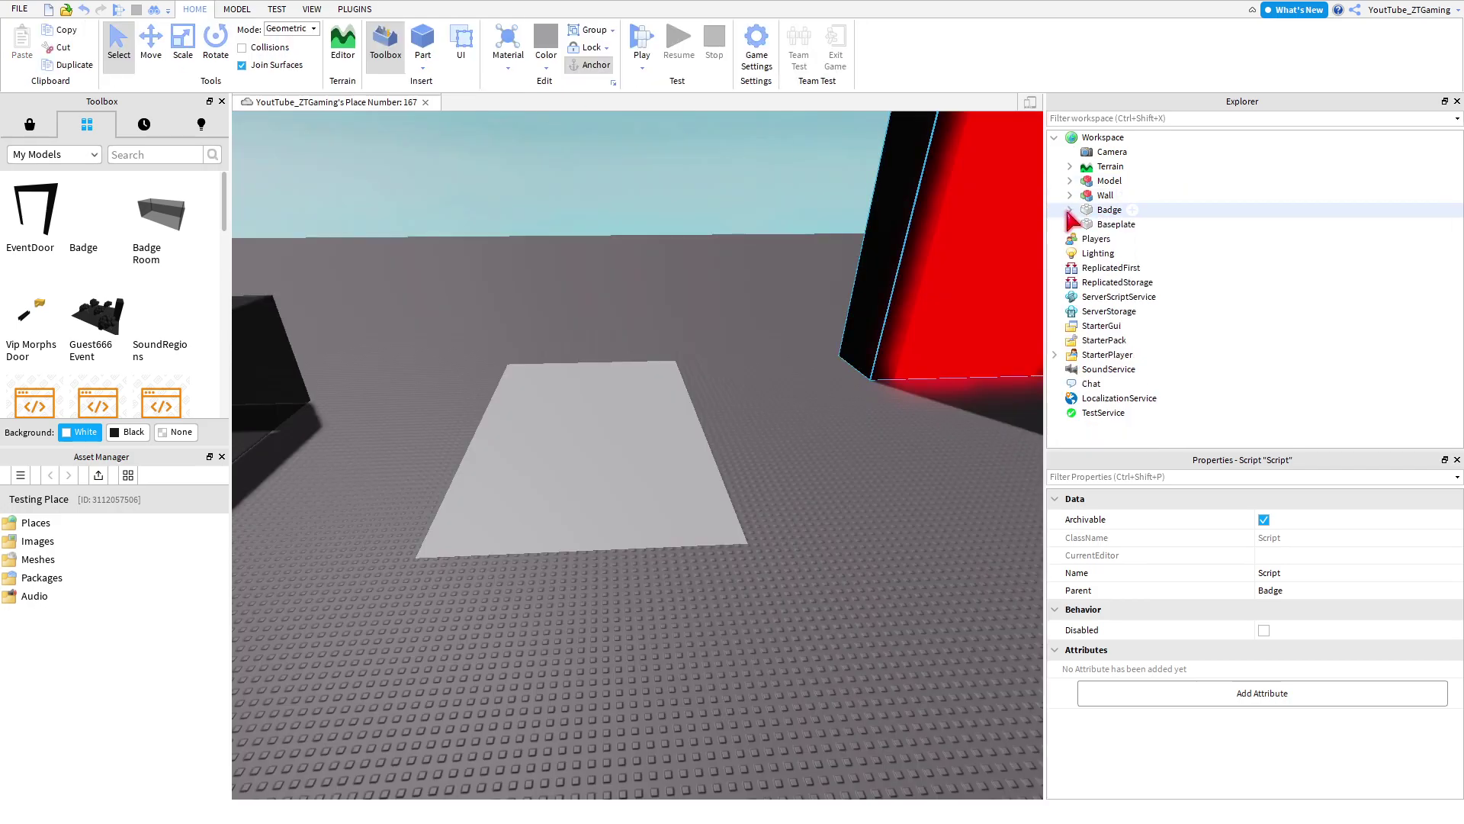
Step: Examine the Game ID value inside the TeleportPart of the red door model
{"action": "left_click", "coordinate": [880, 272]}
{"action": "key", "text": "f"}
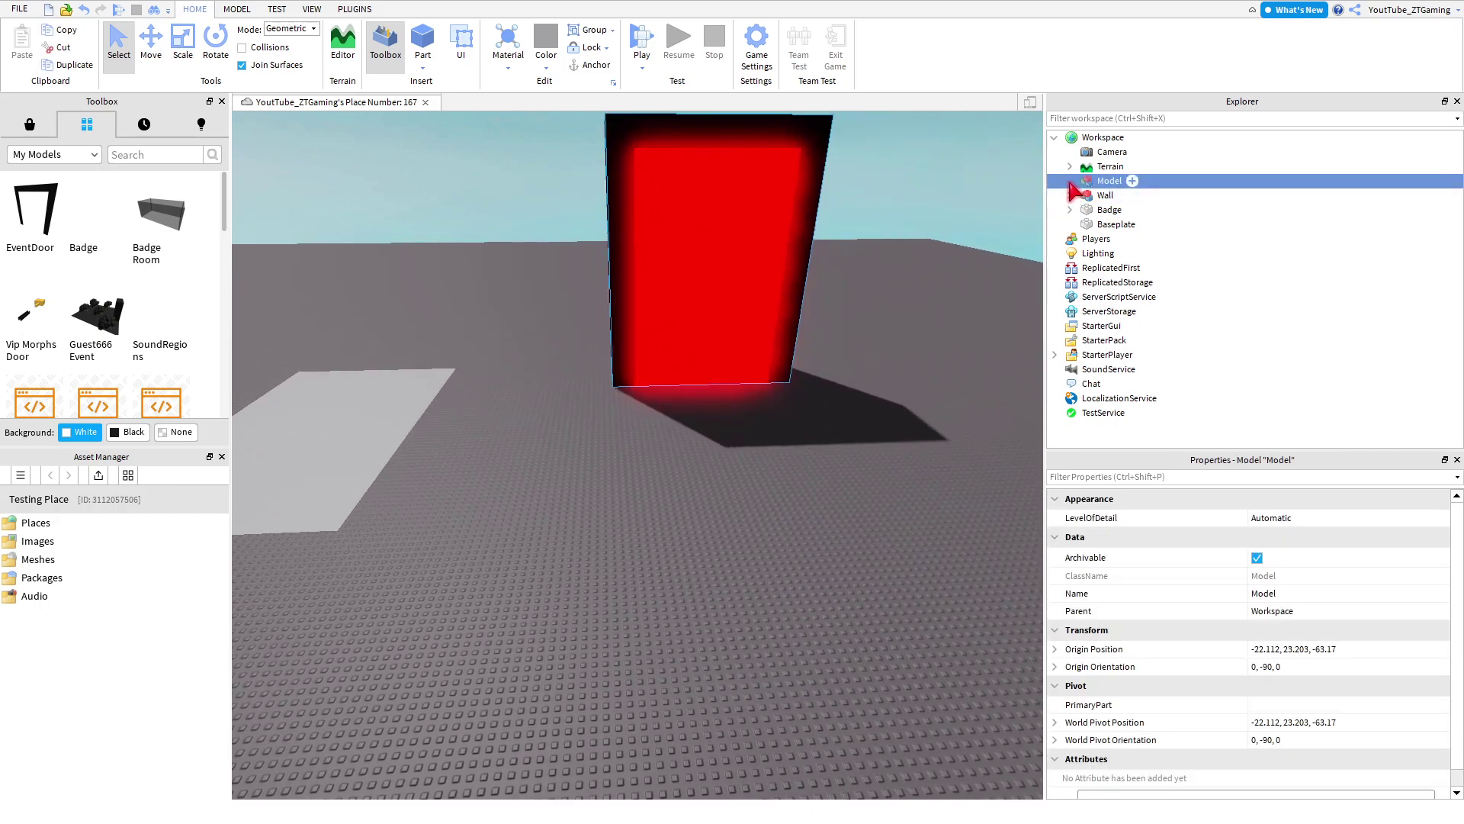
{"action": "left_click", "coordinate": [1070, 181]}
{"action": "left_click", "coordinate": [1085, 195]}
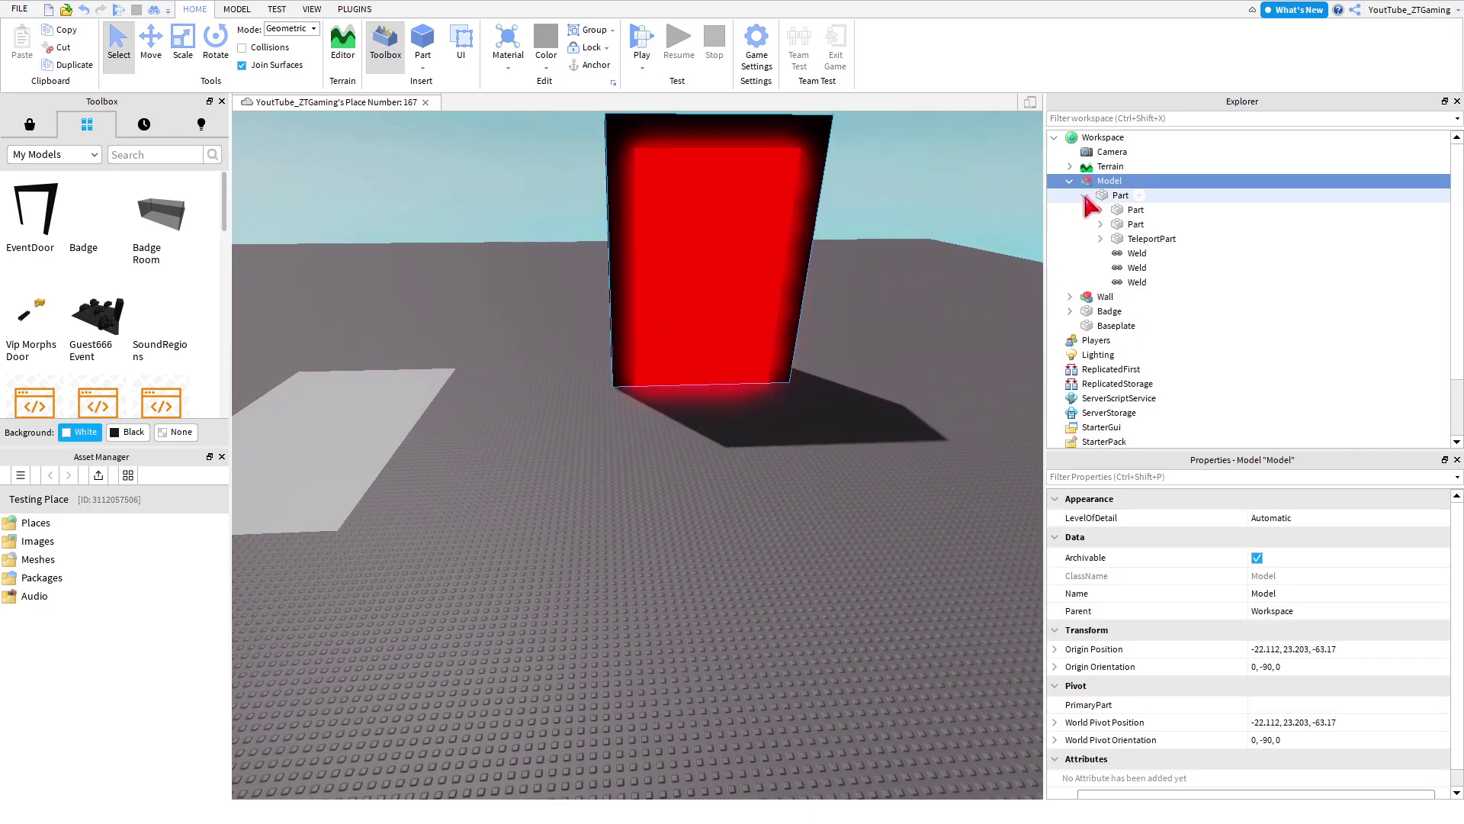
{"action": "left_click", "coordinate": [1101, 239]}
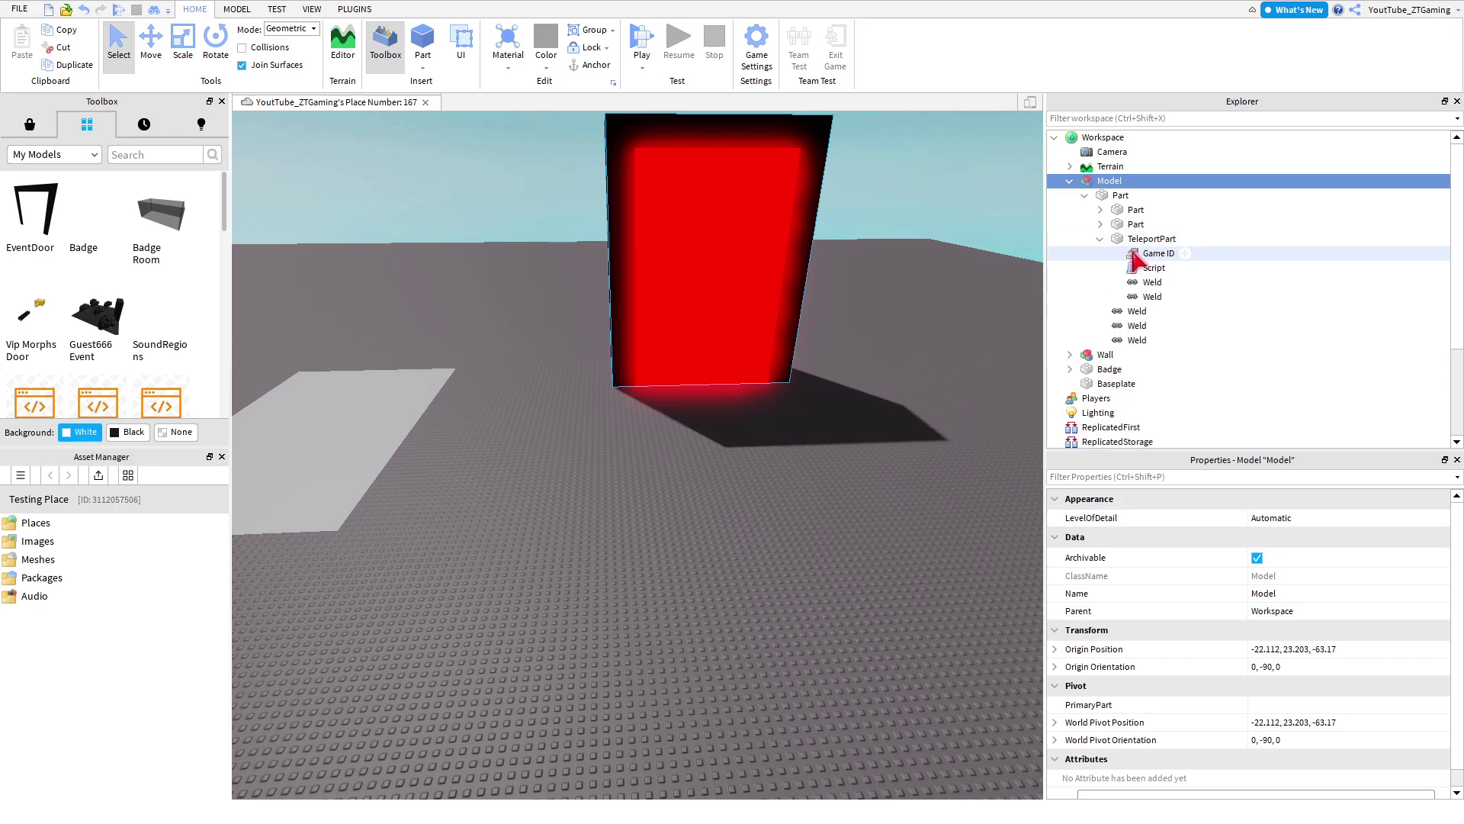
{"action": "left_click", "coordinate": [562, 590]}
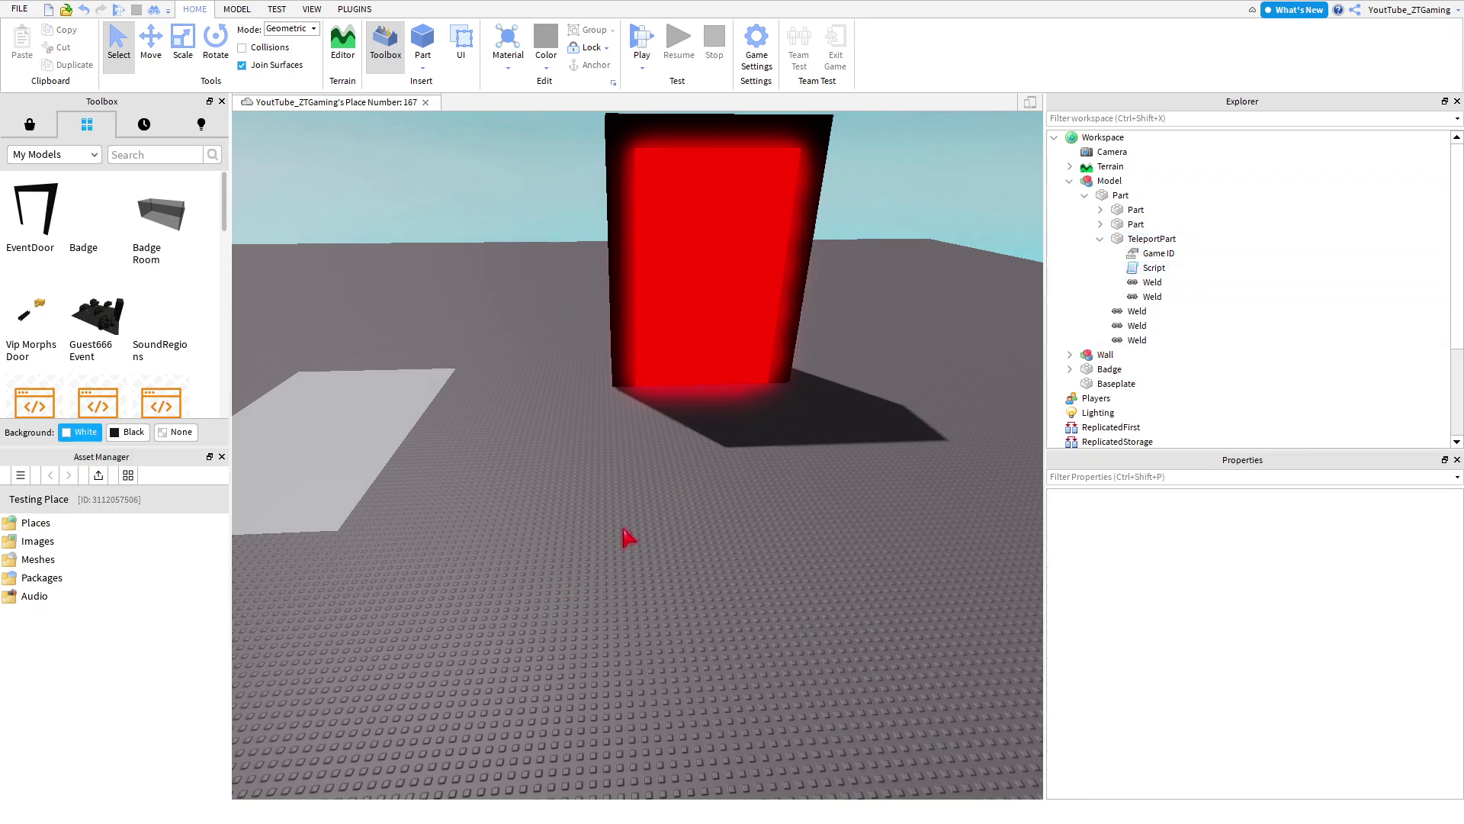
{"action": "left_click", "coordinate": [703, 373]}
{"action": "left_click", "coordinate": [789, 448]}
{"action": "left_click", "coordinate": [1153, 253]}
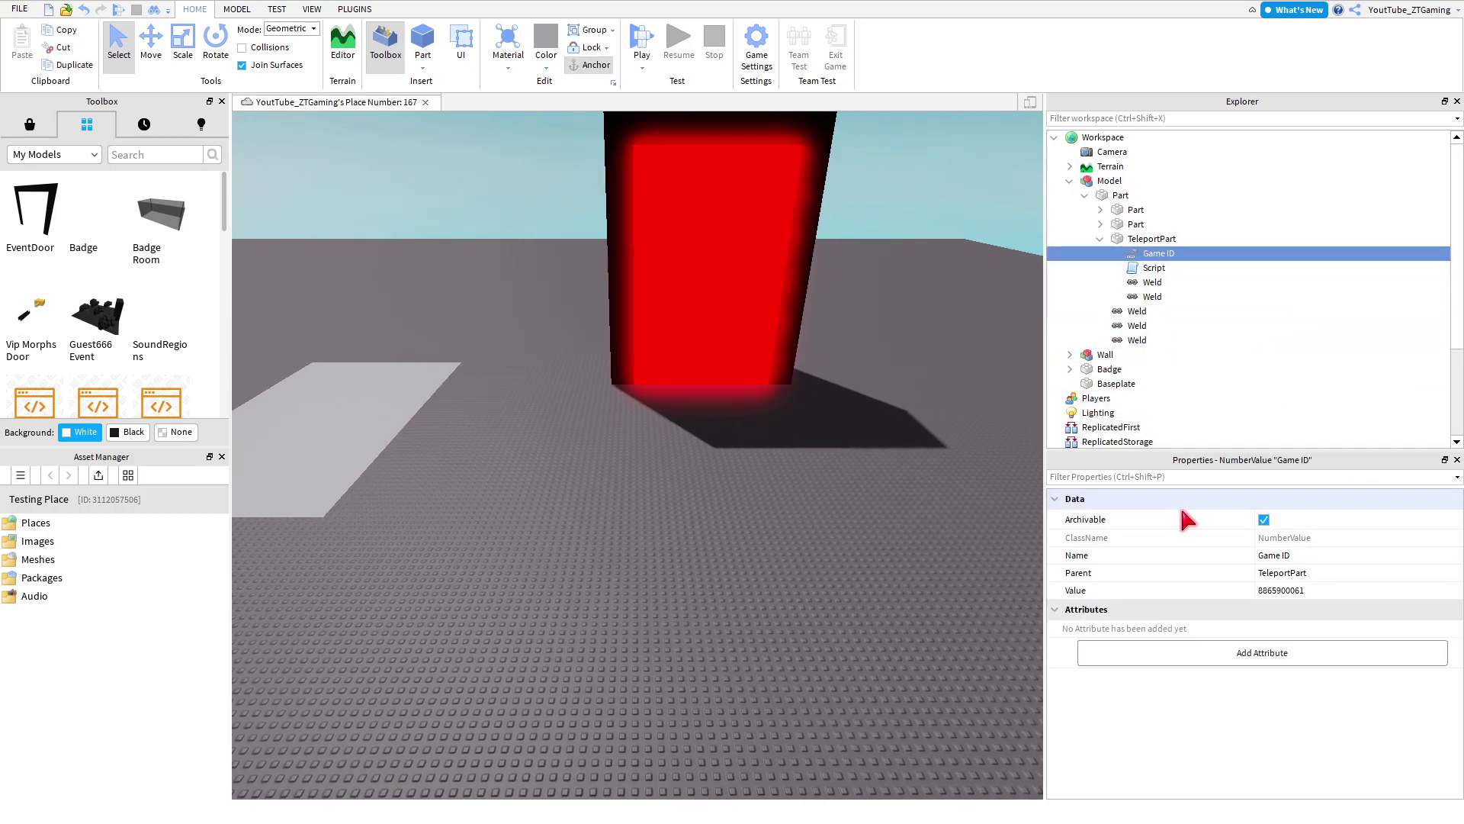
Step: Reopen the Asset Manager, go into the Places folder and add a new place to Testing Place
{"action": "left_click", "coordinate": [661, 502]}
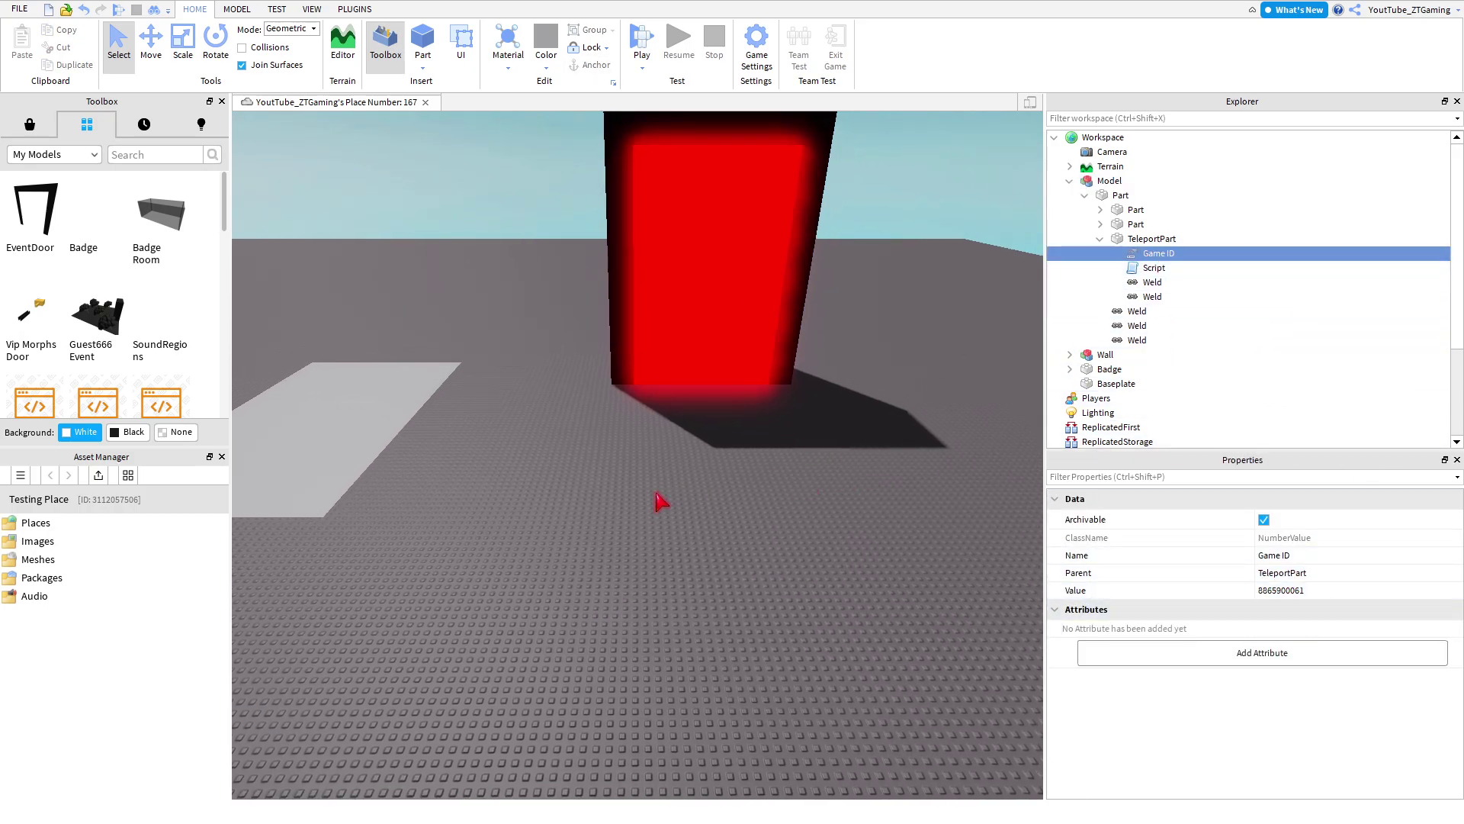
{"action": "left_click", "coordinate": [222, 456]}
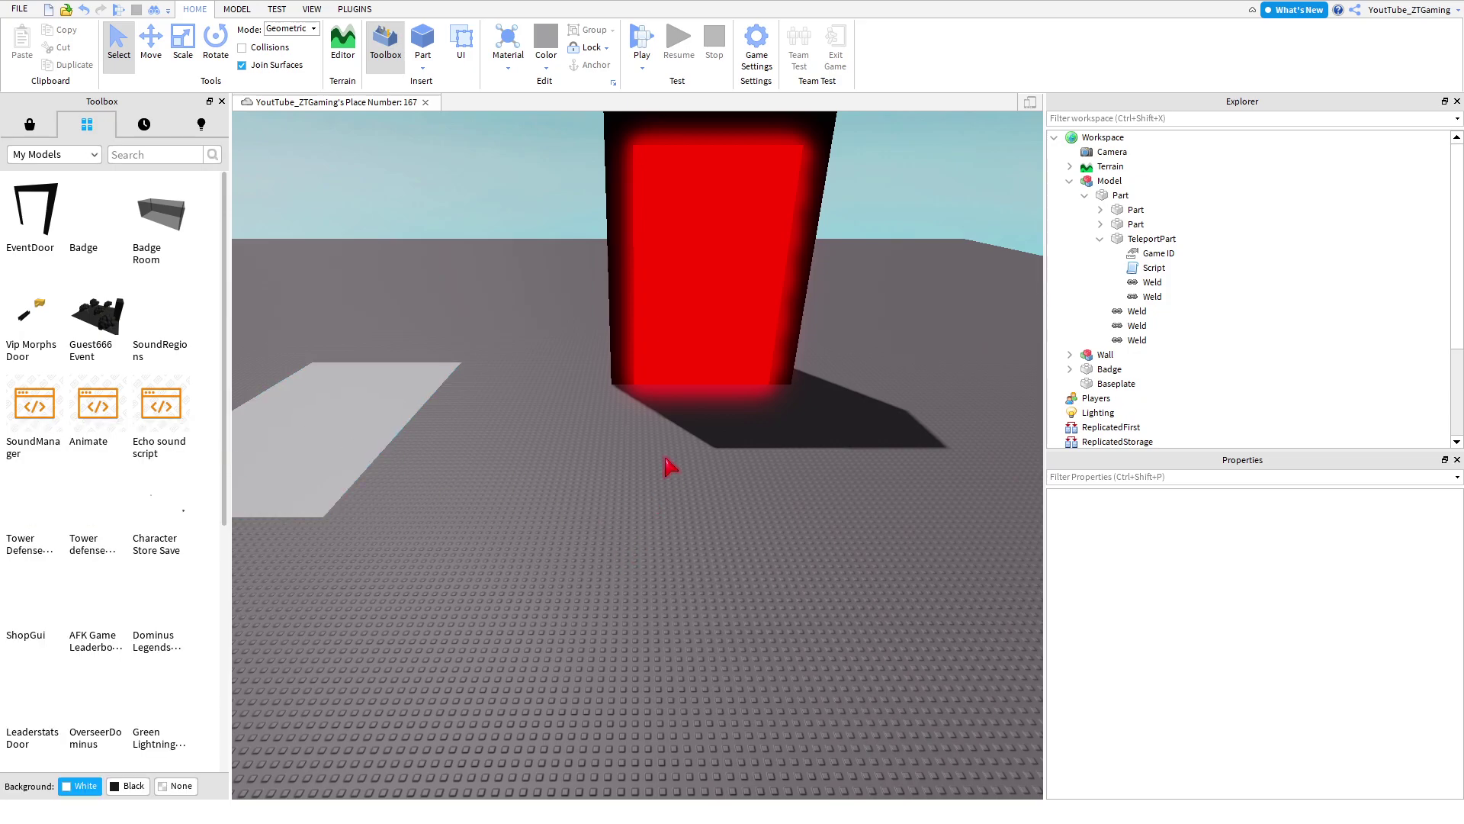
{"action": "left_click", "coordinate": [314, 10]}
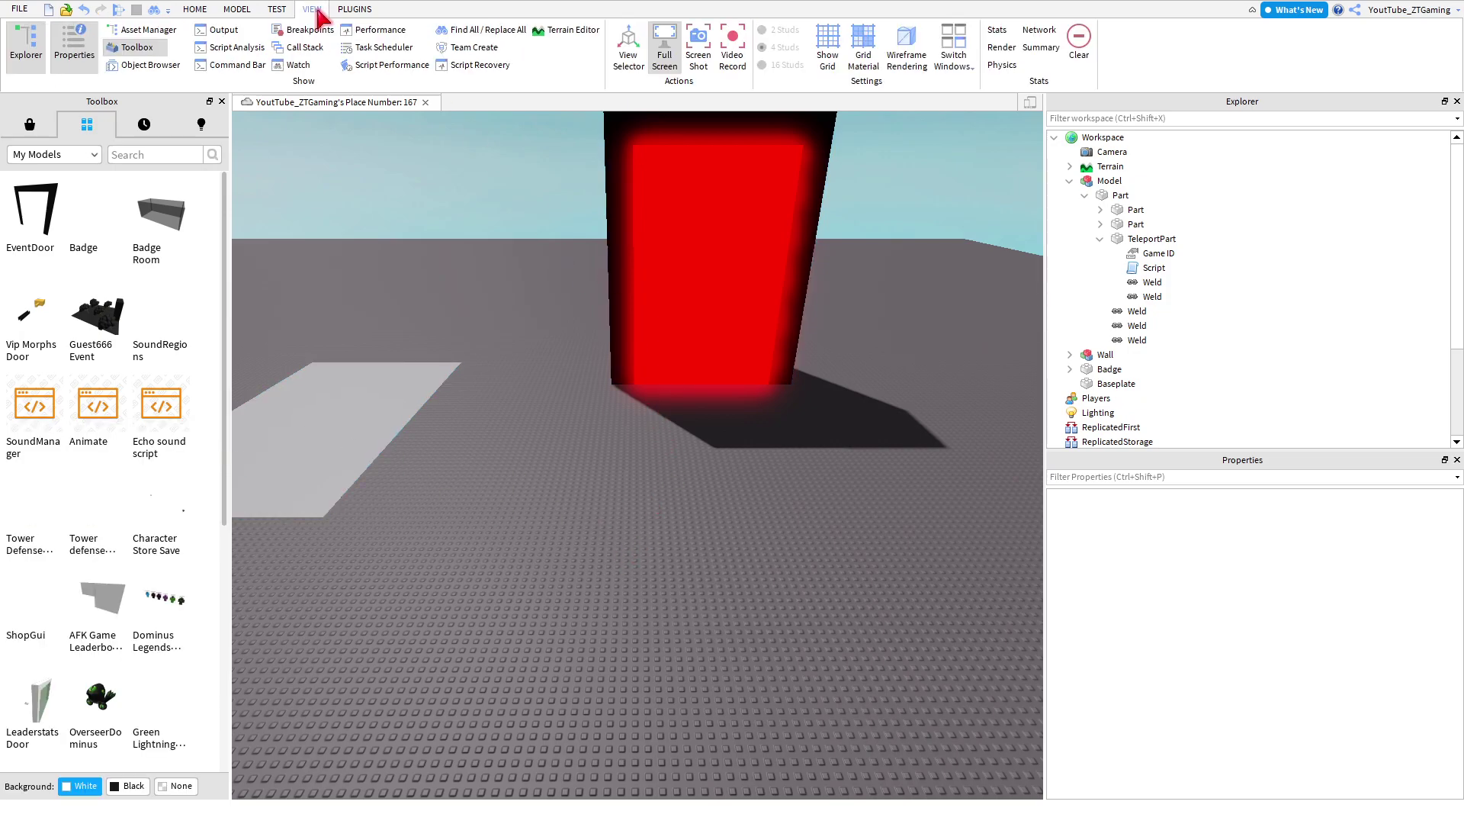
{"action": "left_click", "coordinate": [147, 30]}
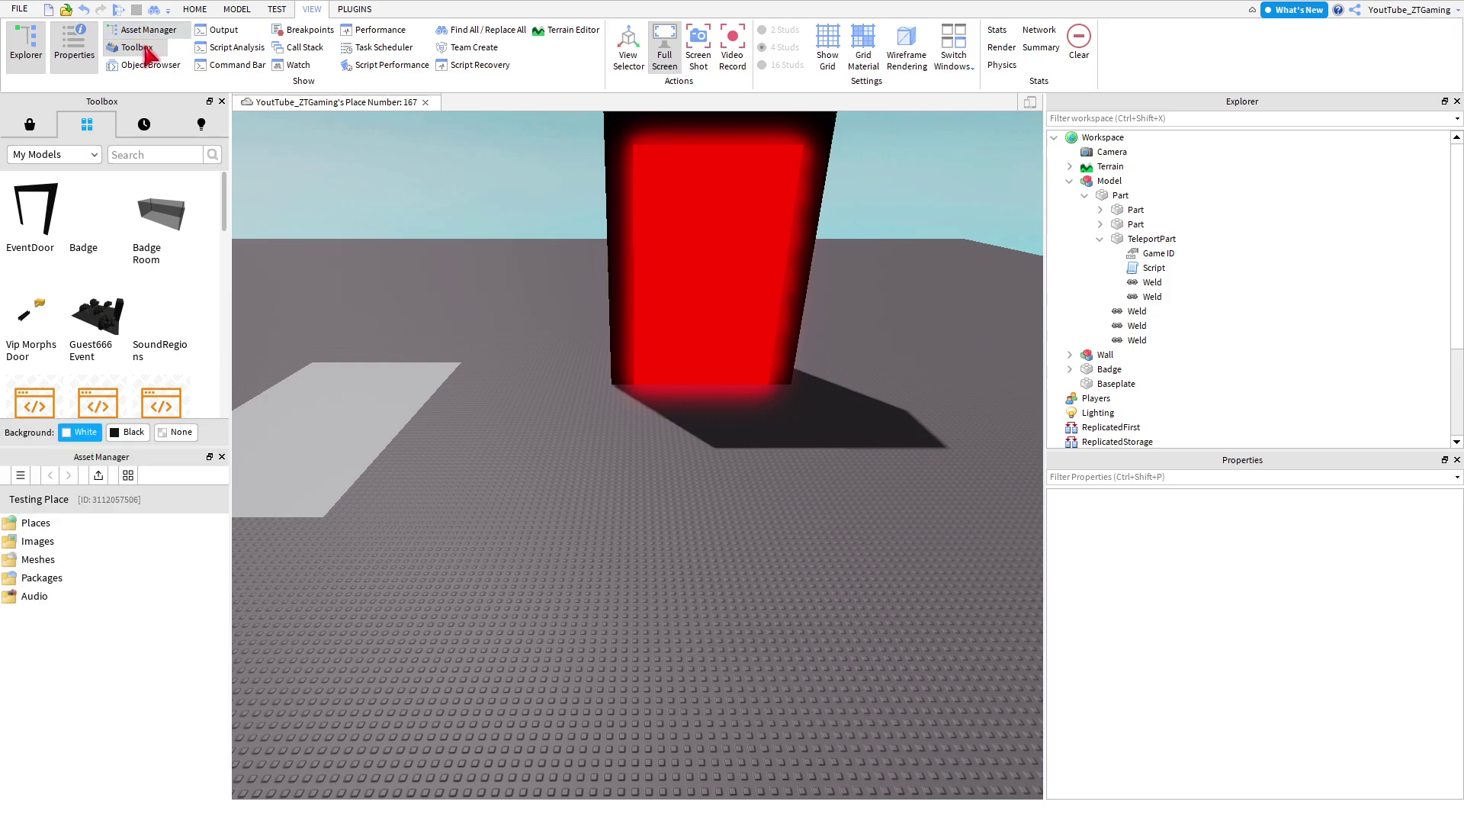
{"action": "double_click", "coordinate": [14, 524]}
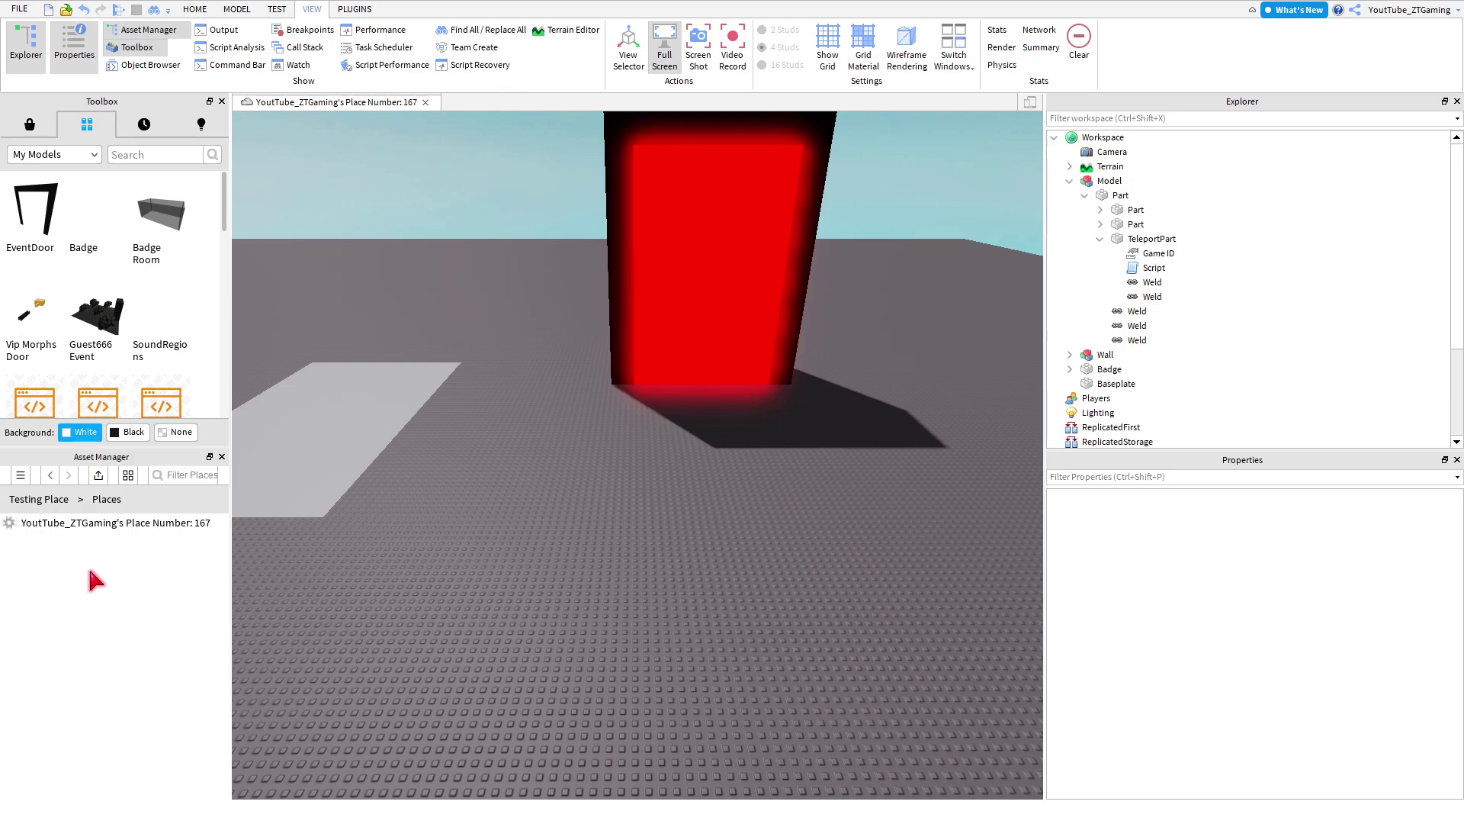
{"action": "right_click", "coordinate": [51, 581]}
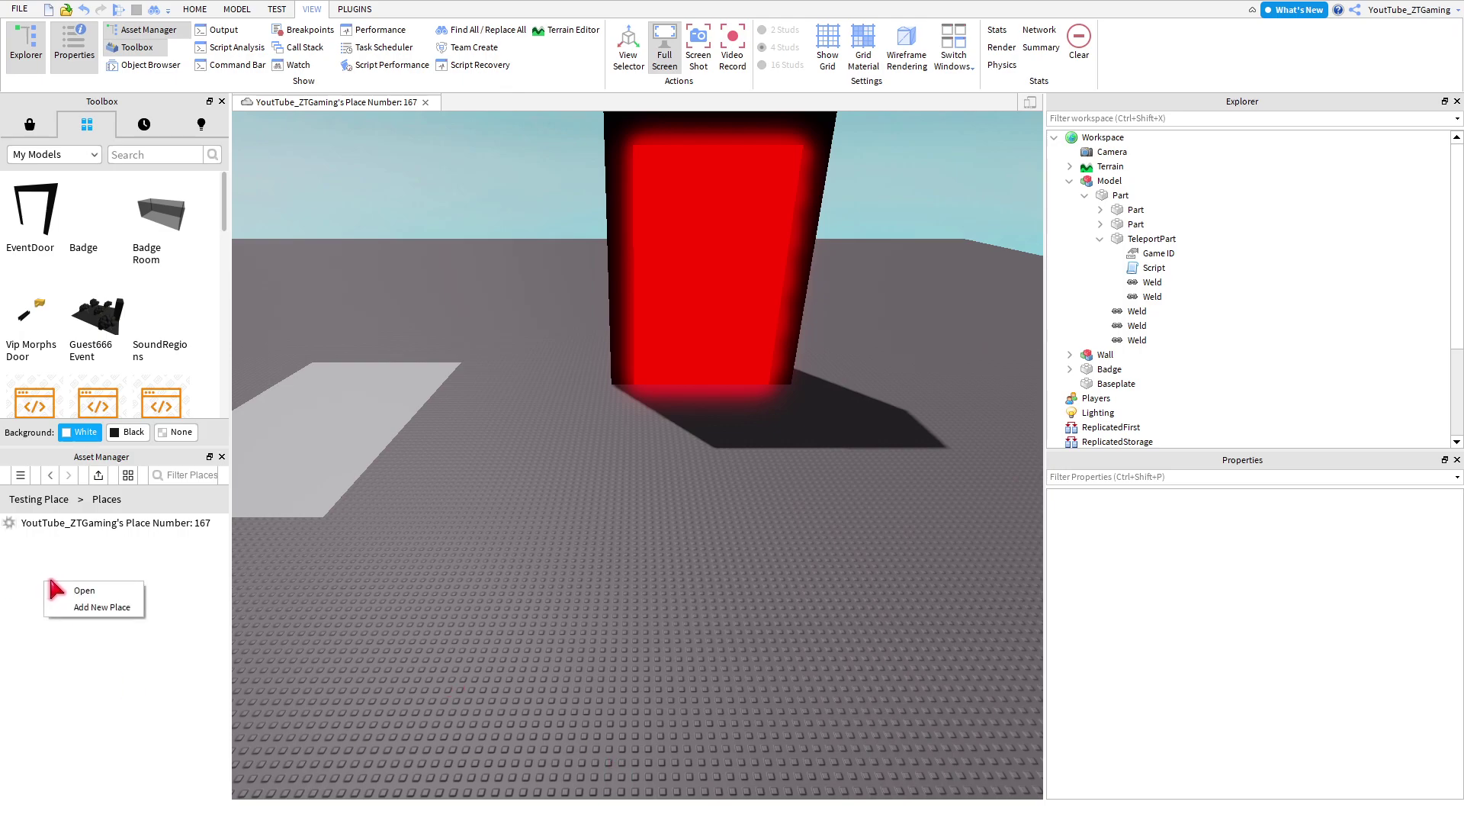
{"action": "left_click", "coordinate": [89, 608]}
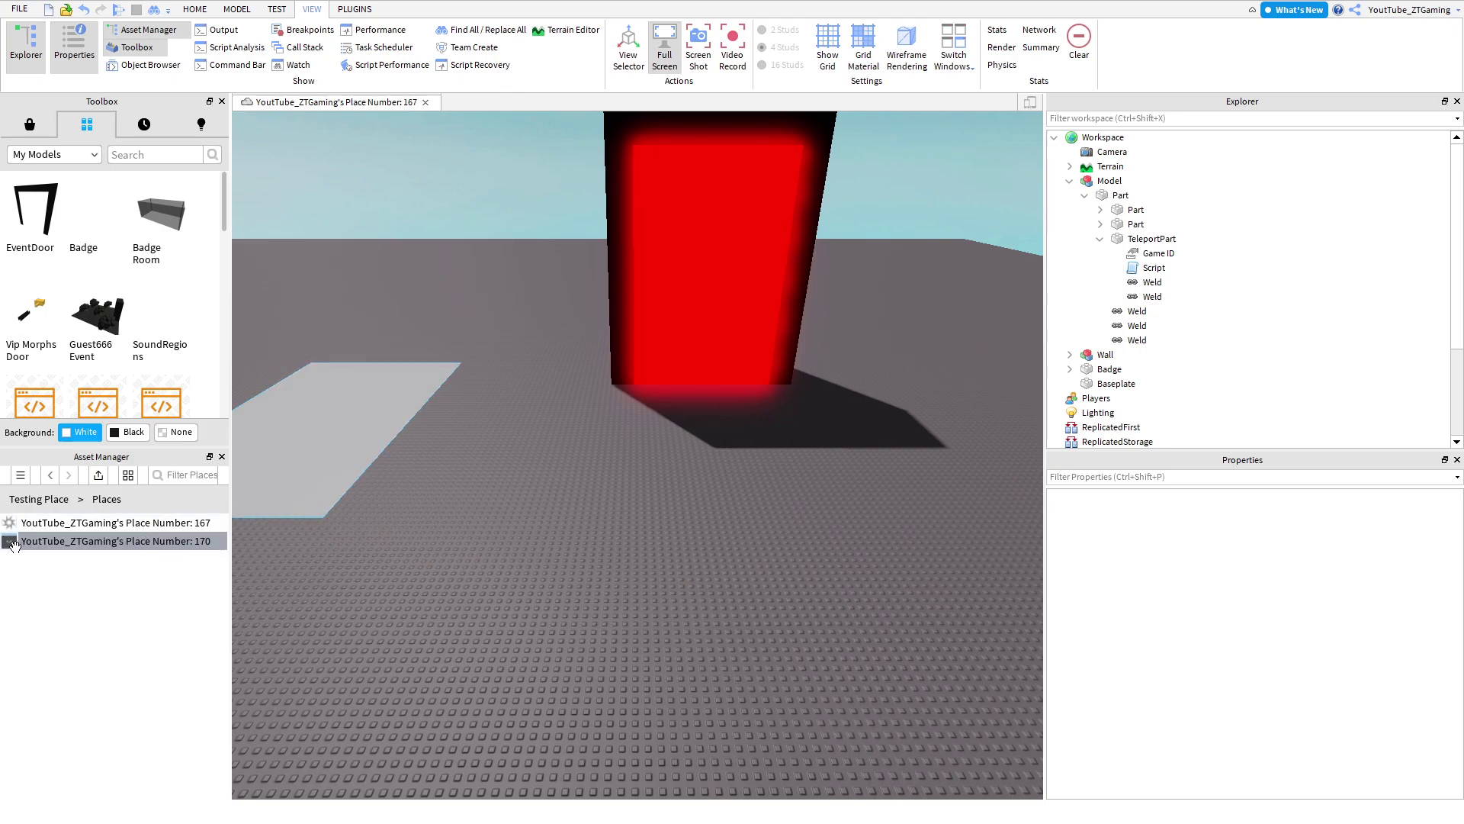
Step: Open the newly added Place Number: 170 for editing and look over its baseplate and spawn
{"action": "left_click", "coordinate": [11, 542]}
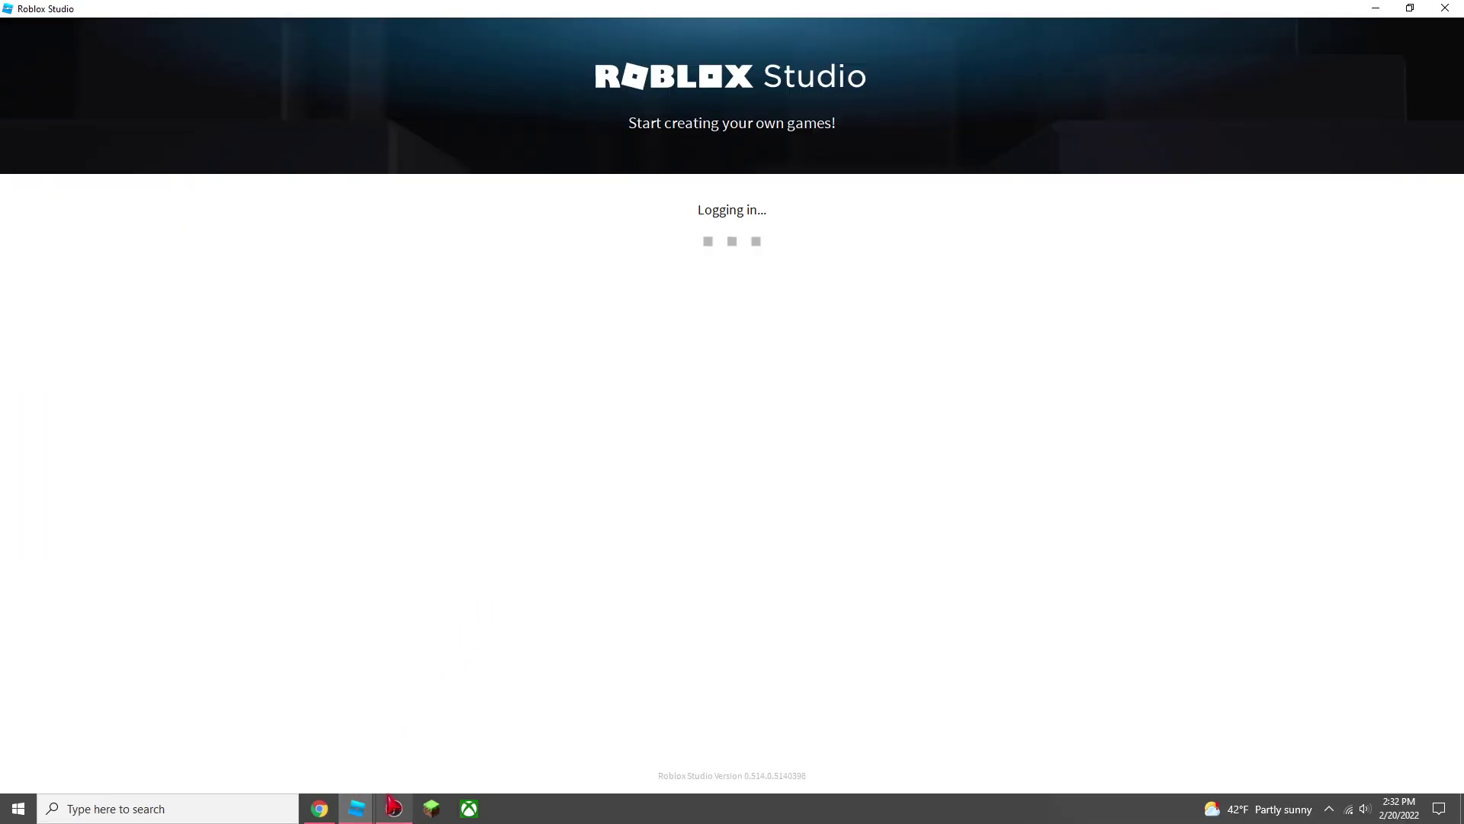
{"action": "mouse_move", "coordinate": [392, 806]}
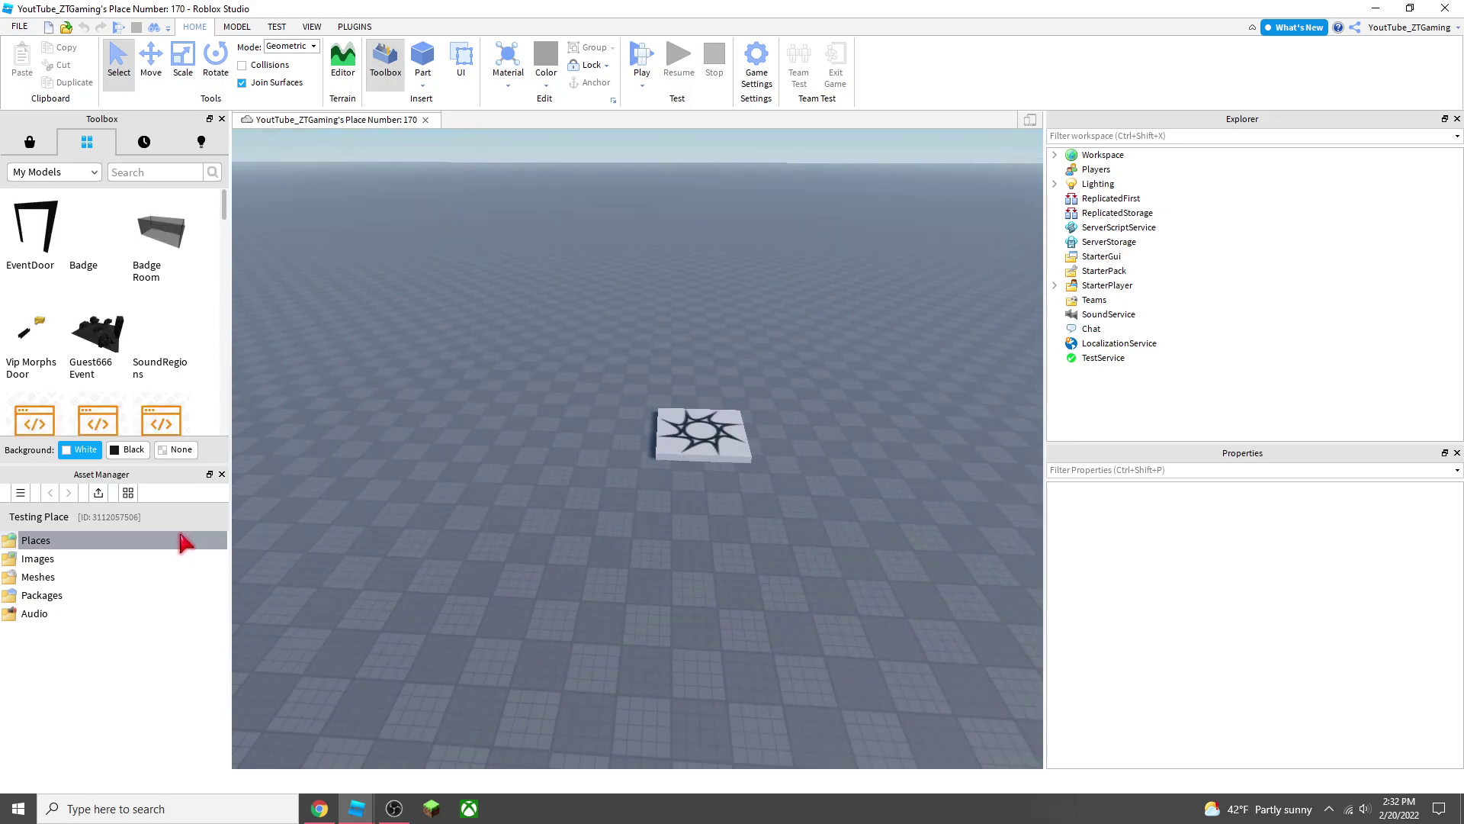
{"action": "right_click_drag", "start_coordinate": [459, 512], "coordinate": [419, 517]}
{"action": "scroll", "coordinate": [431, 523], "scroll_direction": "up", "scroll_amount": 4}
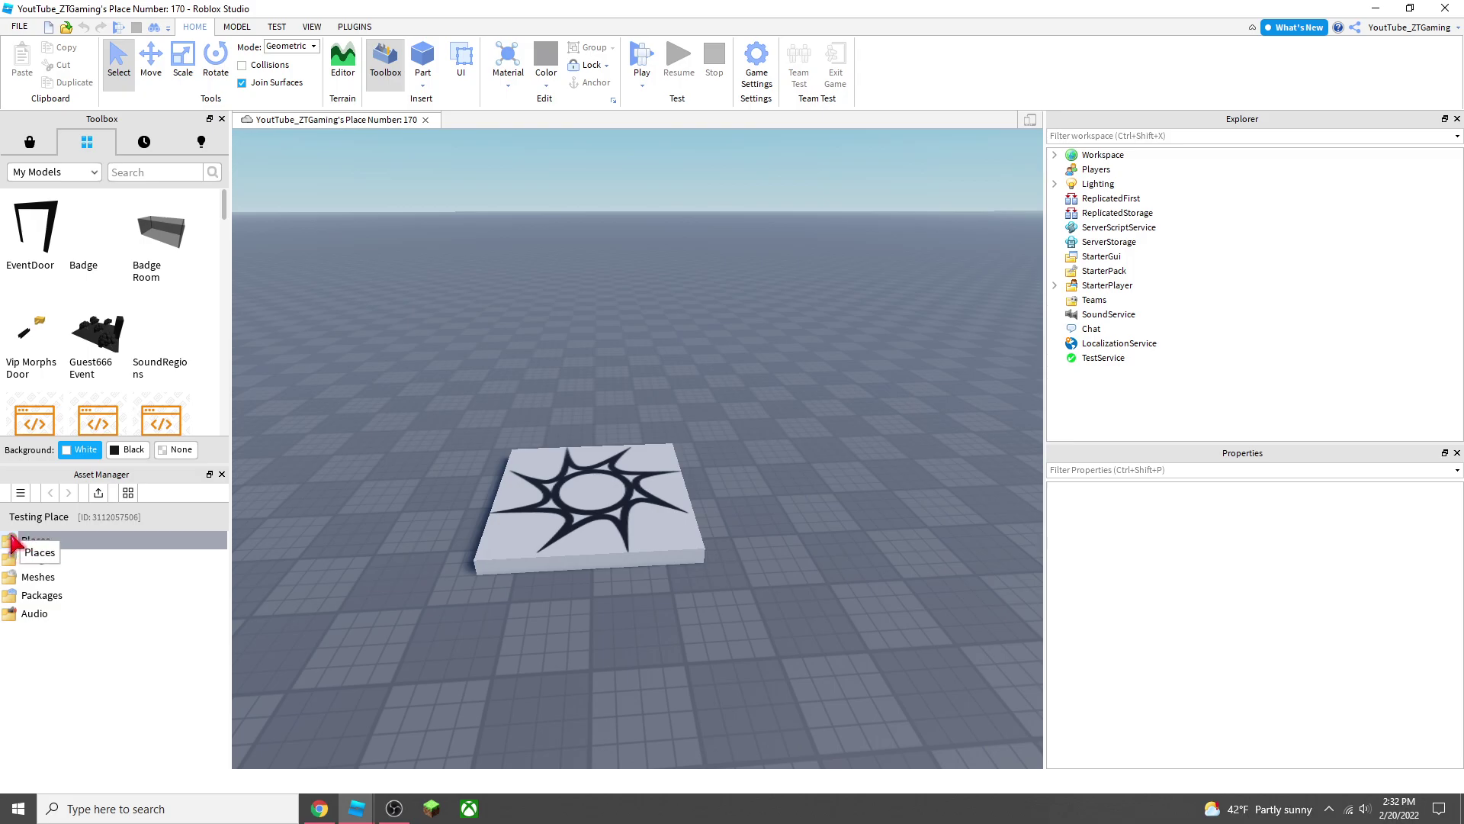
Step: Copy the ID of Place Number: 170 from the Places folder to the clipboard
{"action": "double_click", "coordinate": [14, 541]}
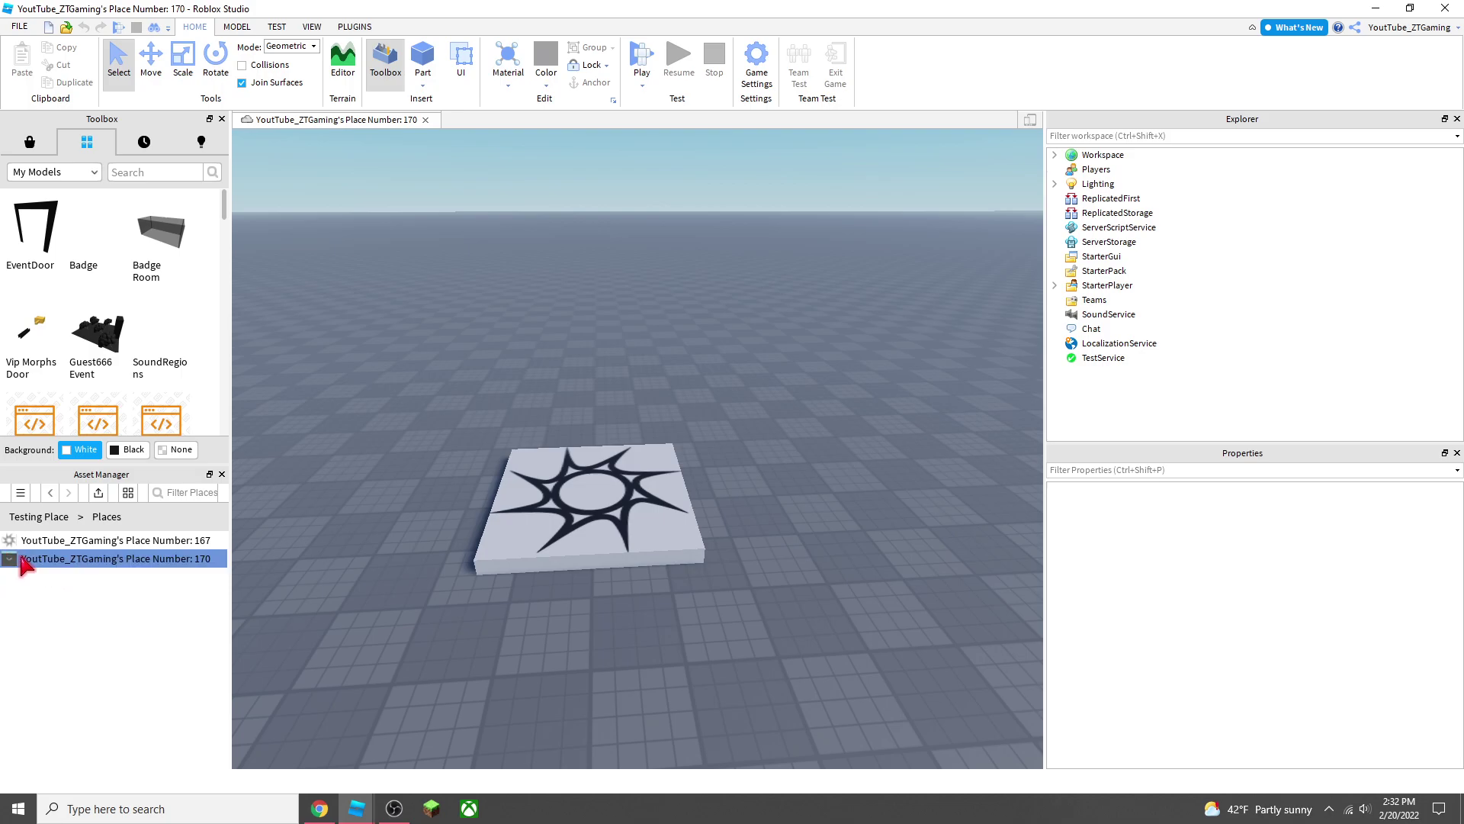
{"action": "left_click", "coordinate": [24, 560]}
{"action": "mouse_move", "coordinate": [368, 596]}
{"action": "right_mouse_down"}
{"action": "mouse_move", "coordinate": [265, 570]}
{"action": "mouse_move", "coordinate": [355, 580]}
{"action": "right_mouse_up"}
{"action": "key", "text": "s"}
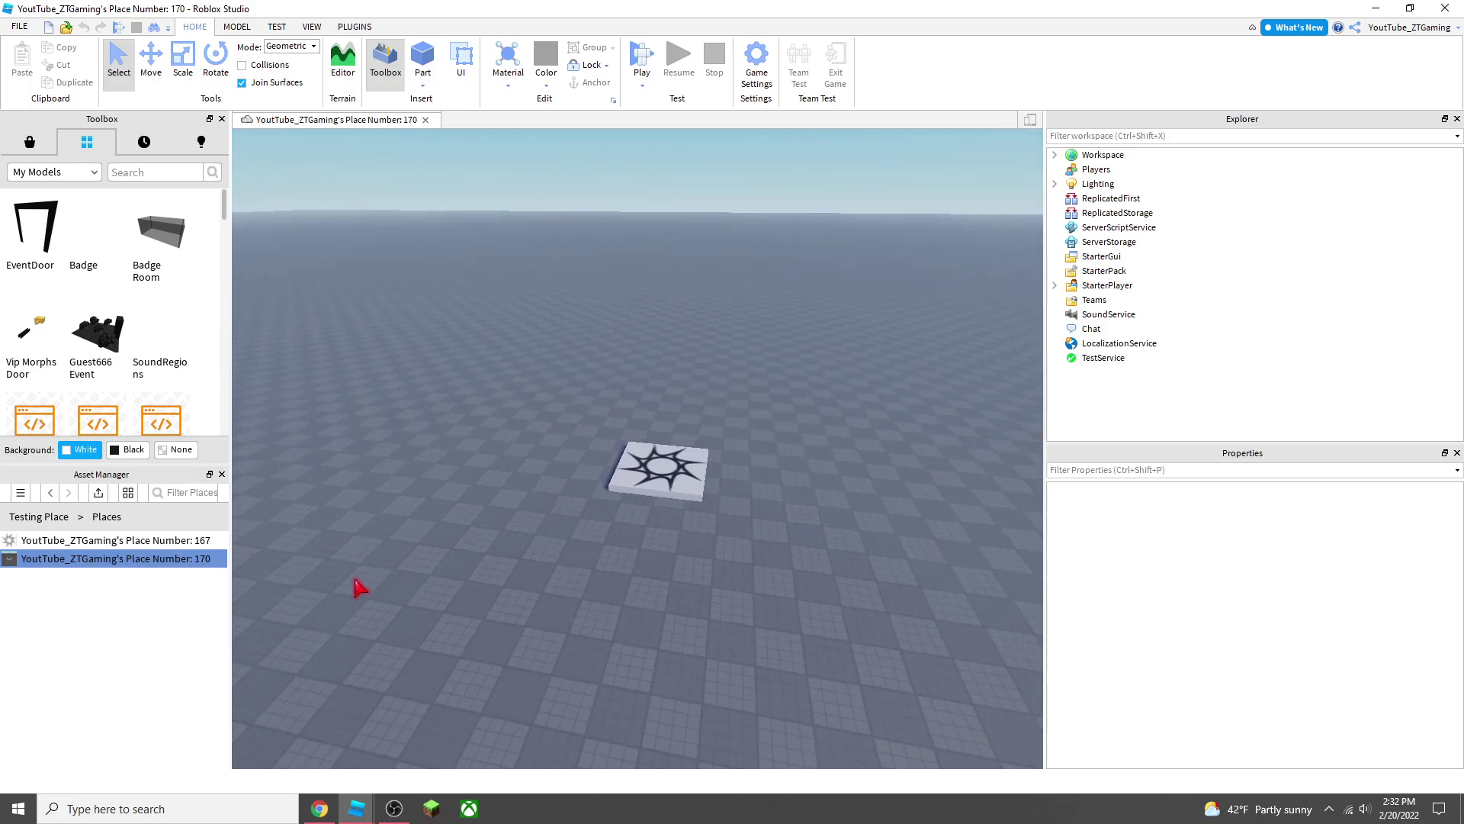
{"action": "right_click", "coordinate": [128, 564]}
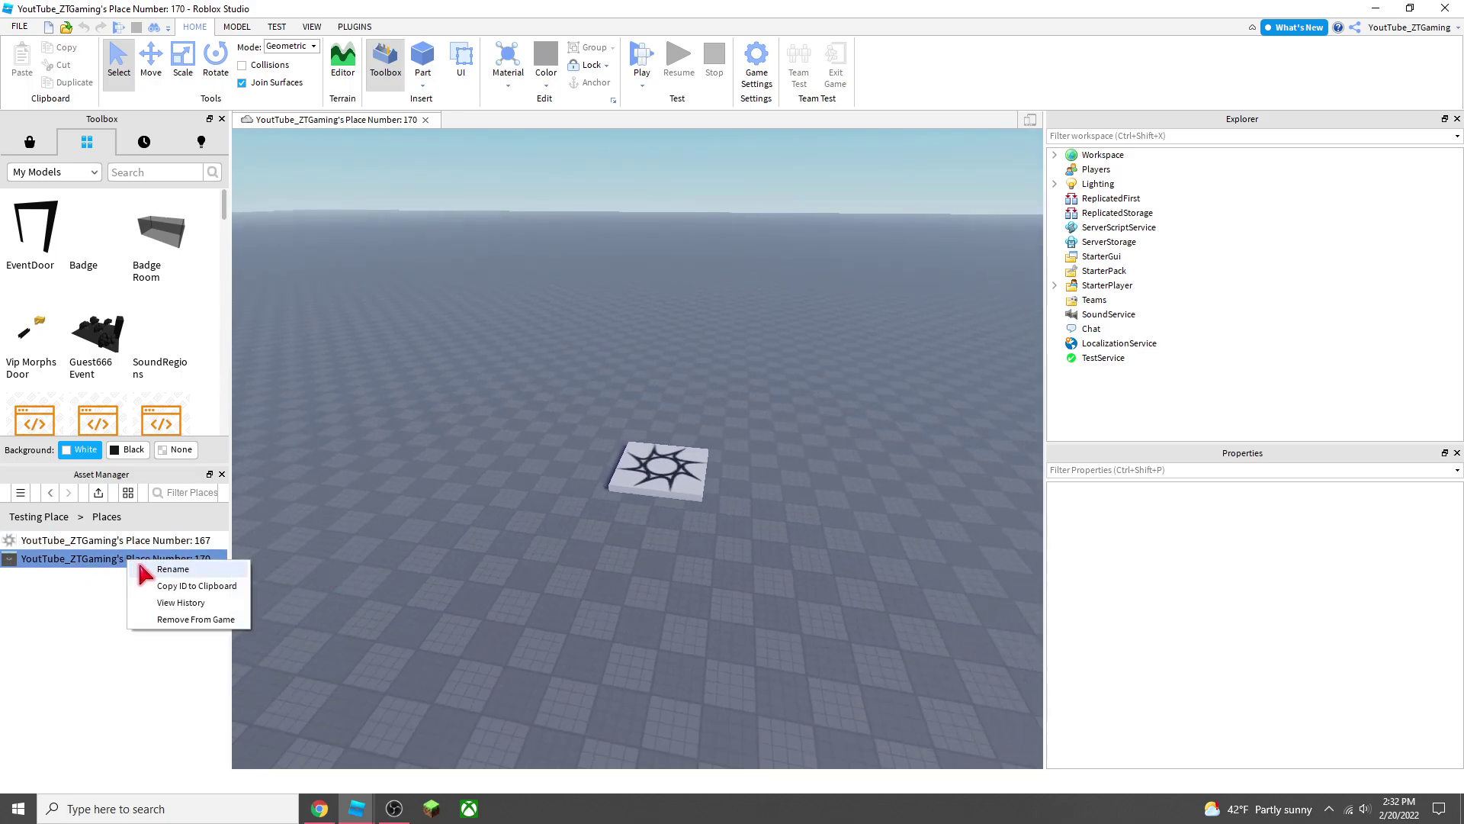
{"action": "left_click", "coordinate": [181, 589]}
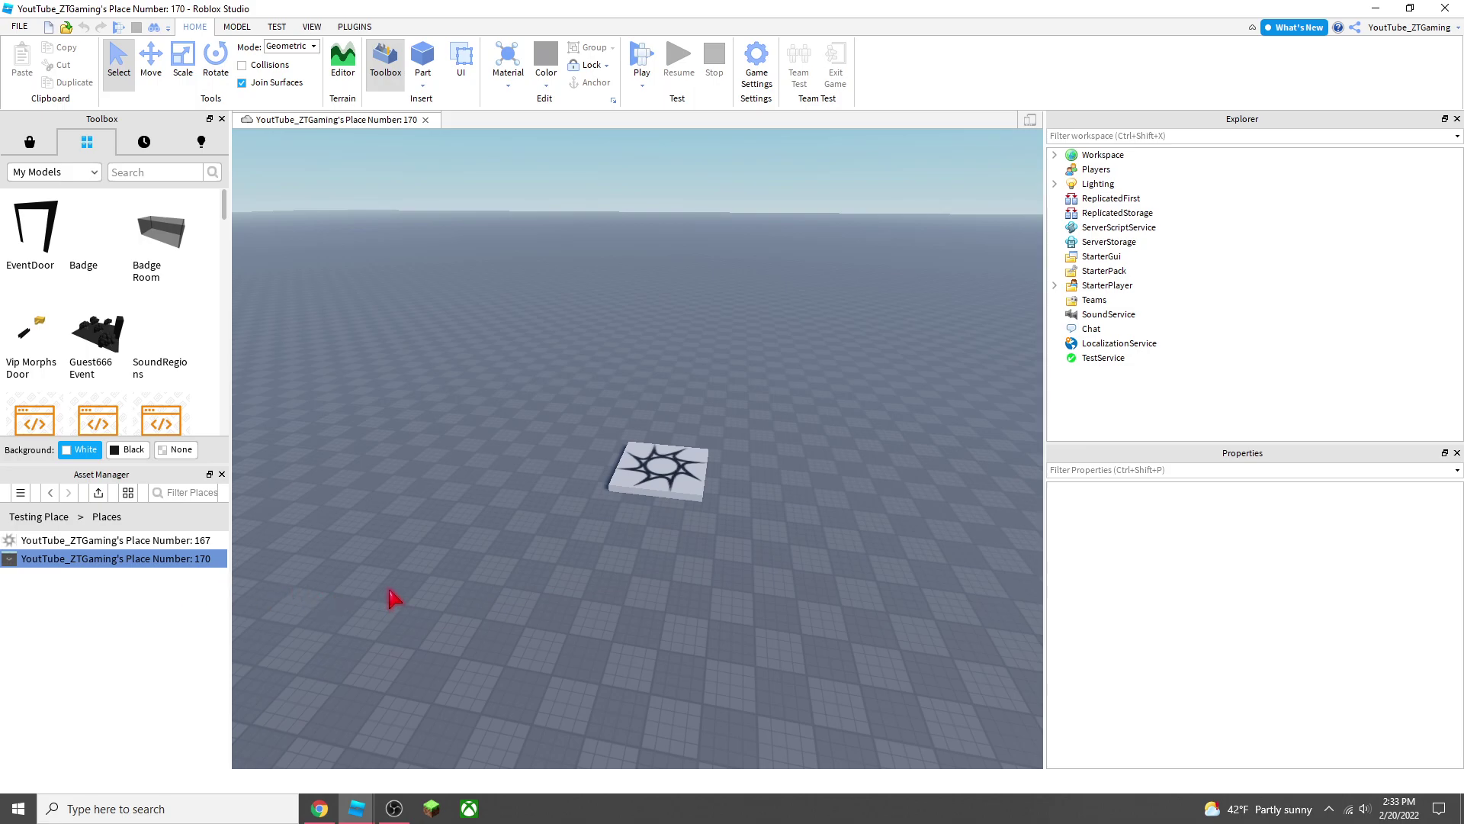
{"action": "right_click_drag", "start_coordinate": [389, 588], "coordinate": [401, 584]}
{"action": "left_click", "coordinate": [723, 695]}
{"action": "left_click", "coordinate": [359, 801]}
{"action": "left_click", "coordinate": [337, 729]}
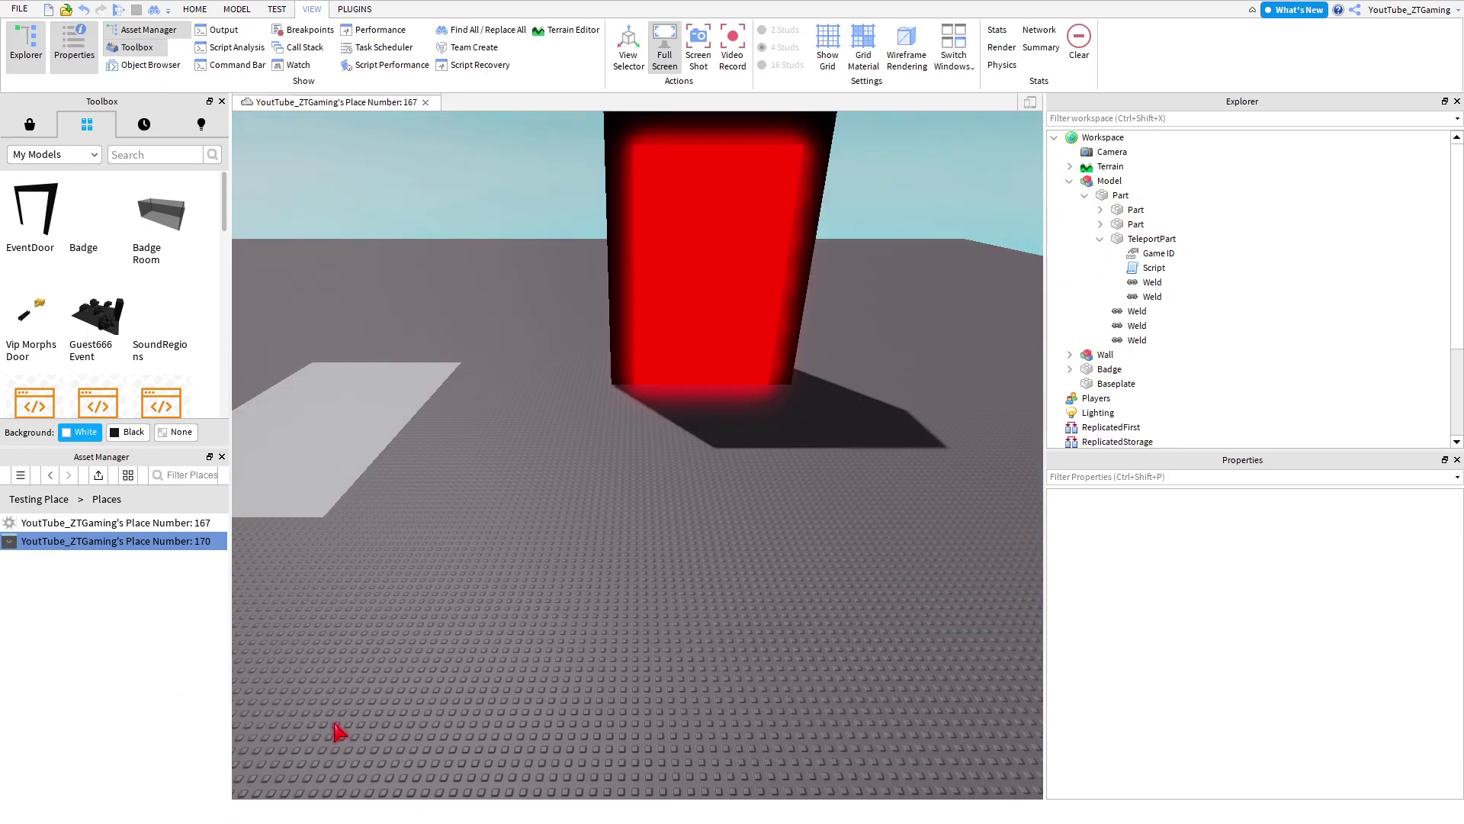
{"action": "left_click", "coordinate": [1144, 254]}
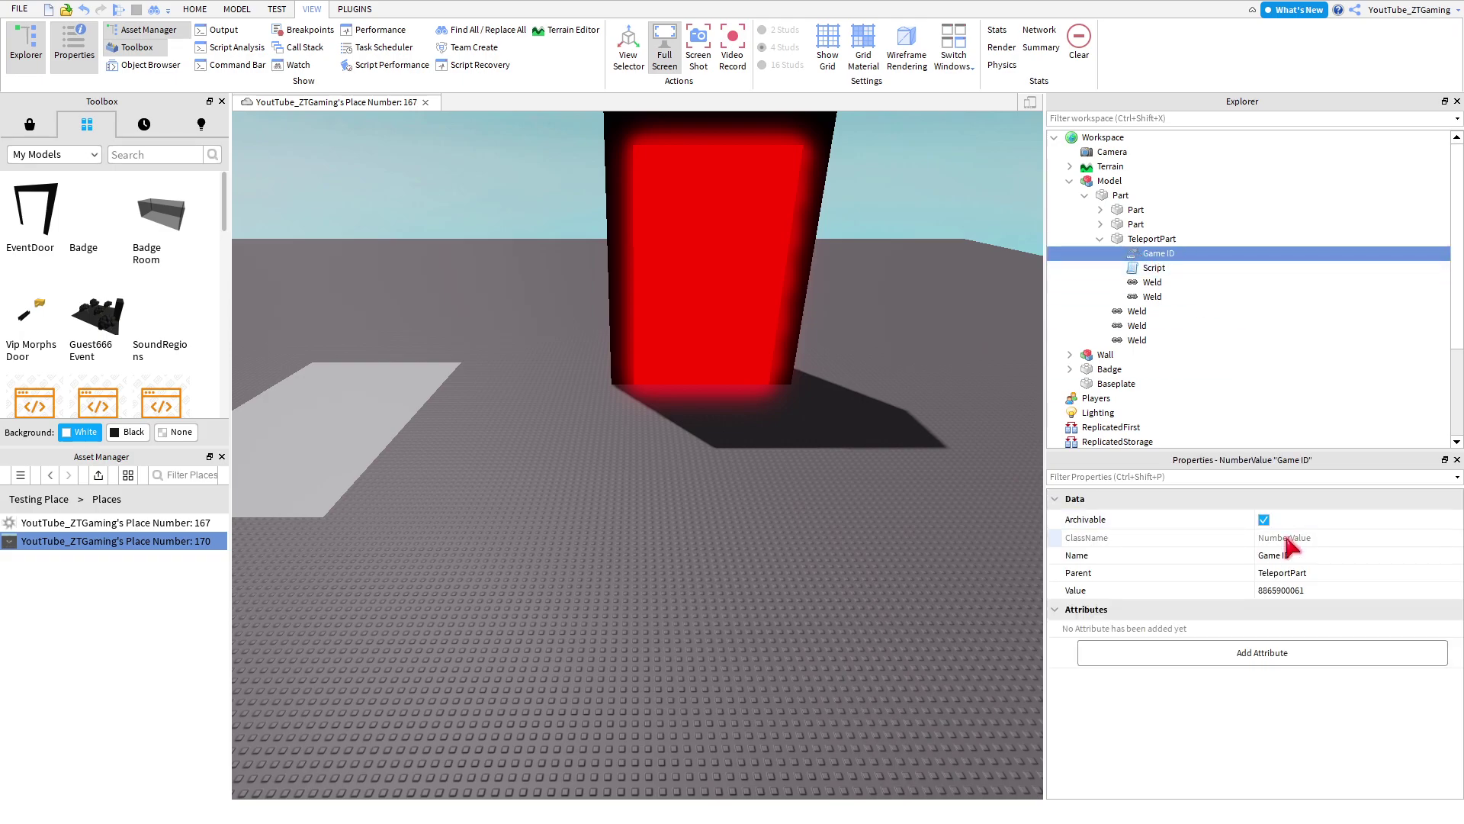
{"action": "left_click", "coordinate": [1317, 592]}
{"action": "key", "text": "ctrl+v"}
{"action": "key", "text": "Return"}
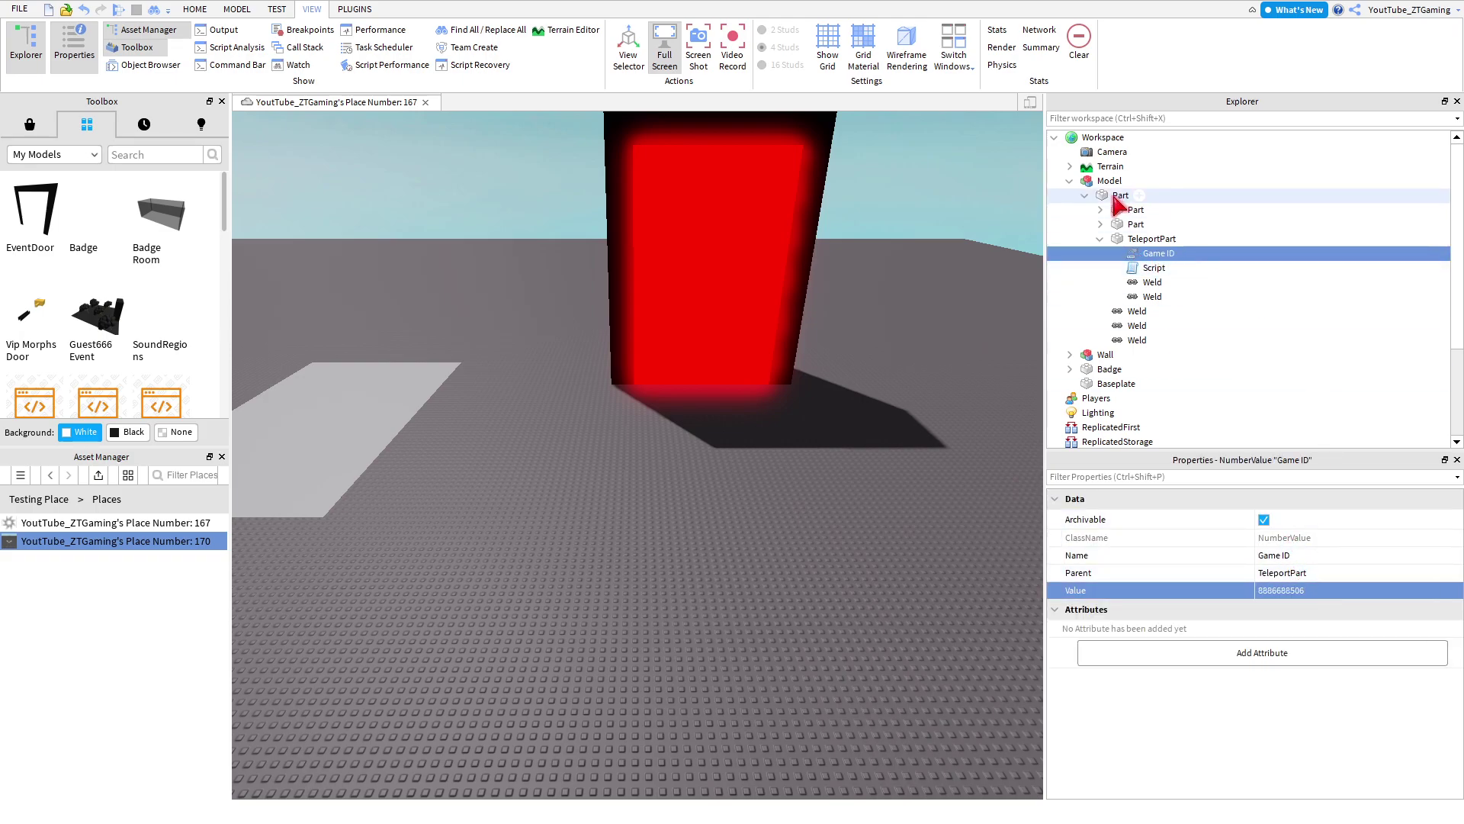
{"action": "double_click", "coordinate": [1140, 269]}
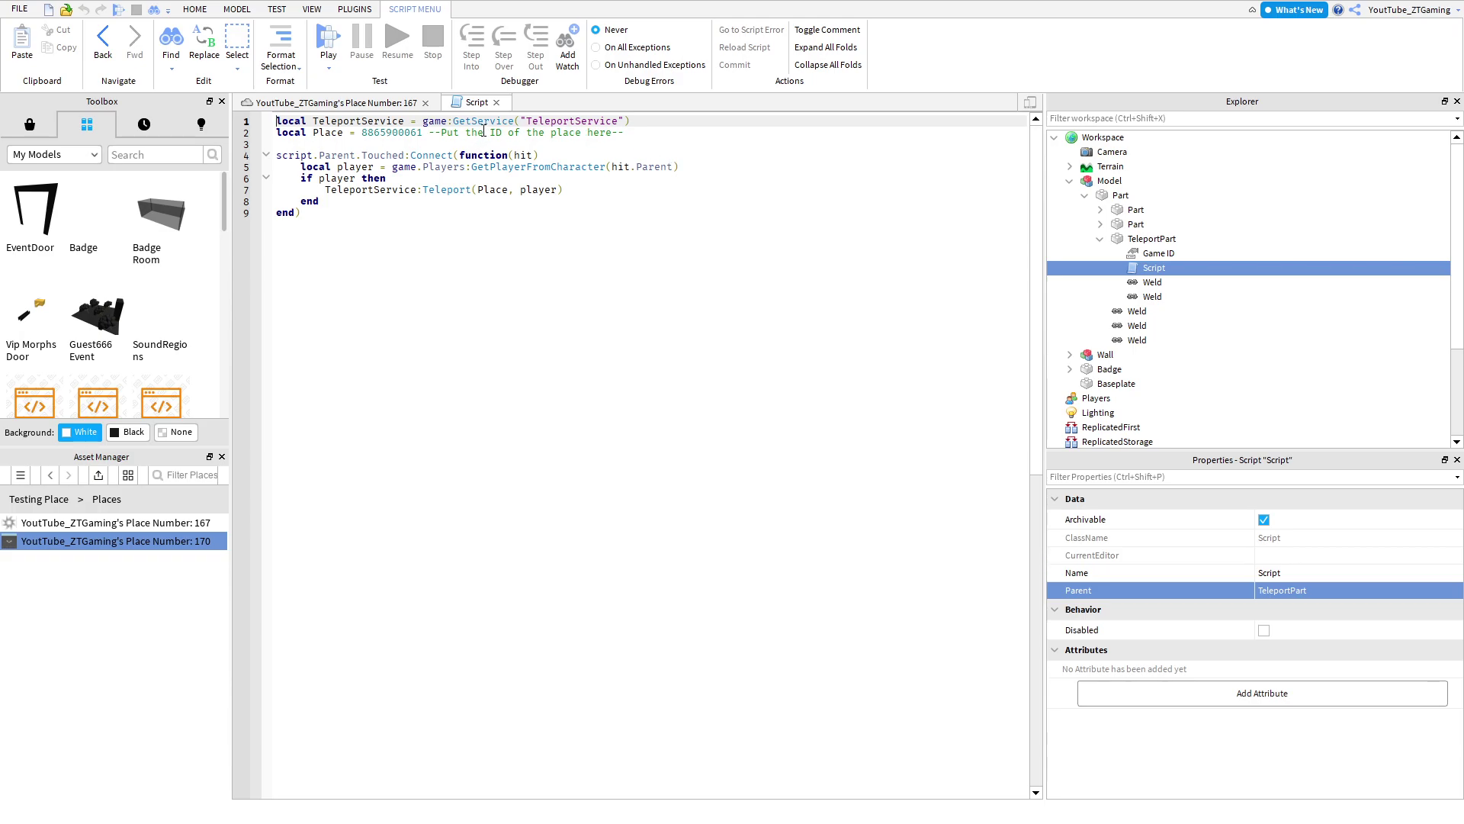
{"action": "left_click", "coordinate": [381, 103]}
{"action": "left_click", "coordinate": [497, 102]}
{"action": "double_click", "coordinate": [1135, 269]}
{"action": "double_click", "coordinate": [389, 133]}
{"action": "key", "text": "ctrl+v"}
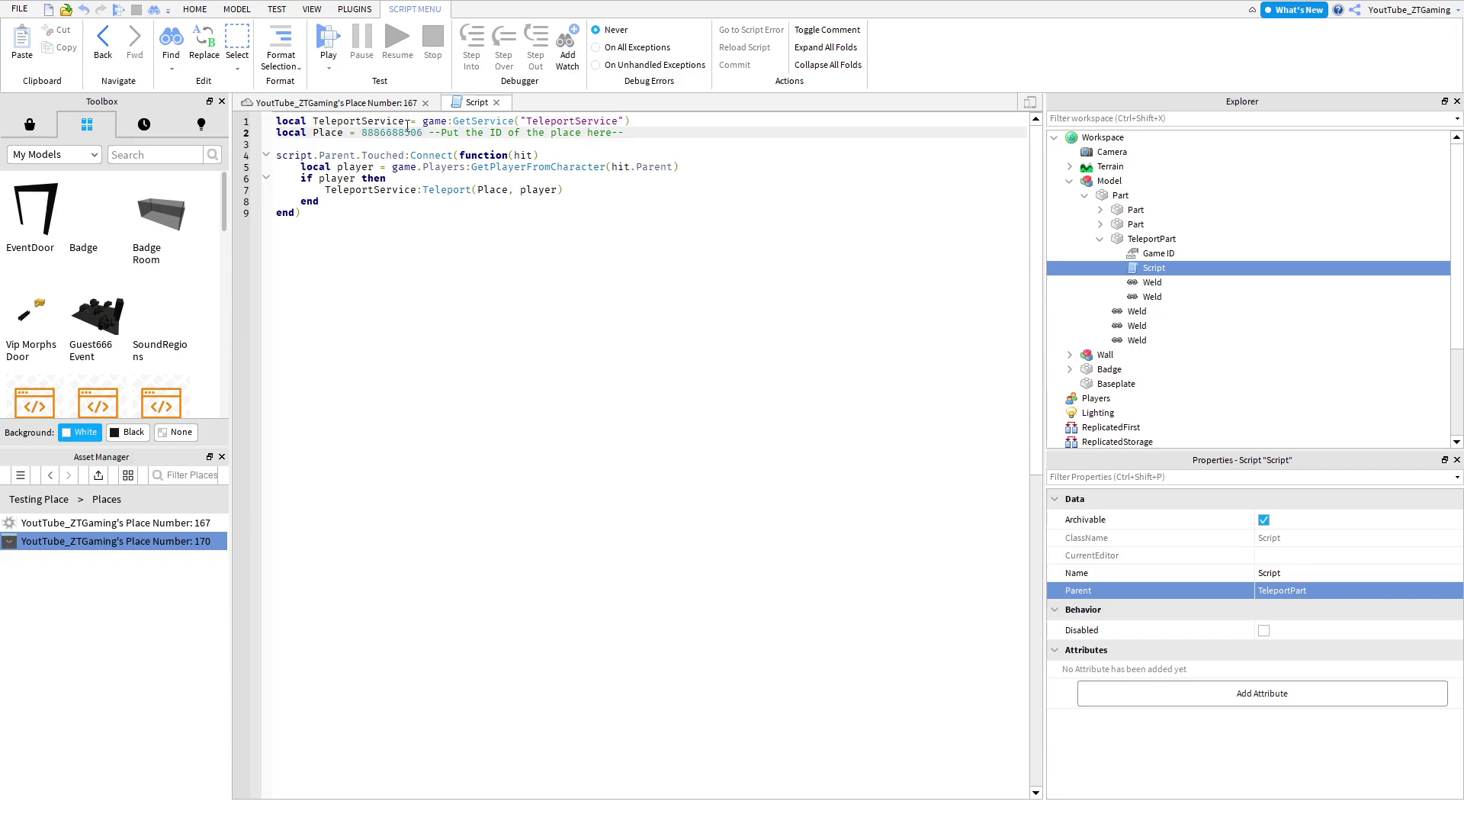
{"action": "left_click", "coordinate": [497, 102]}
{"action": "left_click", "coordinate": [863, 490]}
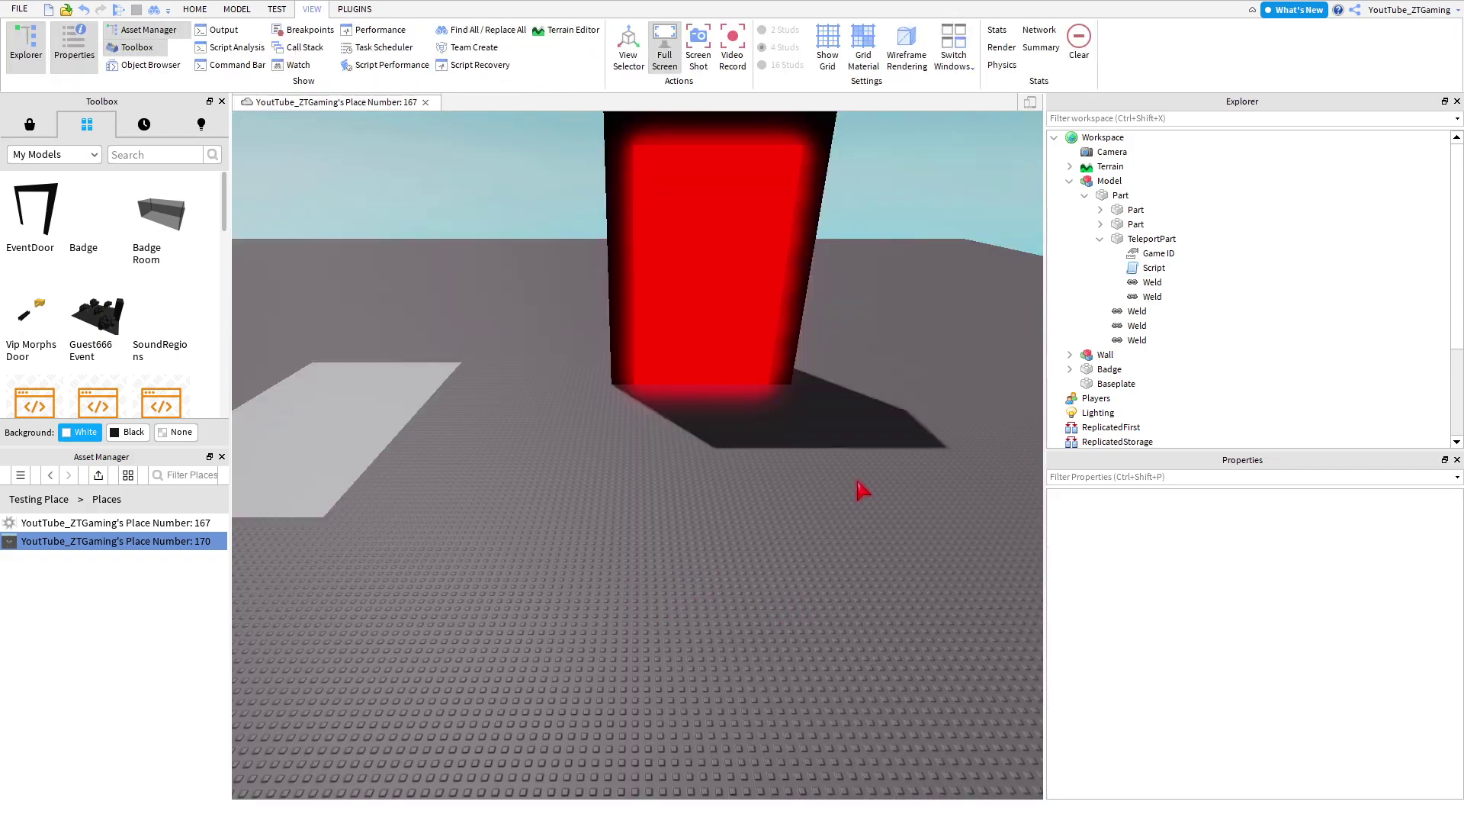
Step: Switch to the Place Number: 170 window and delete its default spawn location
{"action": "scroll", "coordinate": [1014, 319], "scroll_direction": "down", "scroll_amount": 1}
{"action": "right_click_drag", "start_coordinate": [791, 423], "coordinate": [777, 456]}
{"action": "key", "text": "d"}
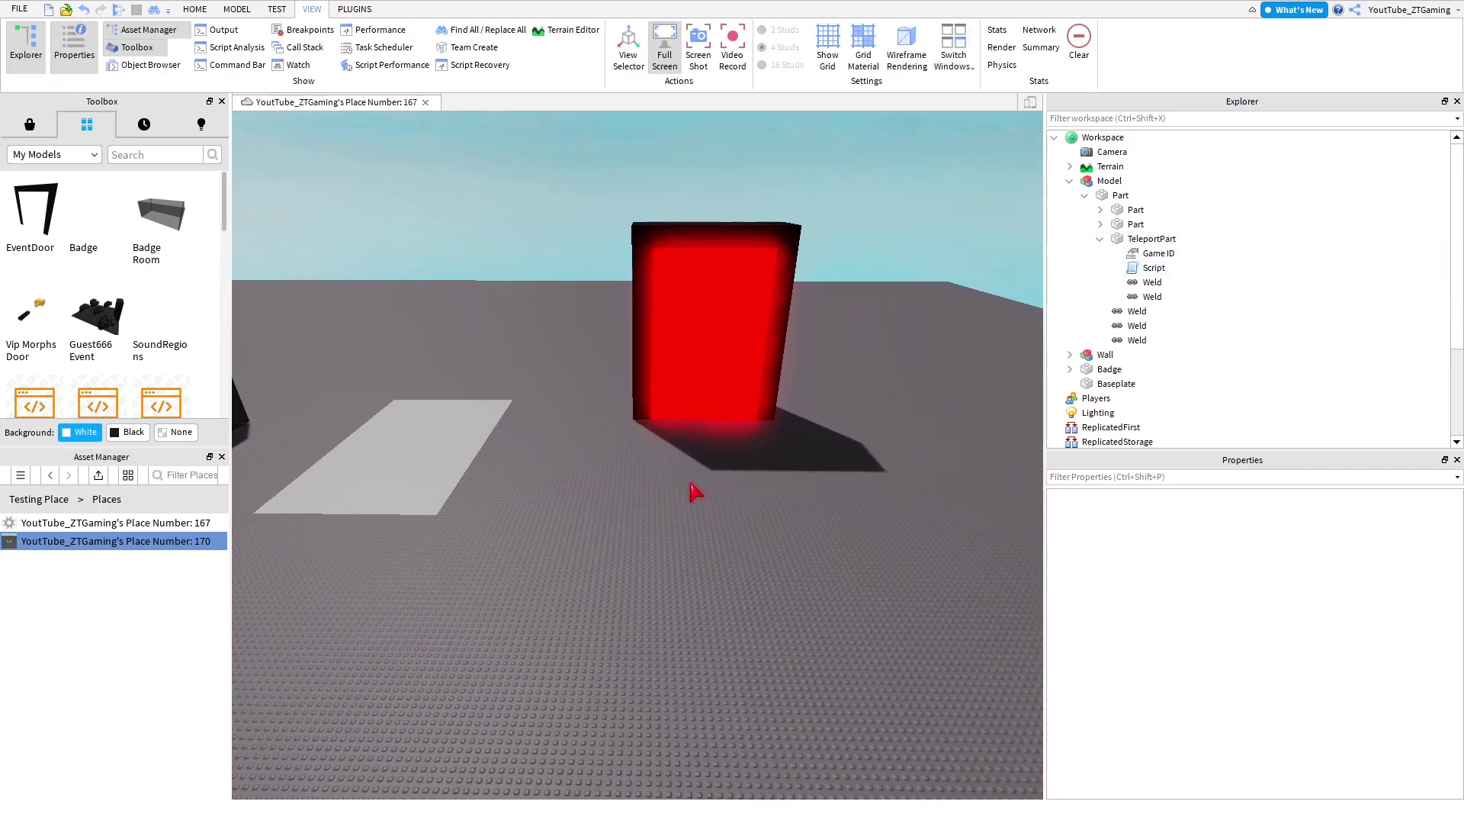
{"action": "key", "text": "w"}
{"action": "key", "text": "d"}
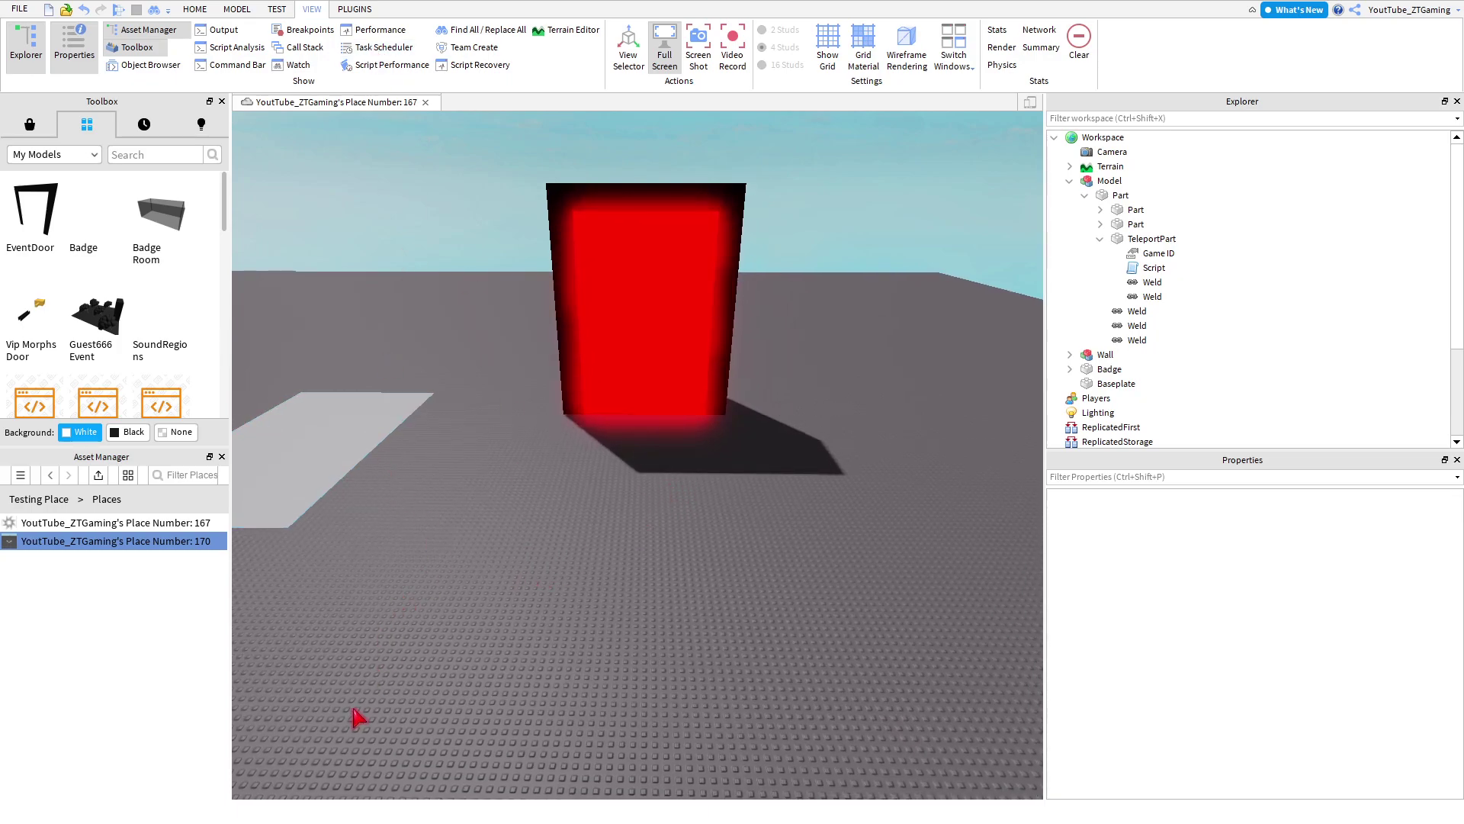
{"action": "key", "text": "super"}
{"action": "mouse_move", "coordinate": [355, 808]}
{"action": "left_click", "coordinate": [432, 744]}
{"action": "right_click_drag", "start_coordinate": [727, 552], "coordinate": [746, 507]}
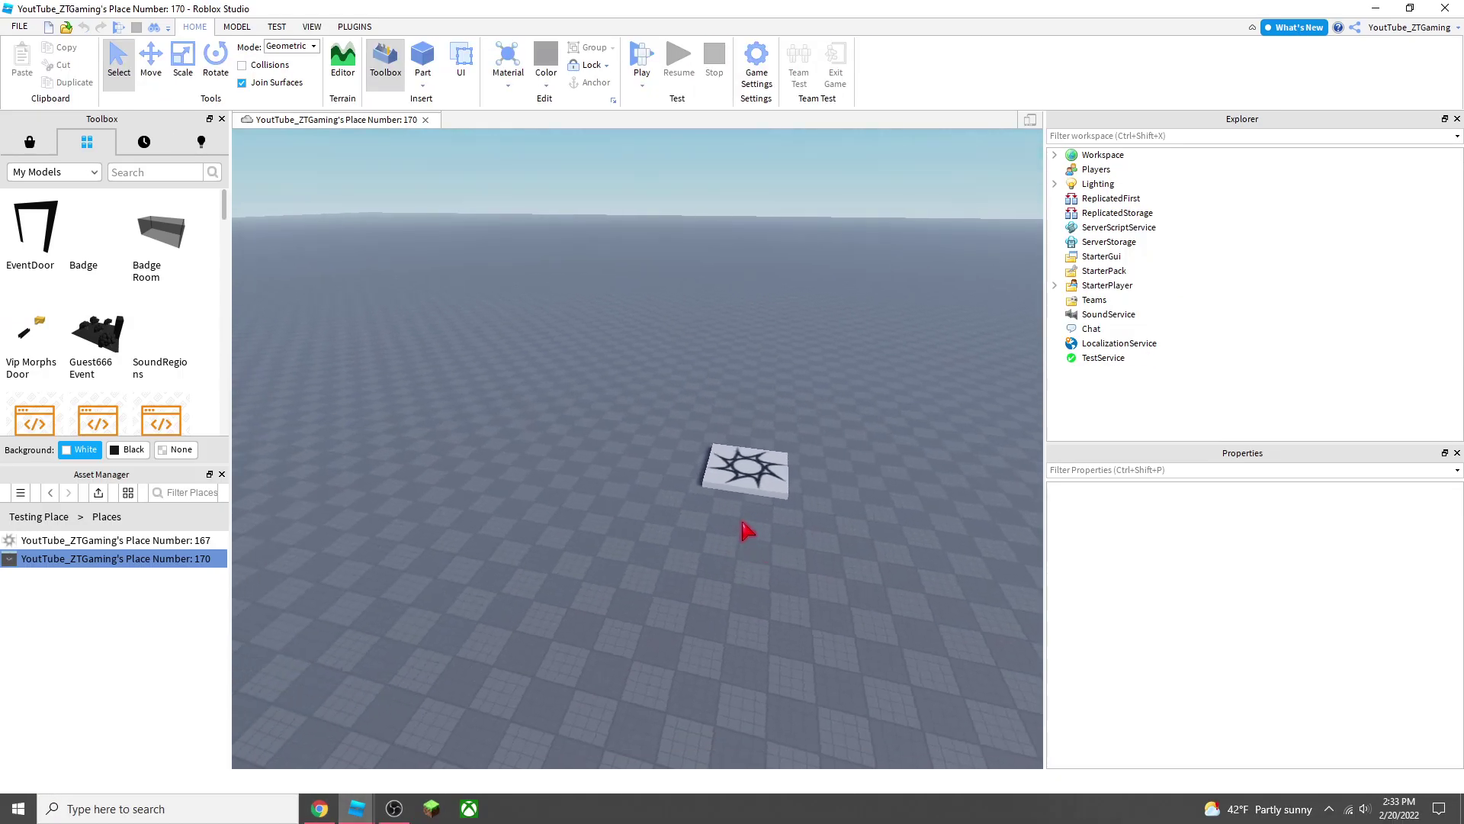
{"action": "left_click", "coordinate": [743, 485]}
{"action": "left_click", "coordinate": [598, 450]}
{"action": "right_click_drag", "start_coordinate": [463, 437], "coordinate": [641, 432]}
{"action": "key", "text": "Delete"}
{"action": "right_click_drag", "start_coordinate": [237, 239], "coordinate": [391, 239]}
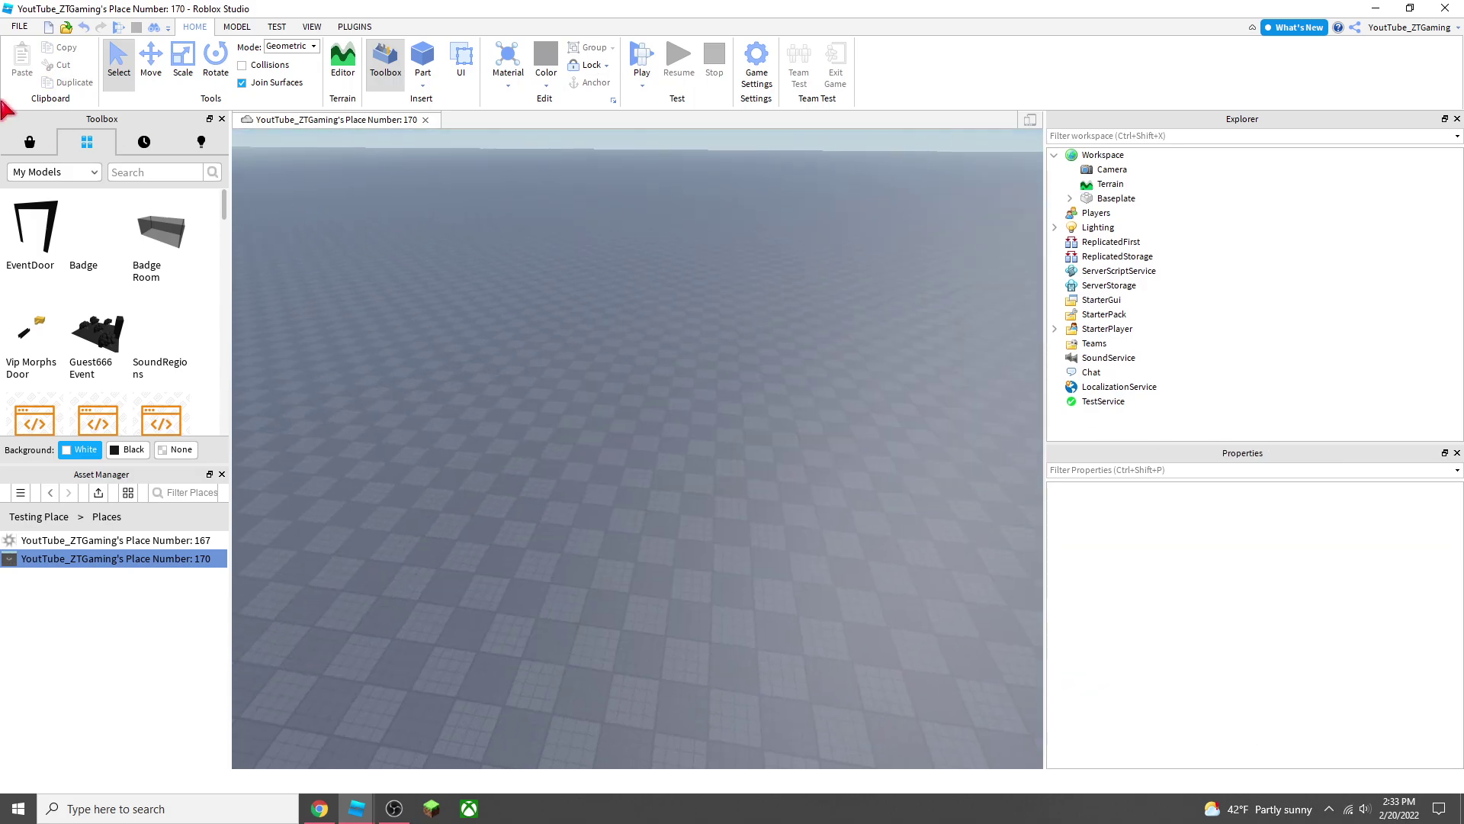
Step: Search the Toolbox marketplace models for "obby" and insert Easy Obby Part onto the baseplate
{"action": "left_click", "coordinate": [29, 141]}
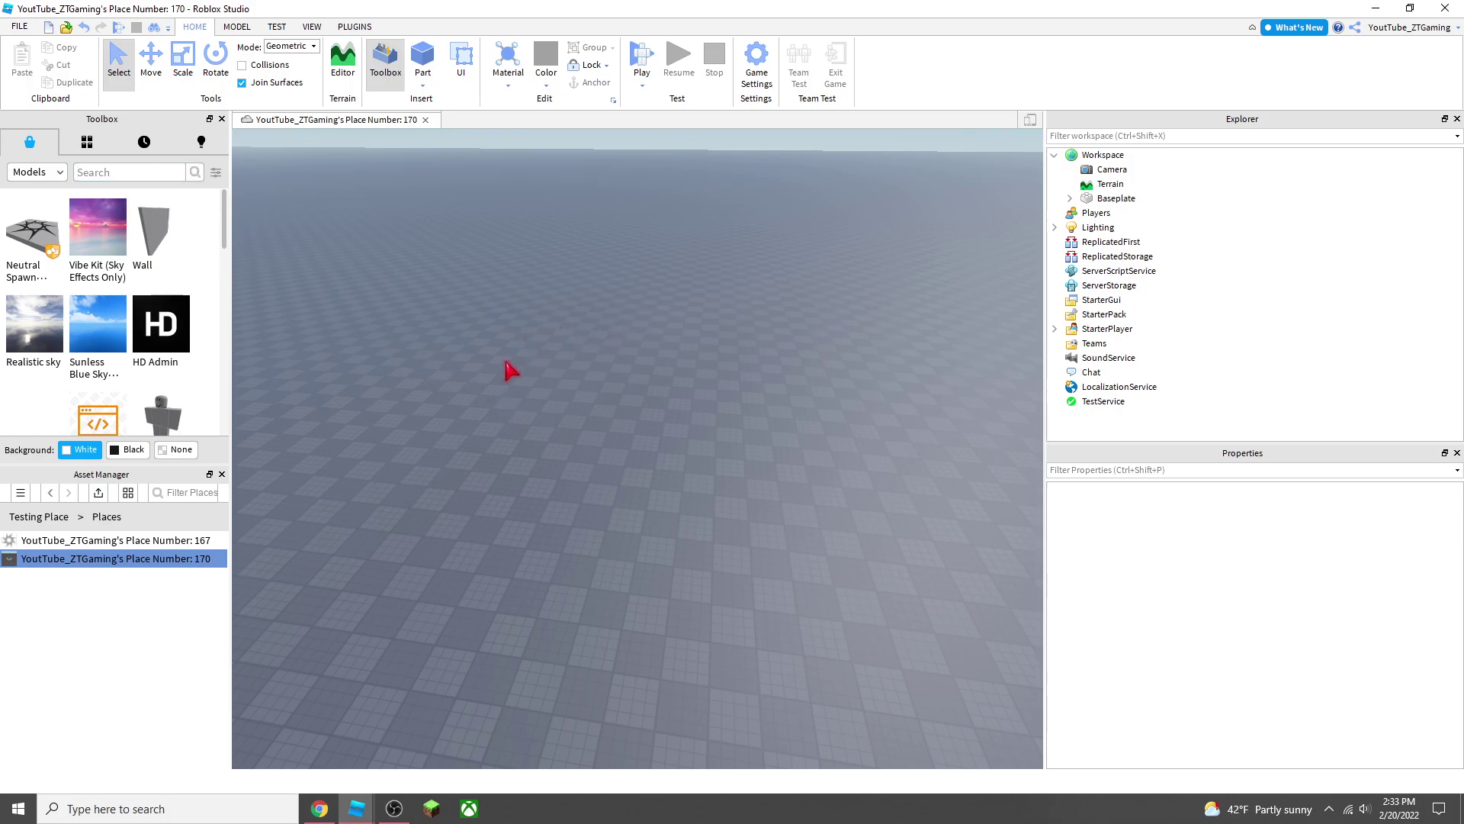
{"action": "right_click_drag", "start_coordinate": [506, 361], "coordinate": [551, 318]}
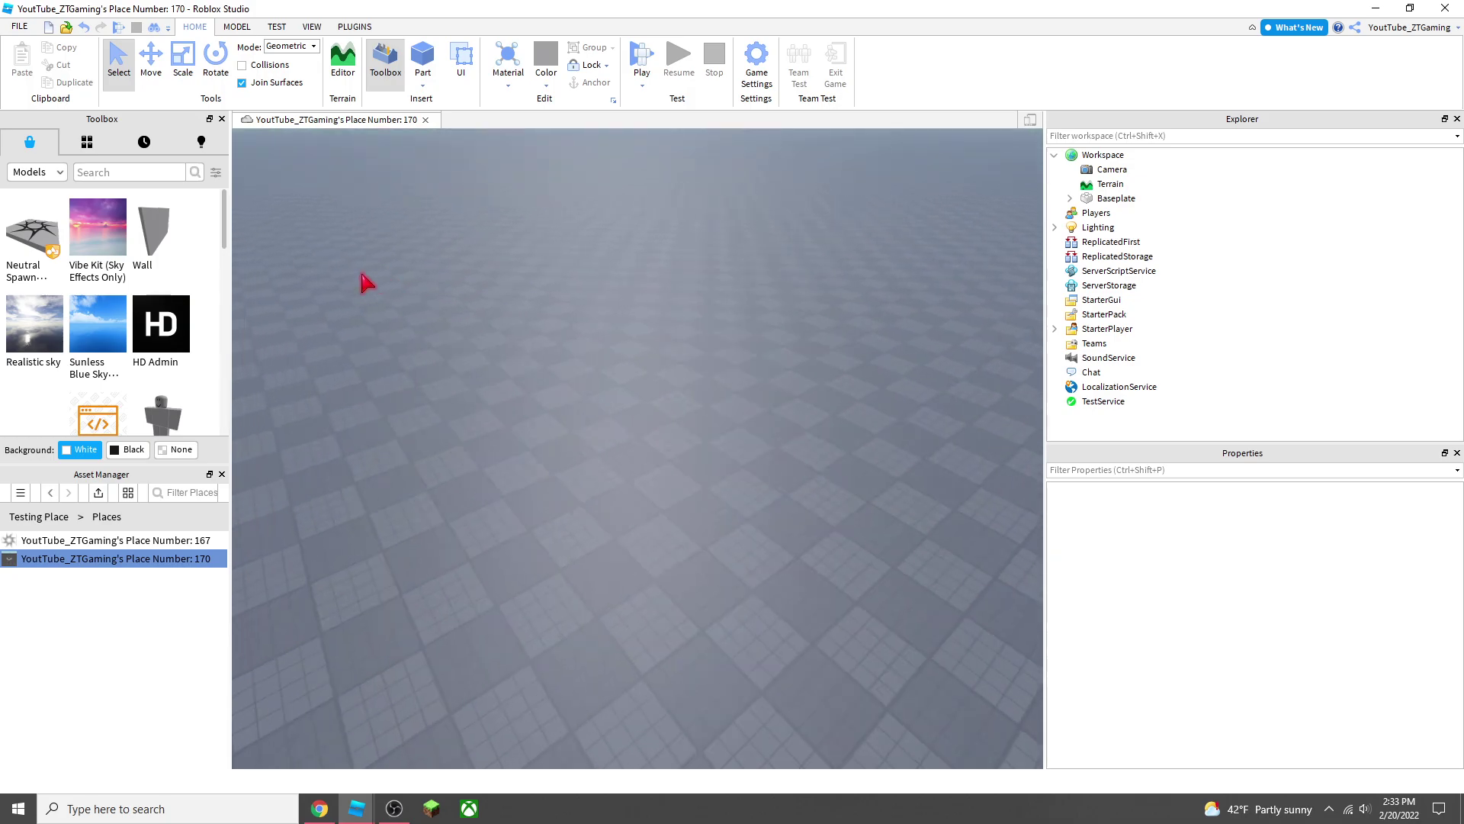
{"action": "right_click_drag", "start_coordinate": [394, 268], "coordinate": [393, 268]}
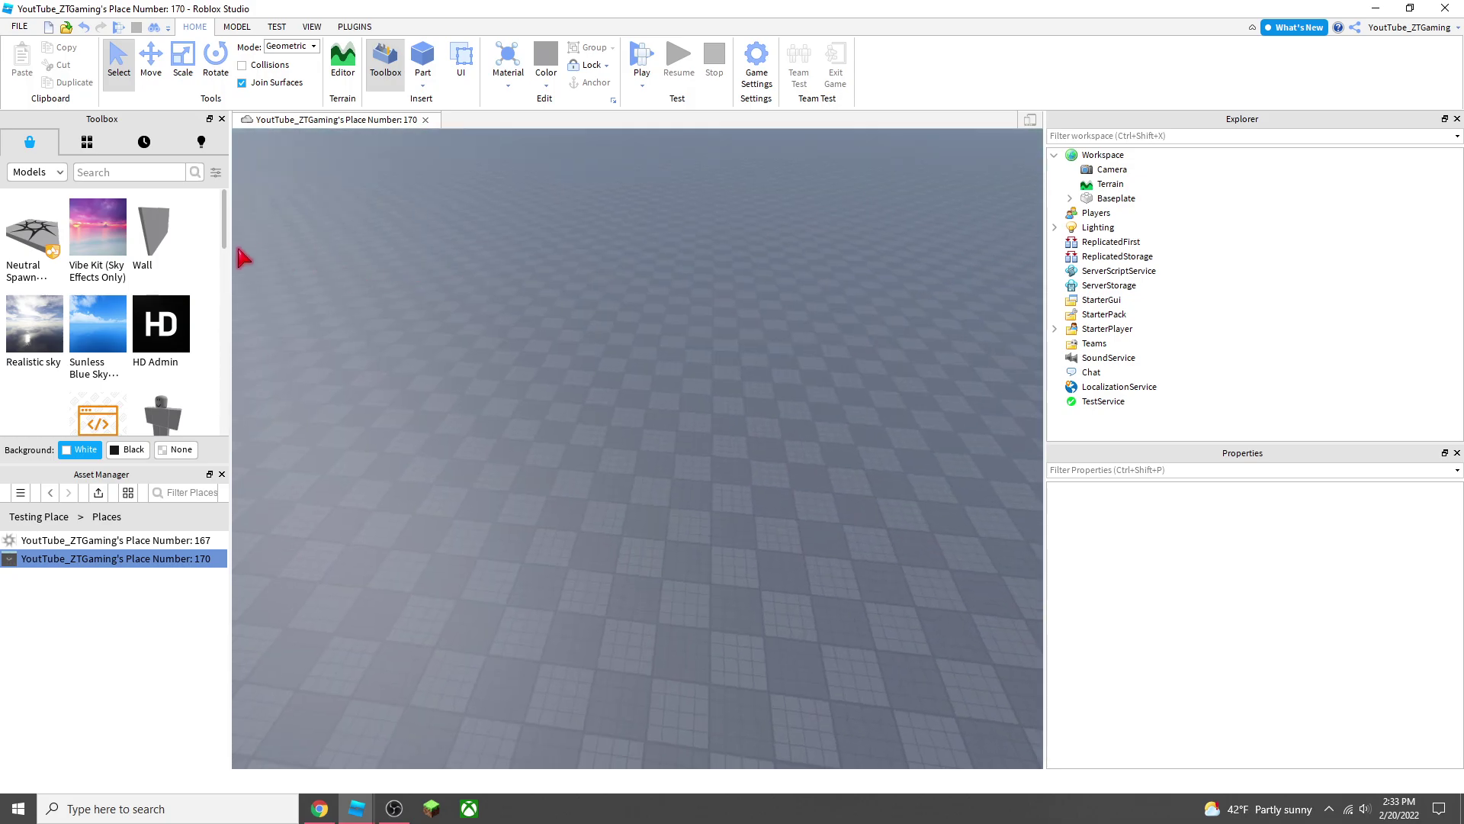
{"action": "type", "text": "obby"}
{"action": "key", "text": "Return"}
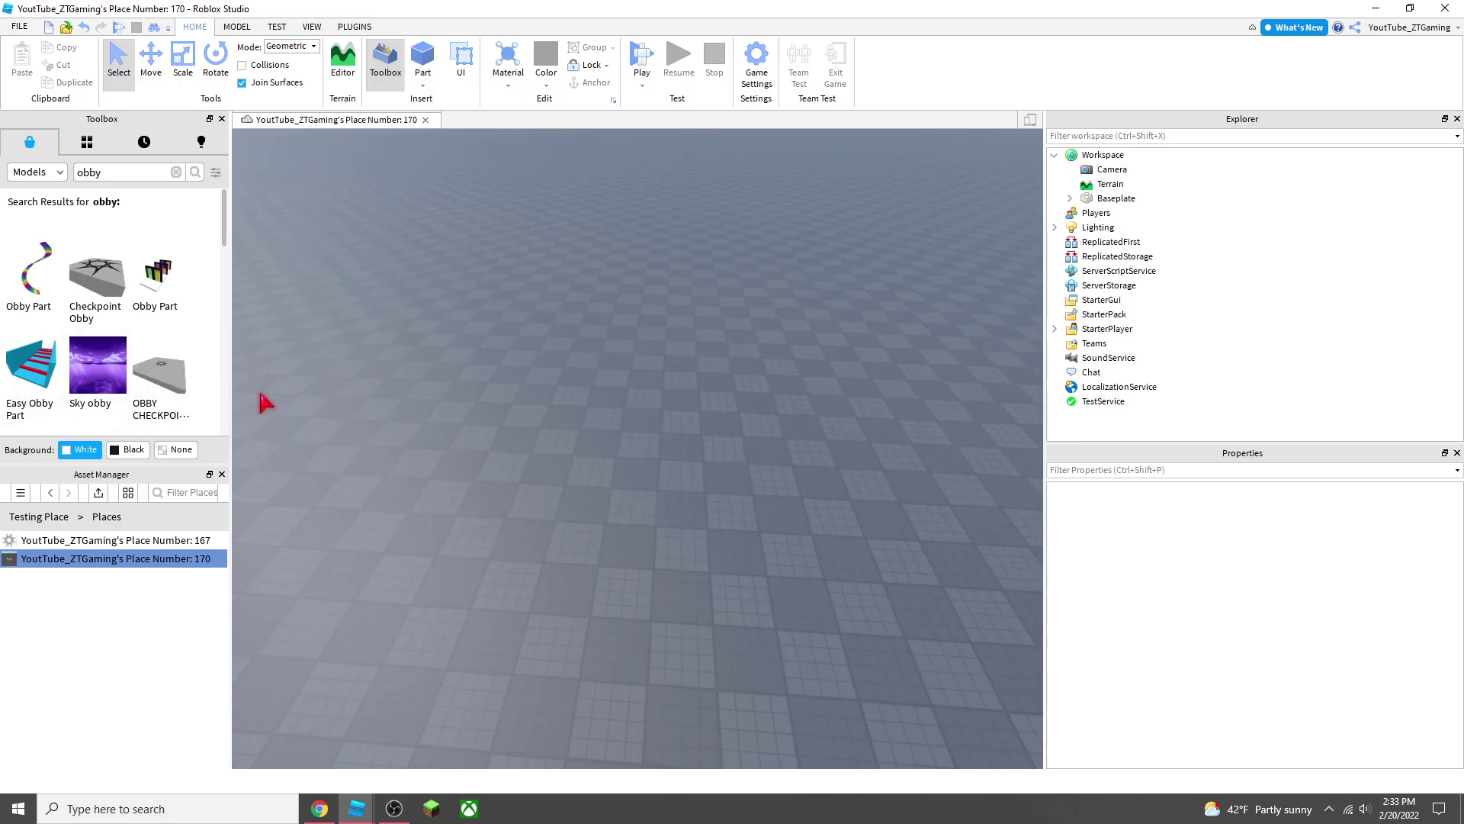
{"action": "left_click", "coordinate": [886, 430]}
{"action": "left_click", "coordinate": [799, 456]}
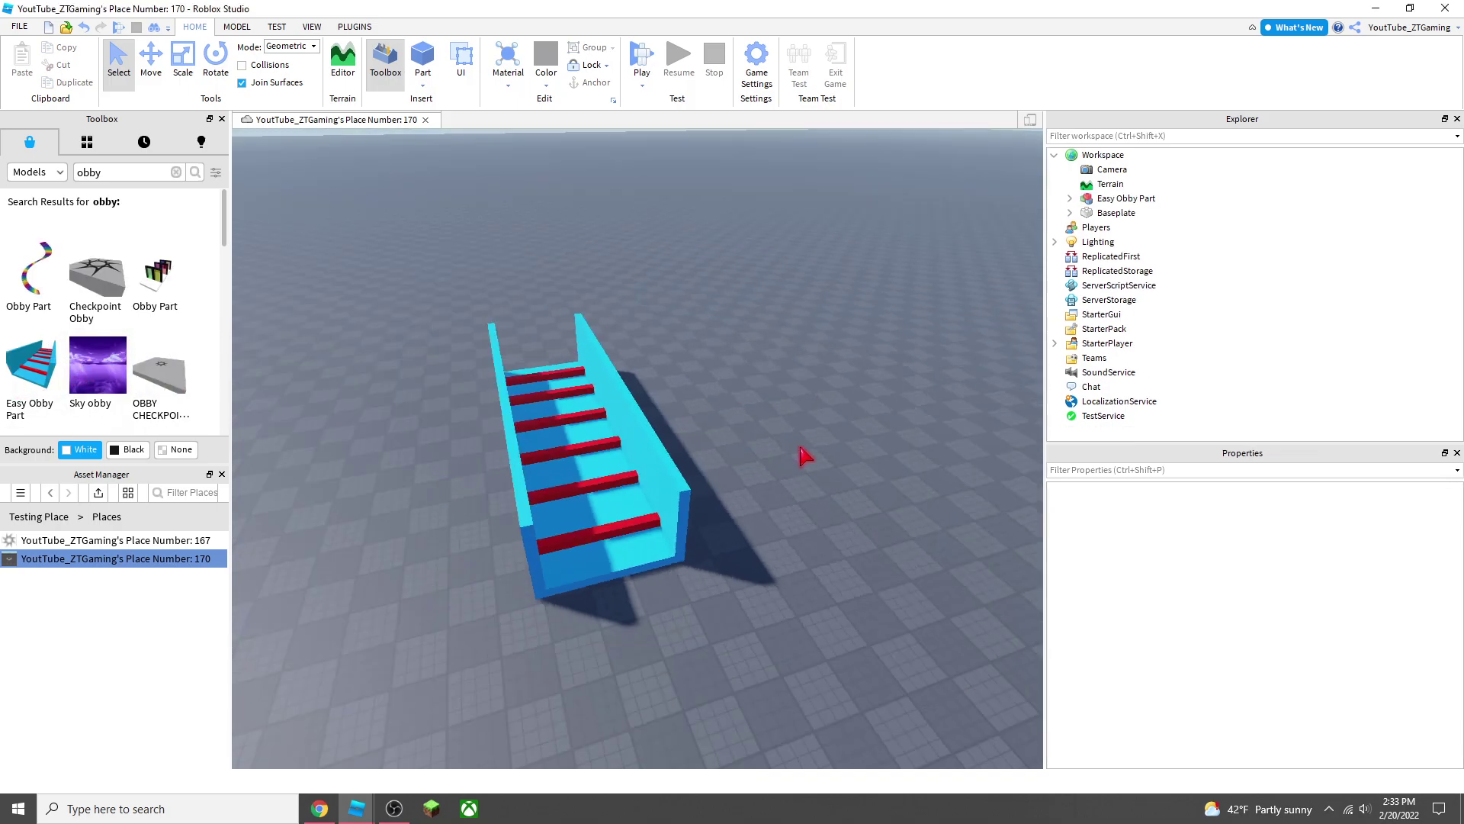
Step: Clear the model search, insert the Neutral Spawn Location and place it at the open end of the obby
{"action": "right_click_drag", "start_coordinate": [796, 447], "coordinate": [379, 152]}
{"action": "left_click", "coordinate": [176, 172]}
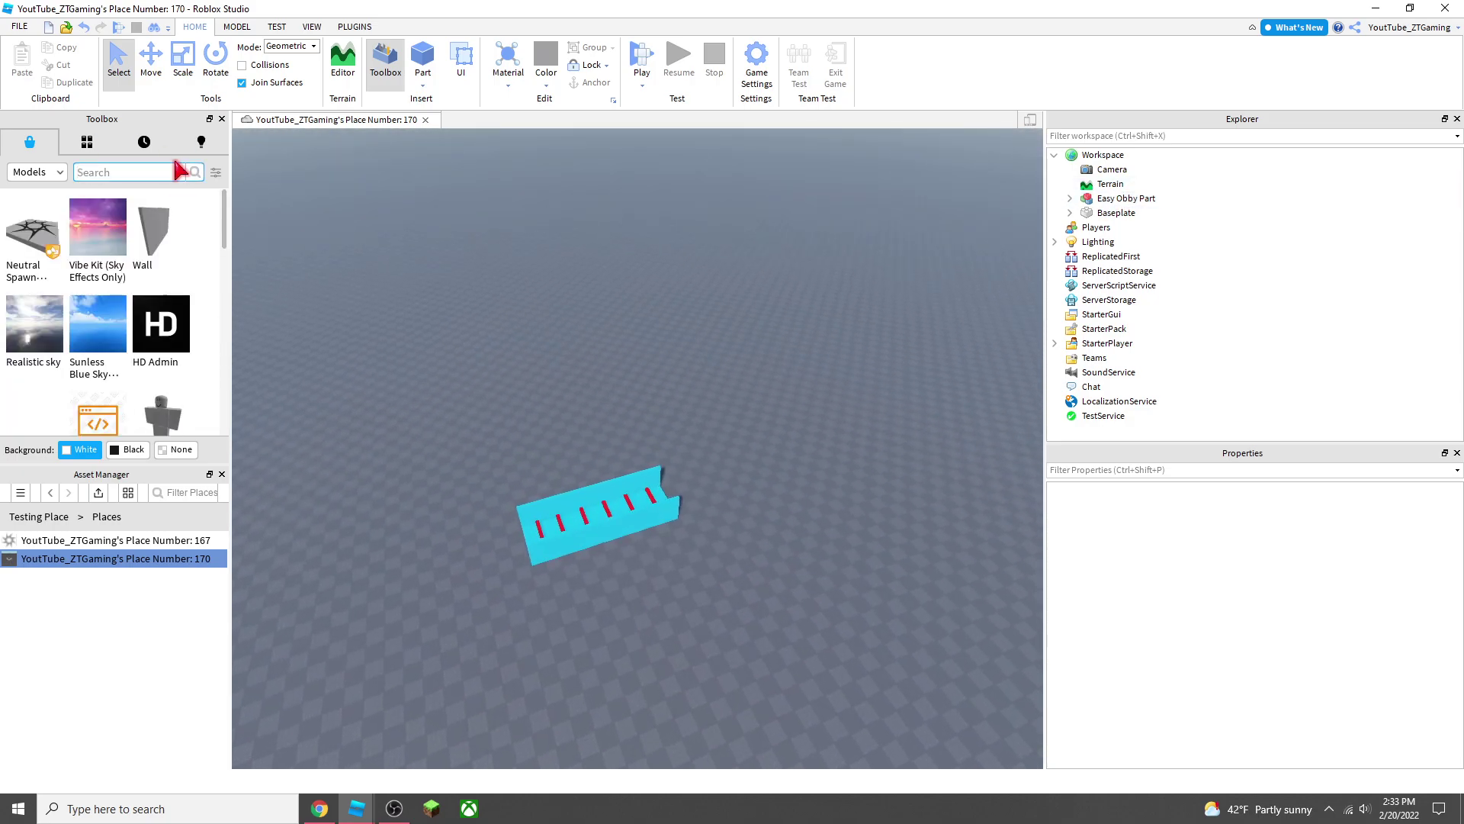
{"action": "left_click", "coordinate": [41, 247]}
{"action": "left_click_drag", "start_coordinate": [762, 496], "coordinate": [638, 635]}
{"action": "scroll", "coordinate": [751, 375], "scroll_direction": "down", "scroll_amount": 5}
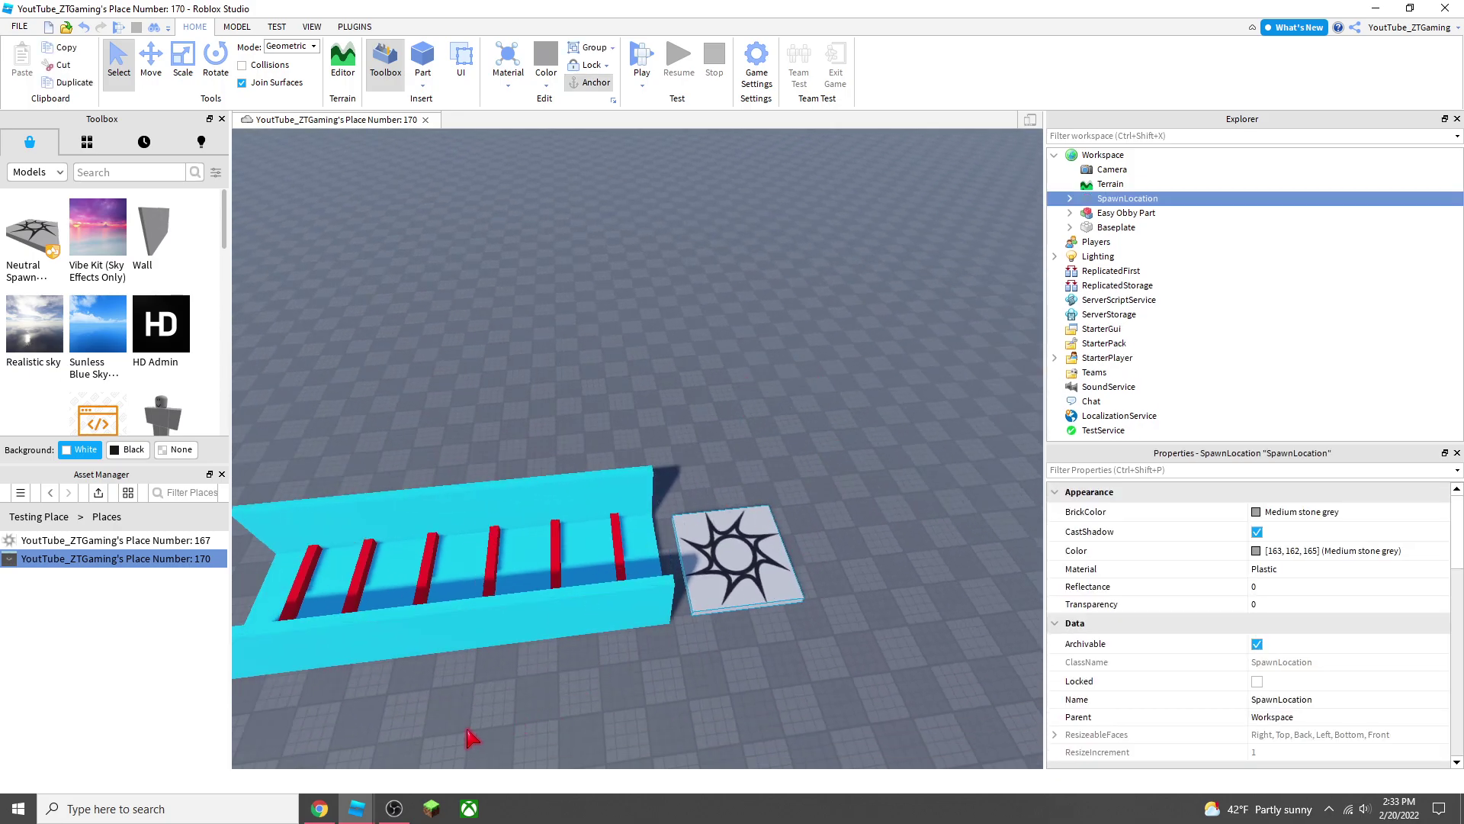
Step: Switch to the Place Number: 167 window and examine the grey Badge floor part beside the red door
{"action": "mouse_move", "coordinate": [359, 807]}
{"action": "left_click", "coordinate": [396, 734]}
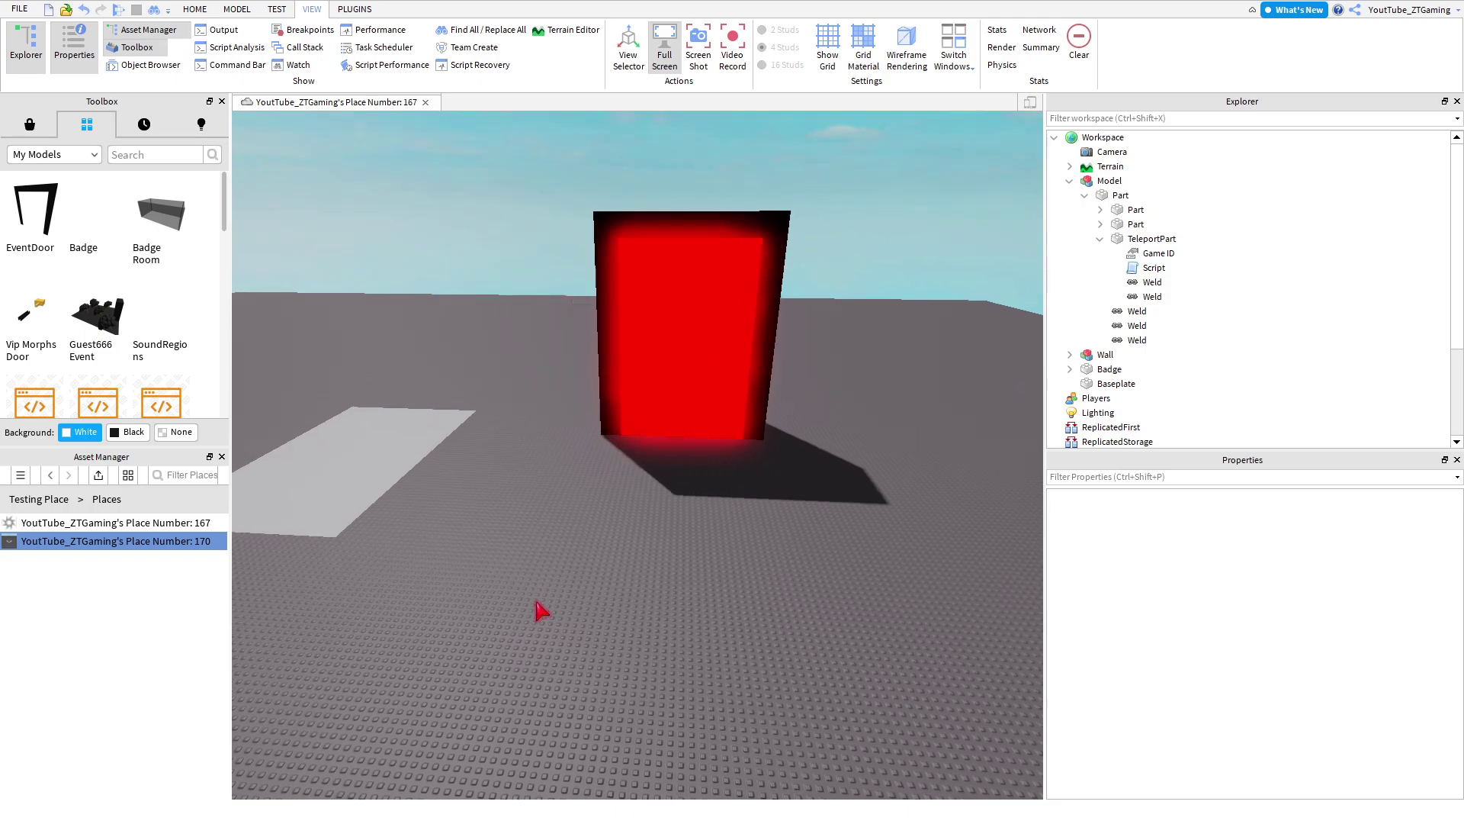
{"action": "right_click_drag", "start_coordinate": [539, 605], "coordinate": [542, 559]}
{"action": "key", "text": "a"}
{"action": "left_click", "coordinate": [559, 569]}
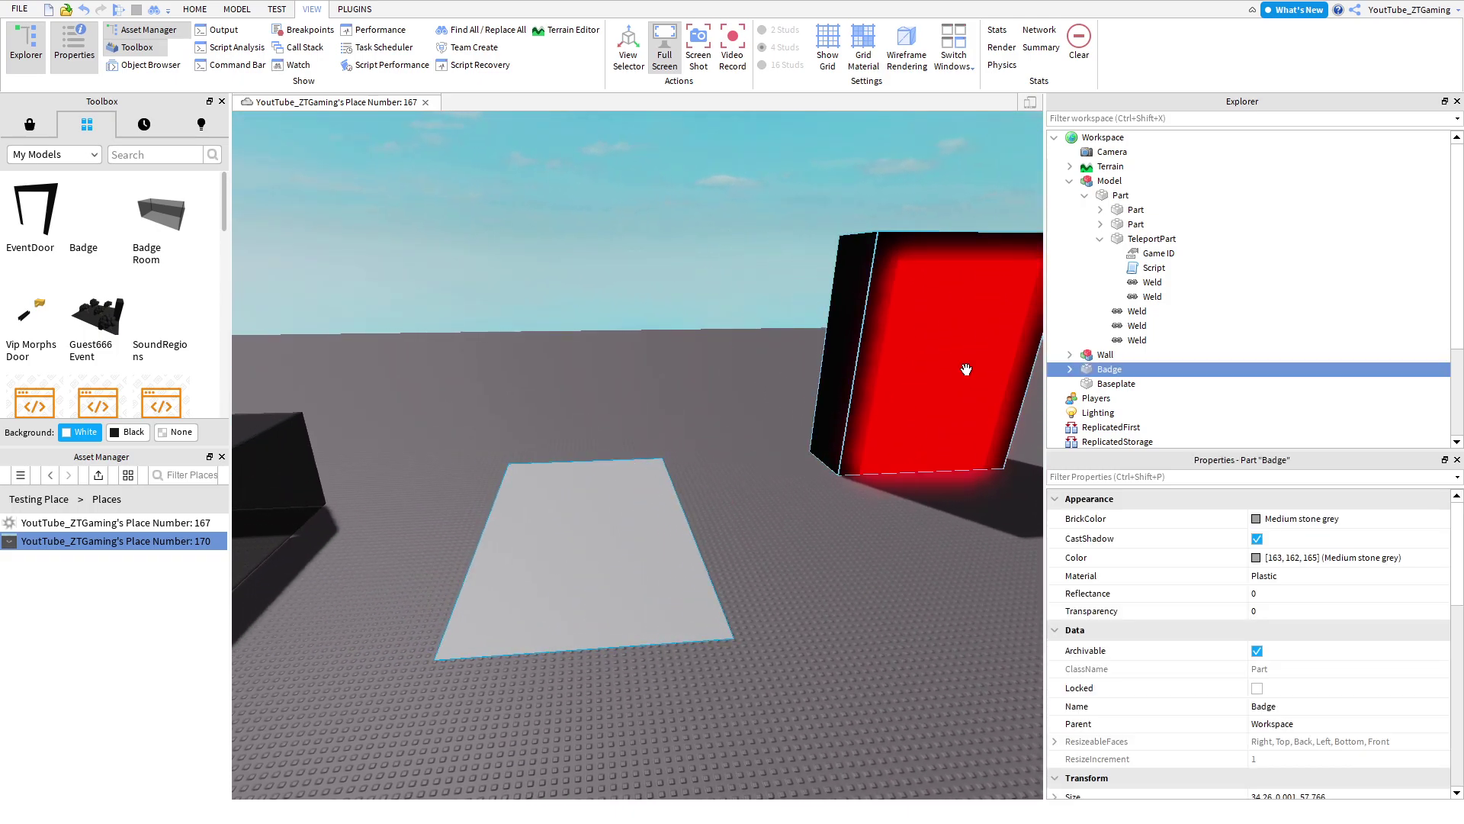
Step: Try to add the Badge model from My Models beside the obby in Place Number: 170 with transparency 0.5, and delete it
{"action": "key", "text": "super"}
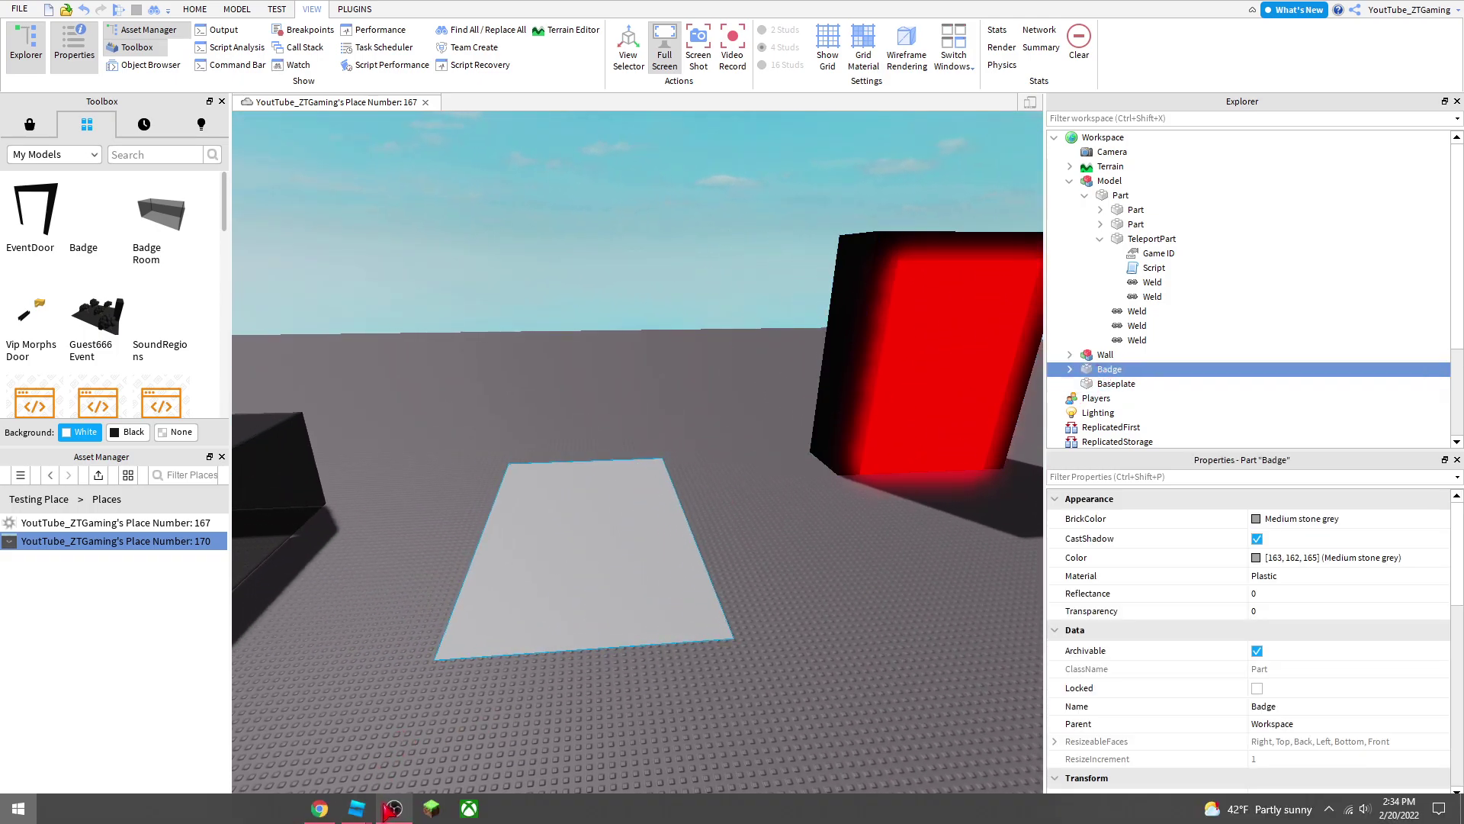
{"action": "mouse_move", "coordinate": [365, 808]}
{"action": "left_click", "coordinate": [453, 746]}
{"action": "left_click", "coordinate": [83, 145]}
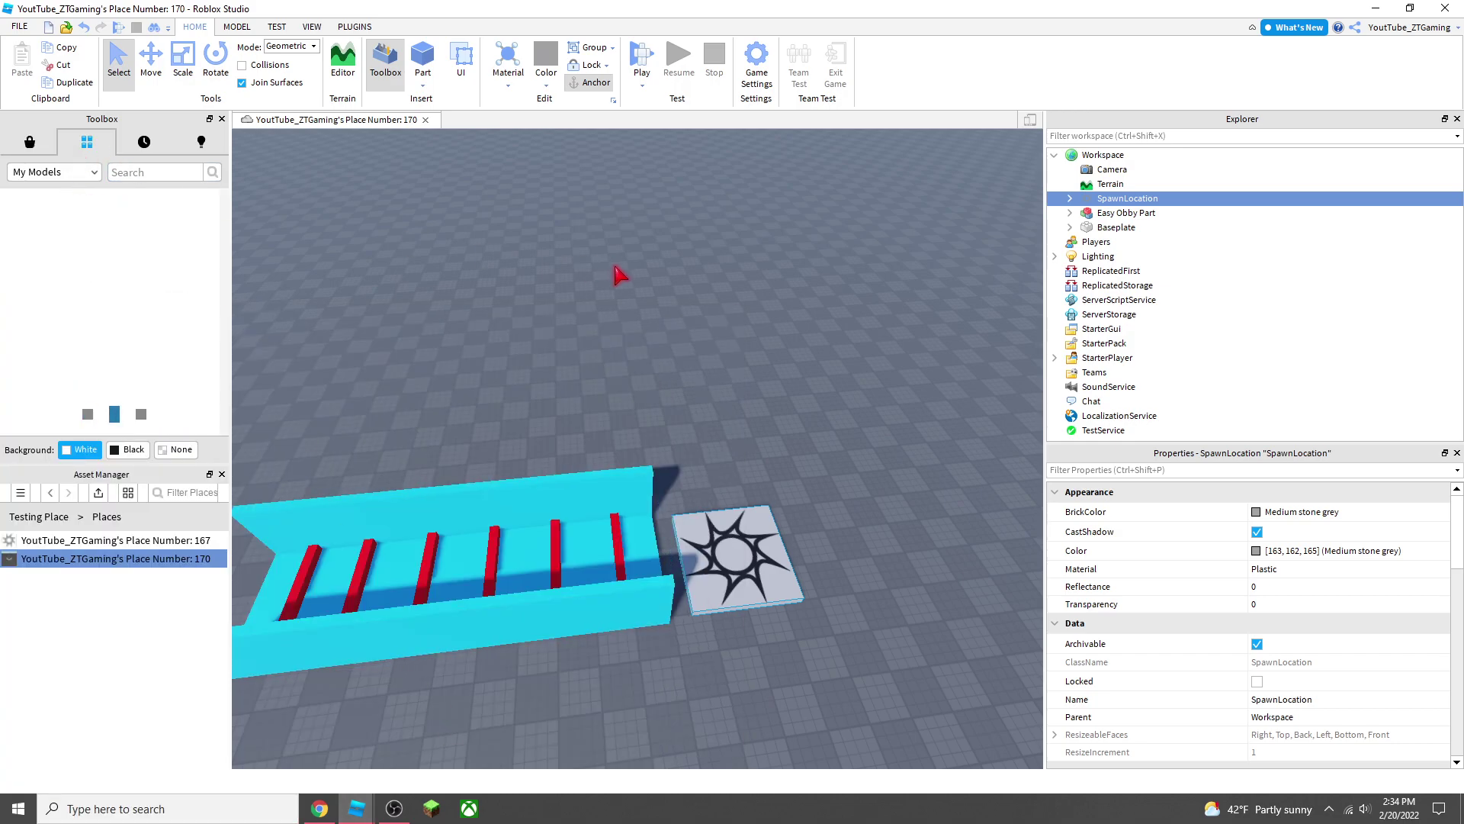
{"action": "right_click_drag", "start_coordinate": [613, 267], "coordinate": [416, 280]}
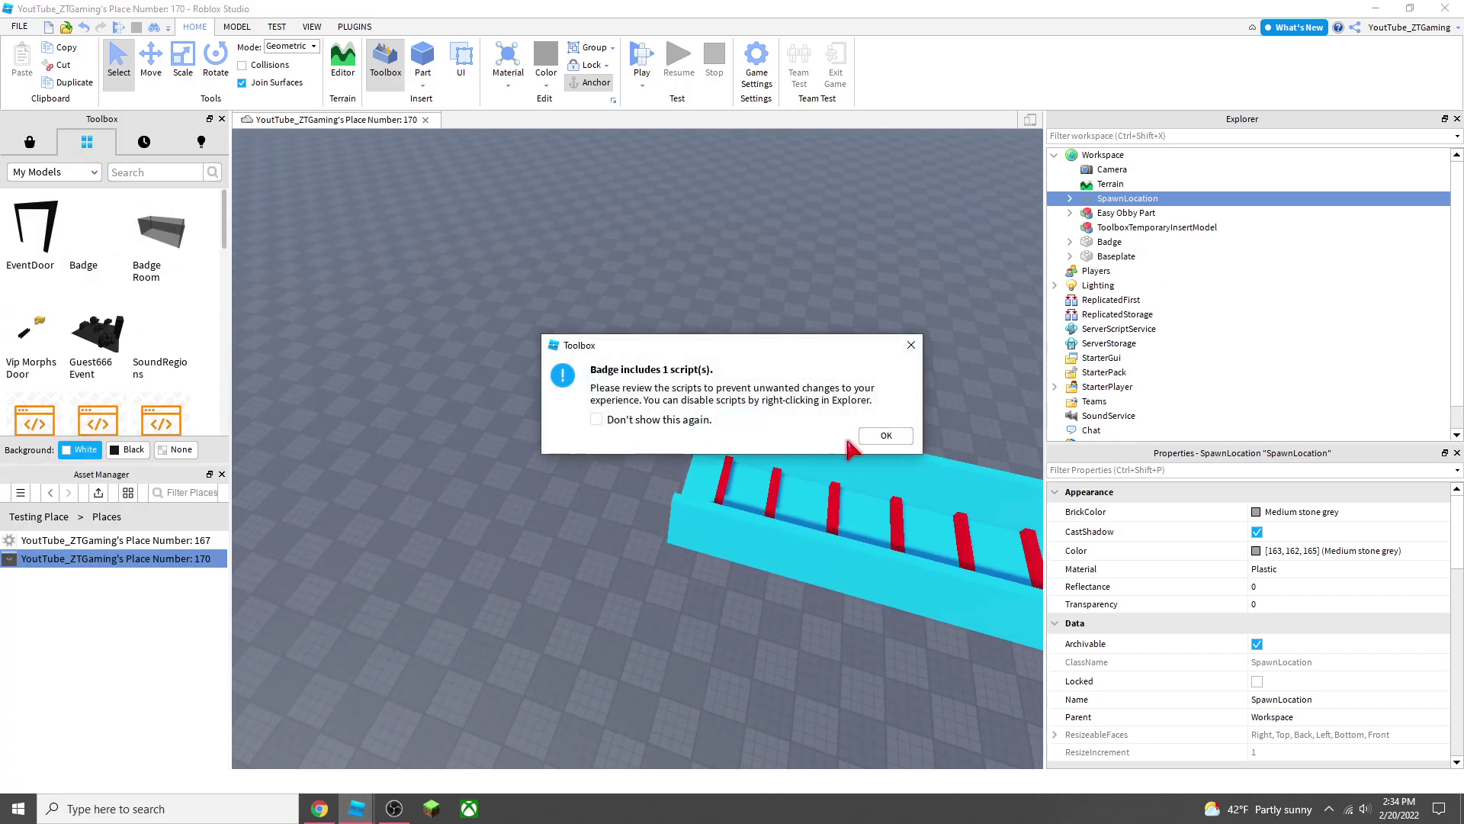
{"action": "left_click", "coordinate": [886, 433]}
{"action": "left_click_drag", "start_coordinate": [648, 470], "coordinate": [600, 481]}
{"action": "right_click_drag", "start_coordinate": [601, 481], "coordinate": [609, 484]}
{"action": "left_click", "coordinate": [1272, 603]}
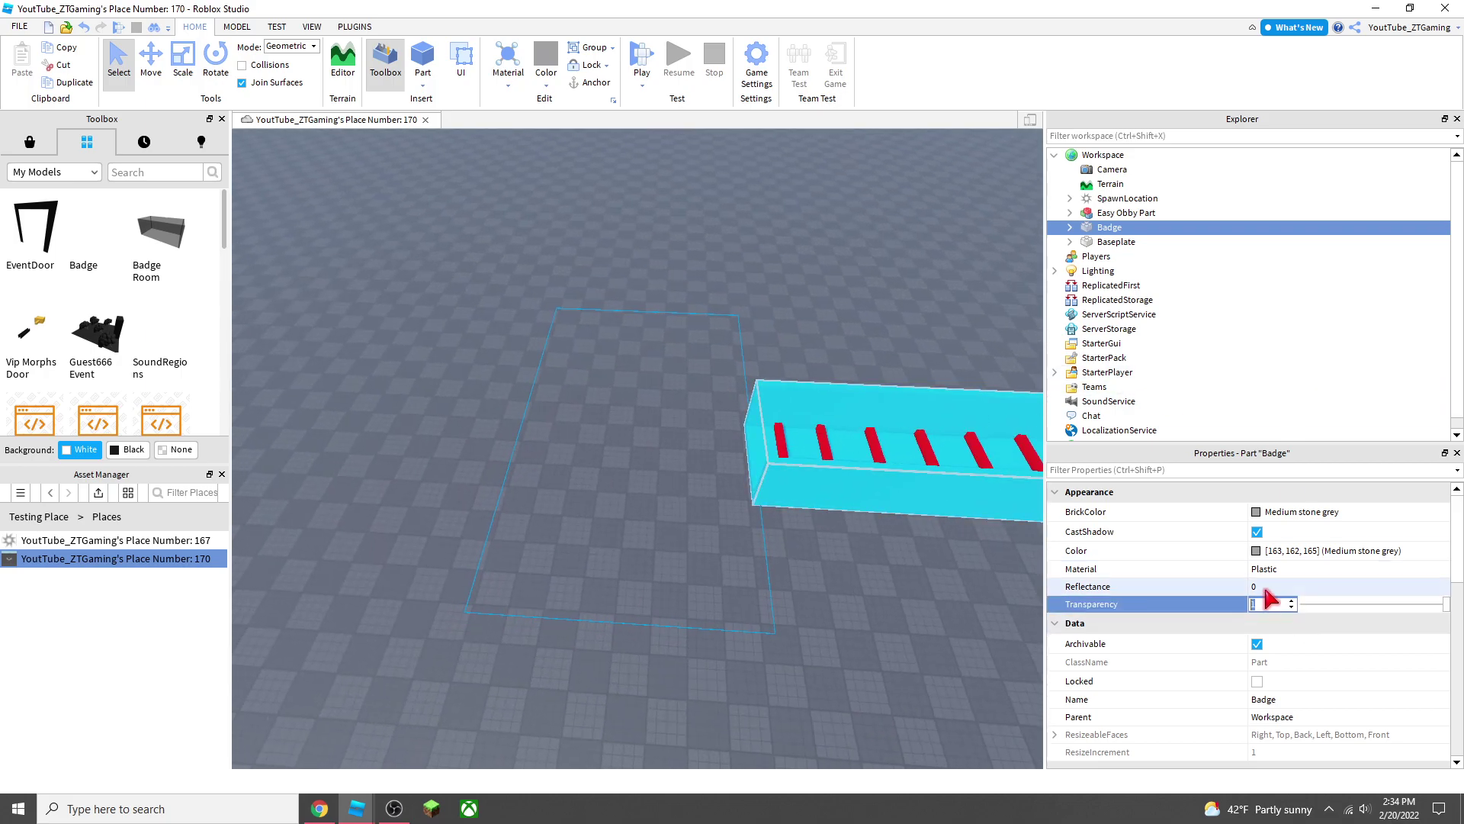
{"action": "type", "text": "0.5"}
{"action": "key", "text": "Return"}
{"action": "left_click", "coordinate": [1023, 243]}
{"action": "right_click_drag", "start_coordinate": [1023, 244], "coordinate": [845, 280]}
{"action": "key", "text": "s"}
{"action": "left_click", "coordinate": [448, 501]}
{"action": "key", "text": "Delete"}
Step: Copy the Badge floor part from Place Number: 167, paste it into Place Number: 170 and place it at the obby end opposite the spawn
{"action": "left_click", "coordinate": [357, 808]}
{"action": "left_click", "coordinate": [329, 752]}
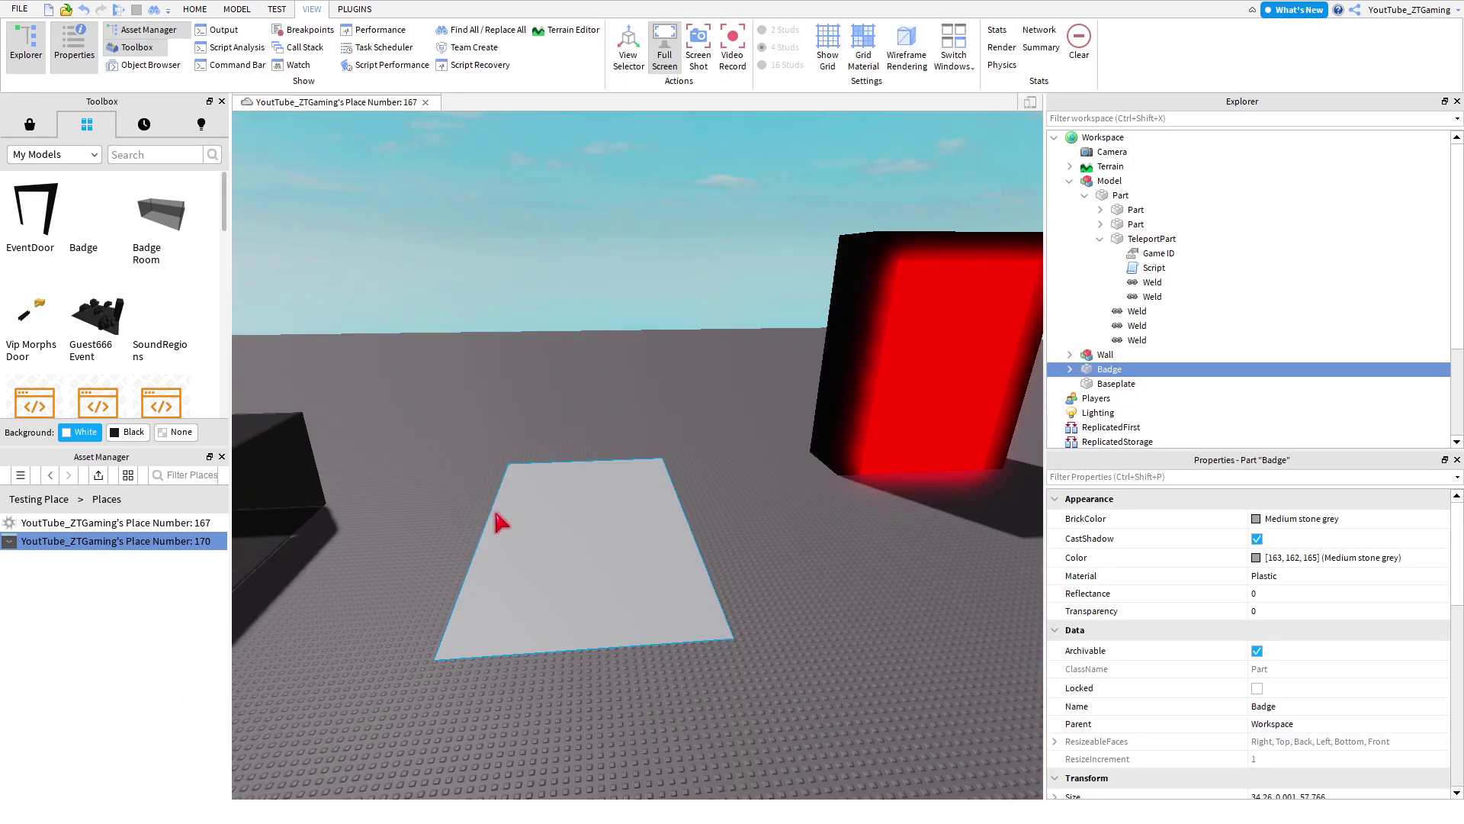
{"action": "right_click", "coordinate": [1089, 369]}
{"action": "left_click", "coordinate": [1144, 27]}
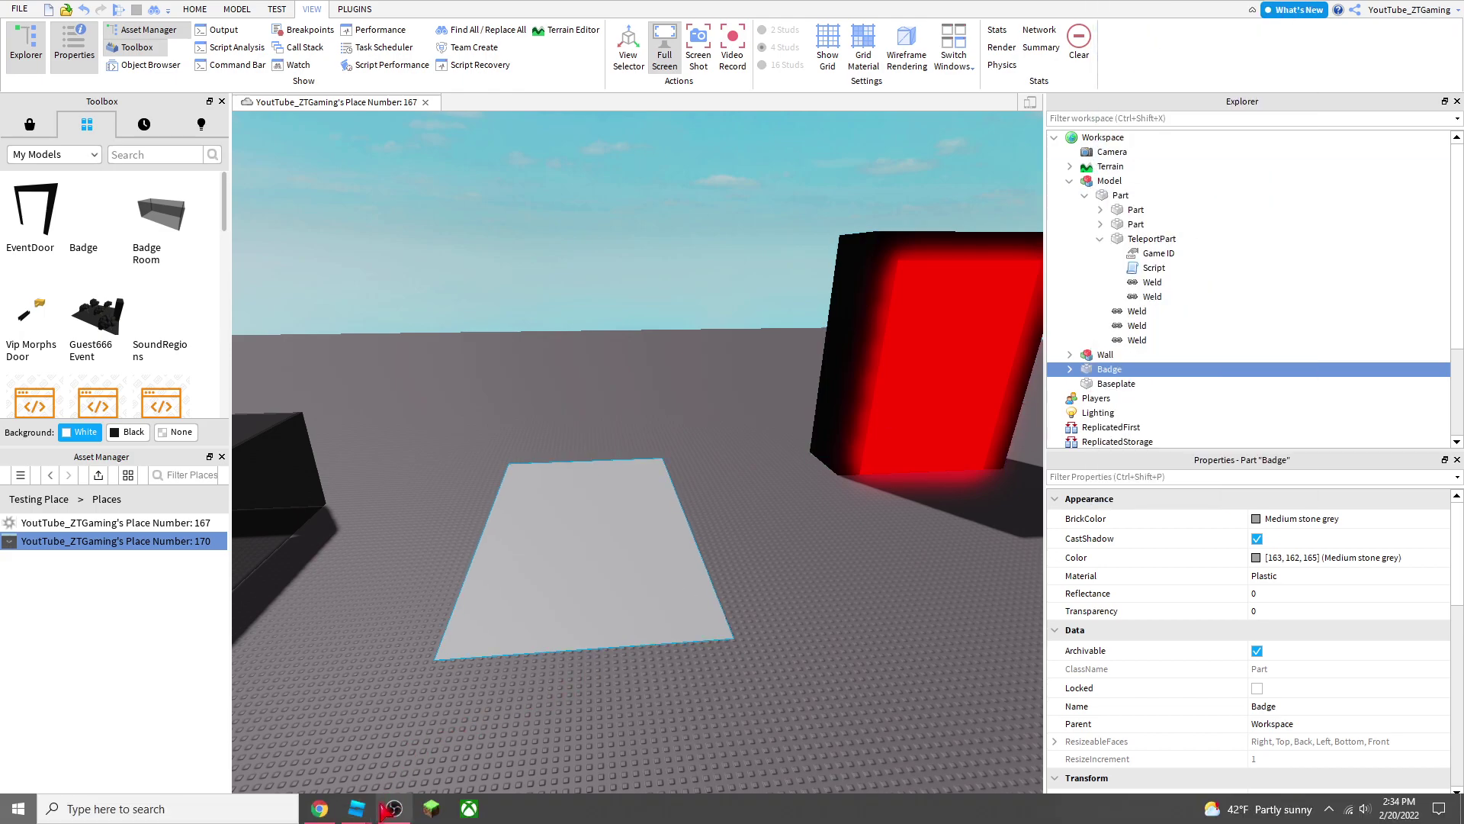
{"action": "mouse_move", "coordinate": [357, 808]}
{"action": "key", "text": "super"}
{"action": "left_click", "coordinate": [418, 775]}
{"action": "key", "text": "ctrl+v"}
{"action": "mouse_move", "coordinate": [524, 520]}
{"action": "left_mouse_down"}
{"action": "mouse_move", "coordinate": [563, 546]}
{"action": "mouse_move", "coordinate": [486, 534]}
{"action": "mouse_move", "coordinate": [503, 534]}
{"action": "left_mouse_up"}
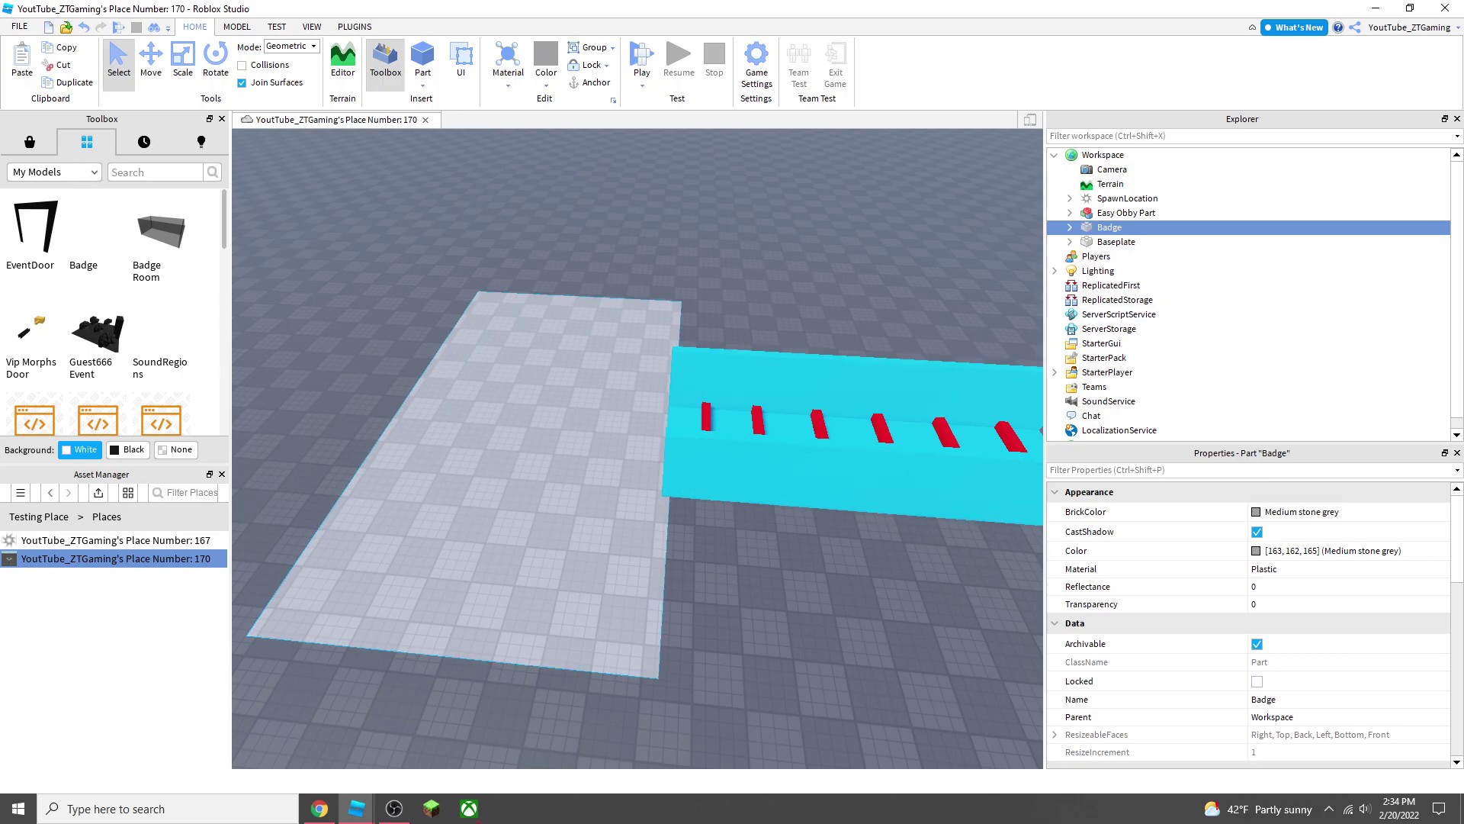
Step: Check the Test Badge page in the browser and the script inside the Badge part of Place Number: 170
{"action": "left_click", "coordinate": [324, 813]}
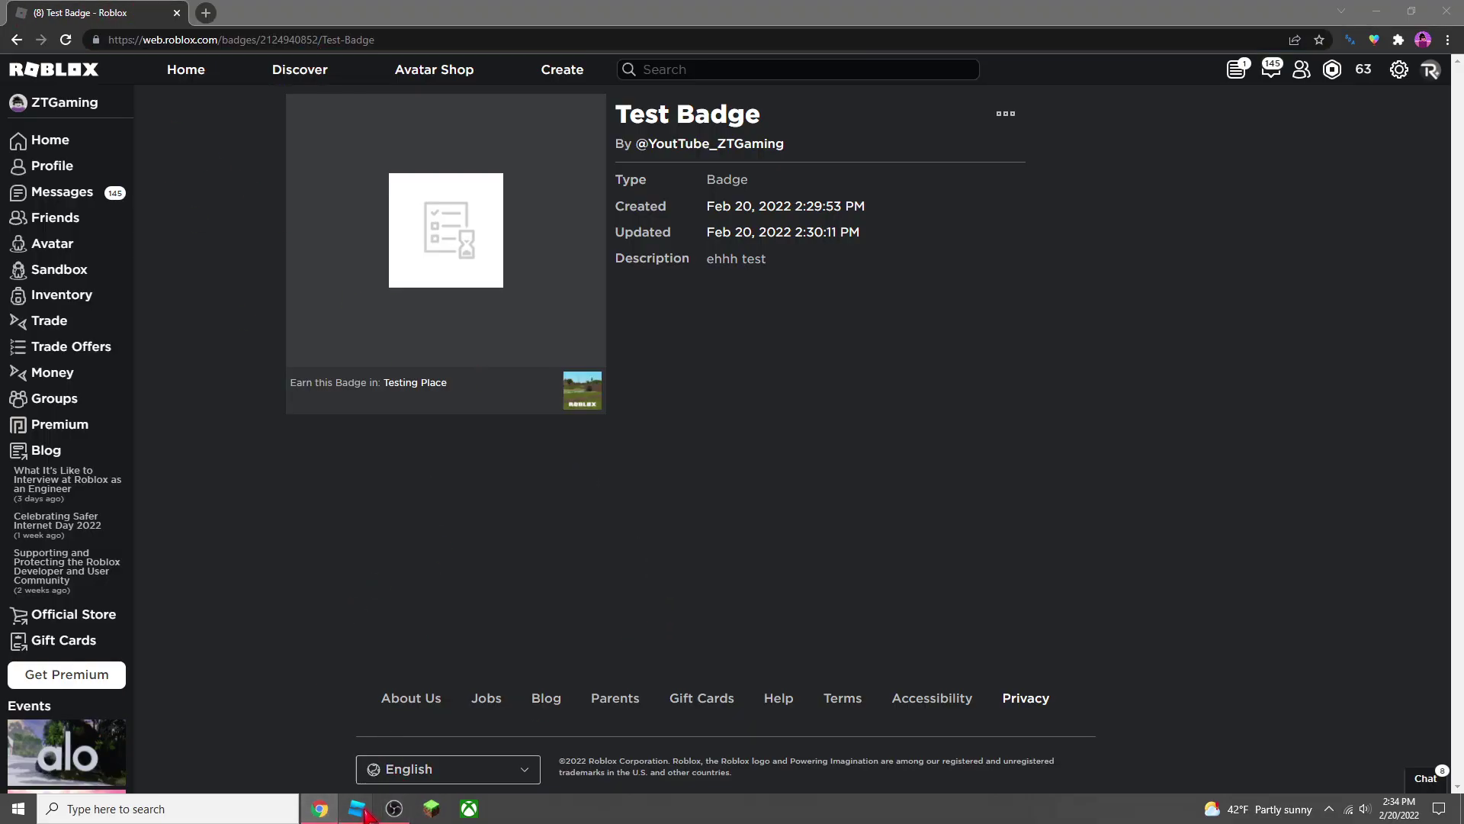
{"action": "left_click", "coordinate": [418, 766]}
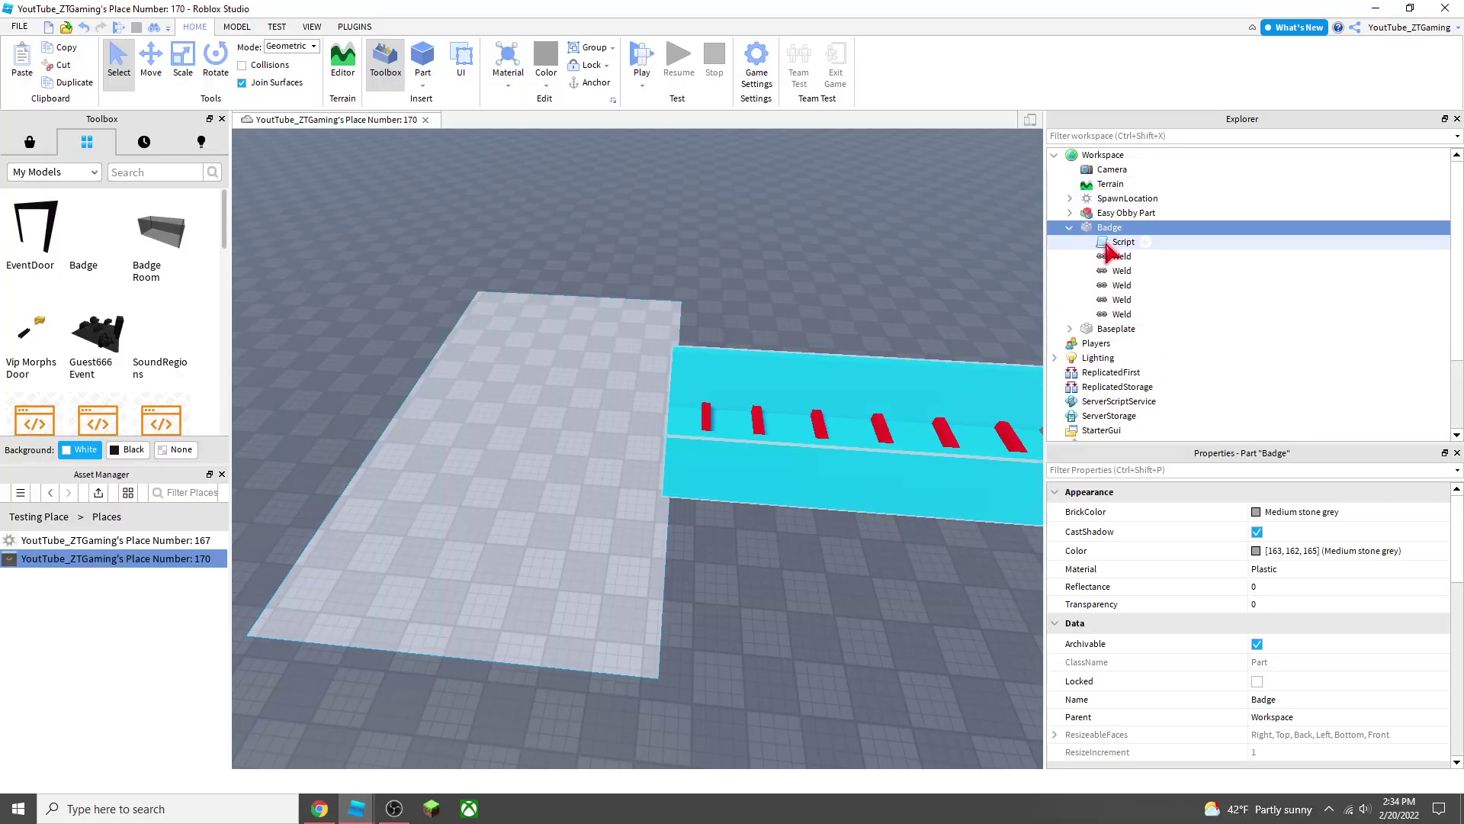
{"action": "double_click", "coordinate": [1107, 243]}
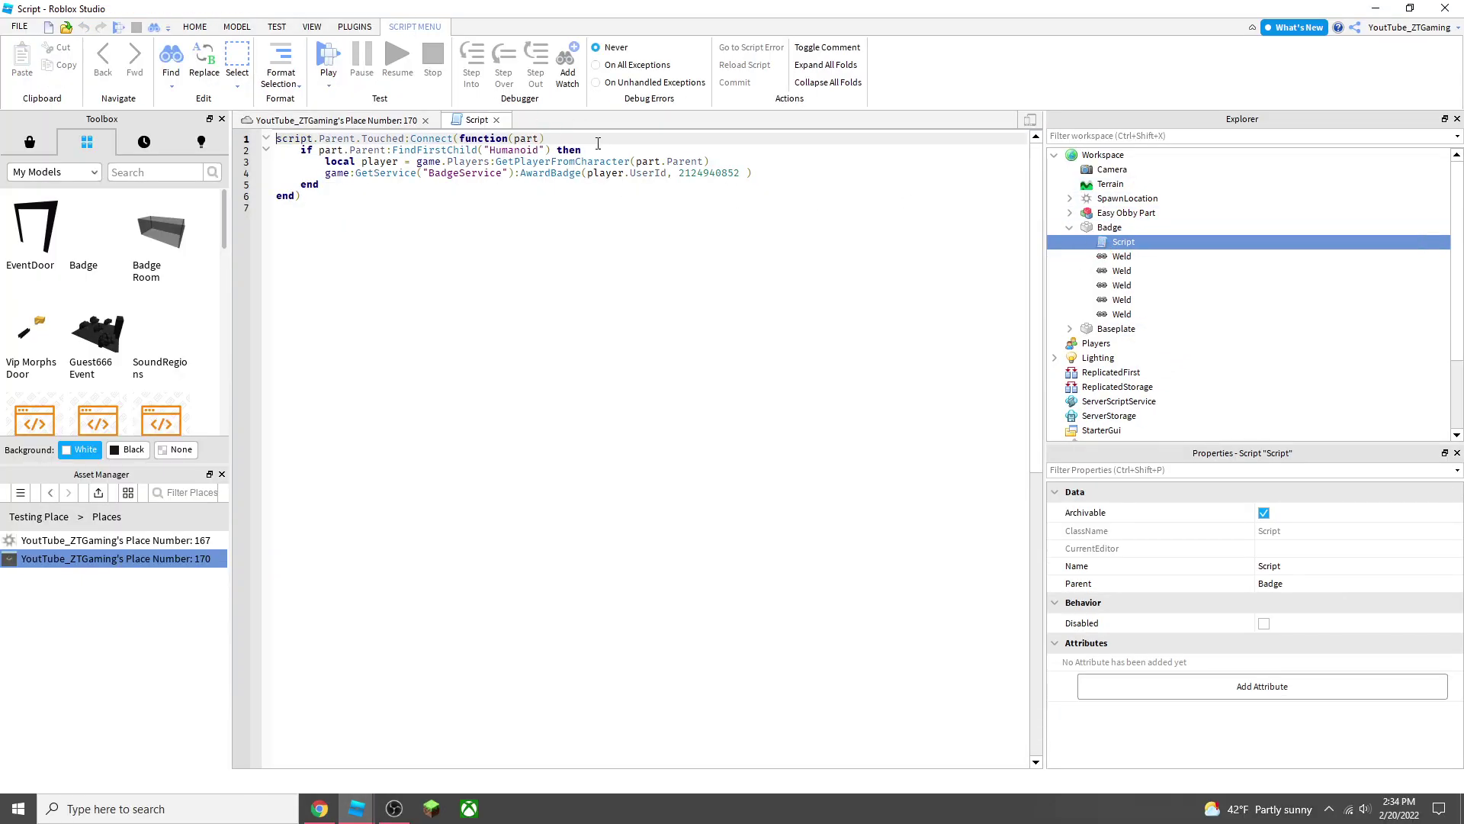
{"action": "left_click", "coordinate": [496, 120]}
{"action": "left_click", "coordinate": [778, 238]}
{"action": "left_click", "coordinate": [1069, 228]}
Step: Examine the obby layout from the spawn location to the Badge floor part from several angles
{"action": "right_click_drag", "start_coordinate": [898, 240], "coordinate": [877, 234]}
{"action": "key", "text": "s"}
{"action": "key", "text": "d"}
{"action": "right_click_drag", "start_coordinate": [572, 243], "coordinate": [668, 292]}
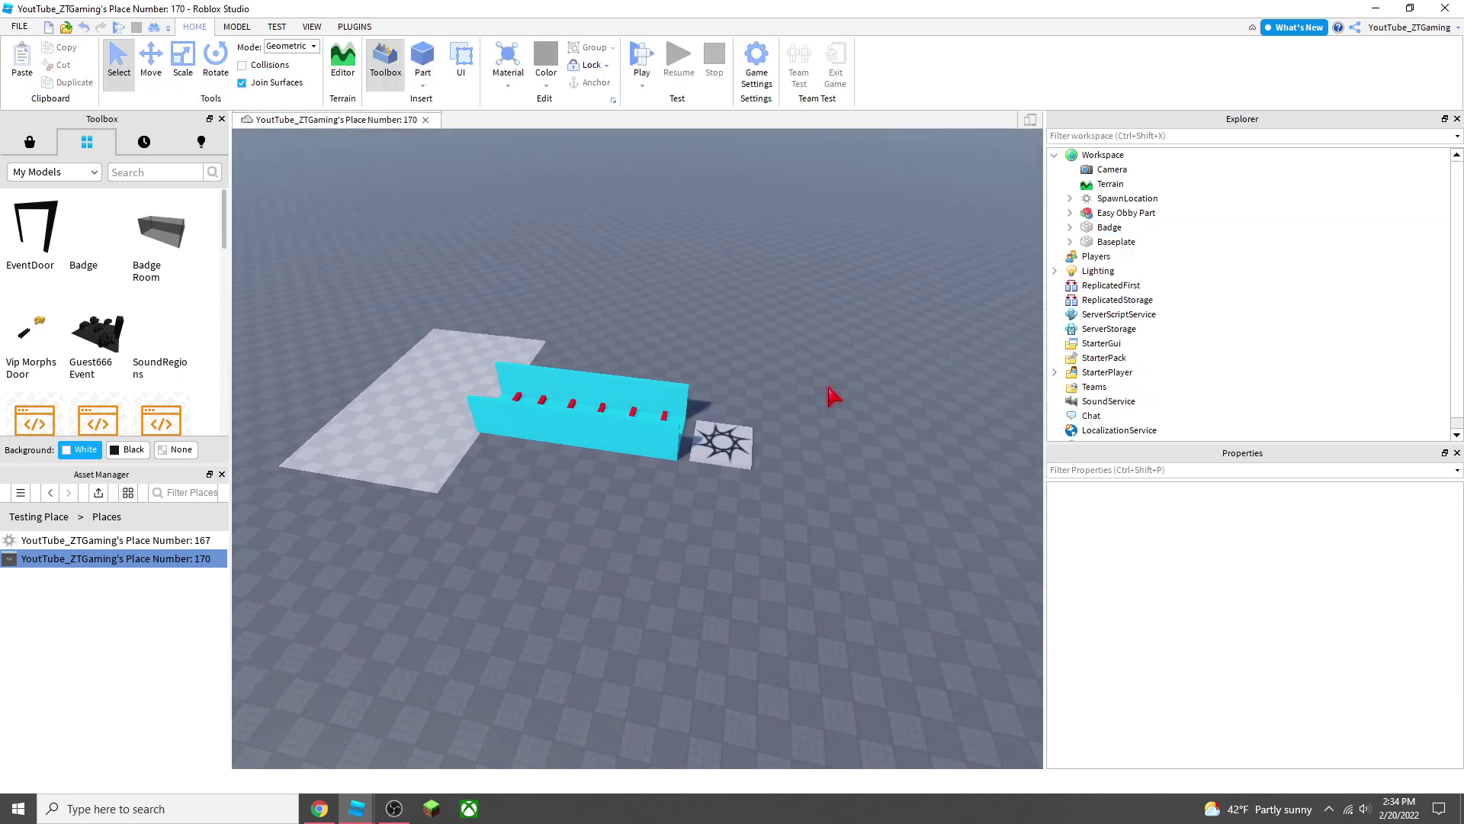
{"action": "key", "text": "w"}
{"action": "key", "text": "d"}
{"action": "key", "text": "a"}
{"action": "key", "text": "s"}
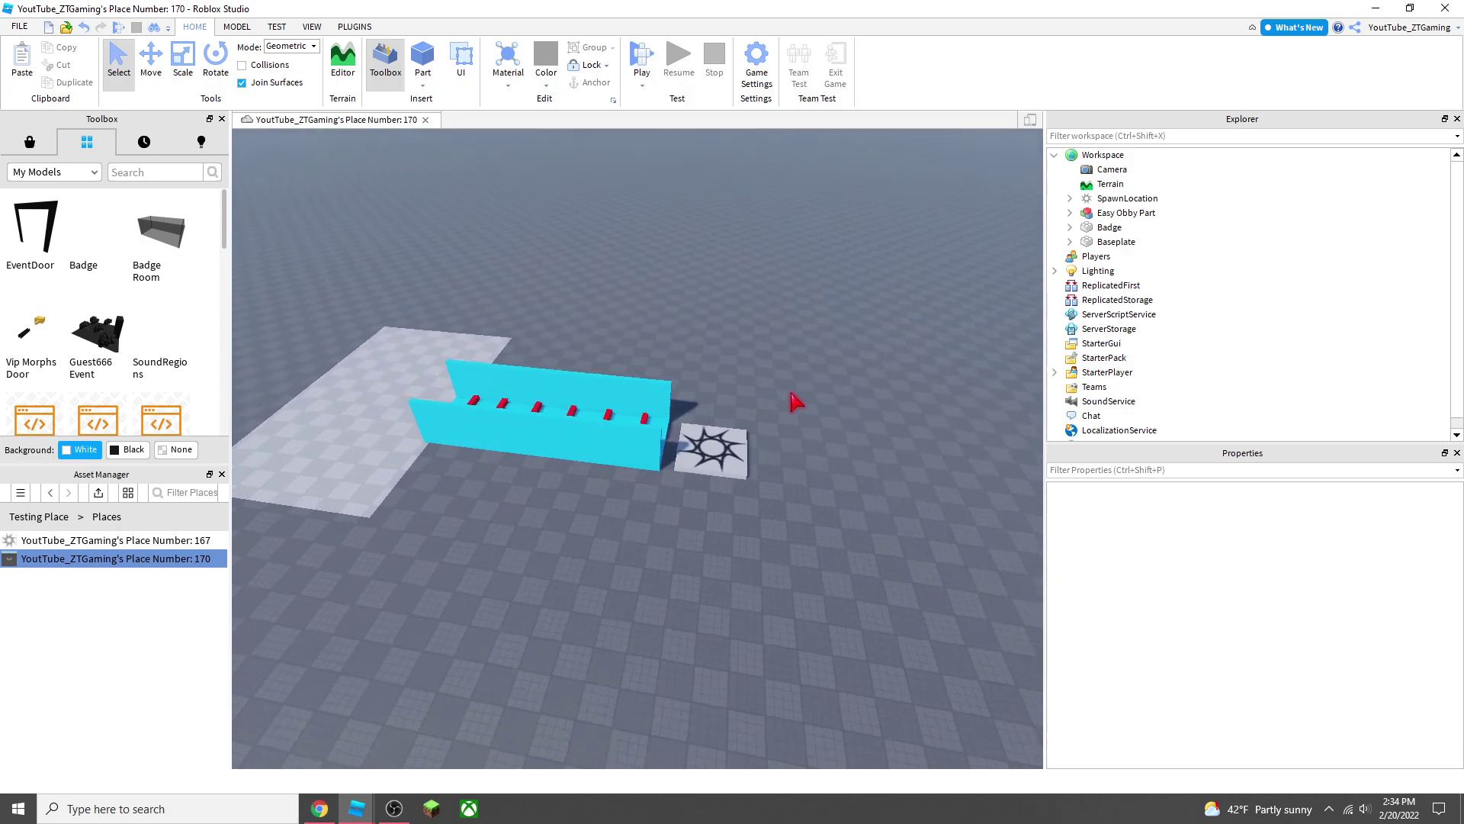
{"action": "right_click_drag", "start_coordinate": [792, 393], "coordinate": [741, 418]}
{"action": "key", "text": "d"}
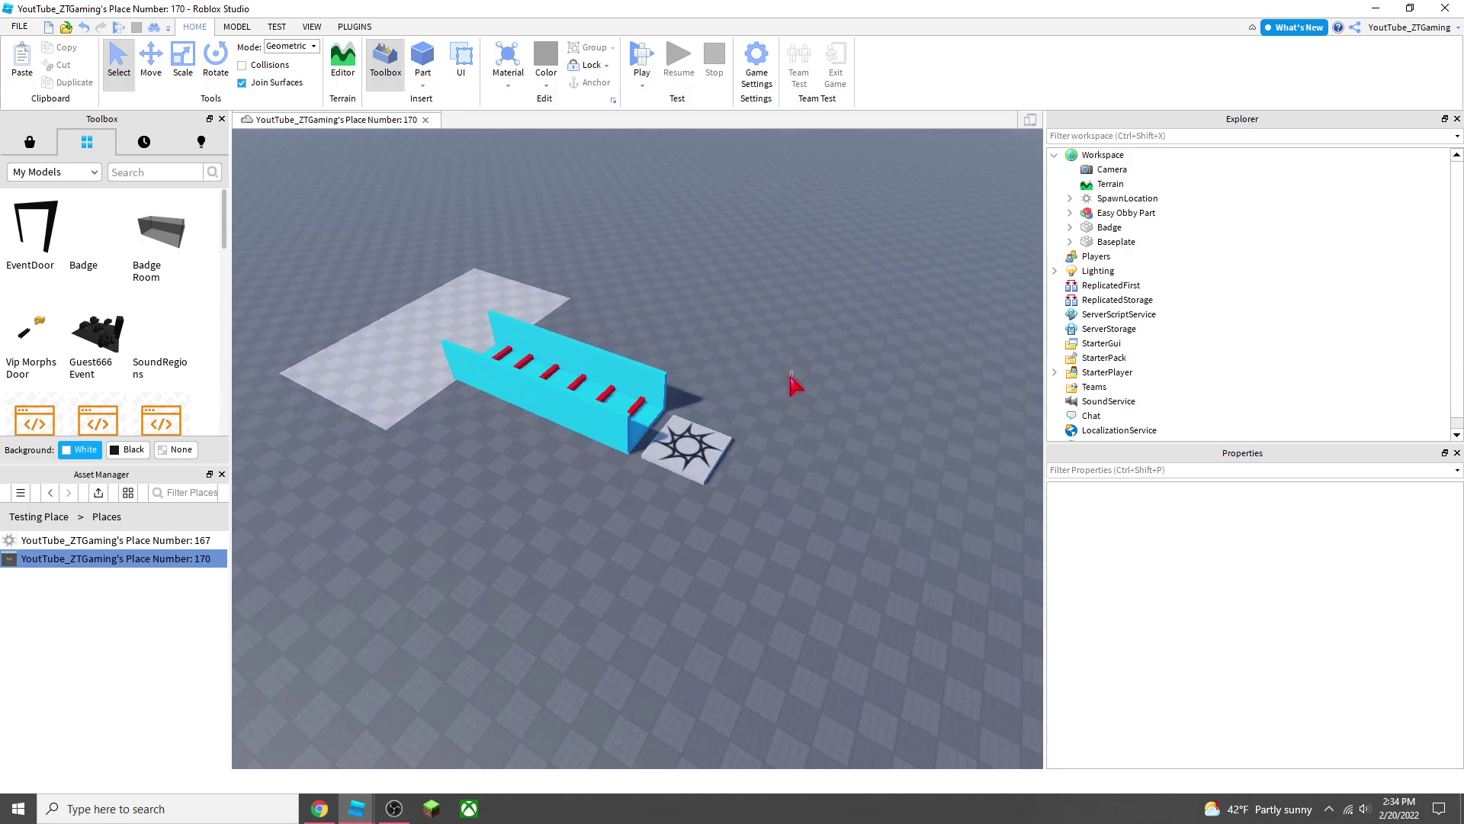
{"action": "key", "text": "w"}
{"action": "right_click_drag", "start_coordinate": [791, 375], "coordinate": [807, 373]}
{"action": "key", "text": "a"}
Step: Open the Badge part's script and select the badge ID in the AwardBadge line
{"action": "left_click", "coordinate": [686, 344]}
{"action": "key", "text": "d"}
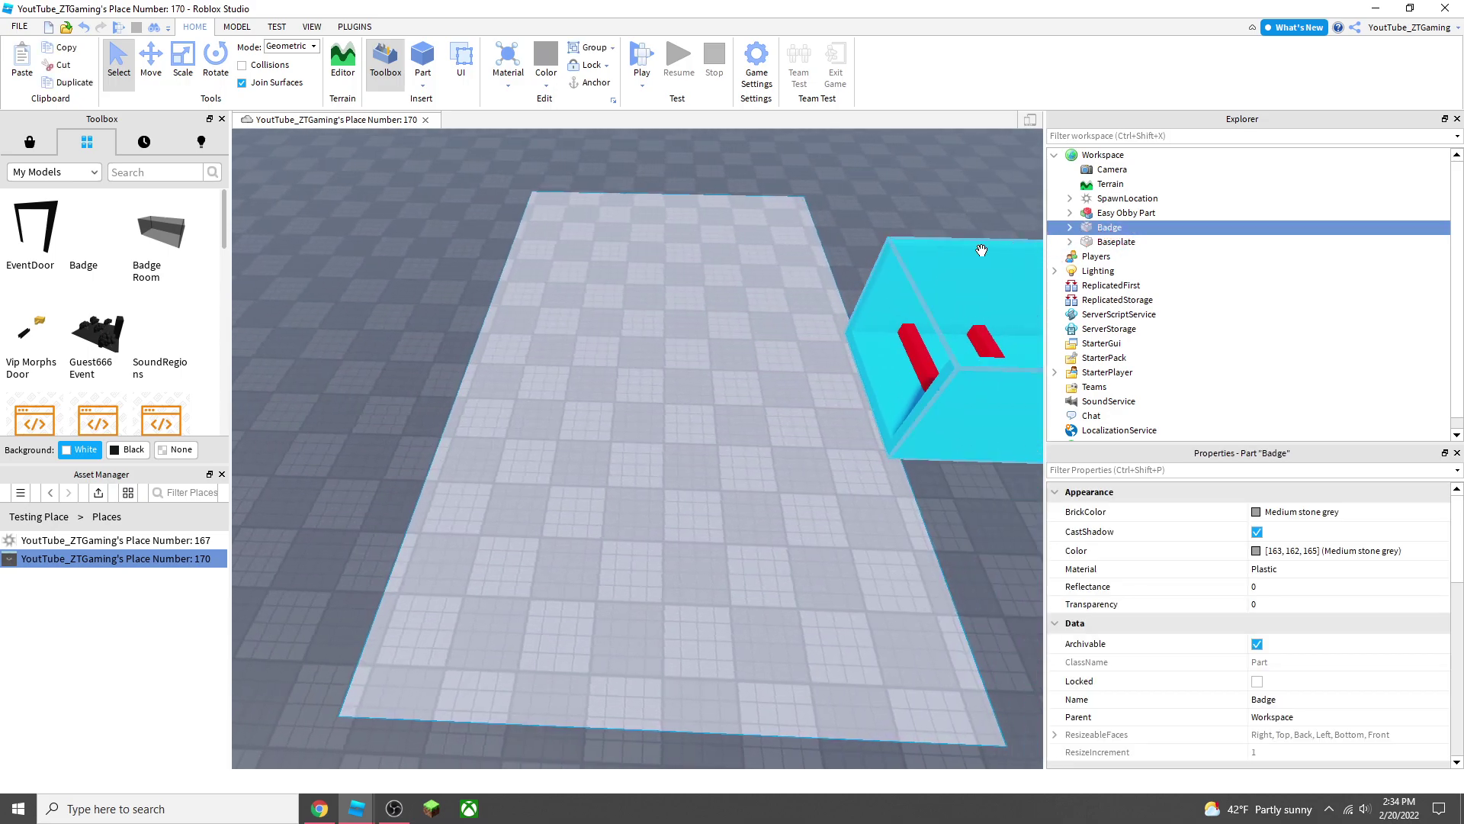
{"action": "key", "text": "s"}
{"action": "key", "text": "w"}
{"action": "right_click_drag", "start_coordinate": [713, 405], "coordinate": [1010, 328]}
{"action": "key", "text": "d"}
{"action": "key", "text": "s"}
{"action": "key", "text": "a"}
{"action": "left_click", "coordinate": [1069, 228]}
{"action": "double_click", "coordinate": [1101, 243]}
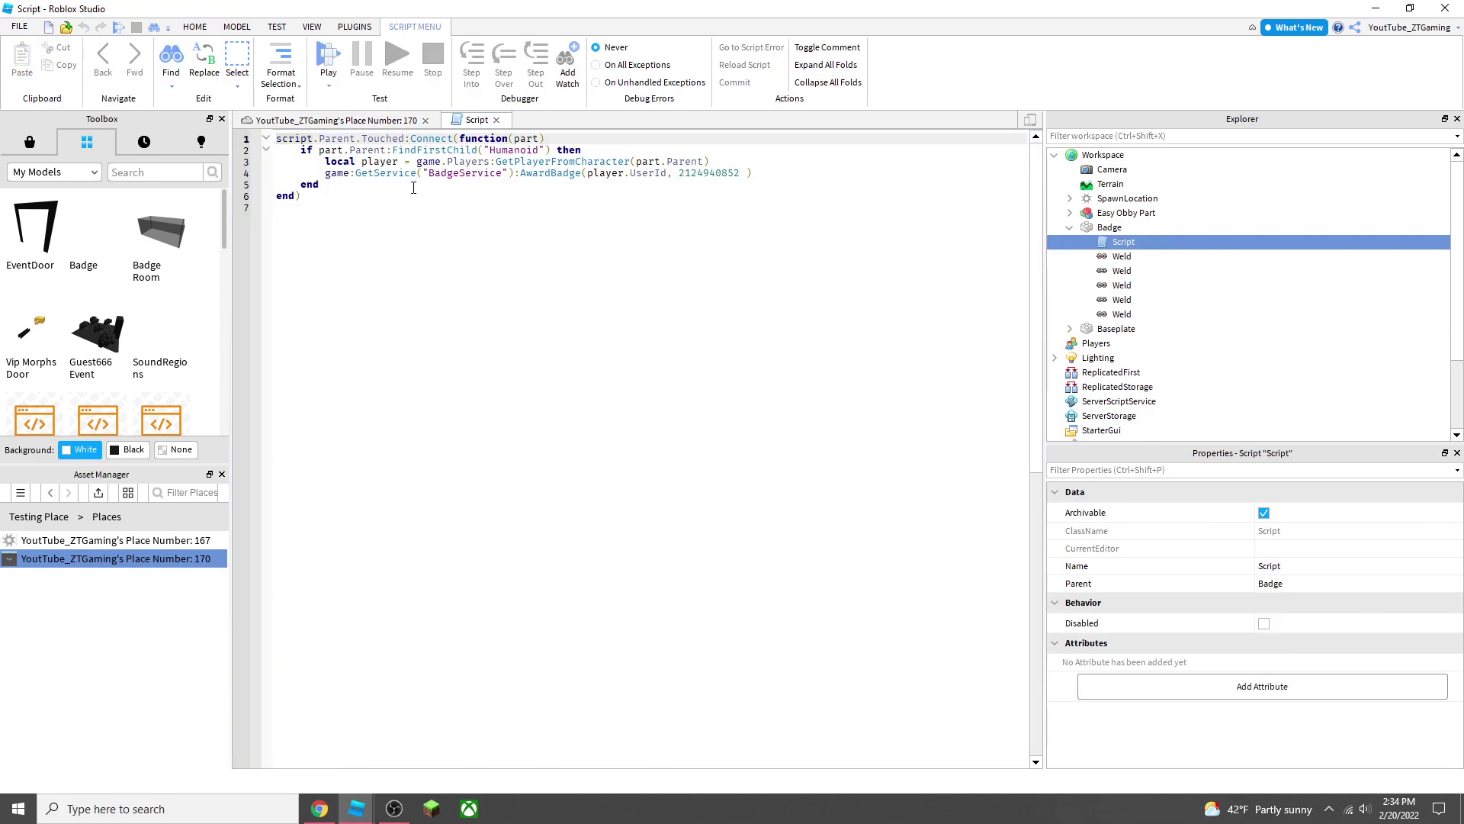
{"action": "double_click", "coordinate": [698, 174]}
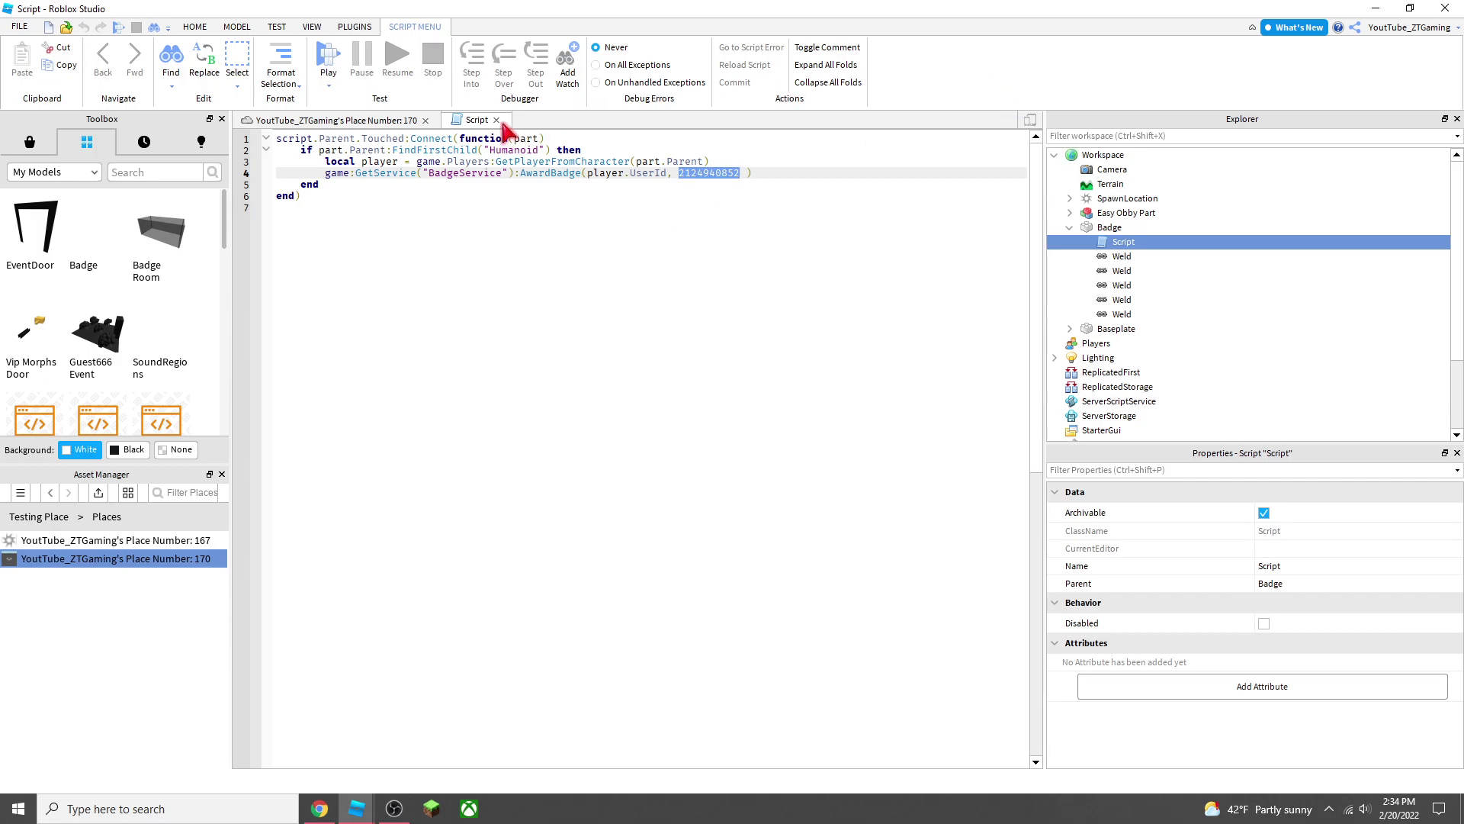
Step: Switch to the browser and copy the badge ID from the Test Badge page's web address
{"action": "left_click", "coordinate": [332, 807]}
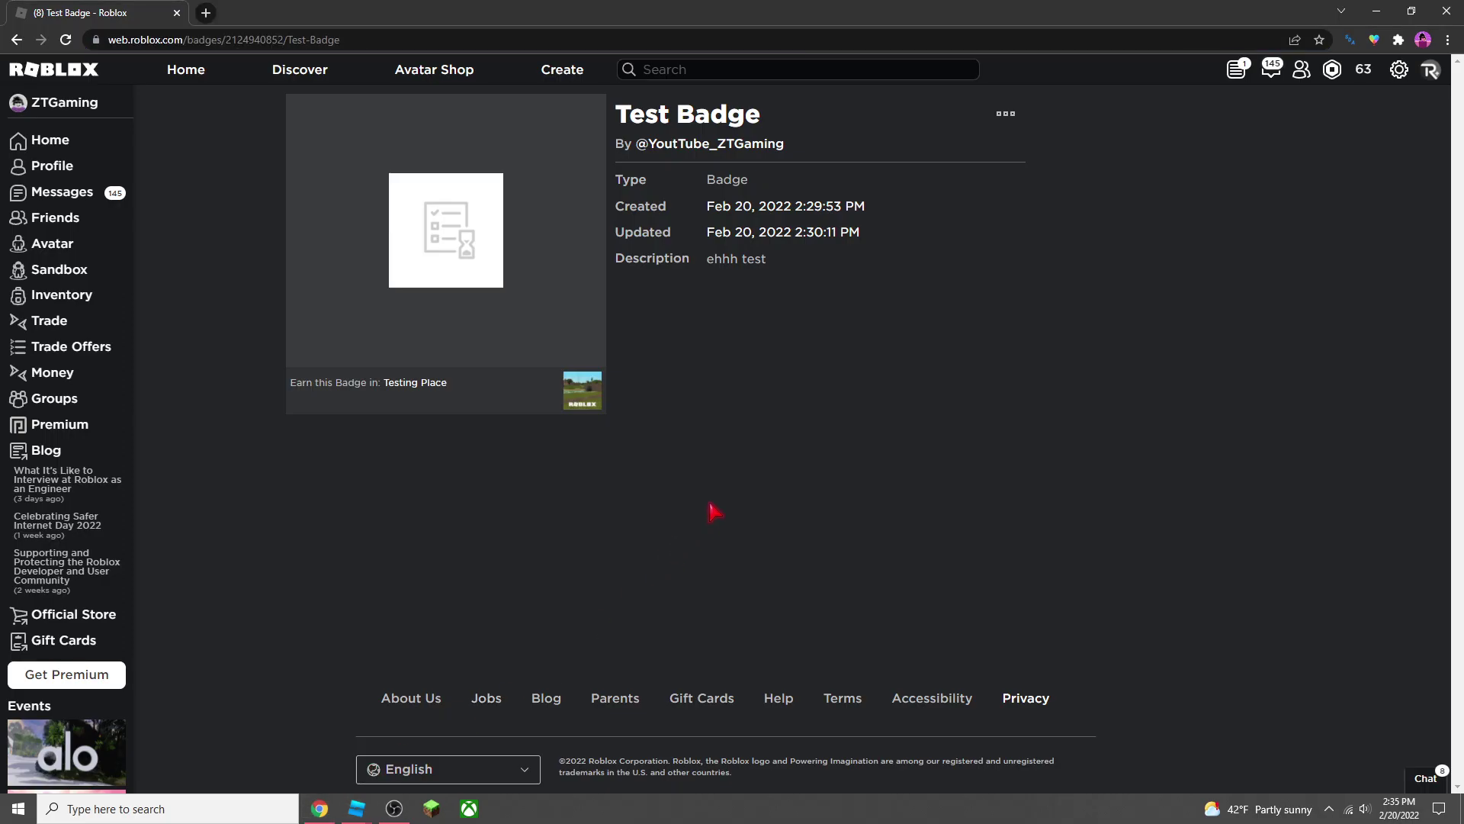
{"action": "left_click", "coordinate": [238, 40]}
{"action": "left_click", "coordinate": [845, 330]}
{"action": "double_click", "coordinate": [266, 40]}
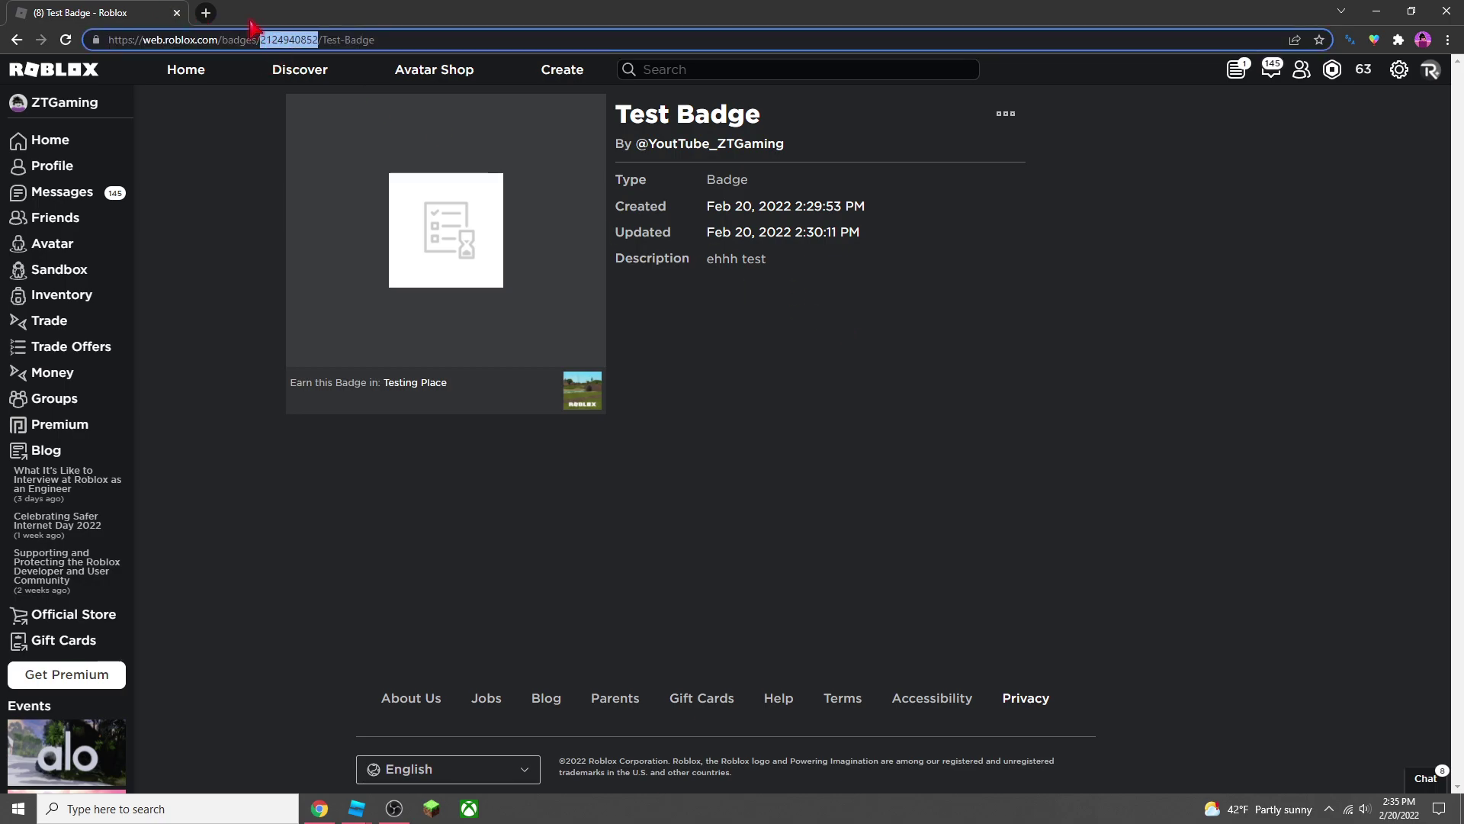
{"action": "left_click", "coordinate": [778, 383]}
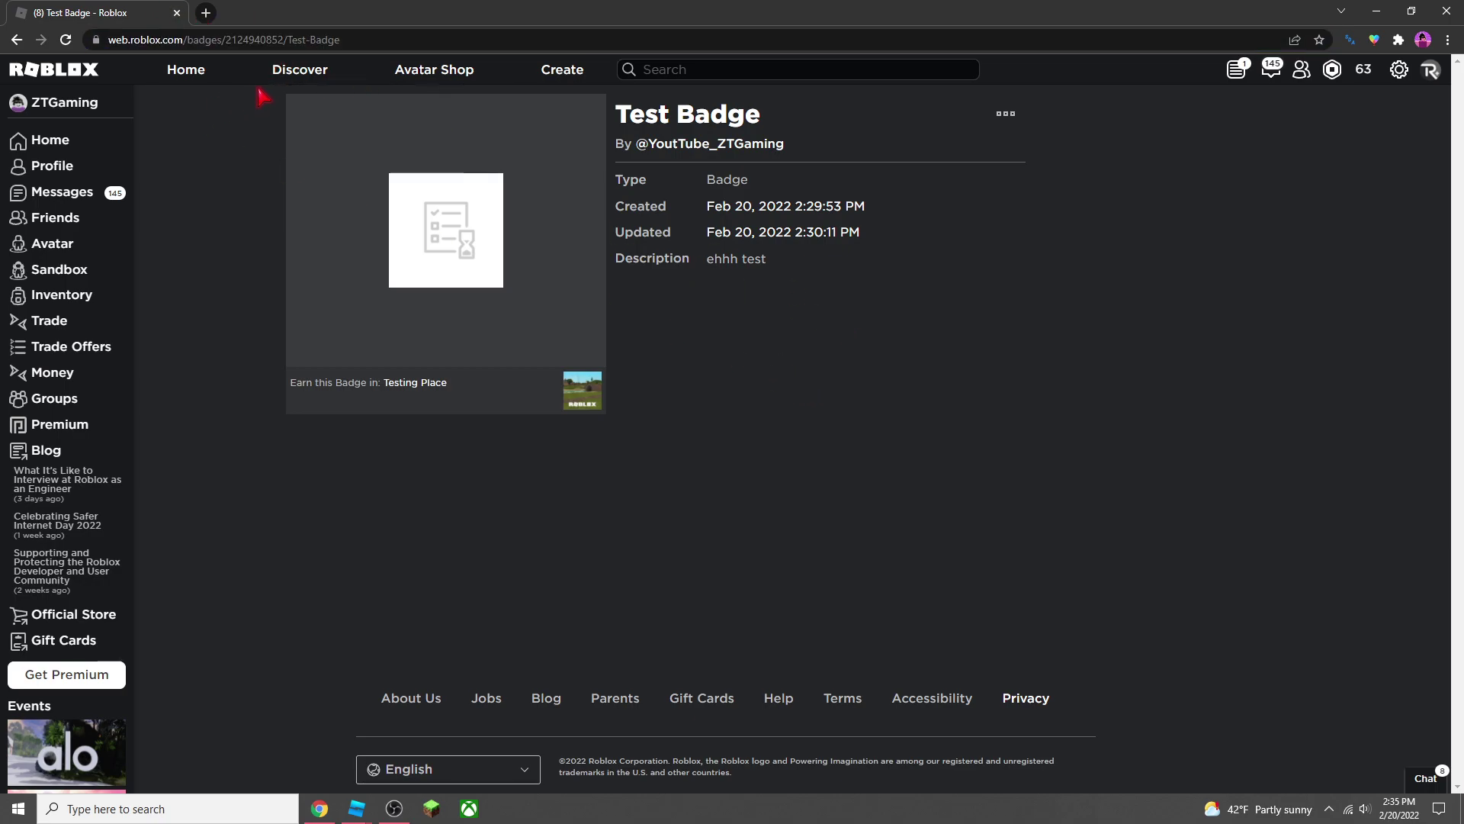
{"action": "double_click", "coordinate": [256, 40]}
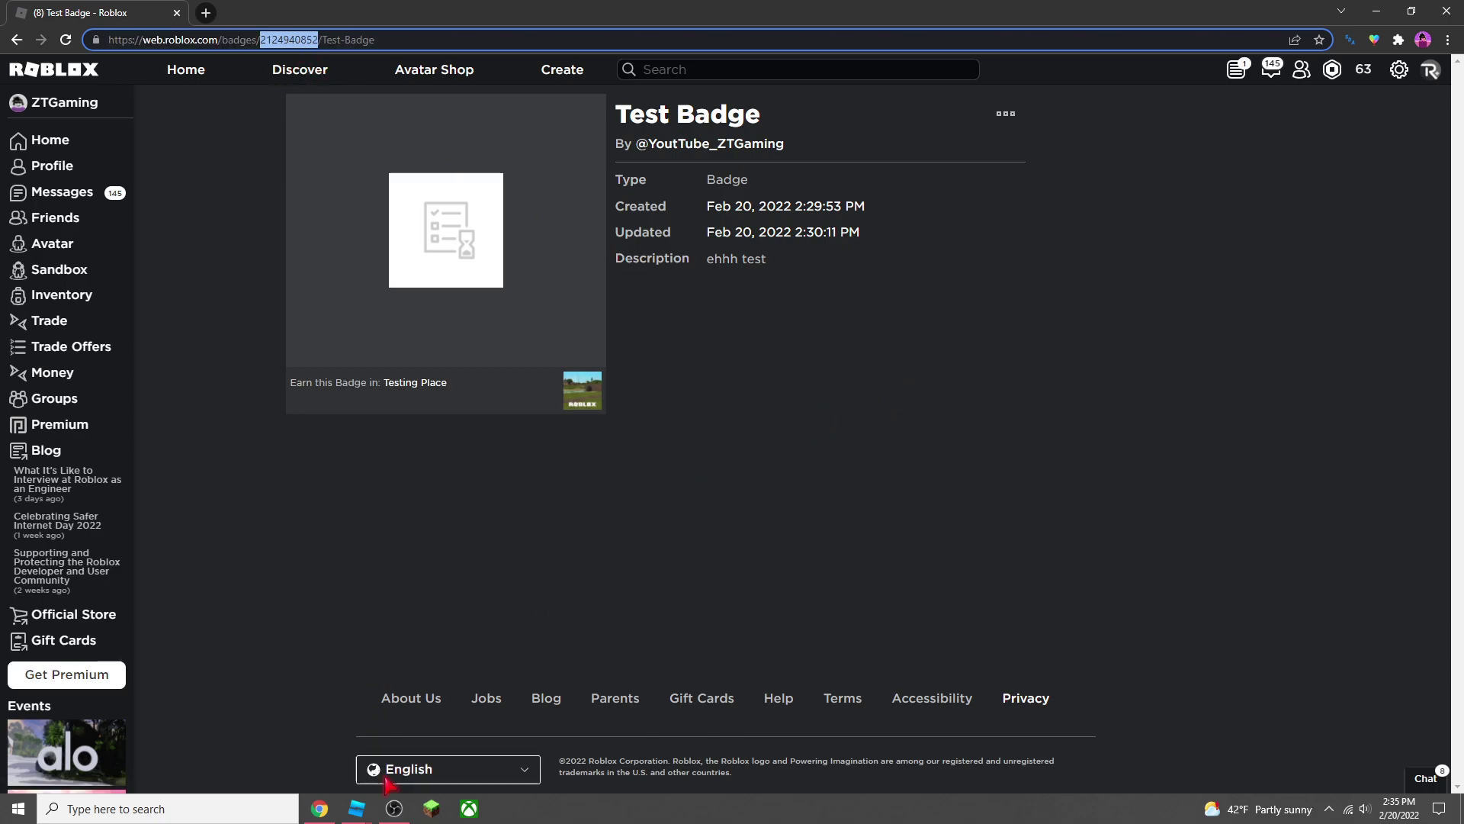
Step: Paste the copied badge ID over the one in the AwardBadge line of Place Number: 170's Badge script, and close the script
{"action": "mouse_move", "coordinate": [358, 807]}
{"action": "left_click", "coordinate": [435, 736]}
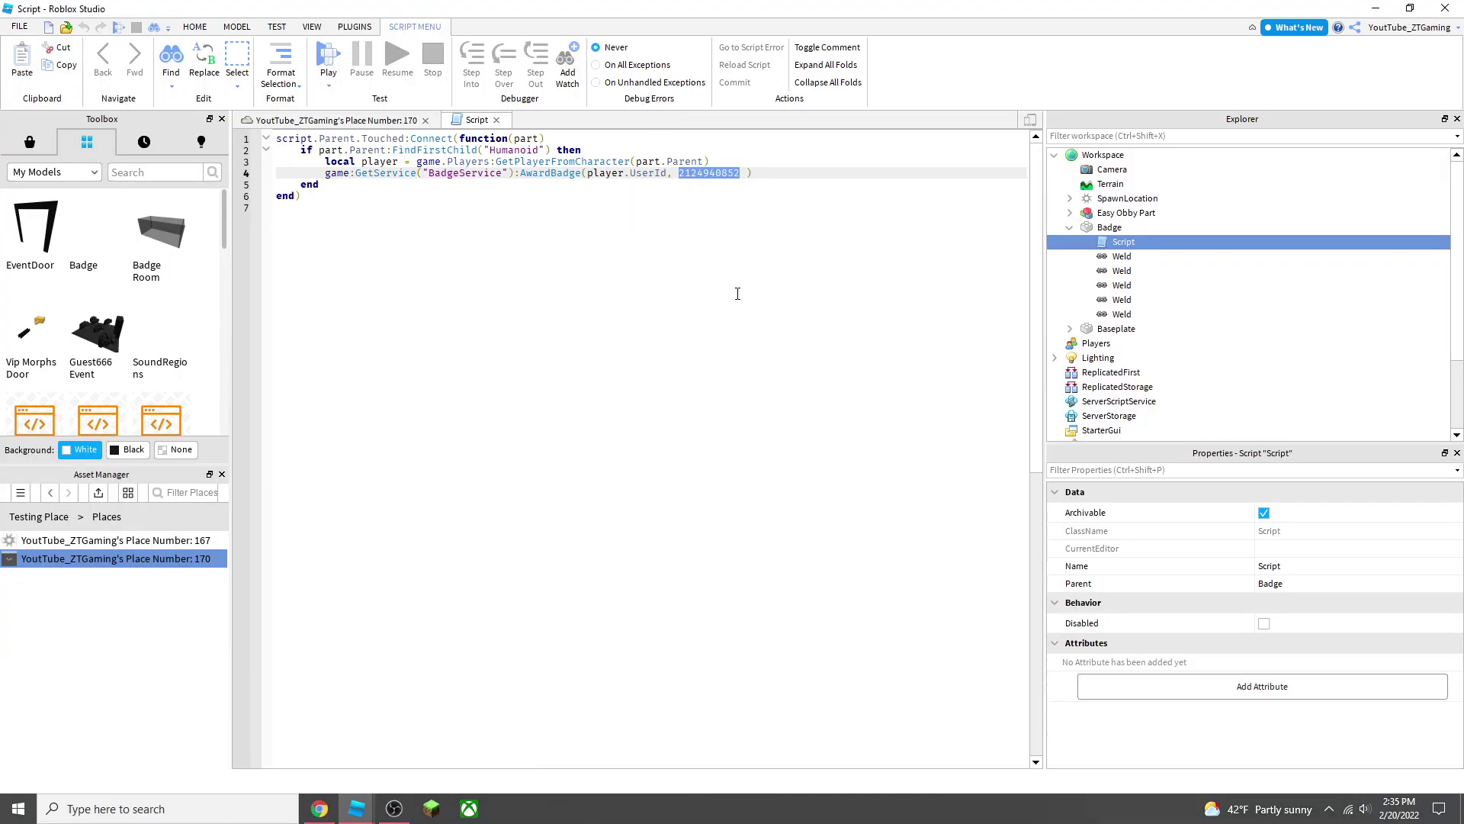
{"action": "left_click", "coordinate": [708, 173]}
{"action": "double_click", "coordinate": [708, 172]}
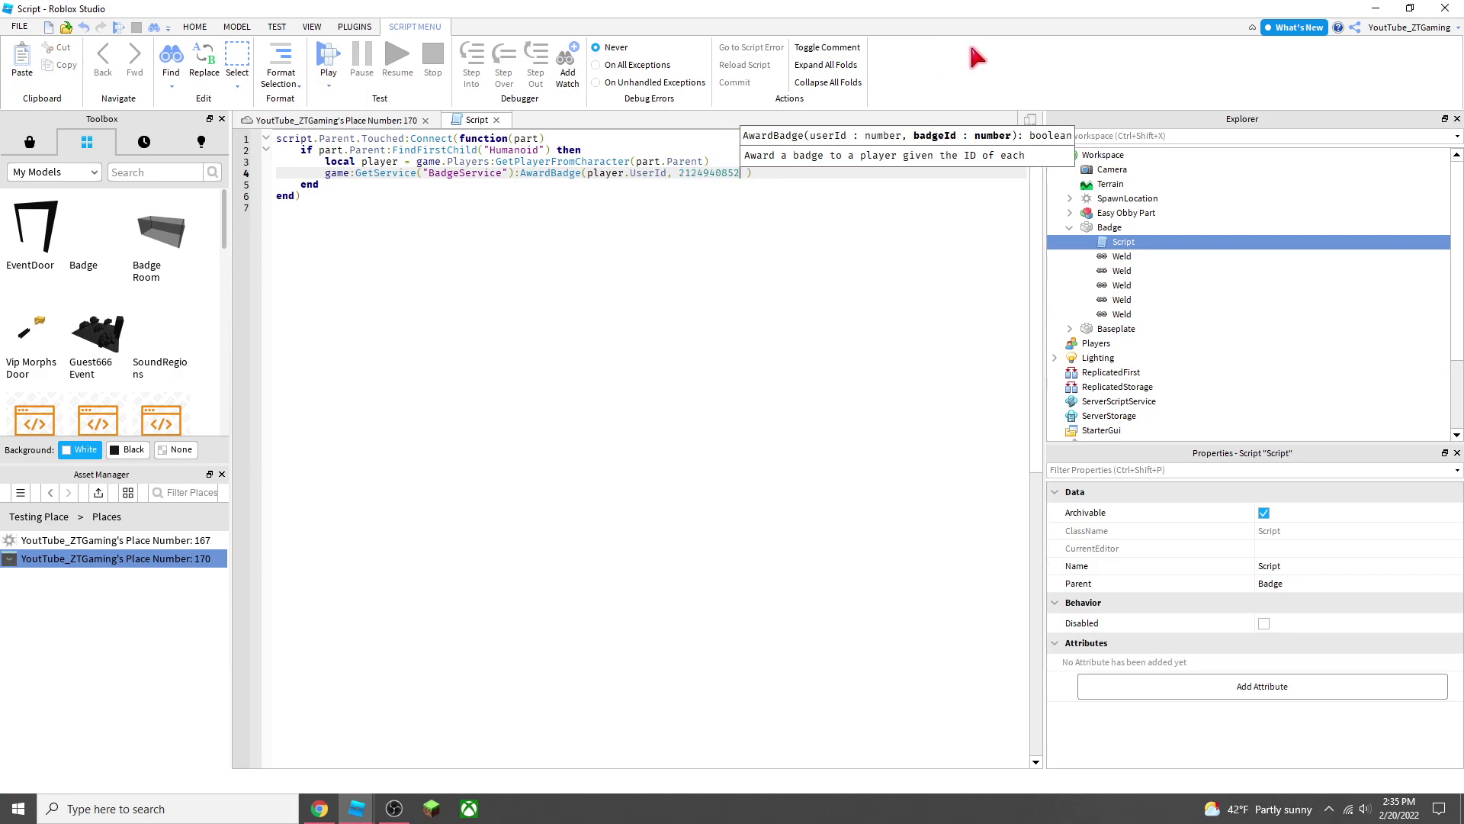
{"action": "left_click", "coordinate": [498, 121]}
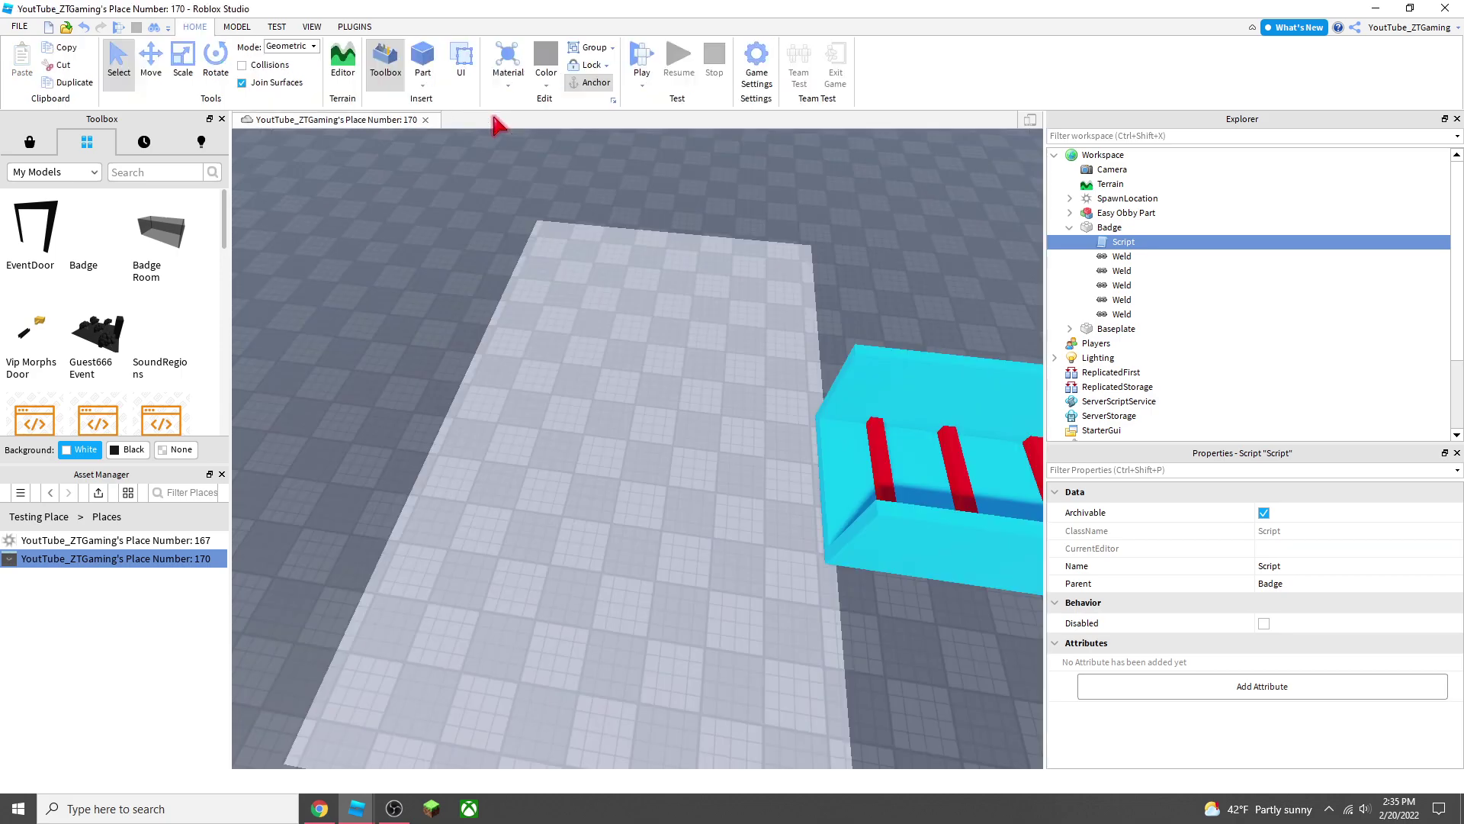
{"action": "left_click", "coordinate": [913, 254]}
{"action": "right_click_drag", "start_coordinate": [913, 254], "coordinate": [915, 256]}
{"action": "key", "text": "d"}
{"action": "left_click", "coordinate": [1069, 228]}
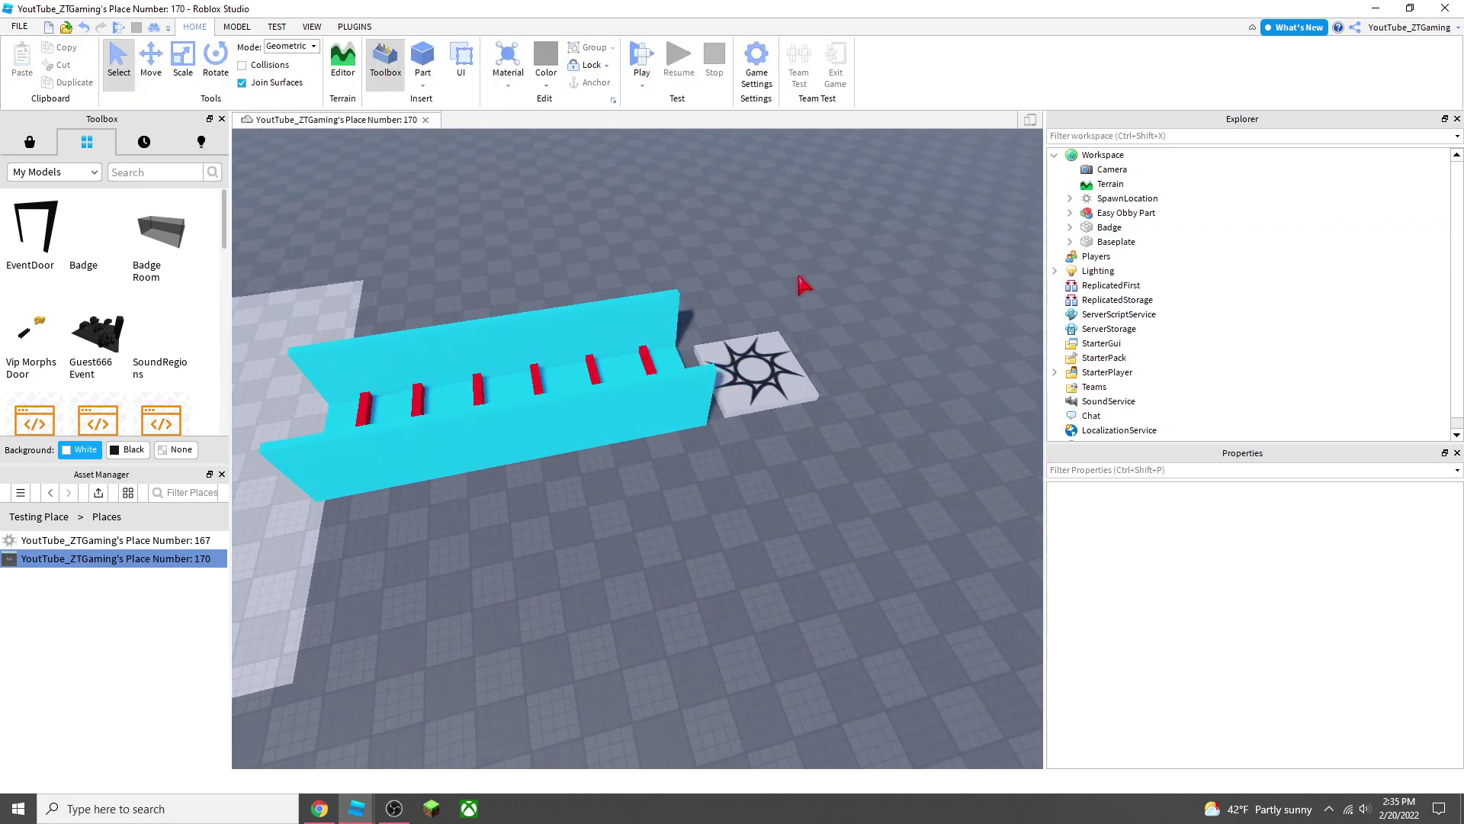
Step: Switch to the Place Number: 167 window and delete the grey Badge floor part between the two doors
{"action": "scroll", "coordinate": [784, 288], "scroll_direction": "down", "scroll_amount": 5}
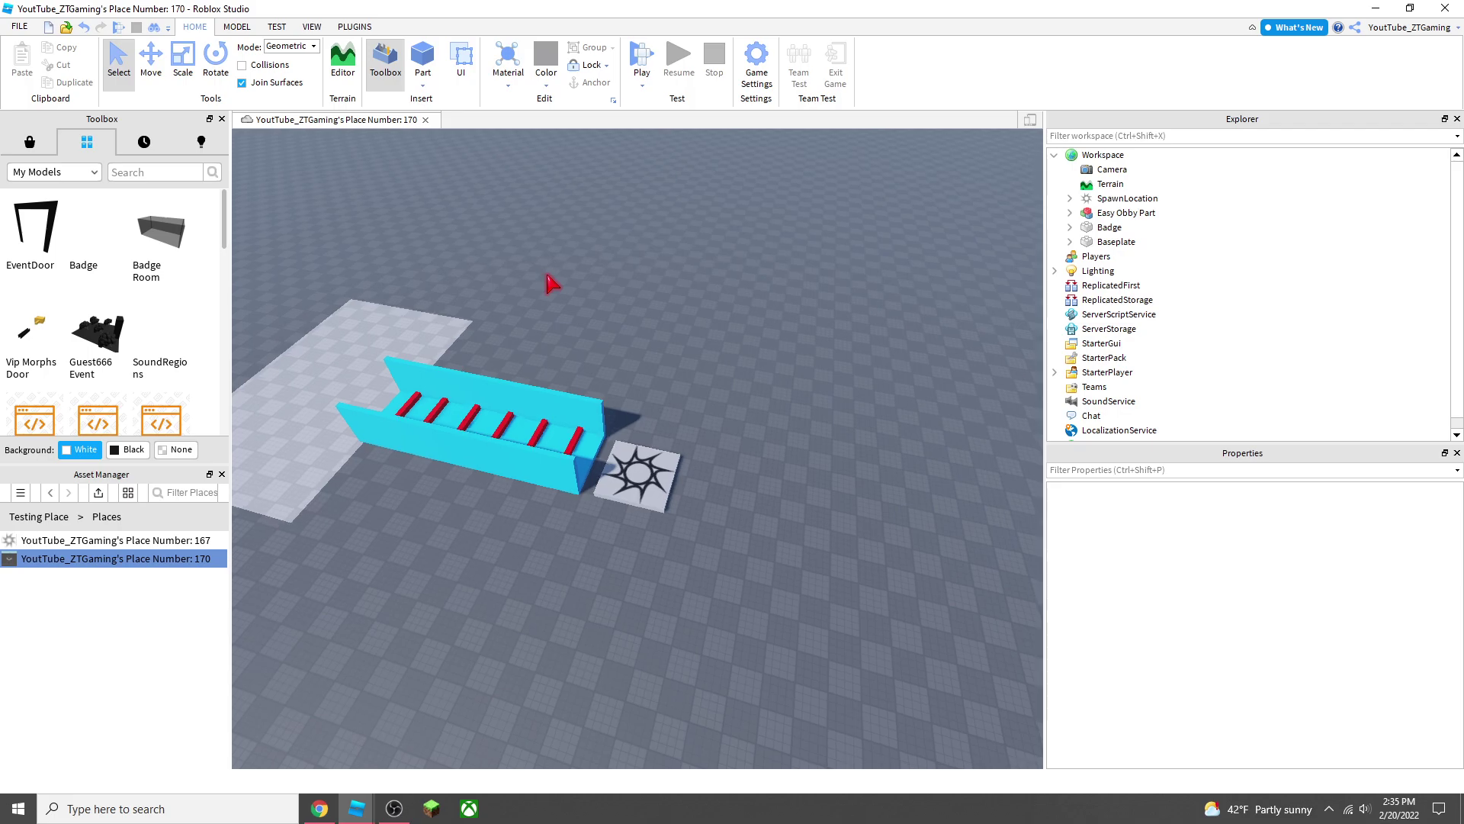
{"action": "key", "text": "a"}
{"action": "right_click_drag", "start_coordinate": [404, 745], "coordinate": [406, 745]}
{"action": "mouse_move", "coordinate": [356, 807]}
{"action": "left_click", "coordinate": [450, 755]}
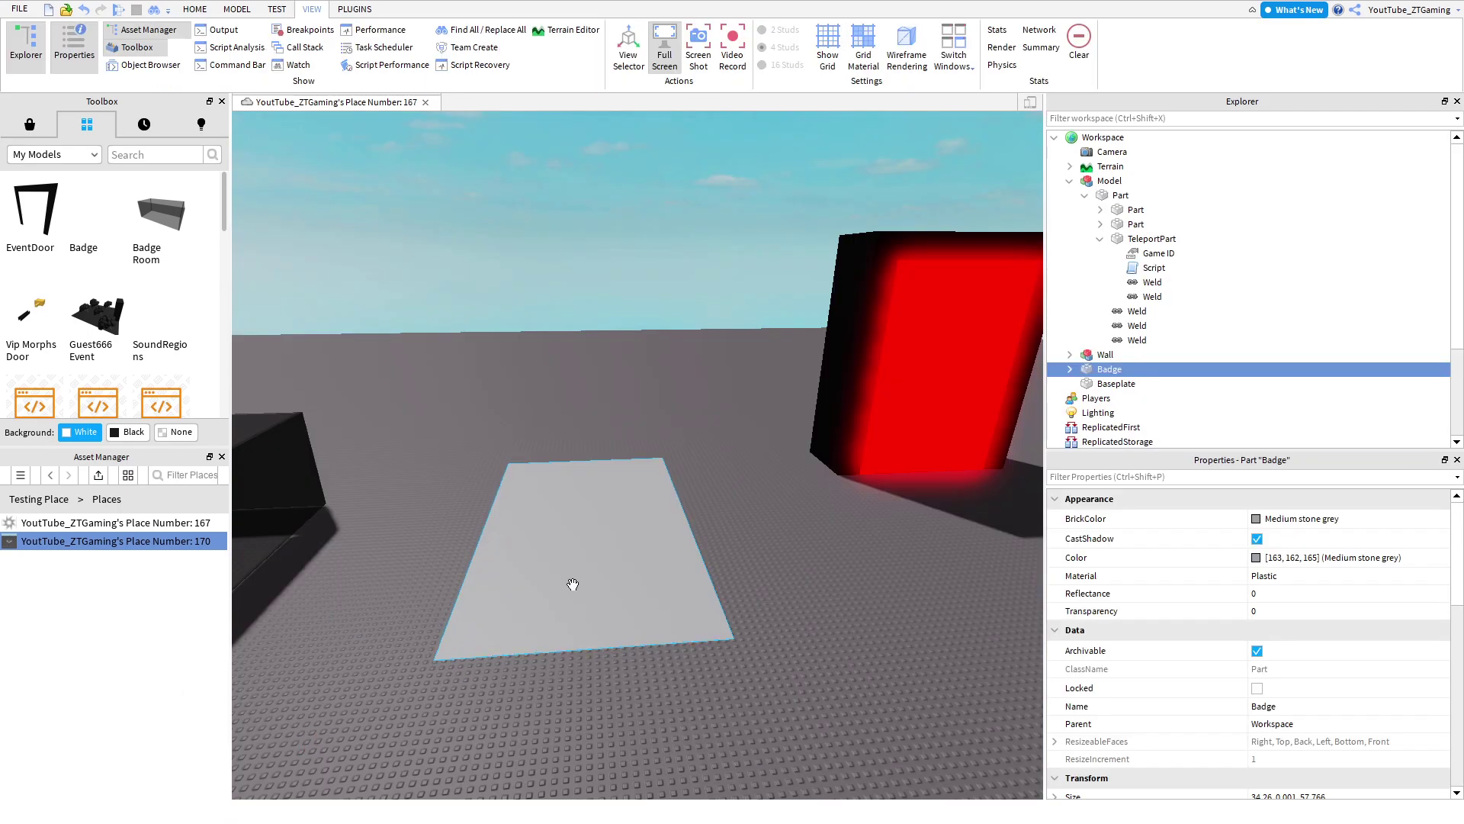
{"action": "key", "text": "a"}
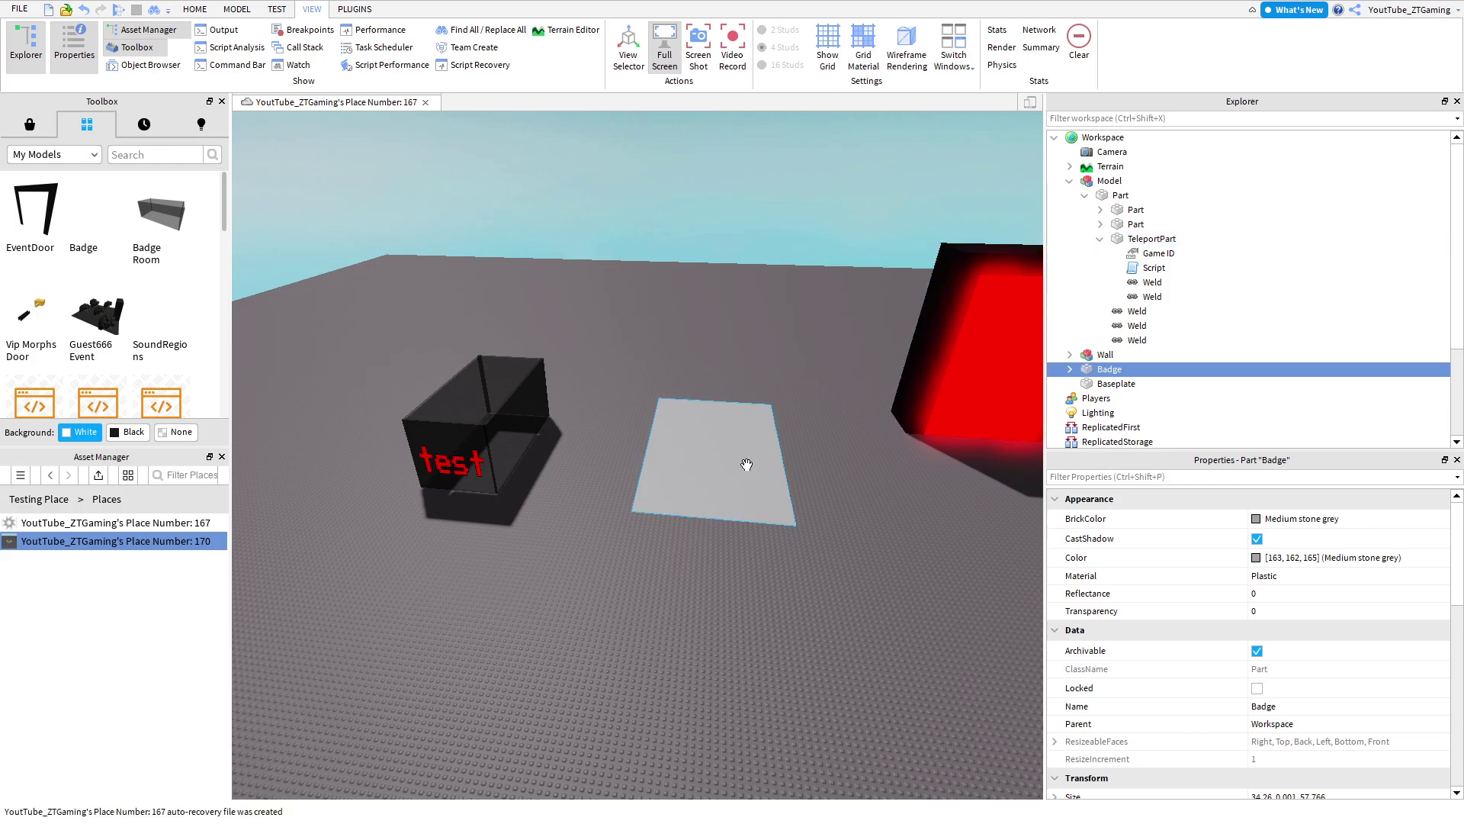
{"action": "key", "text": "Delete"}
Step: Rearrange the badge door marked "test" and the red teleport door on the baseplate by moving and rotating them
{"action": "left_click_drag", "start_coordinate": [488, 488], "coordinate": [687, 474]}
{"action": "right_click_drag", "start_coordinate": [519, 425], "coordinate": [640, 392]}
{"action": "key", "text": "w"}
{"action": "key", "text": "d"}
{"action": "left_click_drag", "start_coordinate": [702, 338], "coordinate": [586, 478]}
{"action": "left_click", "coordinate": [205, 11]}
{"action": "key", "text": "ctrl+r"}
{"action": "key", "text": "ctrl+r"}
{"action": "left_click_drag", "start_coordinate": [608, 356], "coordinate": [856, 451]}
{"action": "key", "text": "ctrl+r"}
{"action": "key", "text": "ctrl+r"}
{"action": "key", "text": "ctrl+r"}
{"action": "key", "text": "a"}
{"action": "left_click", "coordinate": [360, 156]}
Step: Search the Toolbox marketplace models for "spawn", insert the Neutral Spawn Location near the two doors and clear the search
{"action": "key", "text": "a"}
{"action": "right_click_drag", "start_coordinate": [360, 156], "coordinate": [518, 267]}
{"action": "left_click", "coordinate": [31, 131]}
{"action": "left_click", "coordinate": [113, 154]}
{"action": "type", "text": "spawn"}
{"action": "key", "text": "Return"}
{"action": "left_click", "coordinate": [35, 273]}
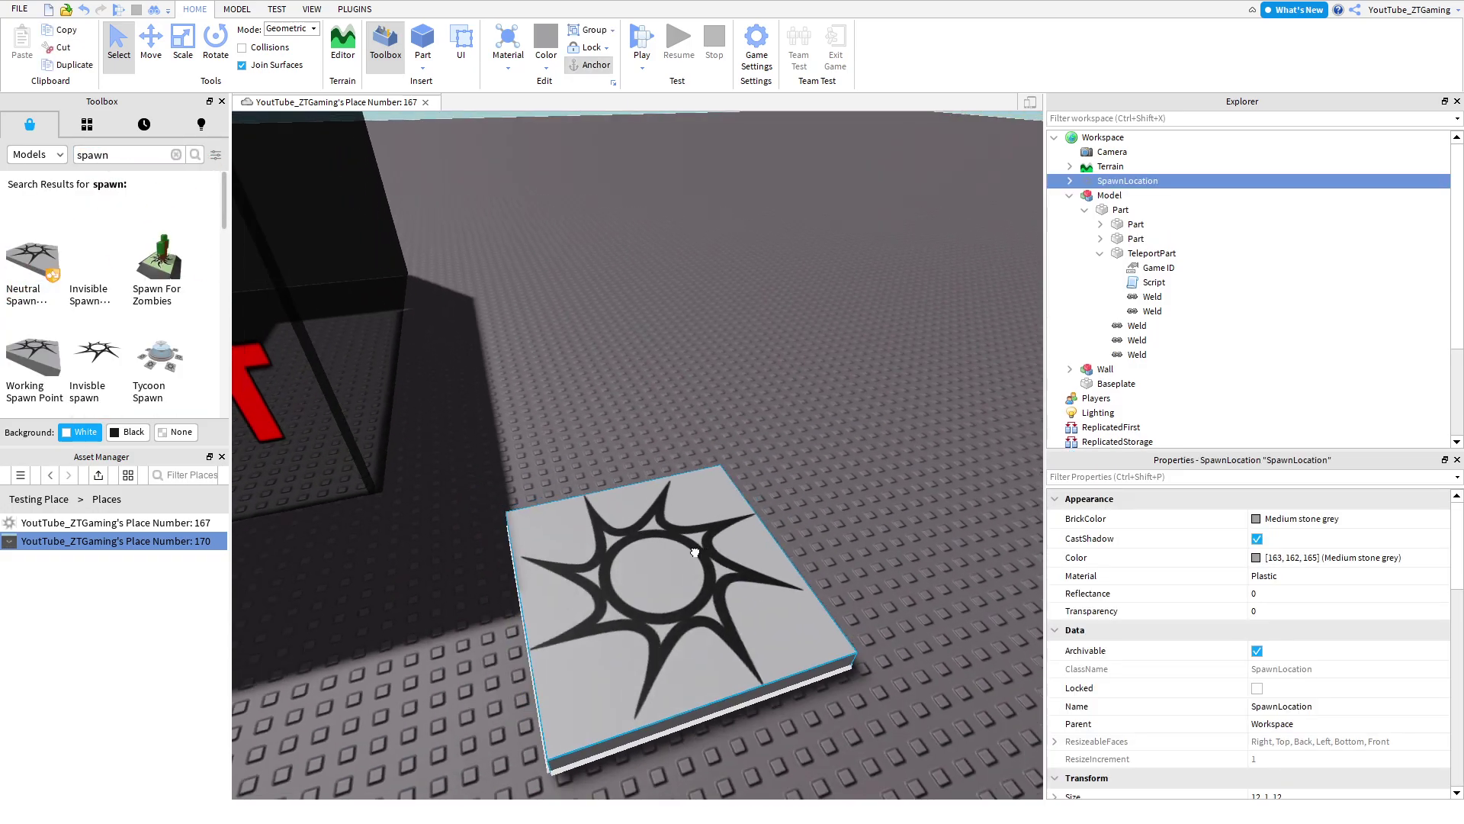
{"action": "left_click", "coordinate": [175, 155]}
{"action": "right_click_drag", "start_coordinate": [568, 281], "coordinate": [615, 267]}
{"action": "left_click", "coordinate": [615, 267]}
{"action": "key", "text": "s"}
{"action": "scroll", "coordinate": [794, 215], "scroll_direction": "down", "scroll_amount": 3}
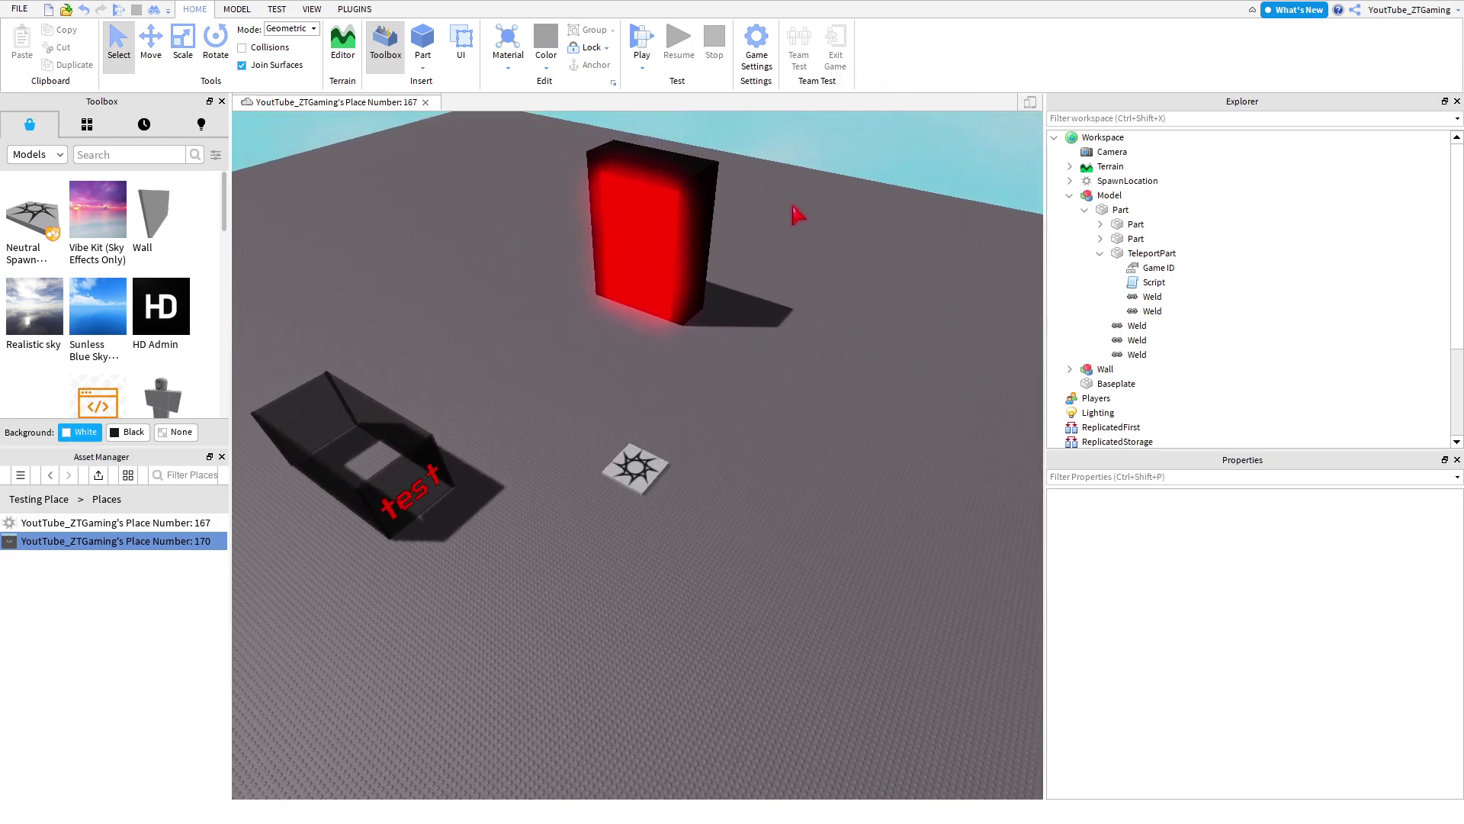
Step: Collapse the TeleportPart, its parent Part and the door's Model in the Explorer tree
{"action": "left_click", "coordinate": [1100, 253]}
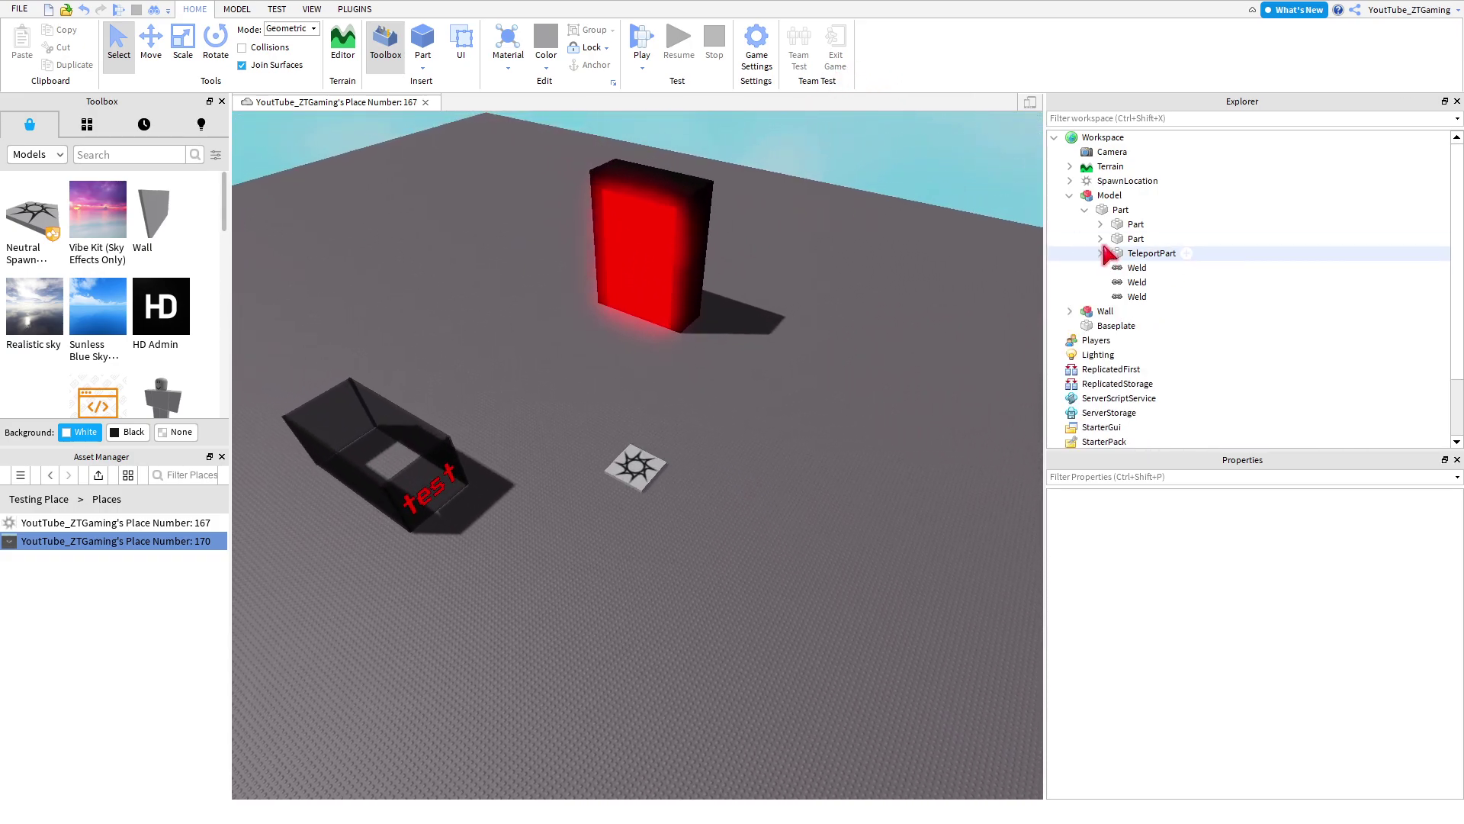
{"action": "left_click", "coordinate": [1084, 209]}
{"action": "left_click", "coordinate": [1069, 195]}
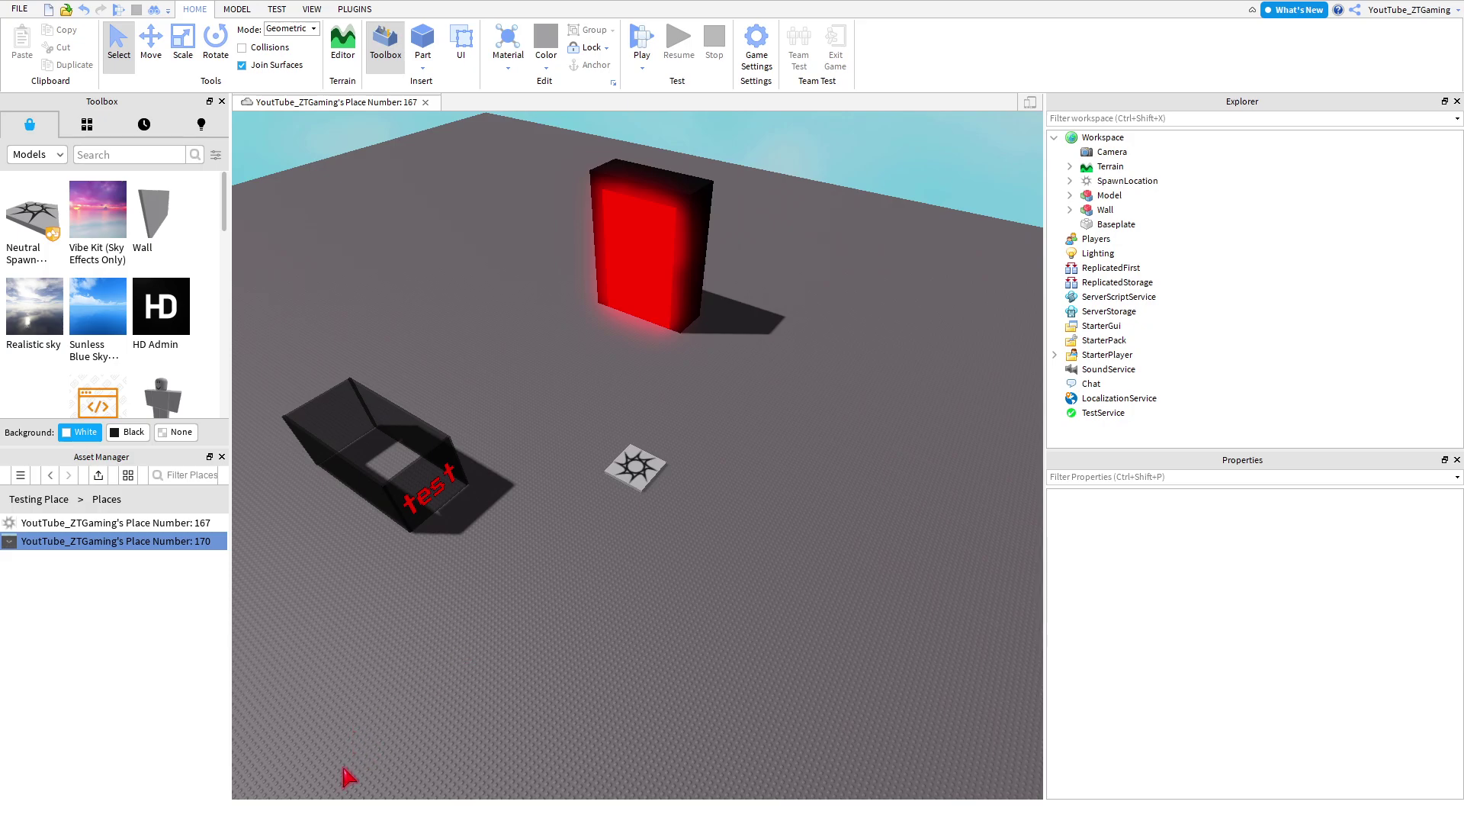
Step: Switch to the Place Number: 170 window and search the Toolbox marketplace models for "HD Admin"
{"action": "key", "text": "super"}
{"action": "mouse_move", "coordinate": [367, 802]}
{"action": "left_click", "coordinate": [420, 761]}
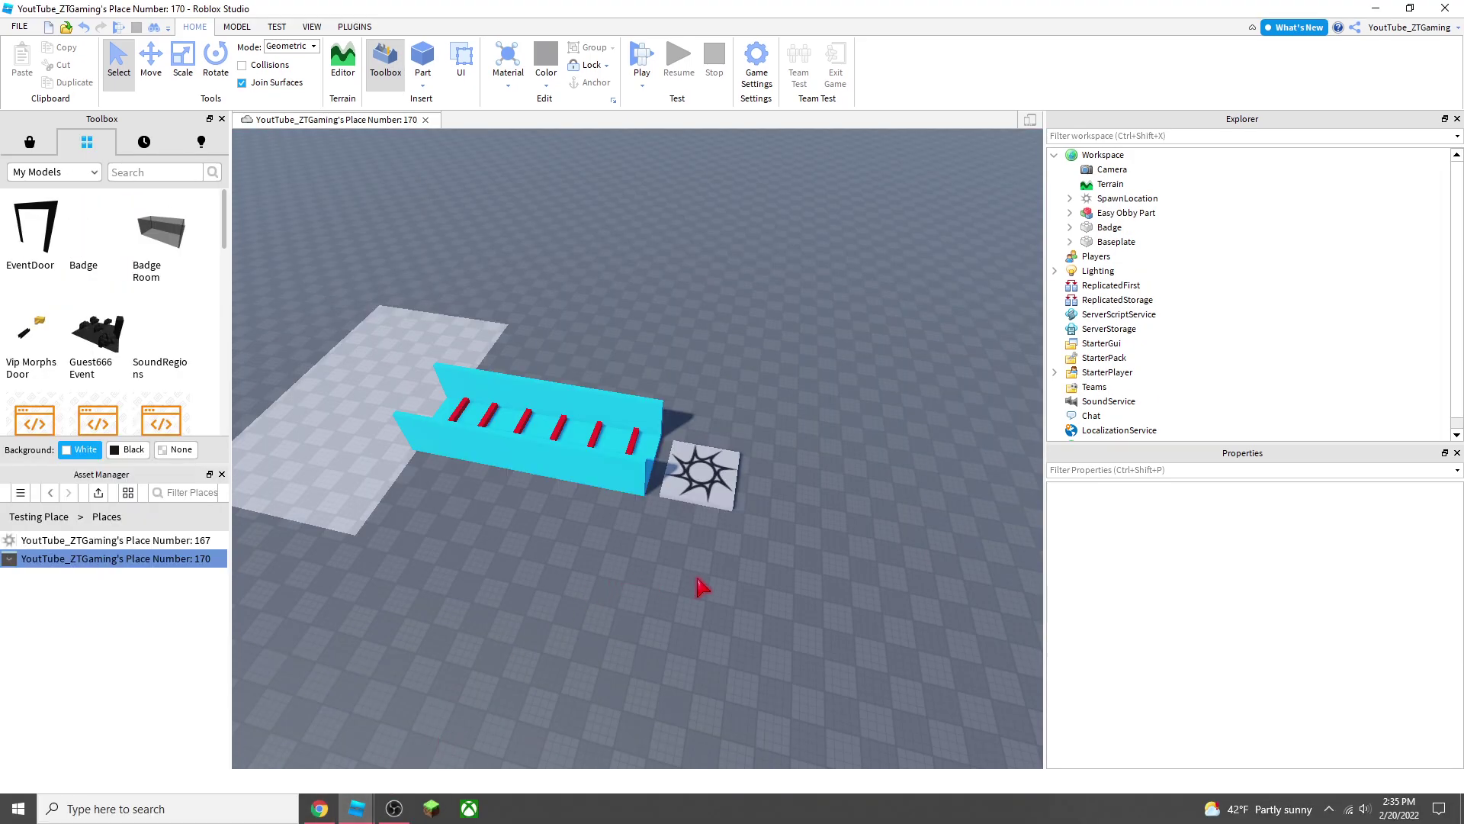
{"action": "left_click", "coordinate": [30, 142]}
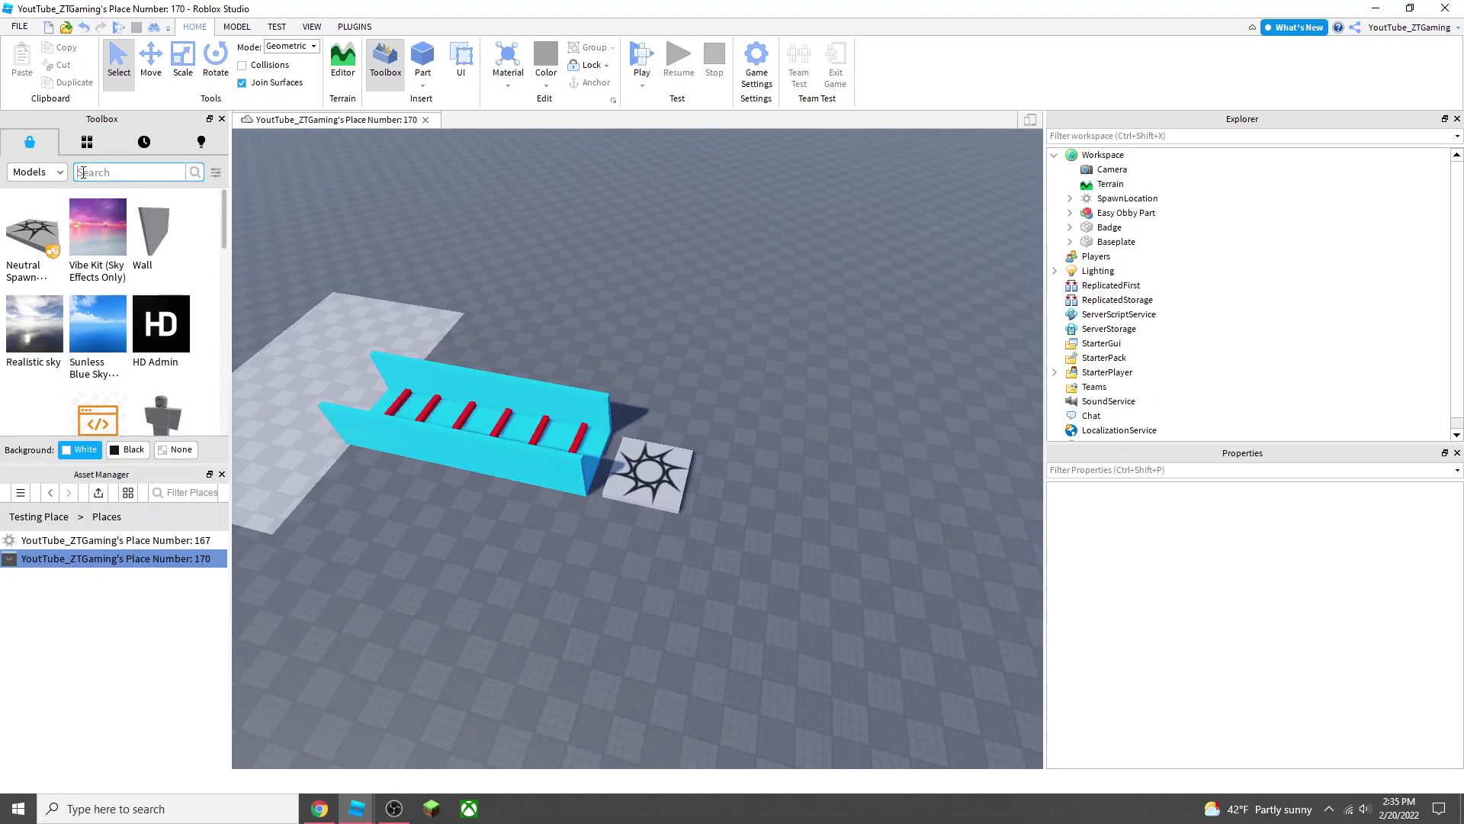
{"action": "type", "text": "hd A"}
{"action": "key", "text": "BackSpace"}
{"action": "key", "text": "BackSpace"}
{"action": "key", "text": "BackSpace"}
{"action": "type", "text": "HD"}
{"action": "key", "text": "Return"}
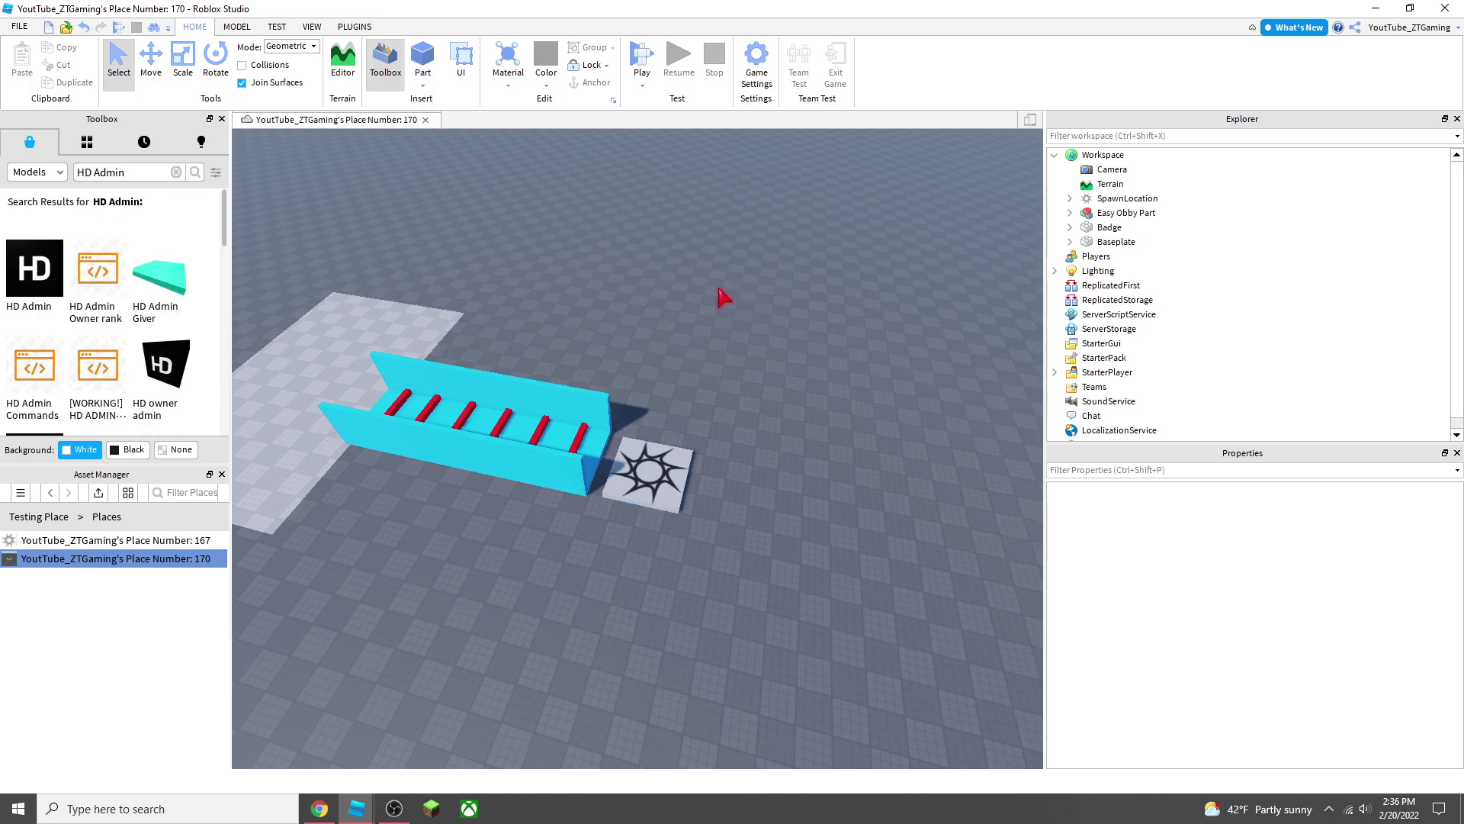
{"action": "right_click_drag", "start_coordinate": [700, 275], "coordinate": [700, 276]}
{"action": "key", "text": "d"}
{"action": "mouse_move", "coordinate": [43, 295]}
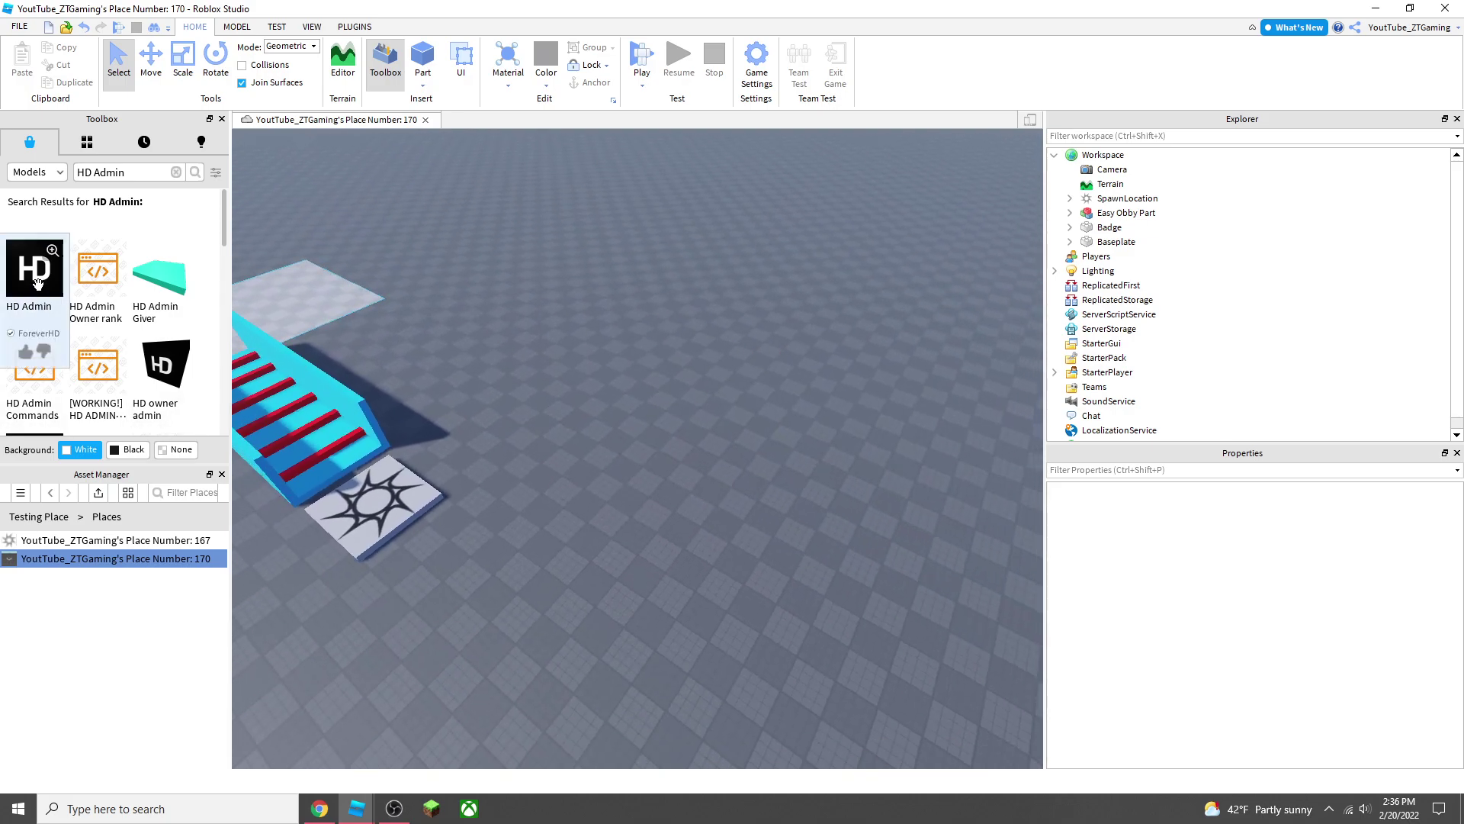
Step: Insert the HD Admin model and delete the ThumbnailCamera from its folder in the Explorer
{"action": "left_click", "coordinate": [37, 283]}
{"action": "left_click", "coordinate": [905, 451]}
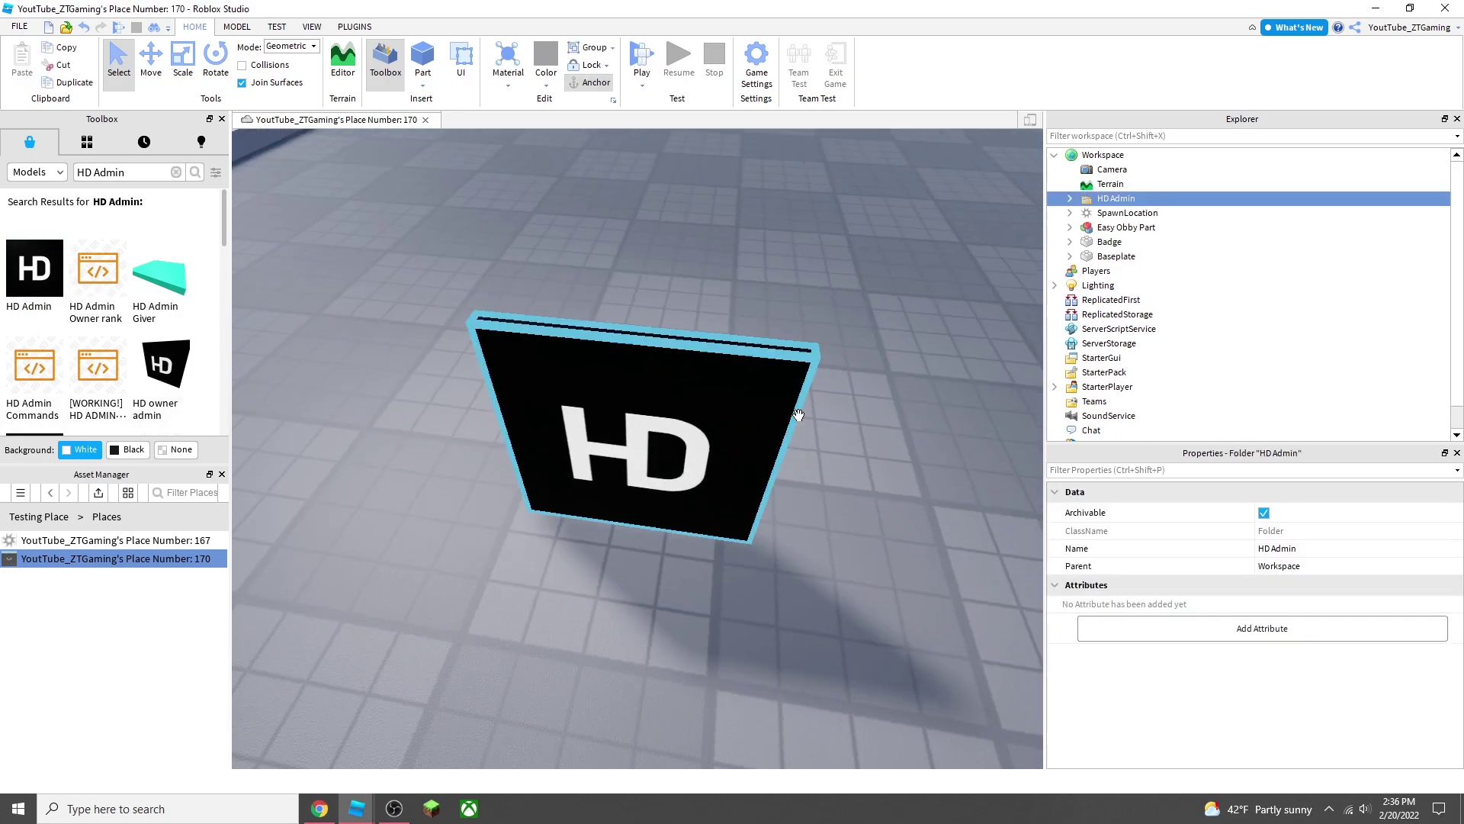
{"action": "left_click", "coordinate": [1068, 199]}
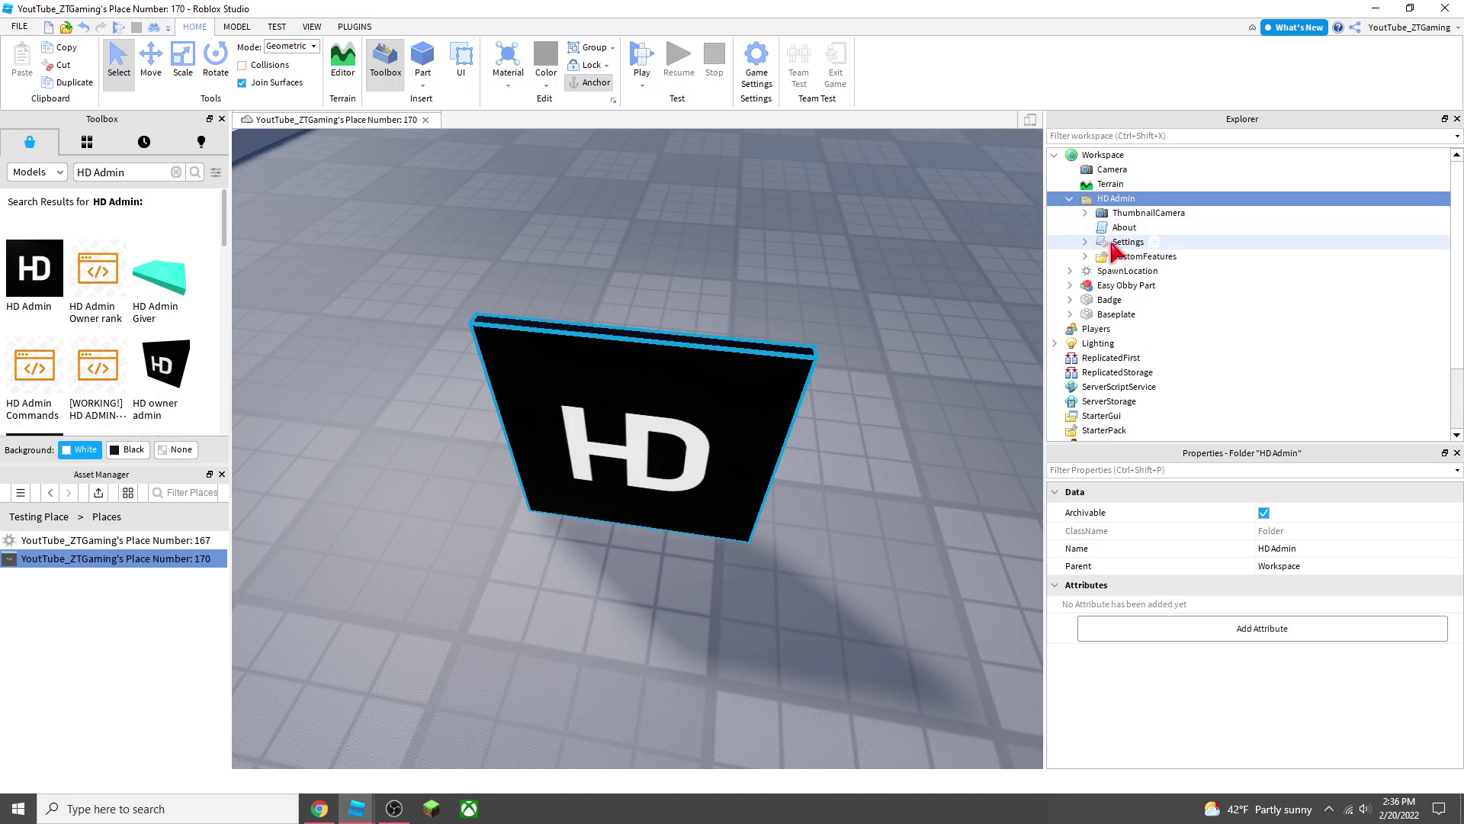
{"action": "left_click", "coordinate": [1136, 213]}
{"action": "key", "text": "Delete"}
{"action": "left_click", "coordinate": [1068, 198]}
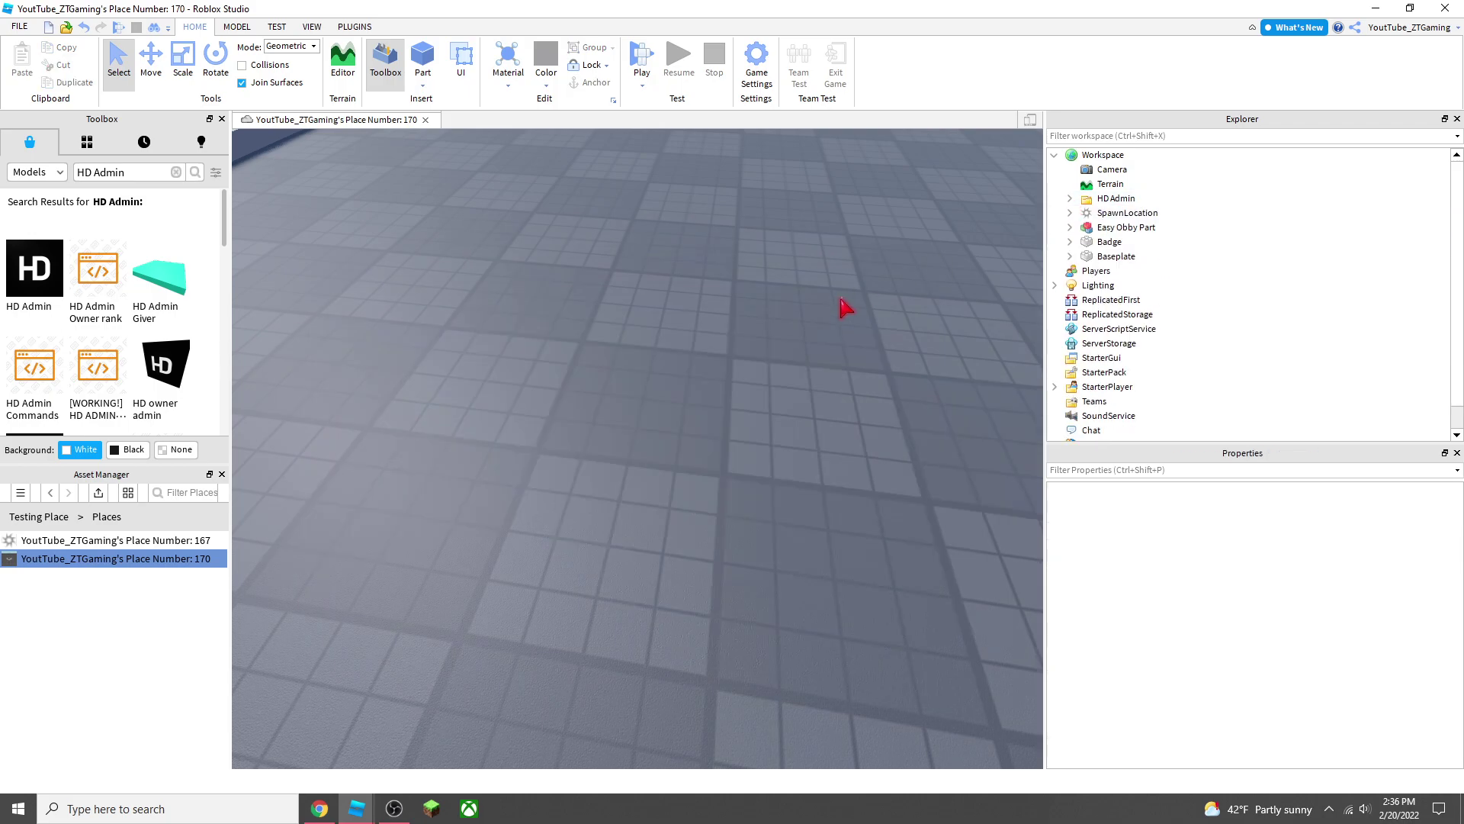
{"action": "right_click_drag", "start_coordinate": [841, 300], "coordinate": [621, 506]}
{"action": "scroll", "coordinate": [621, 506], "scroll_direction": "down", "scroll_amount": 5}
{"action": "left_click", "coordinate": [356, 806]}
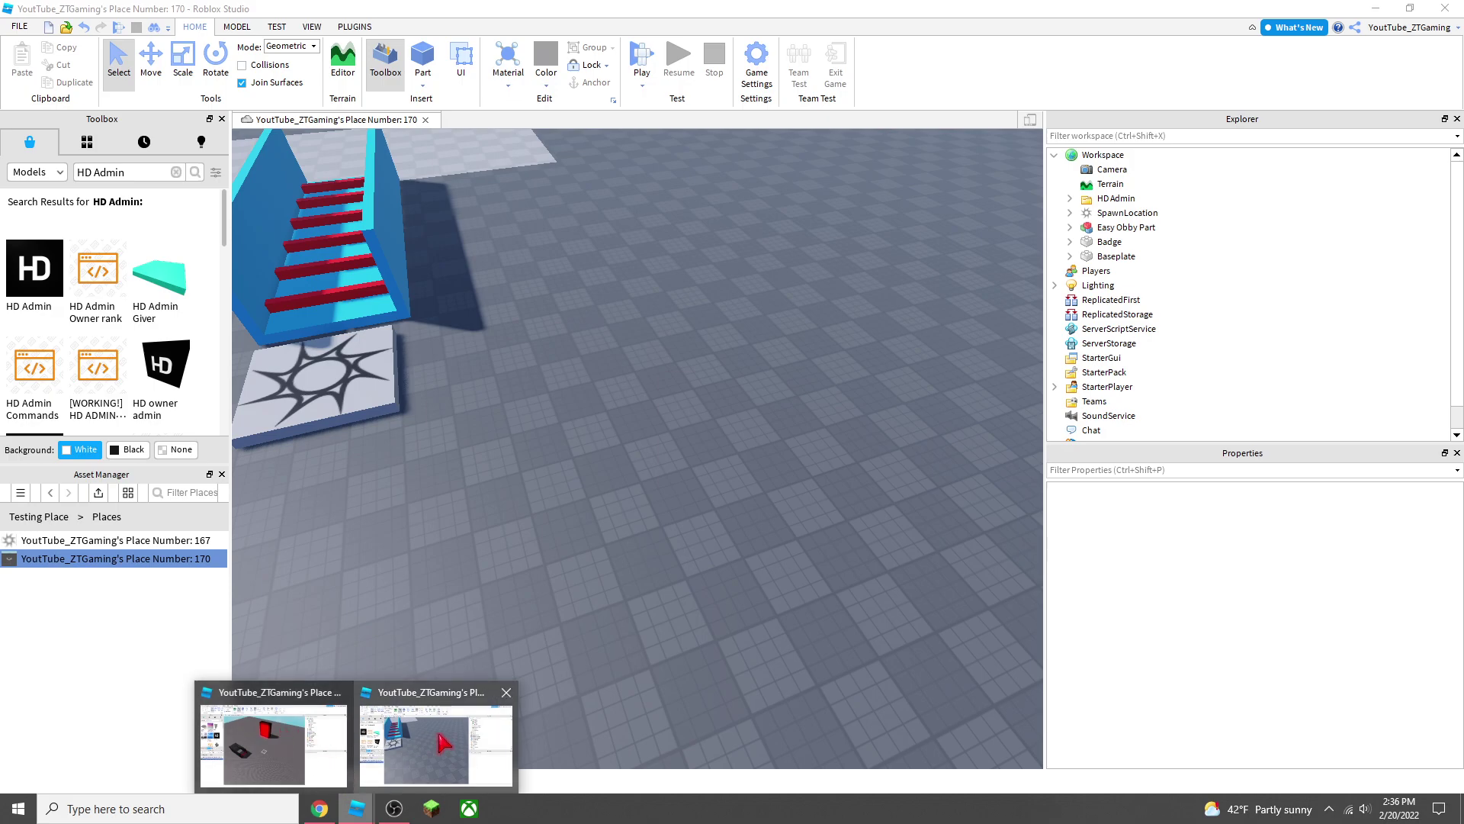
{"action": "scroll", "coordinate": [516, 582], "scroll_direction": "down", "scroll_amount": 5}
{"action": "key", "text": "alt+s"}
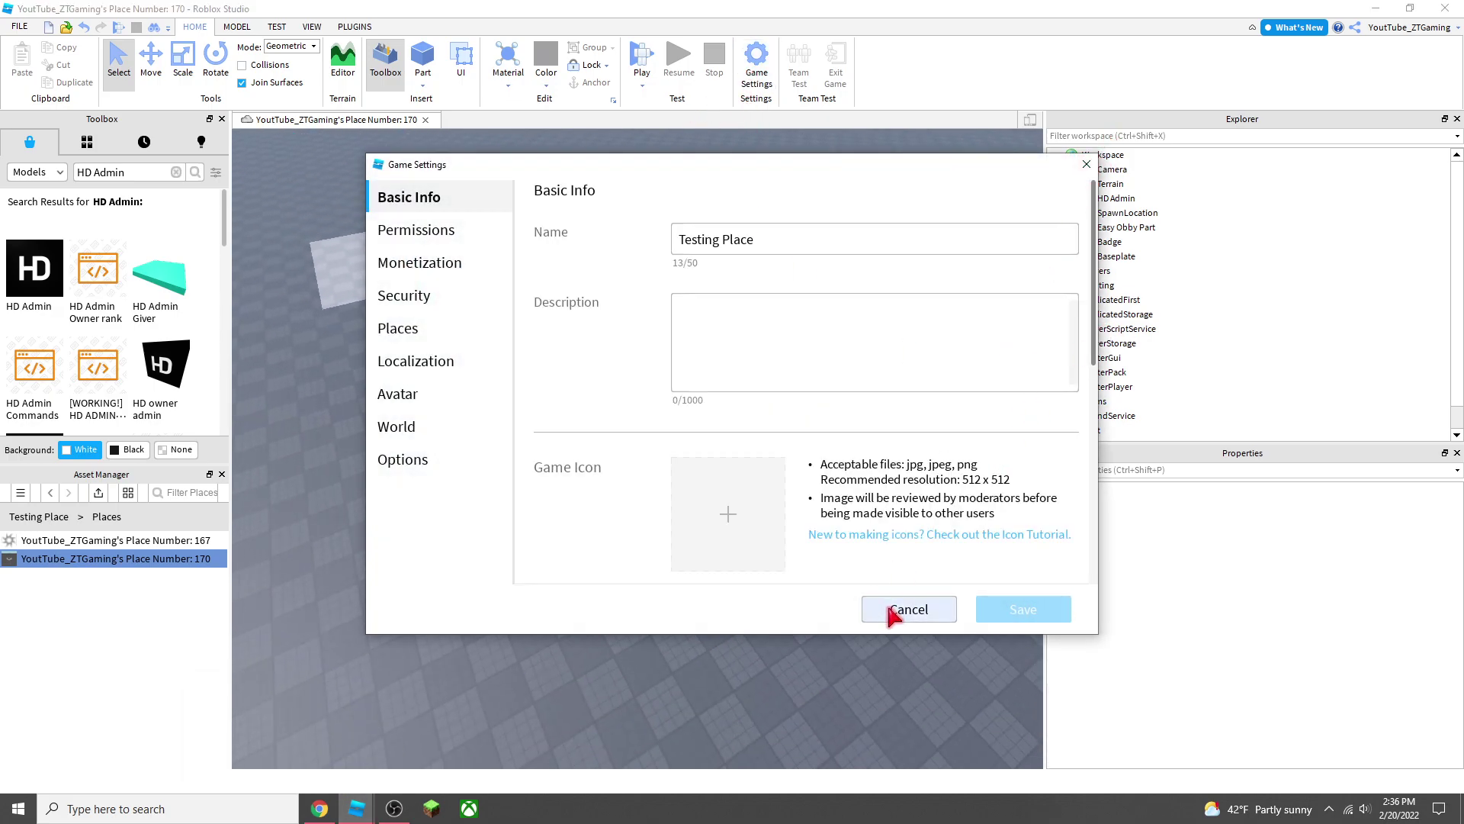
{"action": "left_click", "coordinate": [894, 611]}
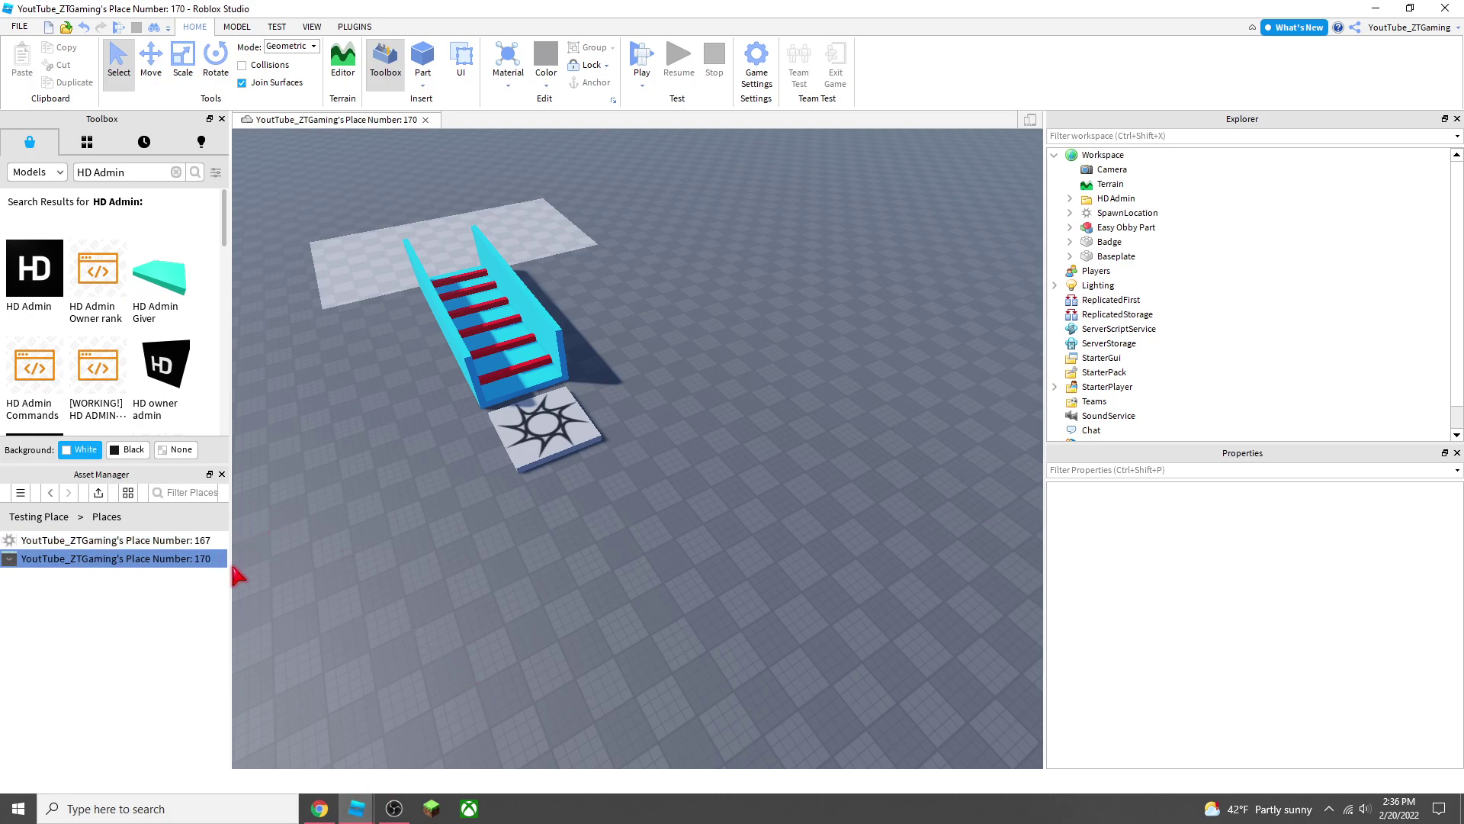
Step: Review the doors and spawn in Place Number: 167 and the obby and HD Admin folder in Place Number: 170
{"action": "right_click_drag", "start_coordinate": [609, 563], "coordinate": [681, 559]}
{"action": "left_click", "coordinate": [364, 810]}
{"action": "left_click", "coordinate": [309, 769]}
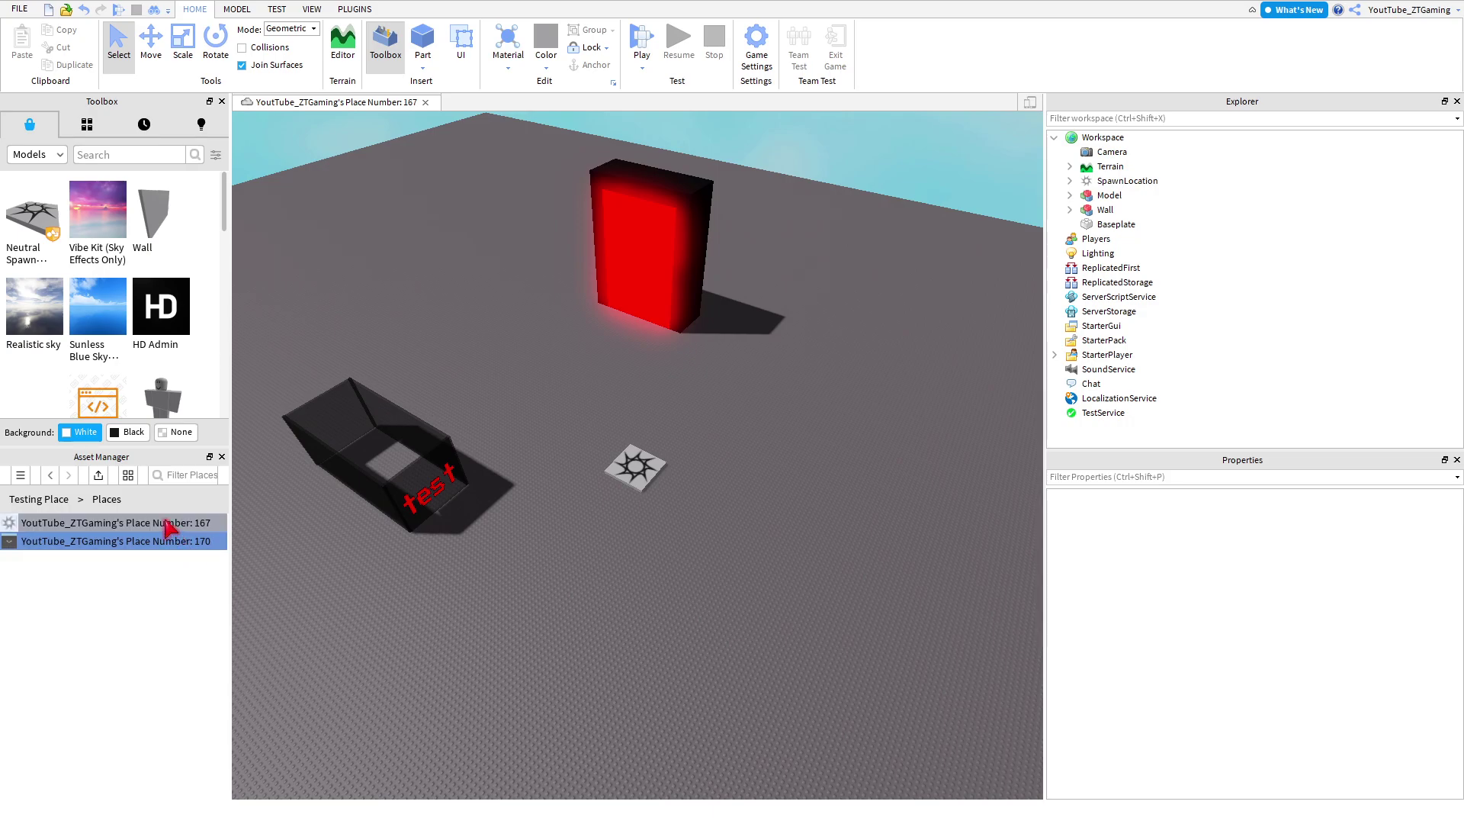
{"action": "left_click", "coordinate": [97, 524]}
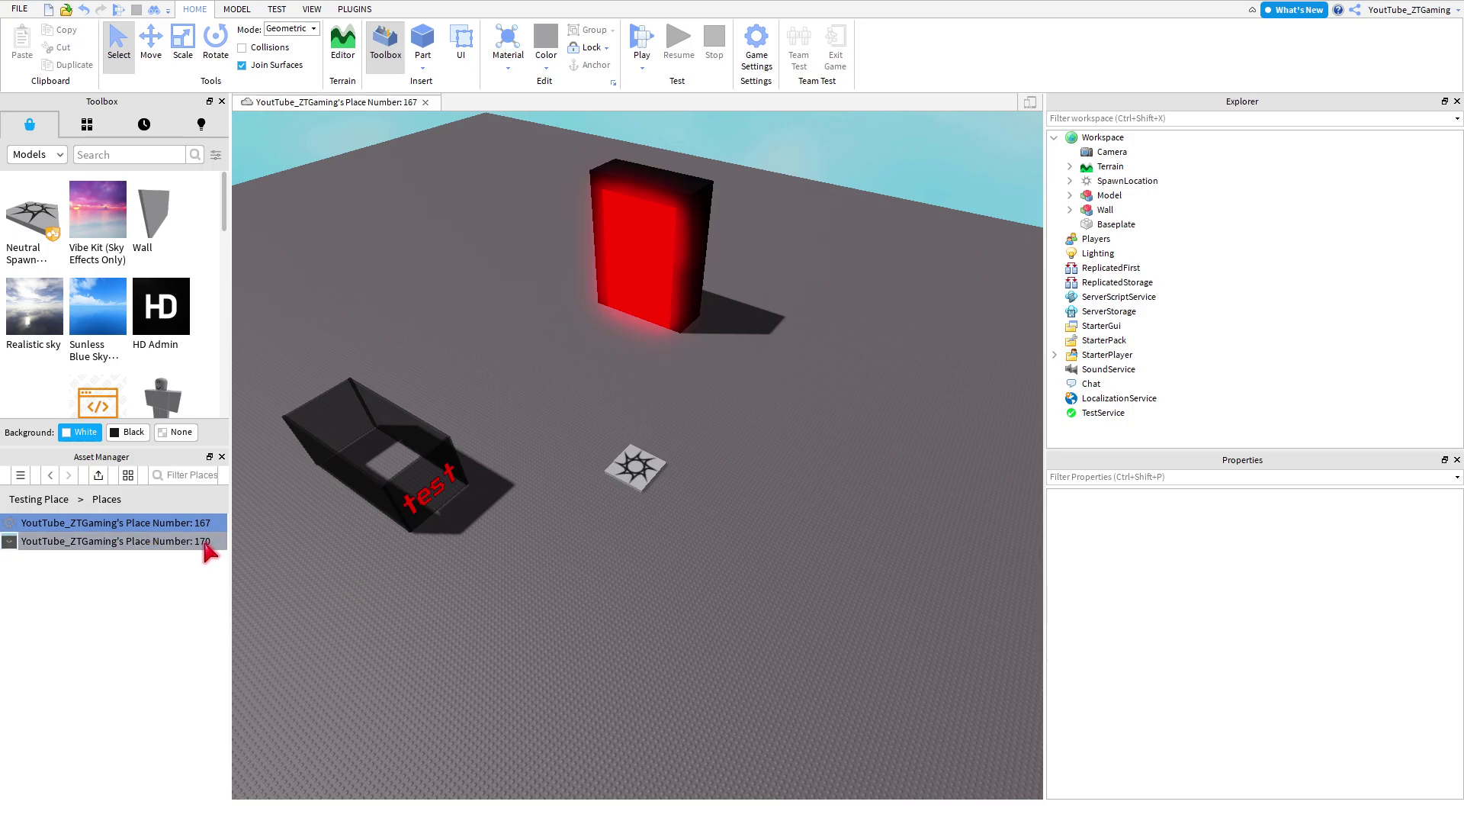
{"action": "right_click_drag", "start_coordinate": [619, 656], "coordinate": [621, 655]}
{"action": "left_click", "coordinate": [438, 764]}
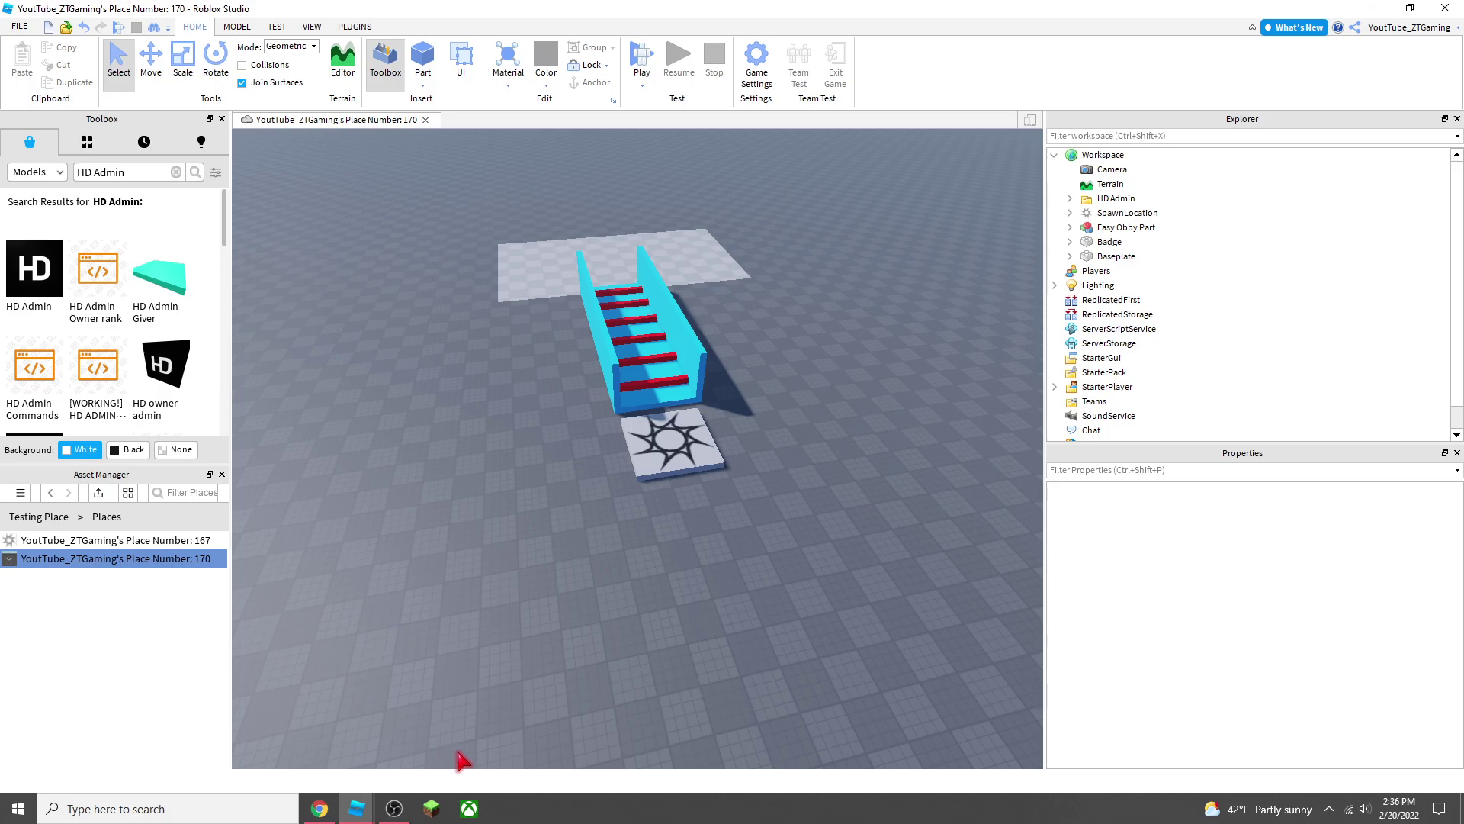
{"action": "right_click_drag", "start_coordinate": [525, 677], "coordinate": [536, 659]}
{"action": "right_click_drag", "start_coordinate": [643, 551], "coordinate": [705, 492]}
{"action": "scroll", "coordinate": [648, 488], "scroll_direction": "up", "scroll_amount": 5}
{"action": "scroll", "coordinate": [649, 488], "scroll_direction": "down", "scroll_amount": 4}
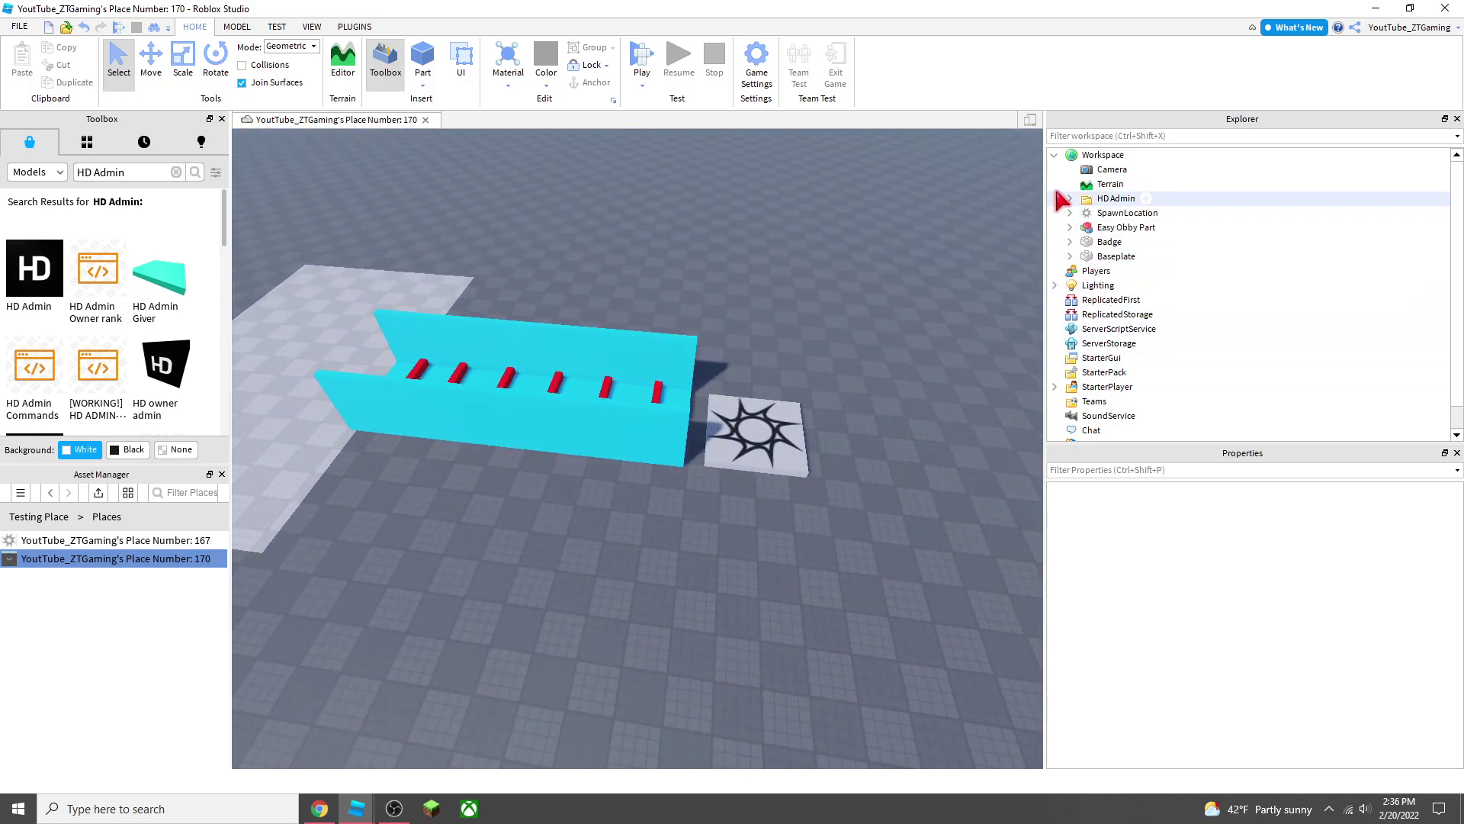
{"action": "left_click", "coordinate": [1069, 198]}
{"action": "left_click", "coordinate": [1069, 198]}
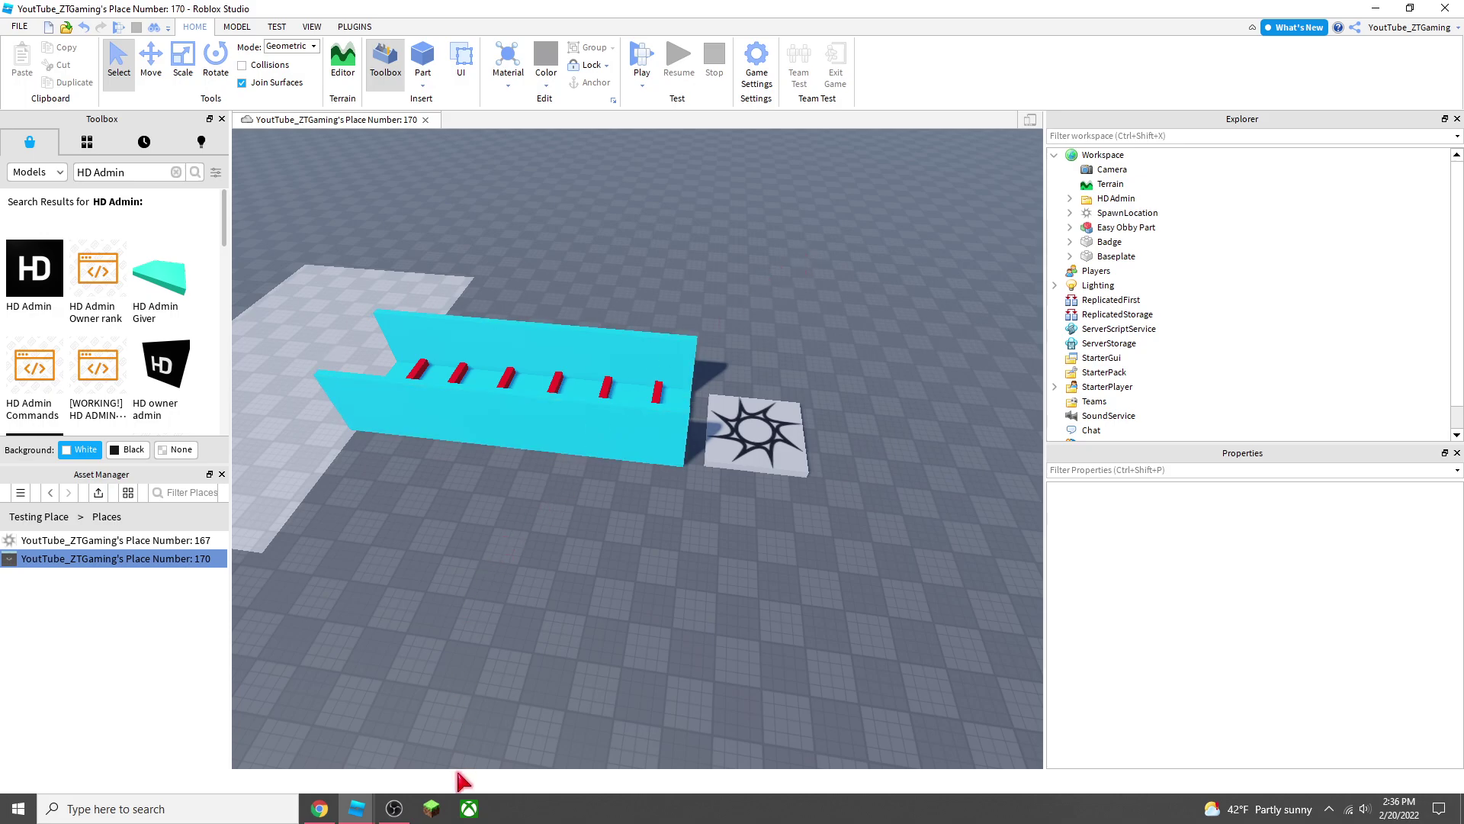
Step: Publish Place Number: 170 to Roblox, switch to the Place Number: 167 window and publish that place too
{"action": "left_click", "coordinate": [17, 27]}
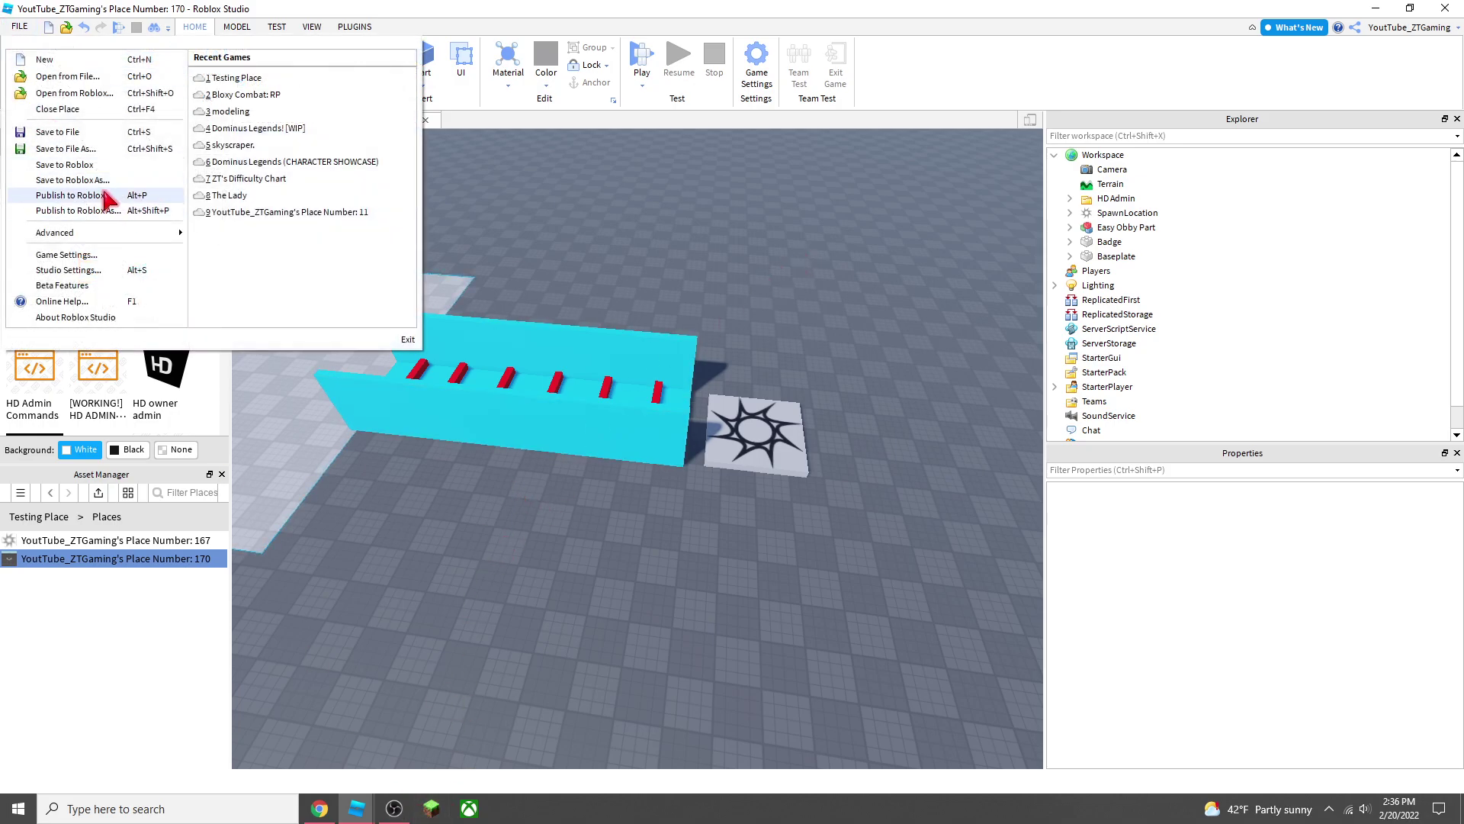
{"action": "left_click", "coordinate": [105, 196]}
{"action": "left_click", "coordinate": [358, 809]}
{"action": "left_click", "coordinate": [282, 740]}
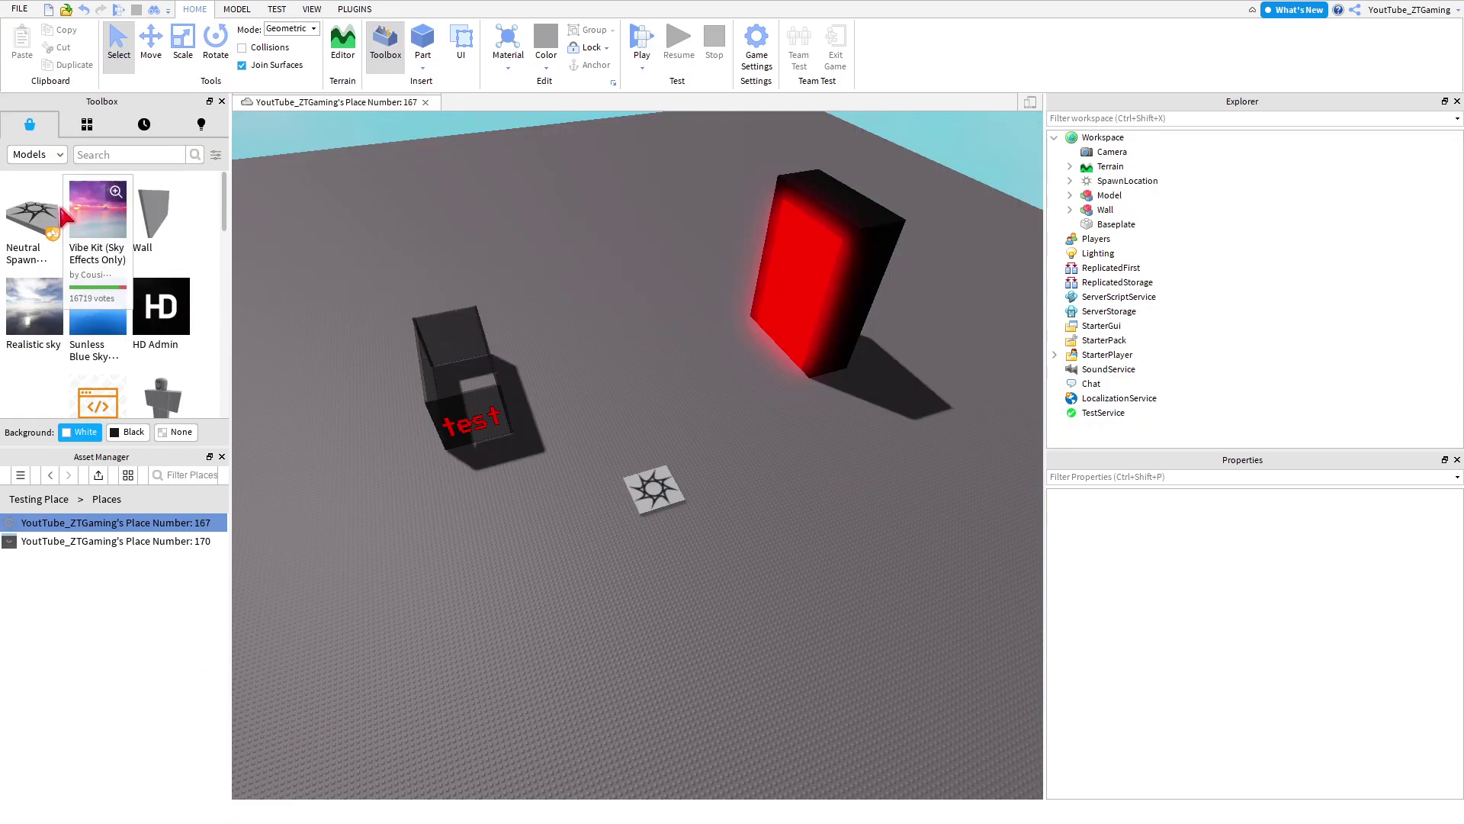
{"action": "left_click", "coordinate": [19, 14]}
{"action": "left_click", "coordinate": [92, 281]}
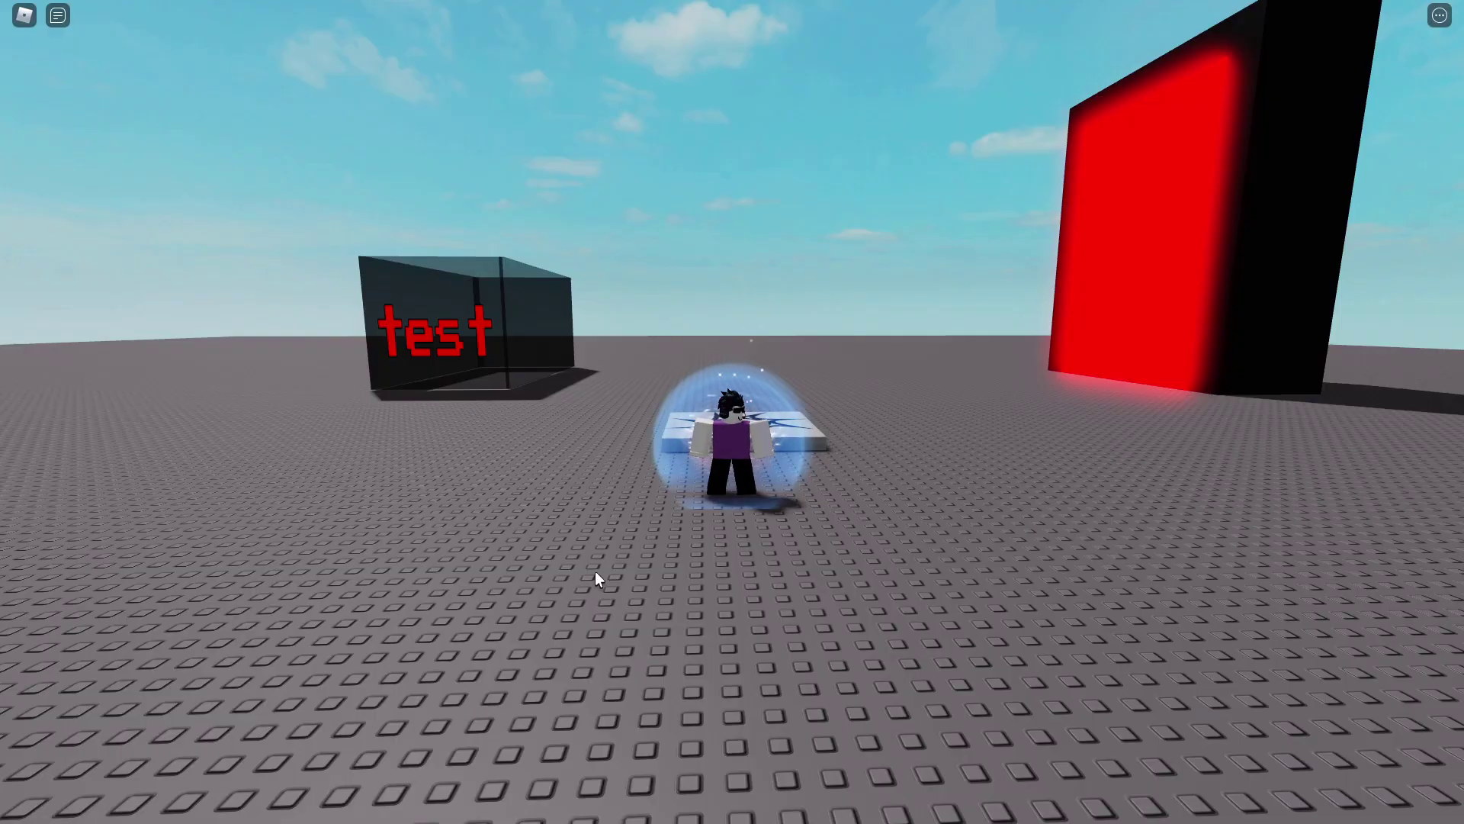
Step: Walk the avatar around the spawn in the live game and examine the "test" badge door and red teleport door
{"action": "key", "text": "a"}
{"action": "scroll", "coordinate": [596, 569], "scroll_direction": "up", "scroll_amount": 3}
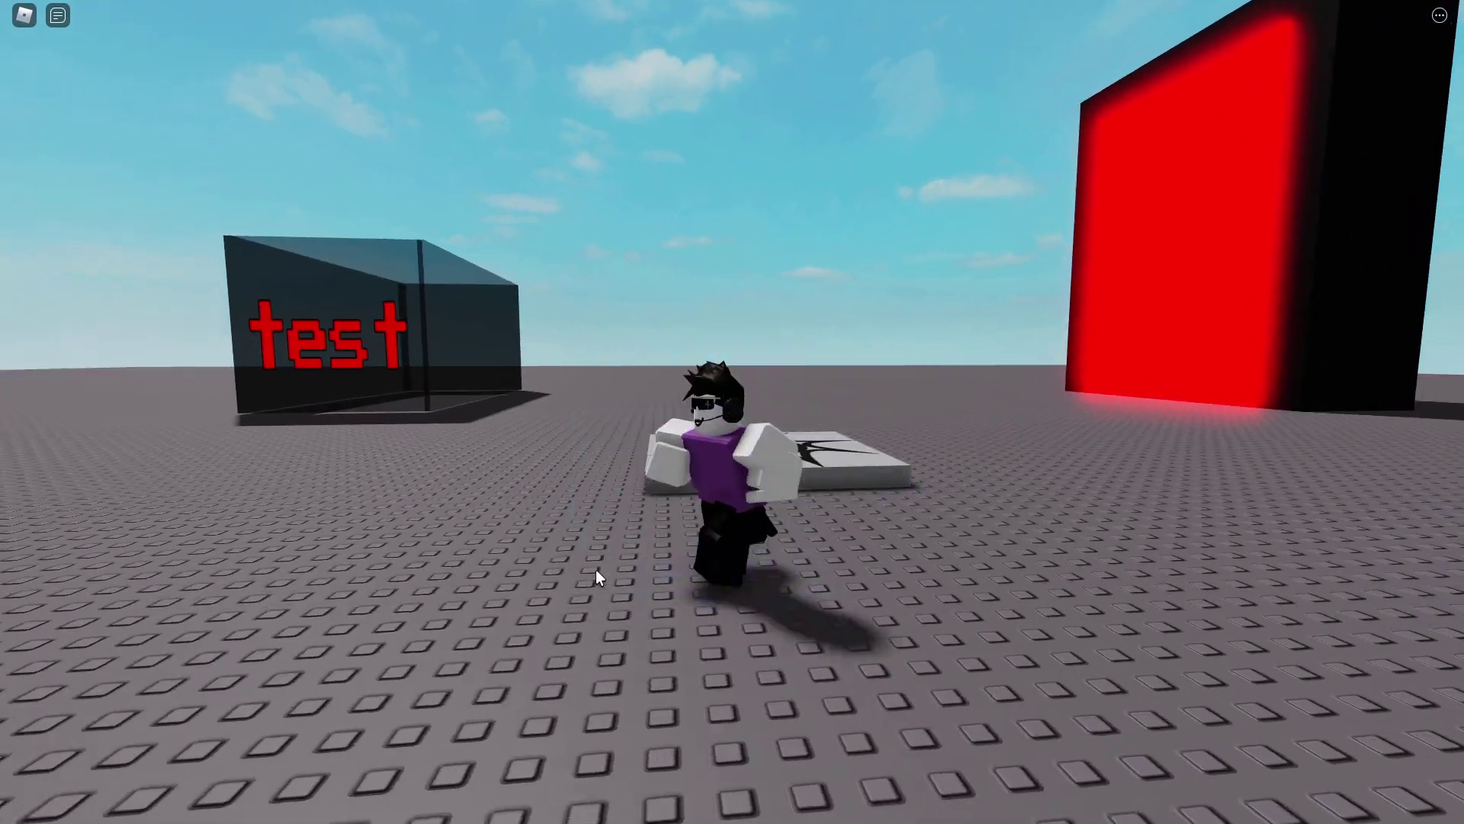
{"action": "right_click_drag", "start_coordinate": [596, 569], "coordinate": [596, 569]}
{"action": "scroll", "coordinate": [596, 569], "scroll_direction": "down", "scroll_amount": 10}
{"action": "right_click_drag", "start_coordinate": [665, 244], "coordinate": [601, 248]}
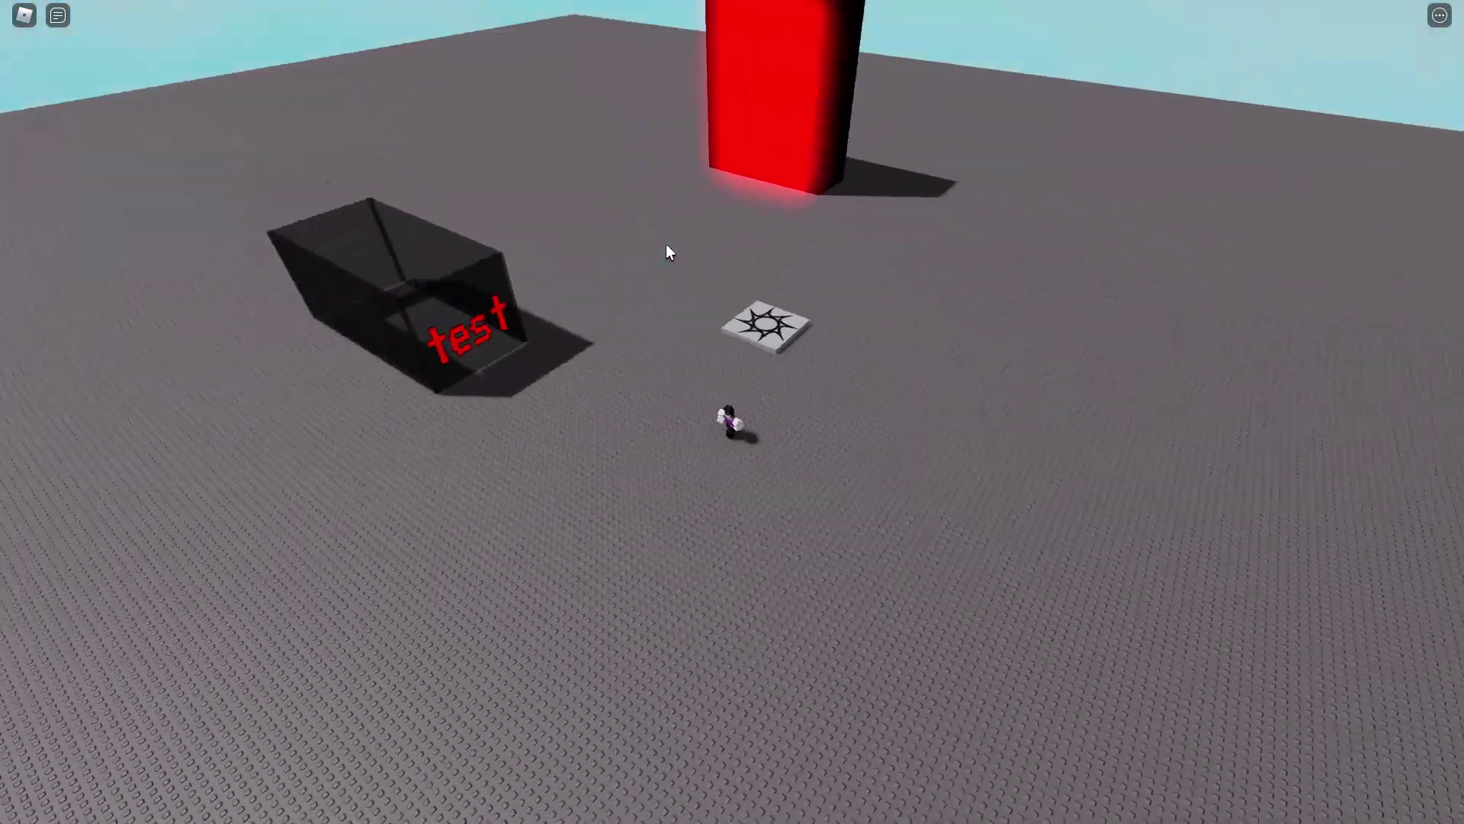
{"action": "key", "text": "a"}
{"action": "scroll", "coordinate": [575, 337], "scroll_direction": "up", "scroll_amount": 4}
{"action": "key", "text": "a"}
{"action": "scroll", "coordinate": [601, 274], "scroll_direction": "down", "scroll_amount": 4}
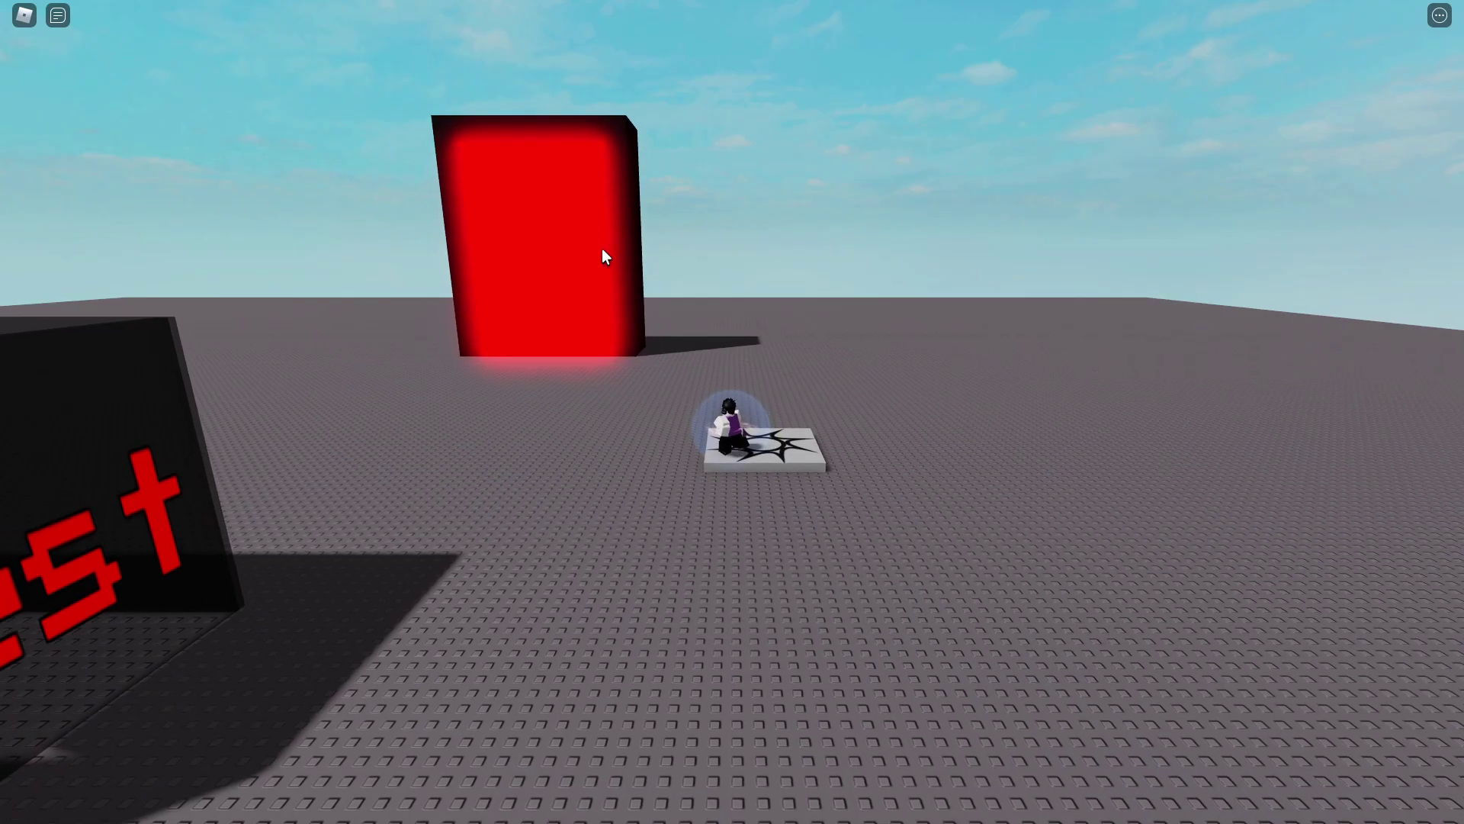
Step: Walk the avatar from the spawn into the red teleport door to travel to the obby place
{"action": "key", "text": "a"}
{"action": "right_click_drag", "start_coordinate": [615, 246], "coordinate": [685, 269]}
{"action": "scroll", "coordinate": [617, 247], "scroll_direction": "up", "scroll_amount": 2}
{"action": "key", "text": "a"}
{"action": "scroll", "coordinate": [611, 247], "scroll_direction": "up", "scroll_amount": 1}
{"action": "scroll", "coordinate": [611, 247], "scroll_direction": "down", "scroll_amount": 1}
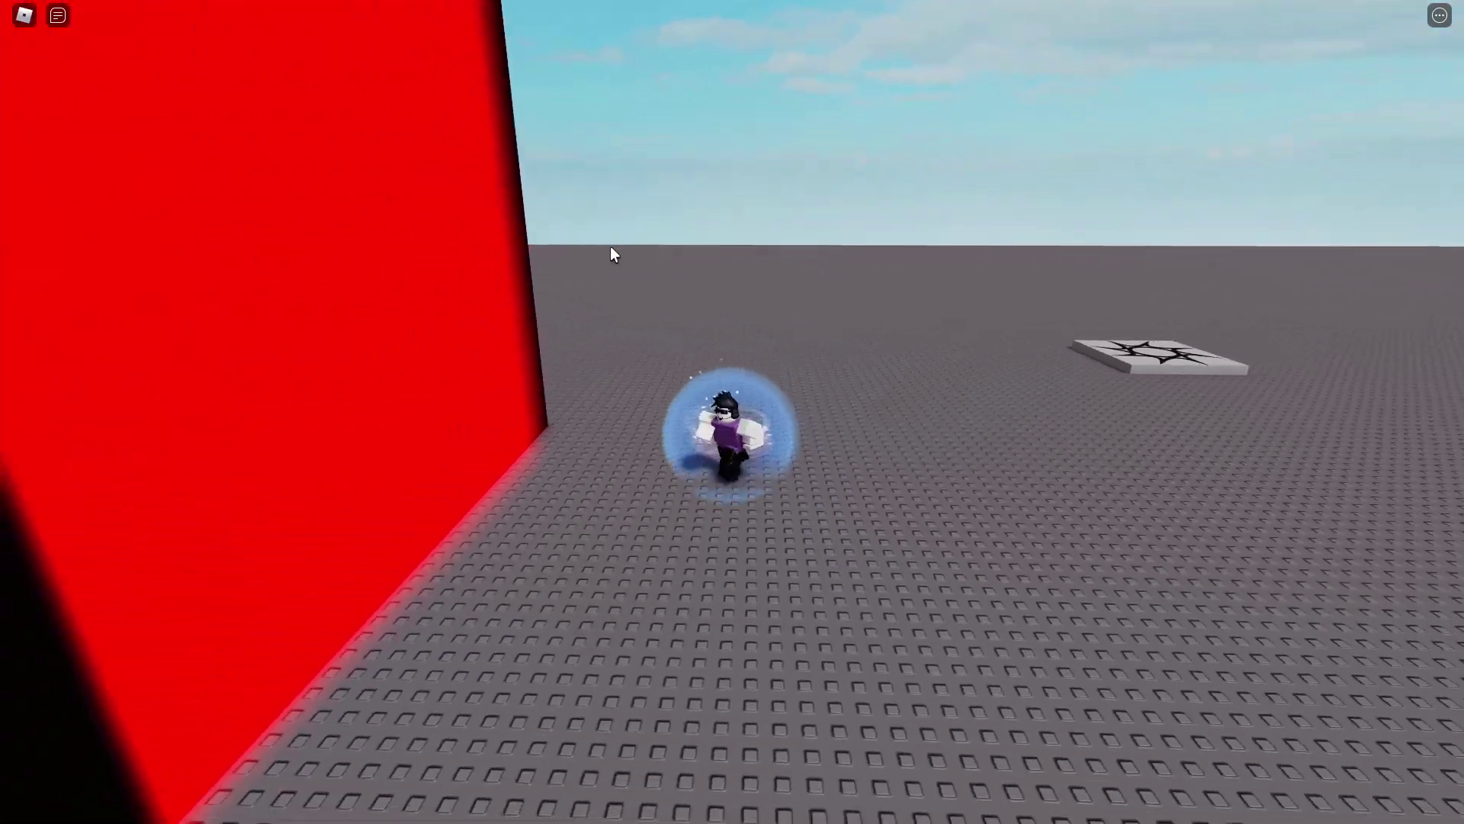
{"action": "scroll", "coordinate": [678, 305], "scroll_direction": "down", "scroll_amount": 2}
{"action": "key", "text": "a"}
{"action": "key", "text": "w"}
{"action": "key", "text": "space"}
{"action": "scroll", "coordinate": [680, 271], "scroll_direction": "up", "scroll_amount": 2}
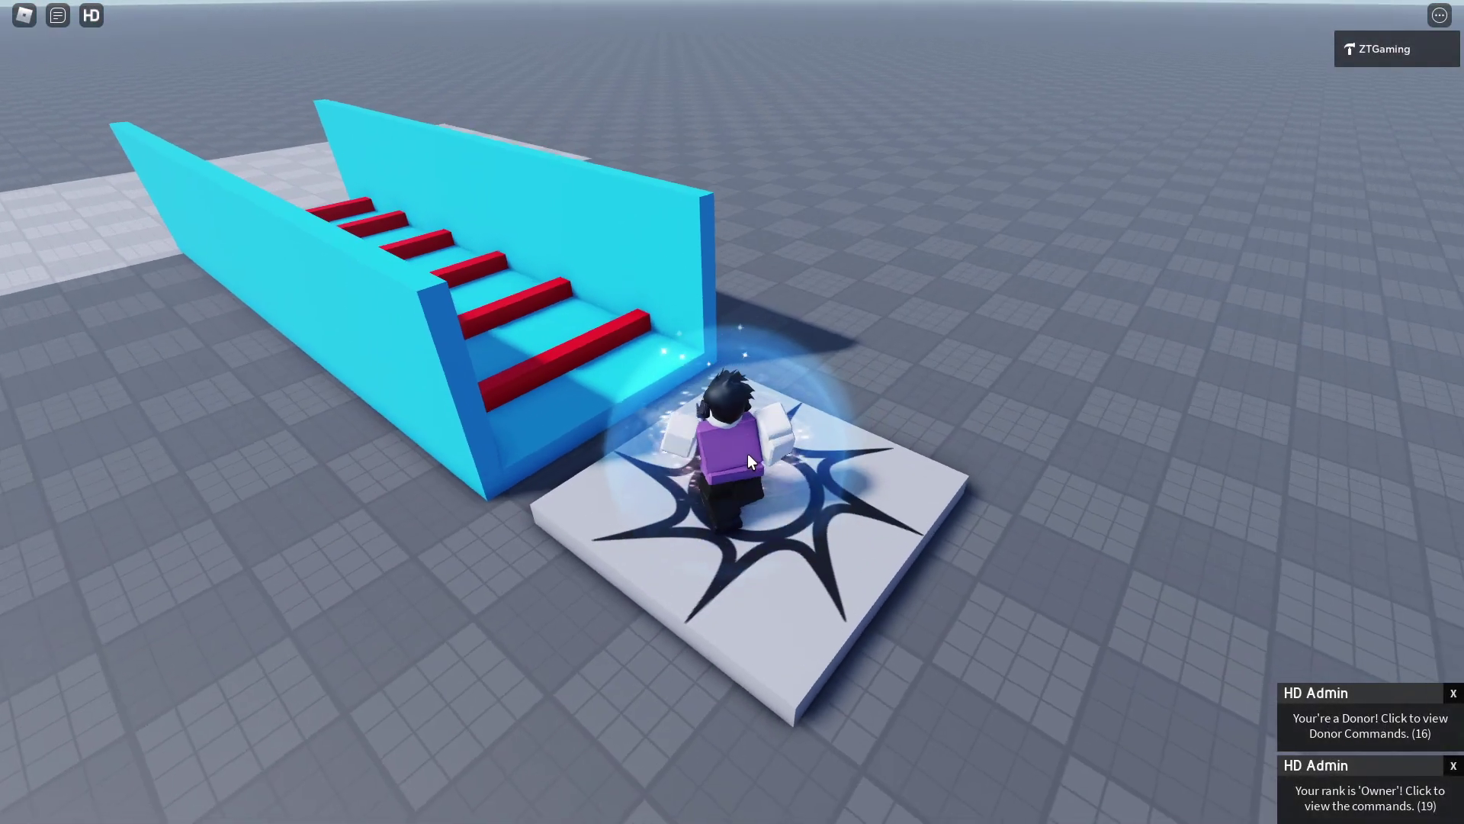
Step: Jump the avatar over the obby's red bars and step onto the badge platform at its far end
{"action": "scroll", "coordinate": [748, 453], "scroll_direction": "down", "scroll_amount": 3}
{"action": "scroll", "coordinate": [747, 446], "scroll_direction": "up", "scroll_amount": 3}
{"action": "right_click_drag", "start_coordinate": [730, 377], "coordinate": [729, 377]}
{"action": "key", "text": "w"}
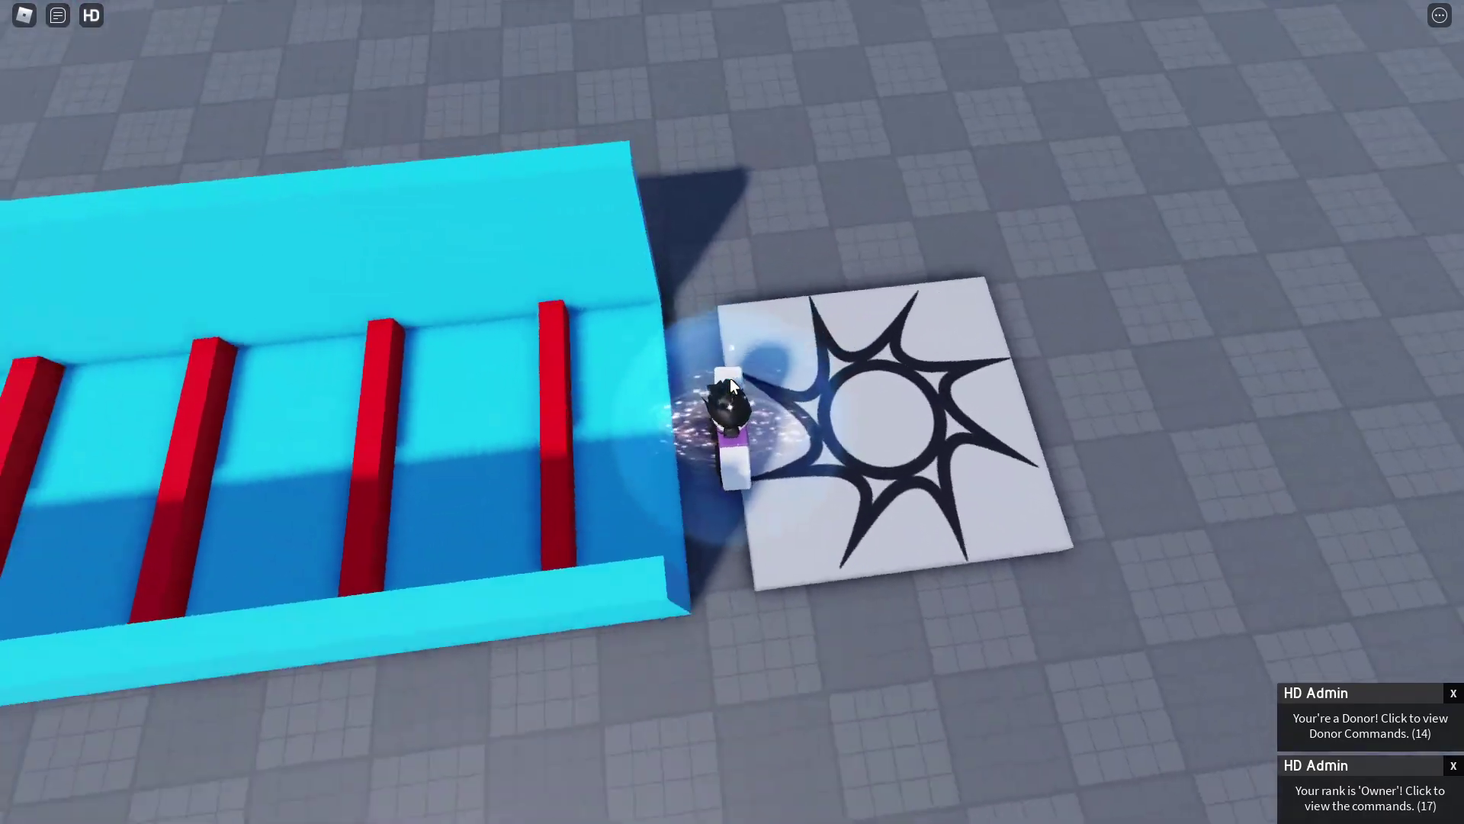
{"action": "key", "text": "a"}
{"action": "scroll", "coordinate": [730, 377], "scroll_direction": "up", "scroll_amount": 2}
{"action": "key", "text": "space"}
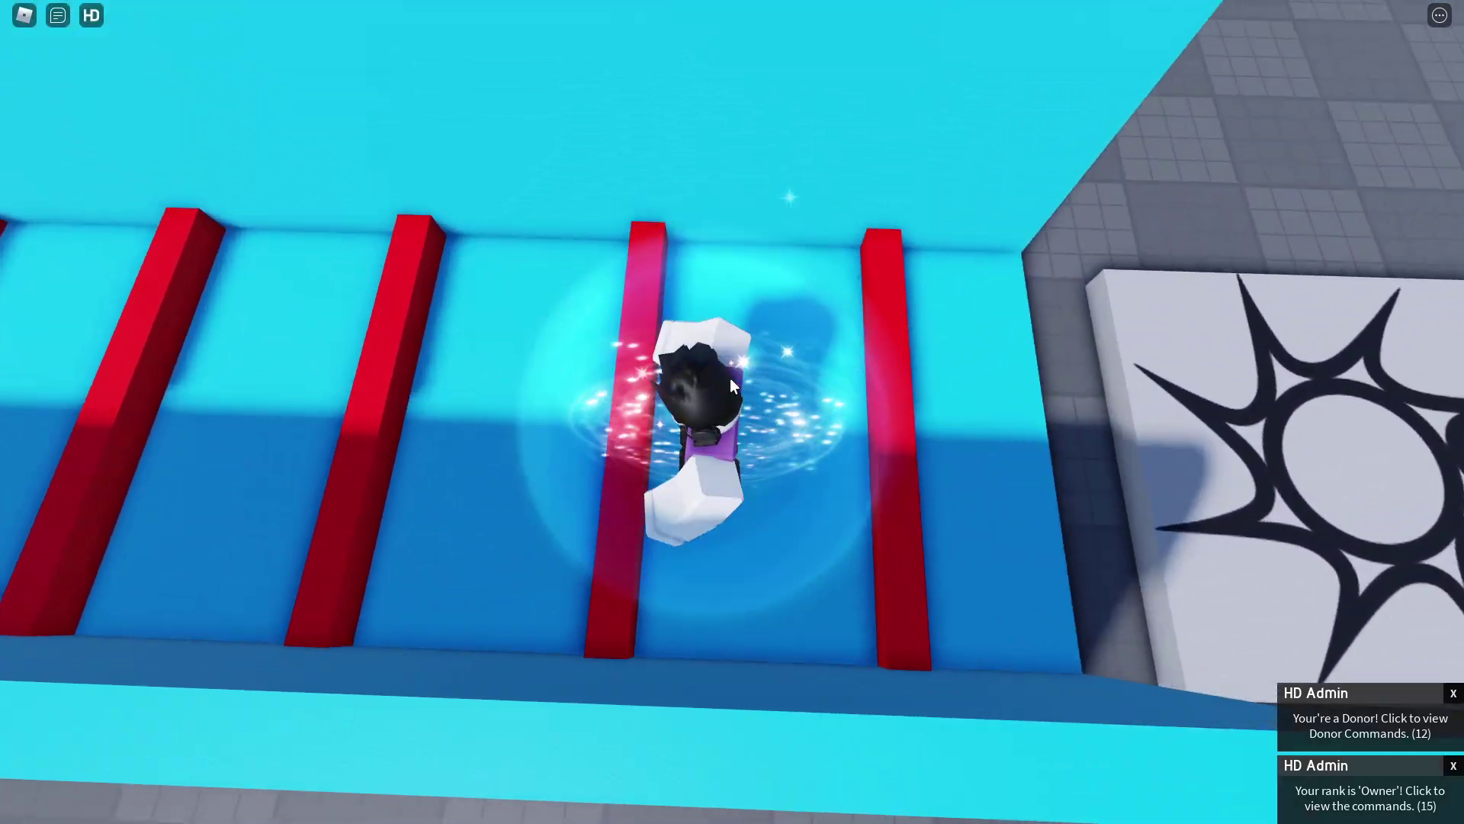
{"action": "key", "text": "space"}
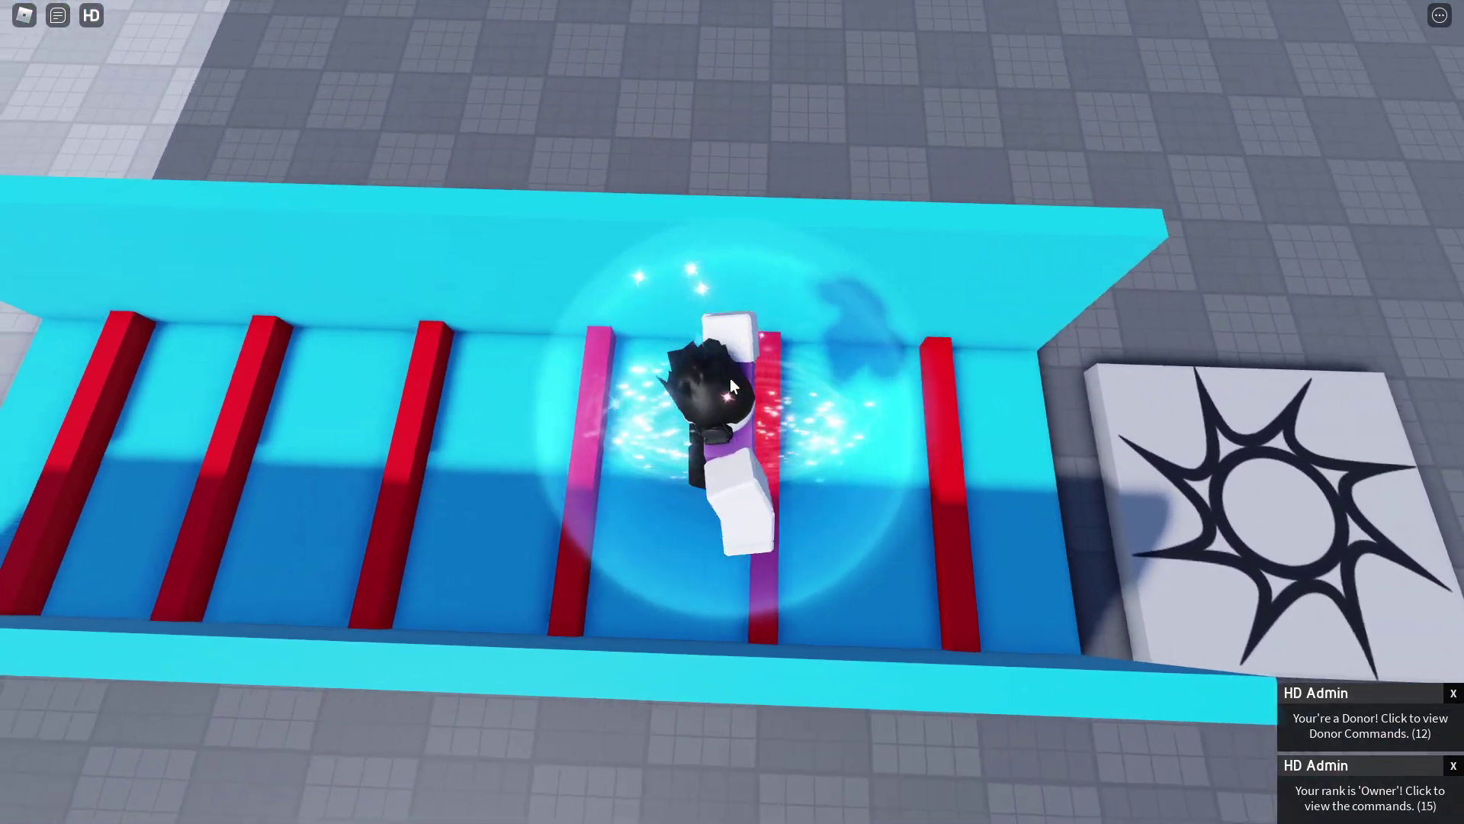
{"action": "key", "text": "a"}
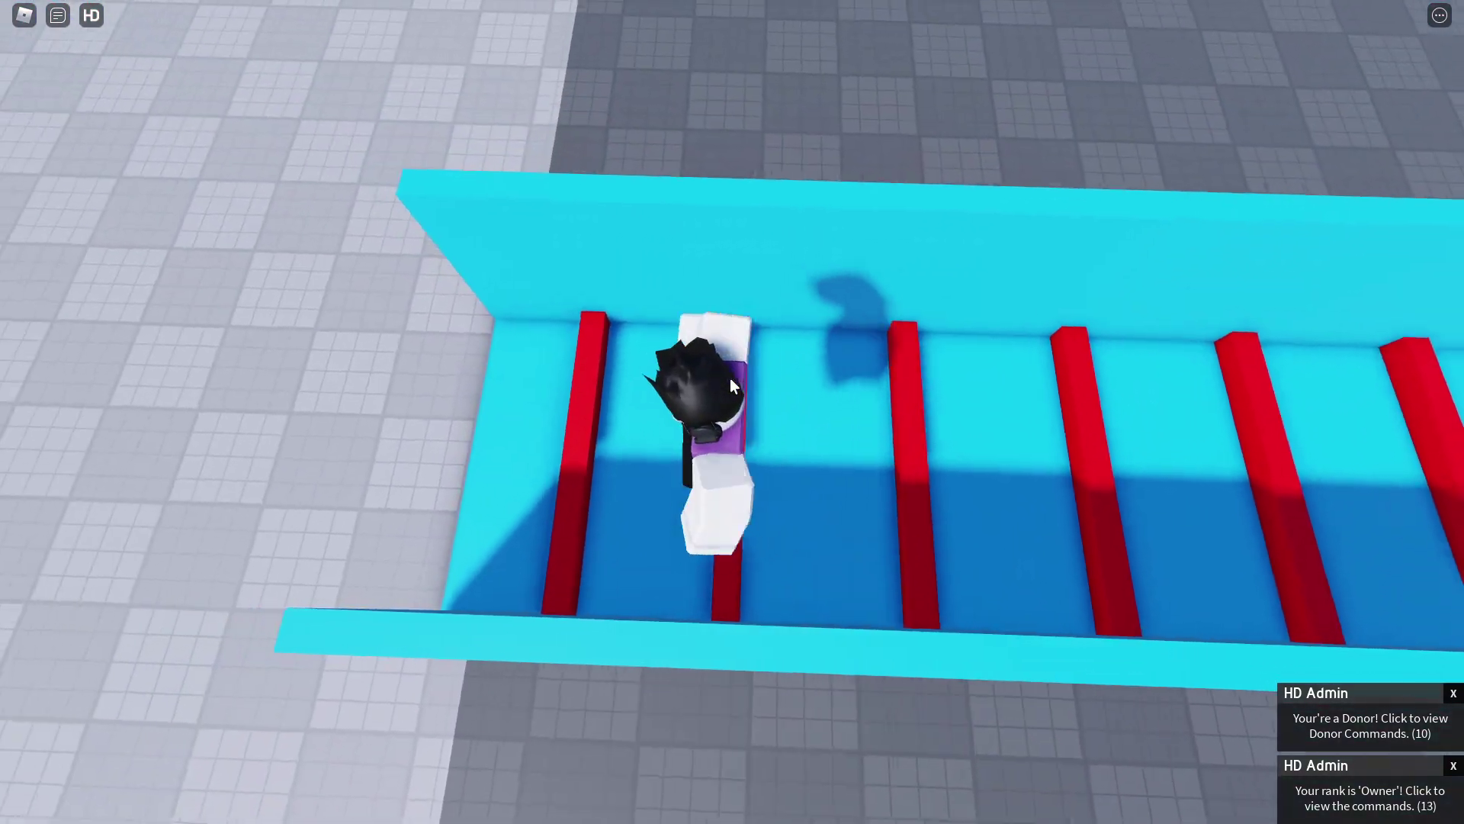
{"action": "key", "text": "a"}
Step: Dismiss both HD Admin notifications while standing on the badge platform
{"action": "right_click_drag", "start_coordinate": [730, 378], "coordinate": [730, 377]}
{"action": "scroll", "coordinate": [730, 378], "scroll_direction": "down", "scroll_amount": 3}
{"action": "key", "text": "s"}
{"action": "left_click", "coordinate": [1450, 768]}
{"action": "left_click", "coordinate": [1453, 693]}
{"action": "key", "text": "d"}
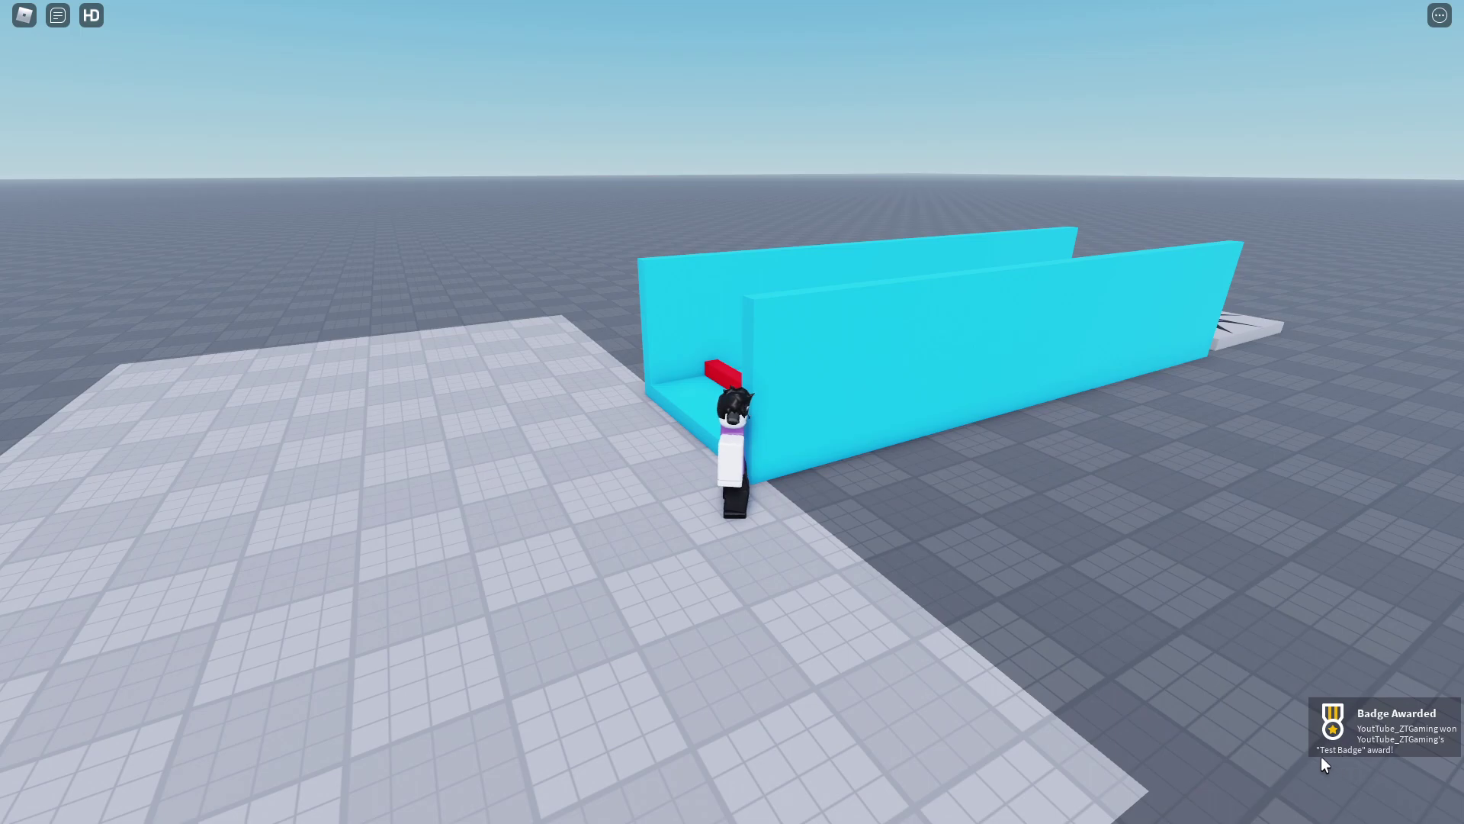
{"action": "key", "text": "s"}
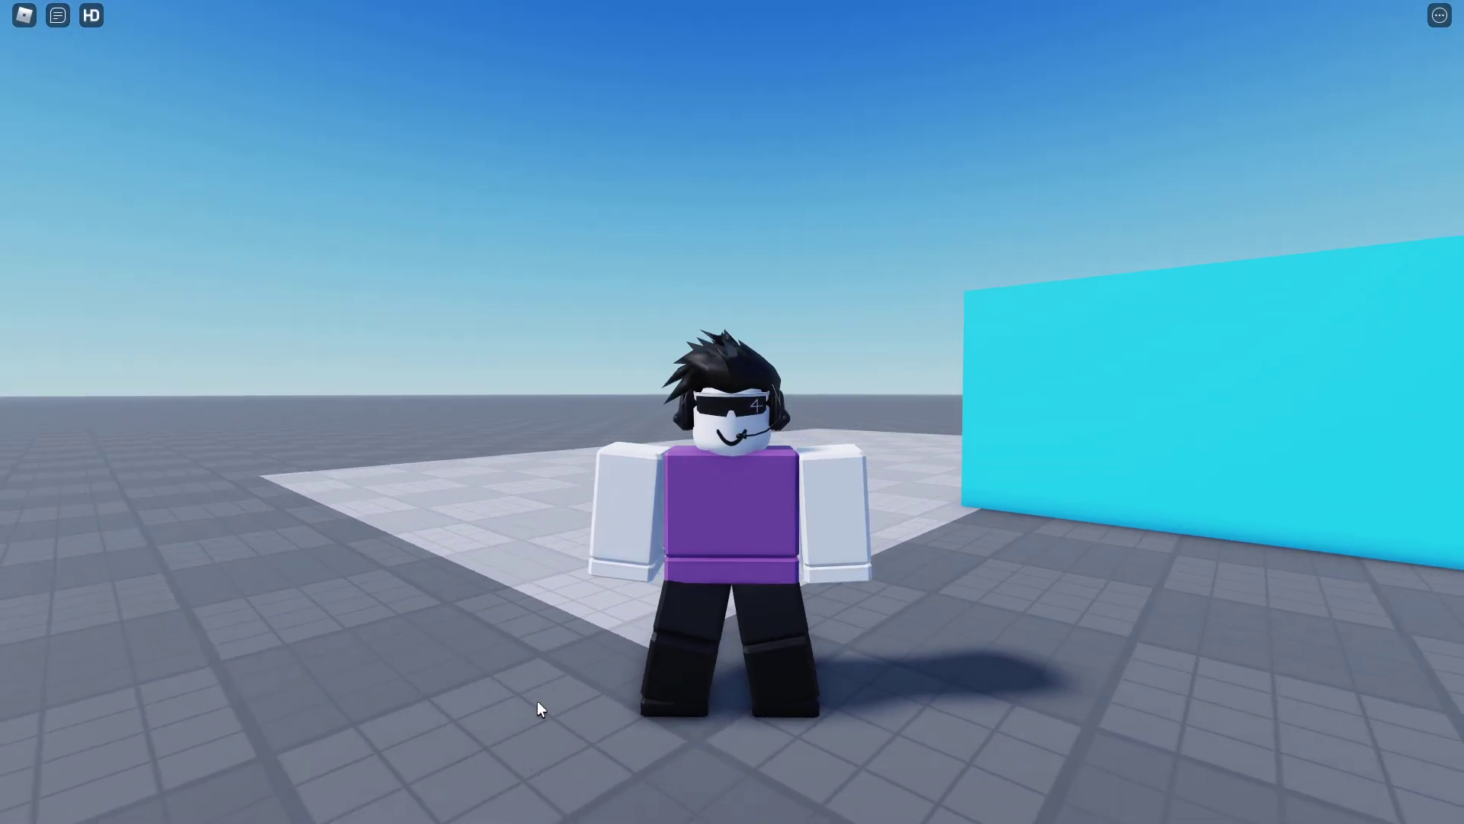
{"action": "right_click_drag", "start_coordinate": [537, 700], "coordinate": [537, 670]}
{"action": "scroll", "coordinate": [537, 669], "scroll_direction": "down", "scroll_amount": 5}
{"action": "key", "text": "a"}
{"action": "scroll", "coordinate": [537, 669], "scroll_direction": "up", "scroll_amount": 3}
{"action": "key", "text": "w"}
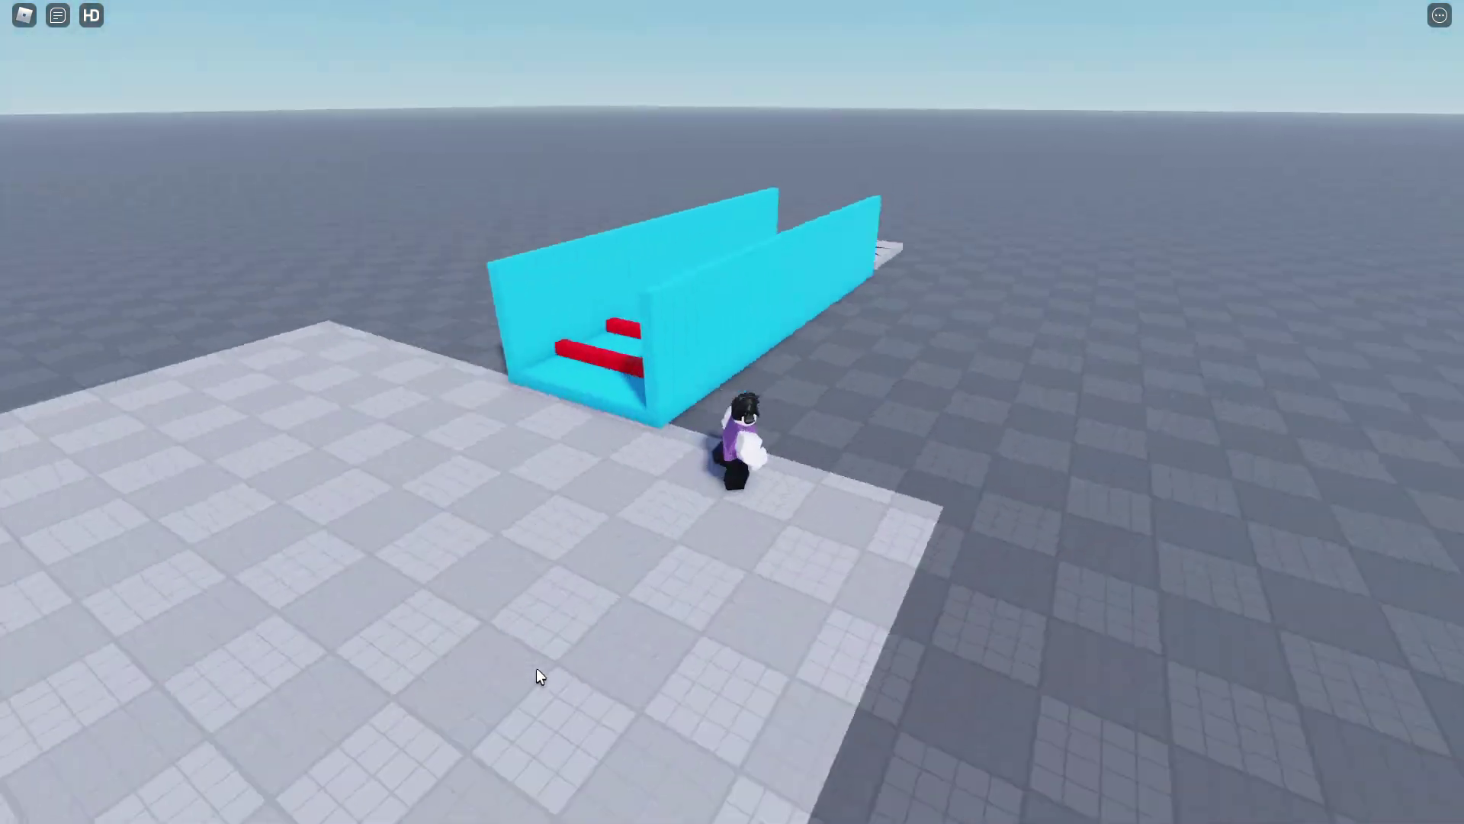
{"action": "key", "text": "a"}
{"action": "scroll", "coordinate": [537, 670], "scroll_direction": "down", "scroll_amount": 7}
{"action": "mouse_move", "coordinate": [534, 599]}
{"action": "right_mouse_down"}
{"action": "mouse_move", "coordinate": [488, 592]}
{"action": "mouse_move", "coordinate": [487, 575]}
{"action": "mouse_move", "coordinate": [538, 597]}
{"action": "right_mouse_up"}
{"action": "scroll", "coordinate": [523, 595], "scroll_direction": "up", "scroll_amount": 4}
{"action": "scroll", "coordinate": [506, 583], "scroll_direction": "up", "scroll_amount": 4}
{"action": "key", "text": "s"}
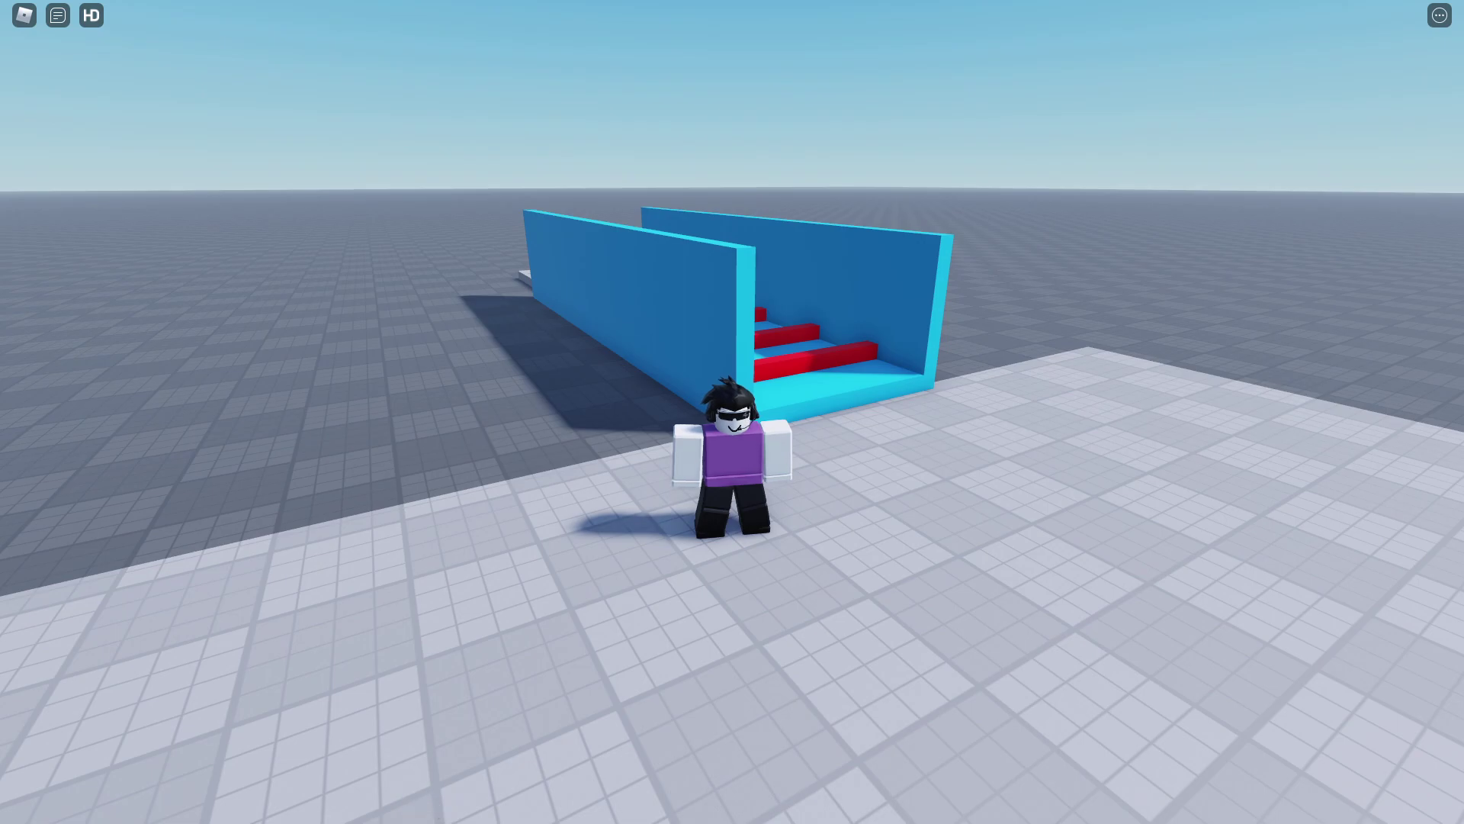
{"action": "key", "text": "s"}
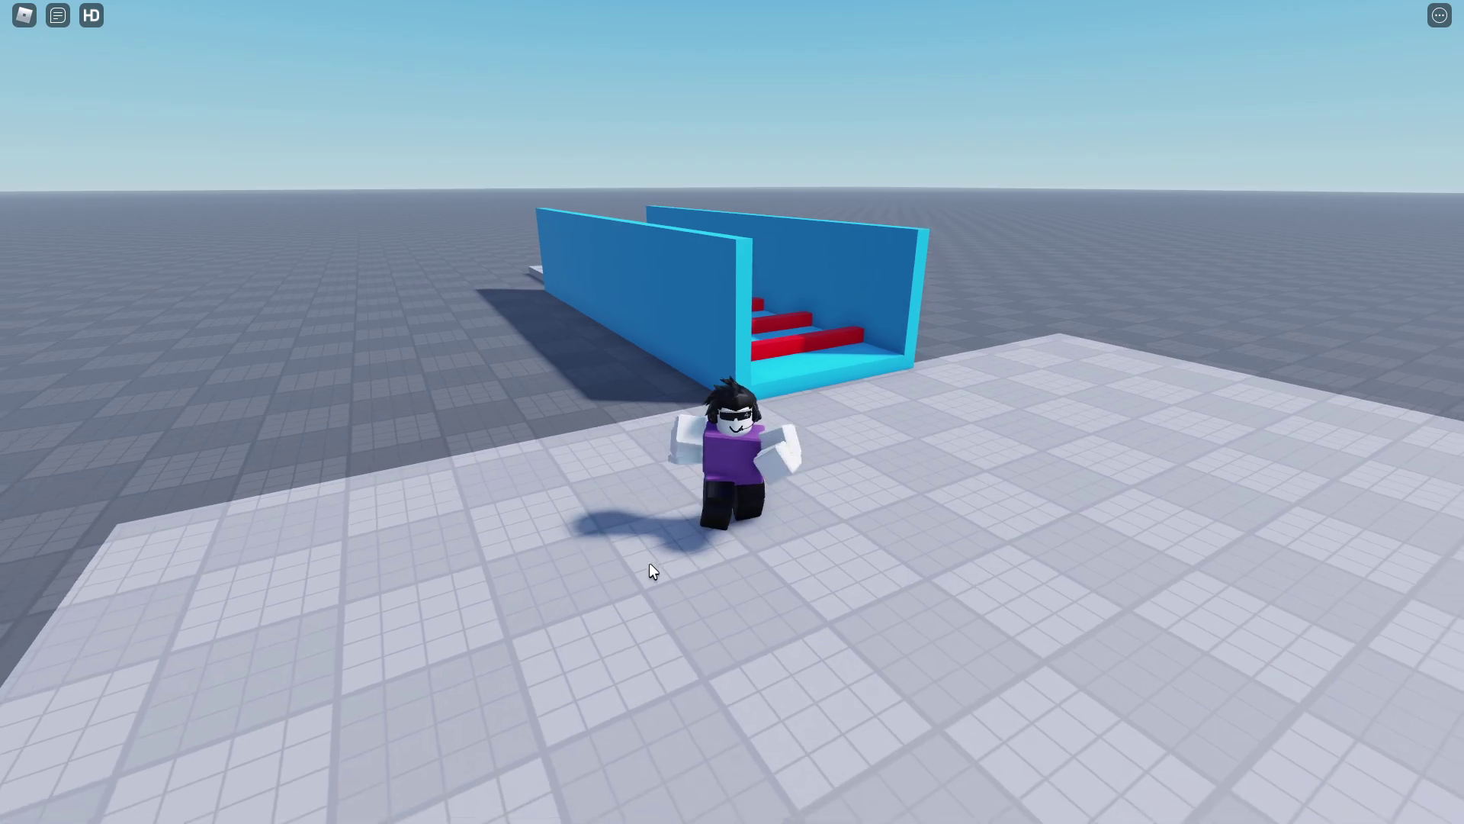
{"action": "key", "text": "d"}
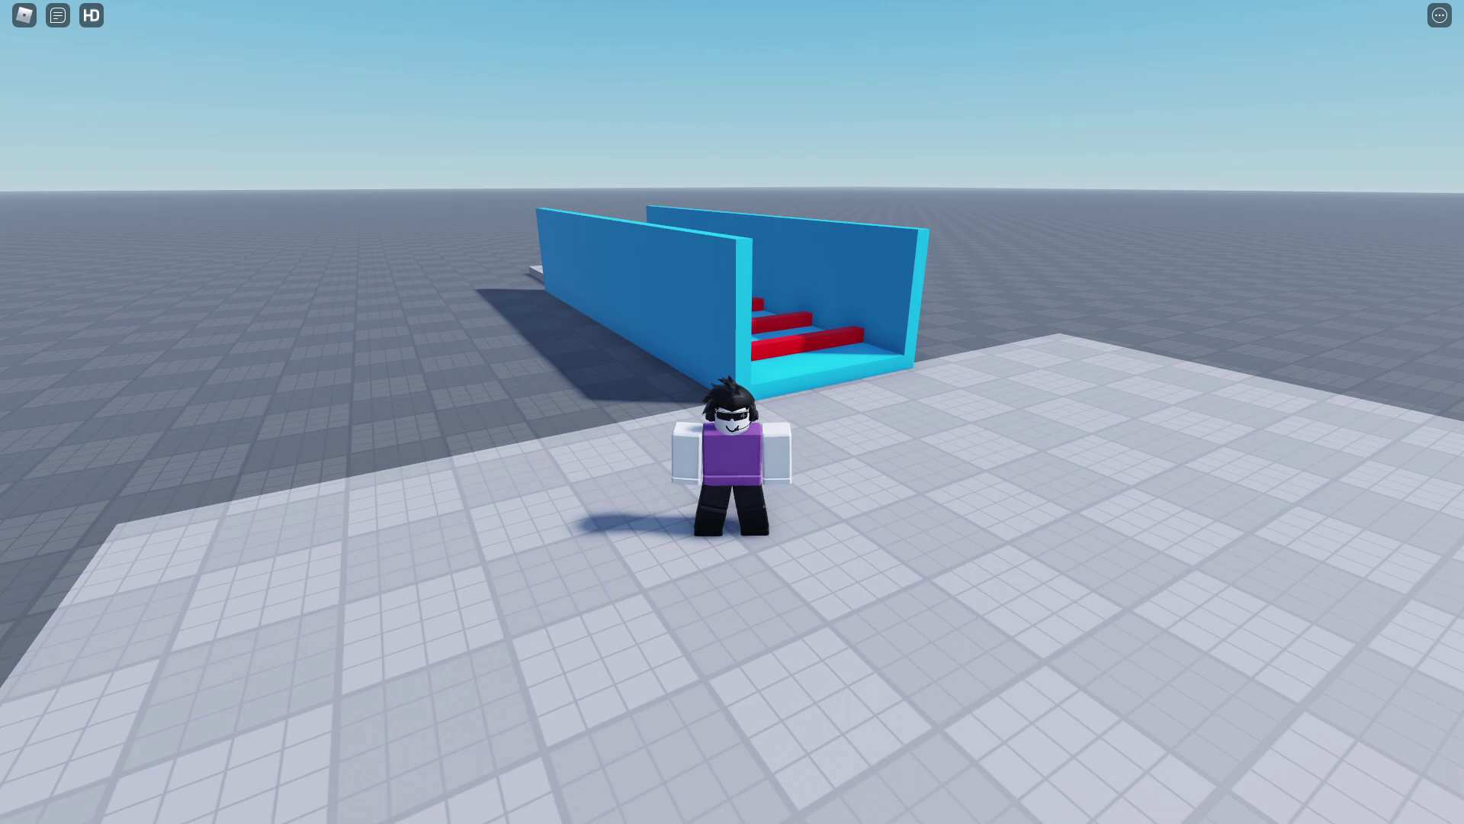
Step: Switch to Chrome, select the place ID in the Testing Place page's URL and return to the Roblox game
{"action": "left_click", "coordinate": [490, 692]}
{"action": "left_click", "coordinate": [320, 808]}
{"action": "left_click_drag", "start_coordinate": [1199, 442], "coordinate": [1059, 253]}
{"action": "left_click", "coordinate": [226, 300]}
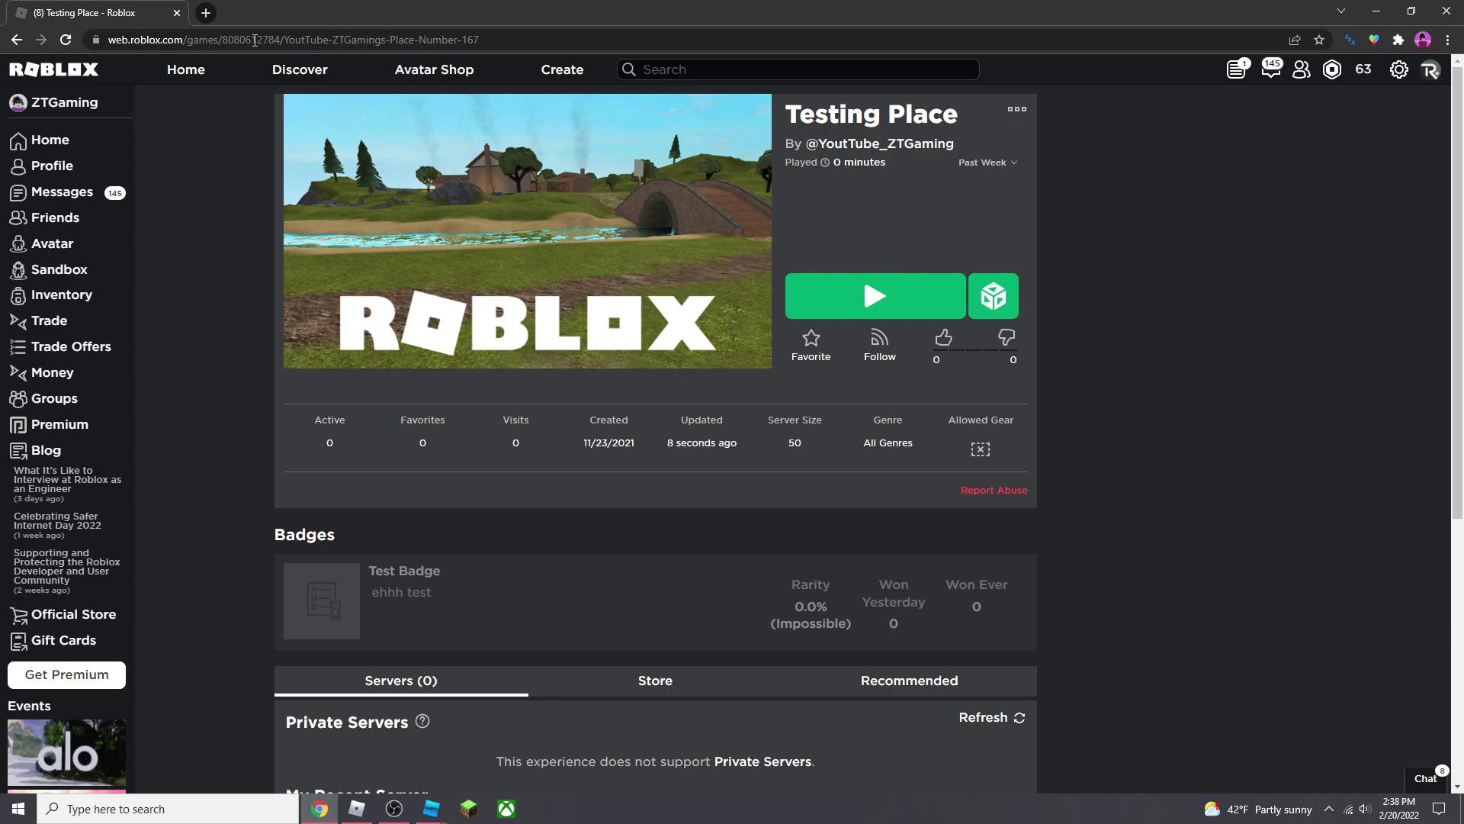
{"action": "double_click", "coordinate": [255, 40]}
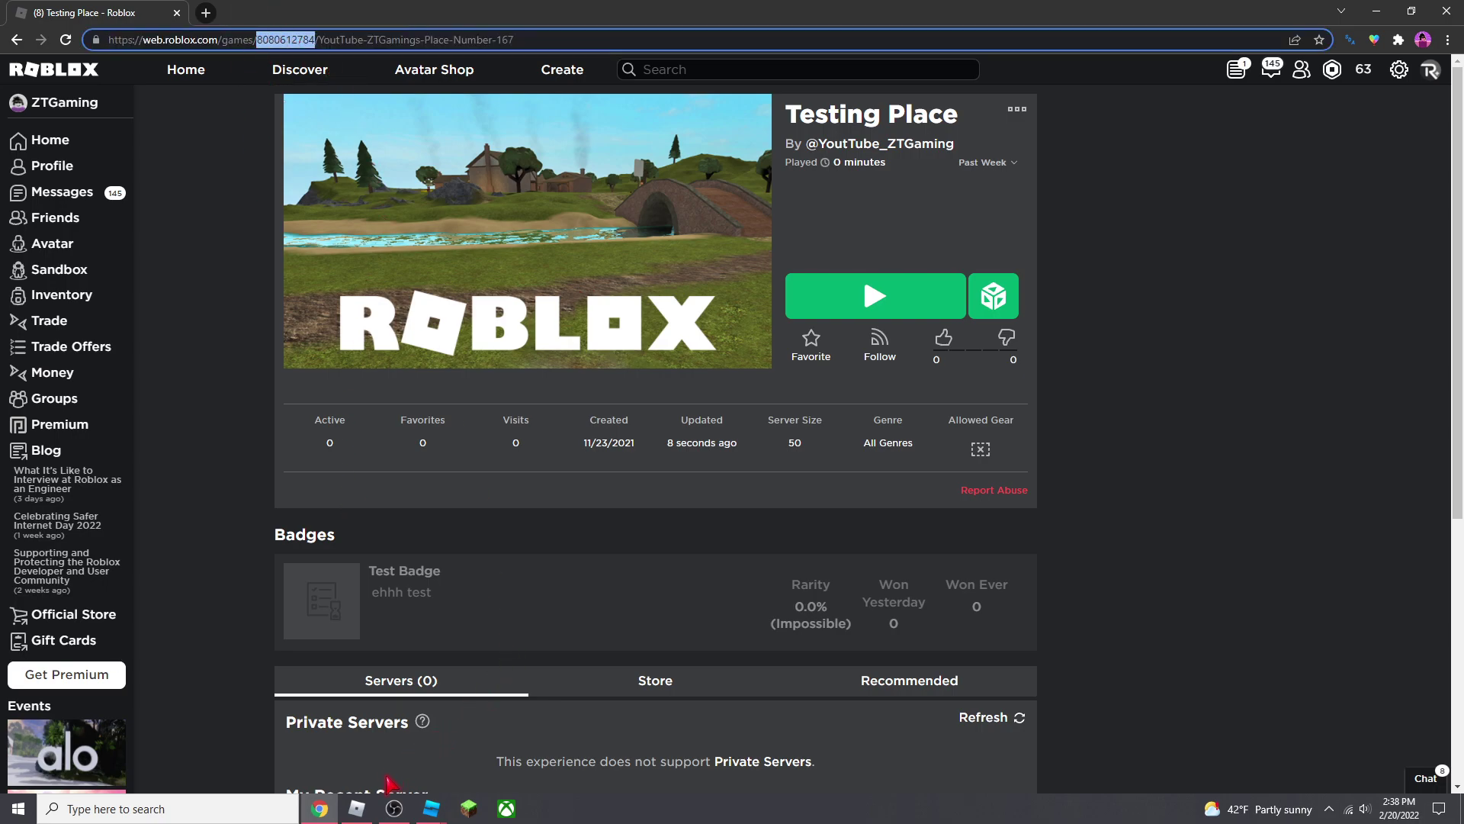
{"action": "left_click", "coordinate": [361, 808]}
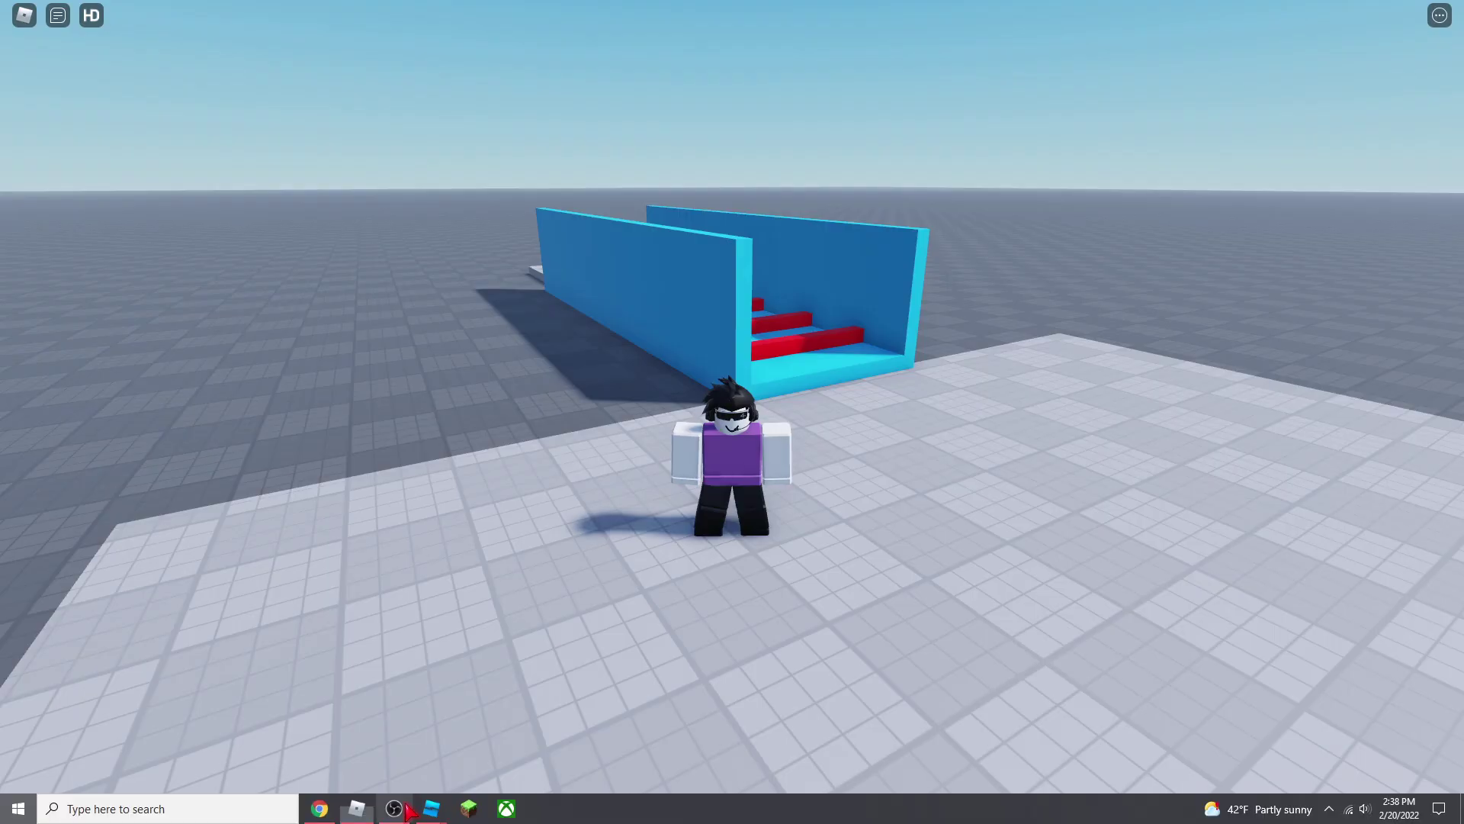
{"action": "left_click", "coordinate": [394, 808]}
{"action": "left_click", "coordinate": [522, 673]}
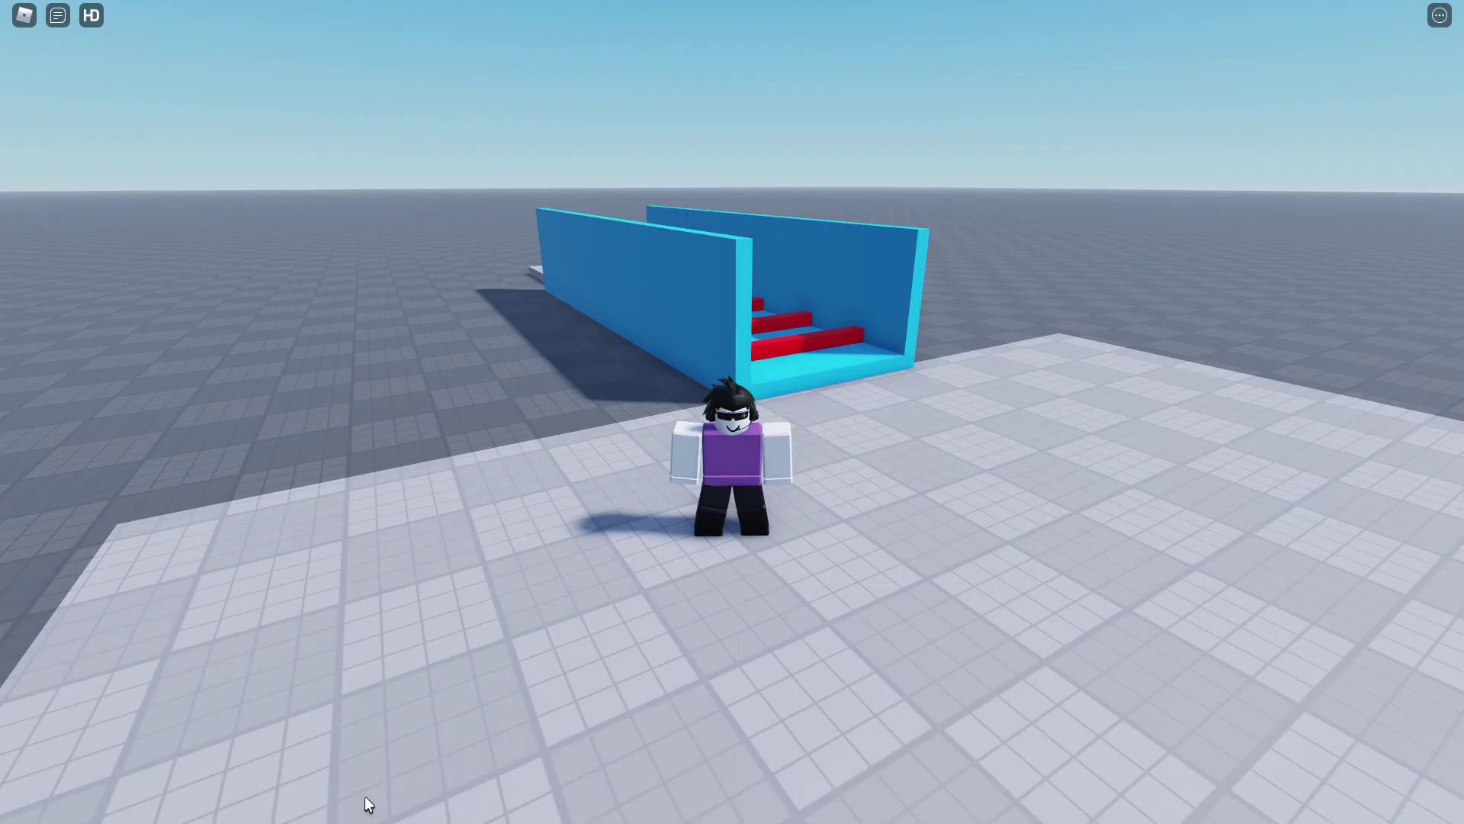
{"action": "key", "text": "s"}
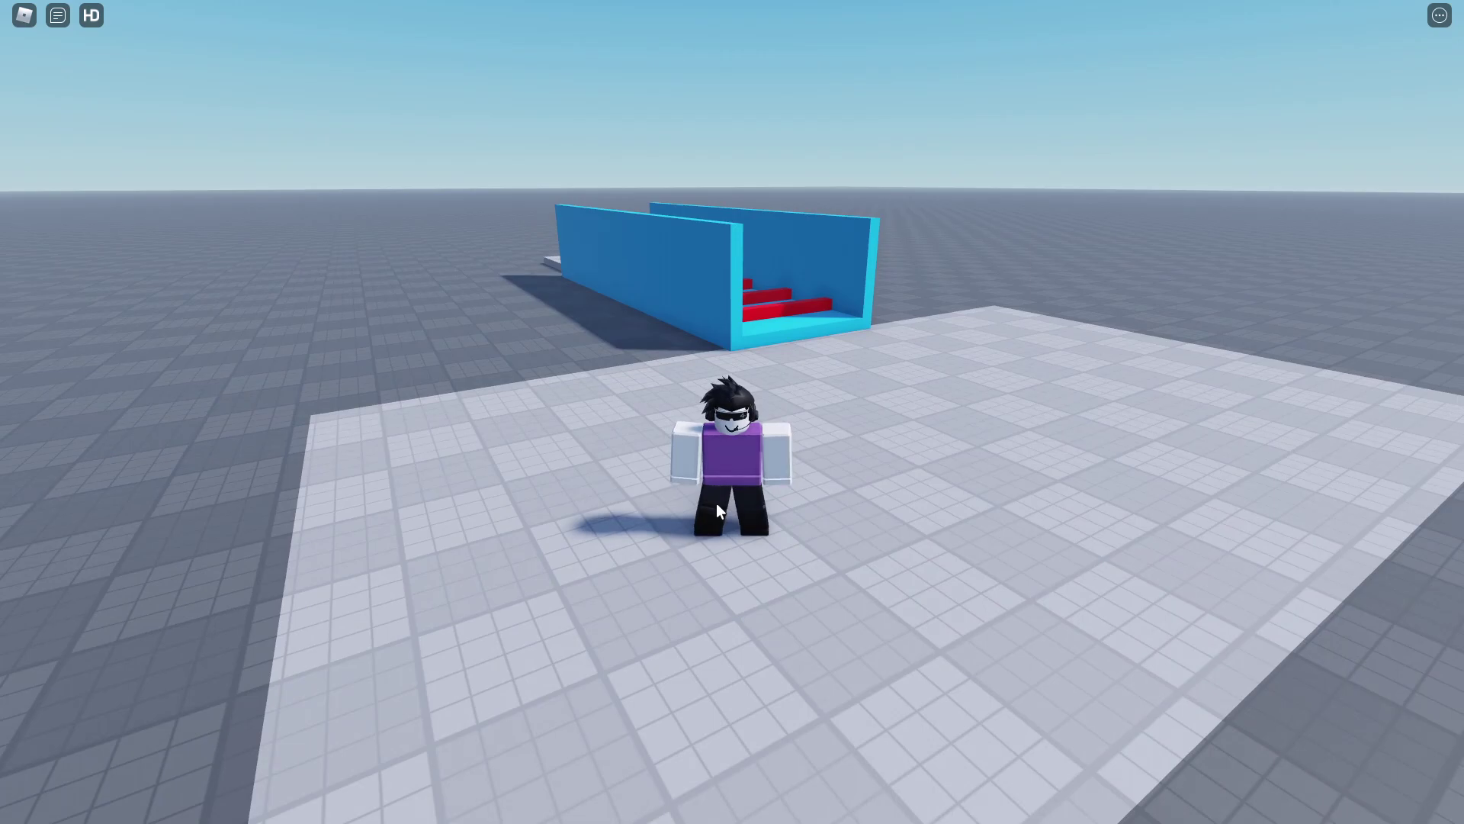
{"action": "key", "text": "slash"}
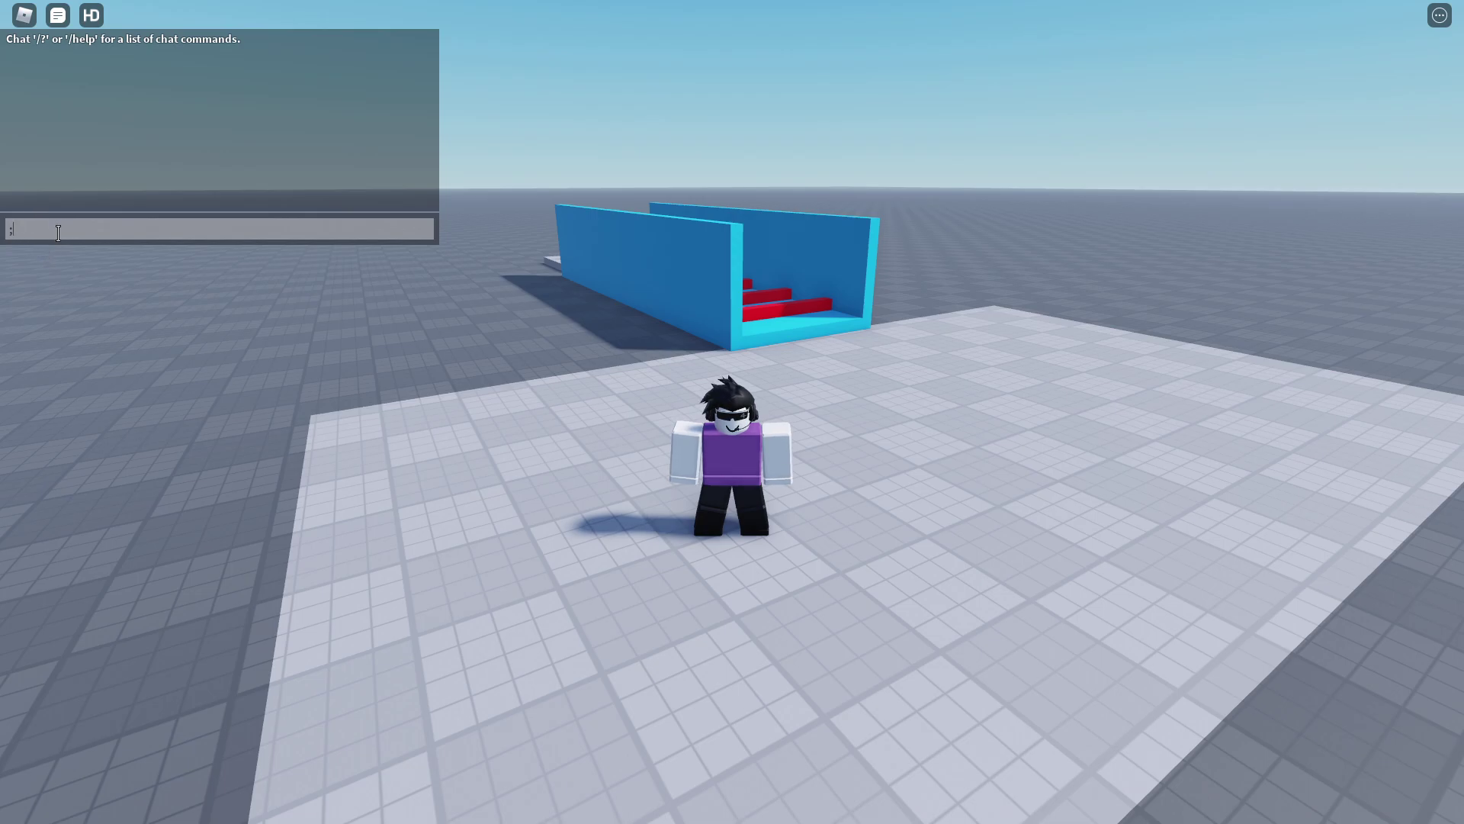
{"action": "left_click", "coordinate": [195, 309]}
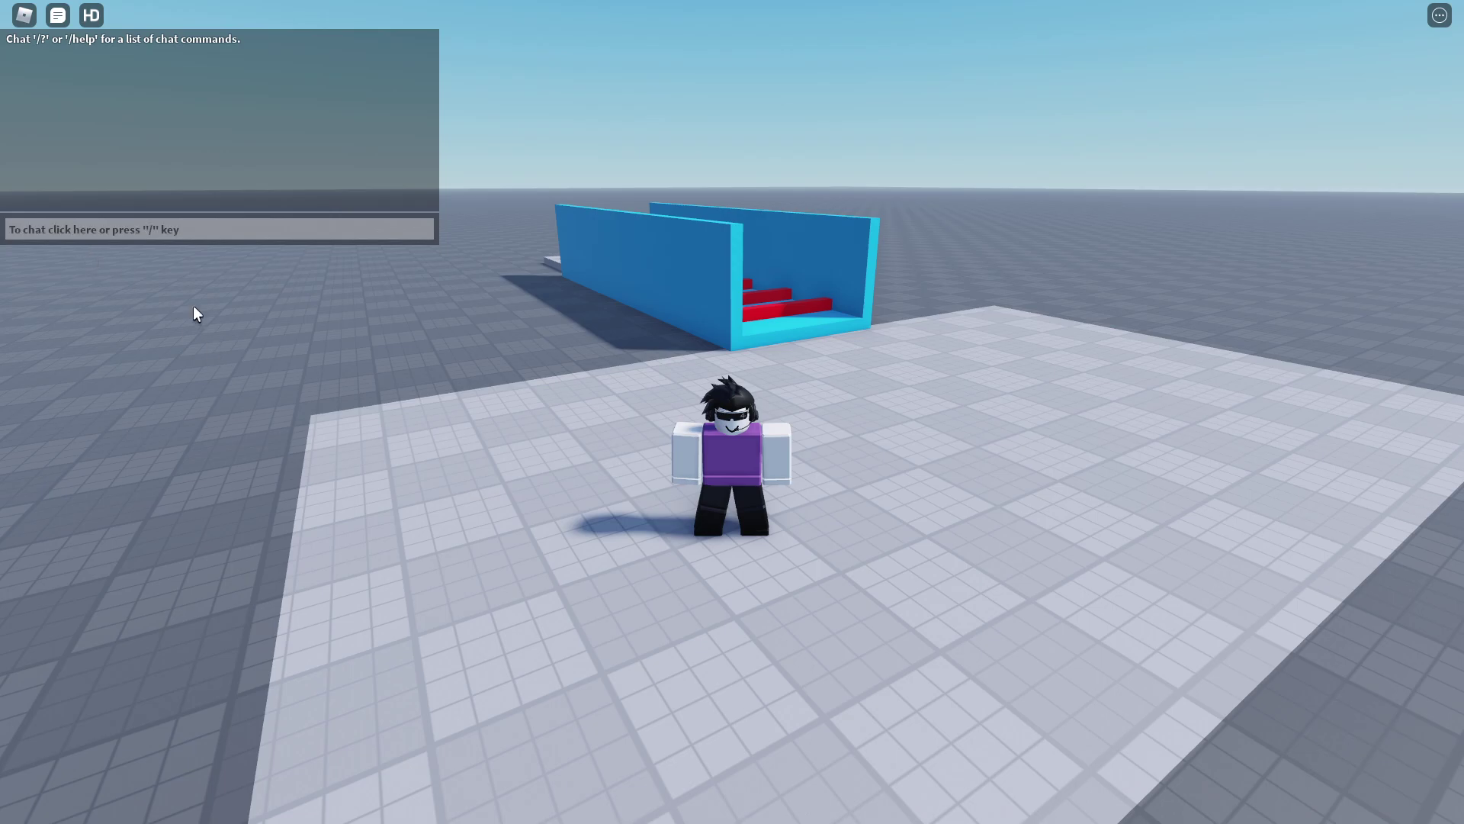
{"action": "left_click", "coordinate": [58, 19]}
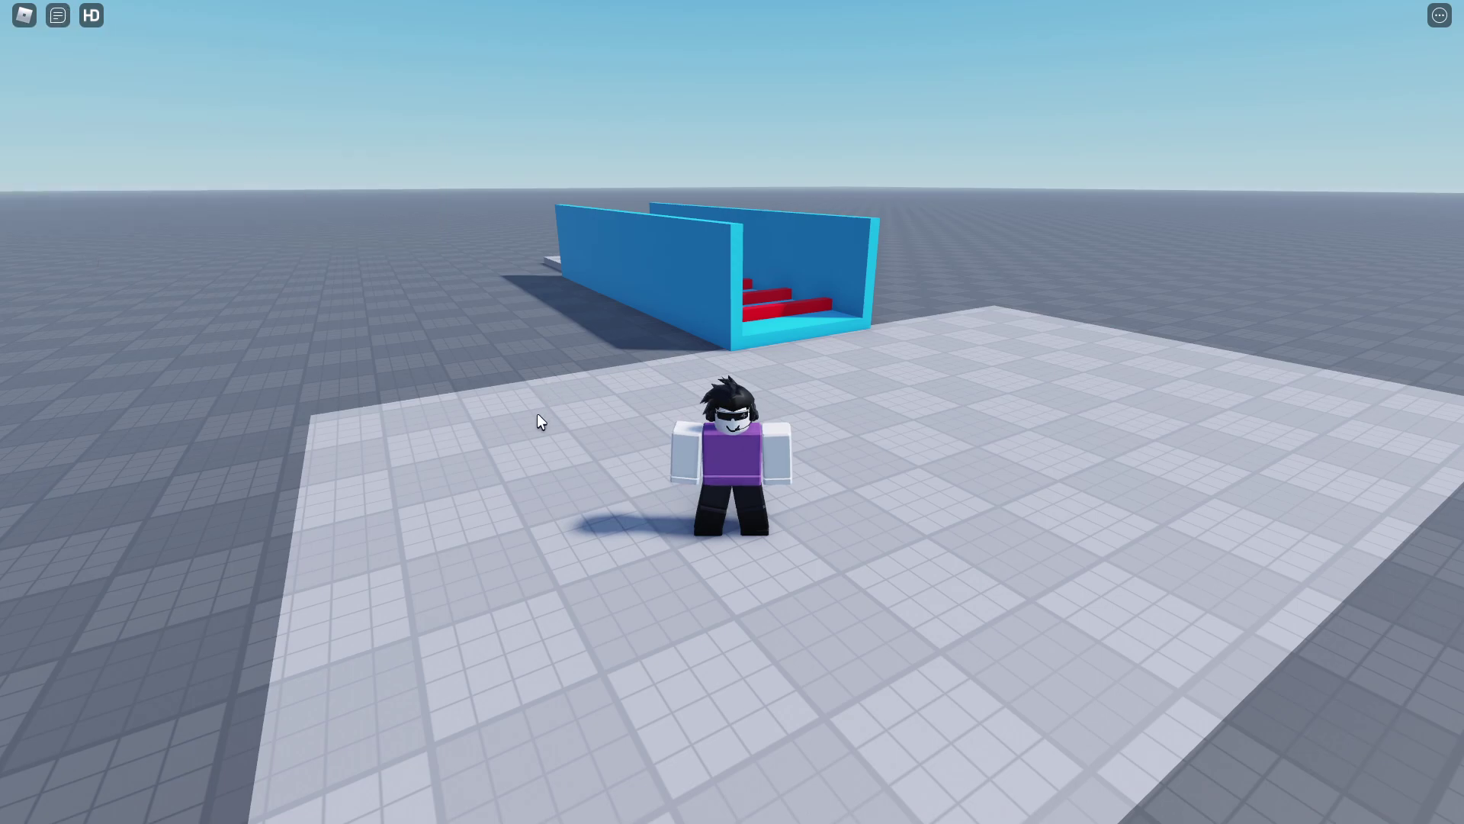
{"action": "key", "text": "slash"}
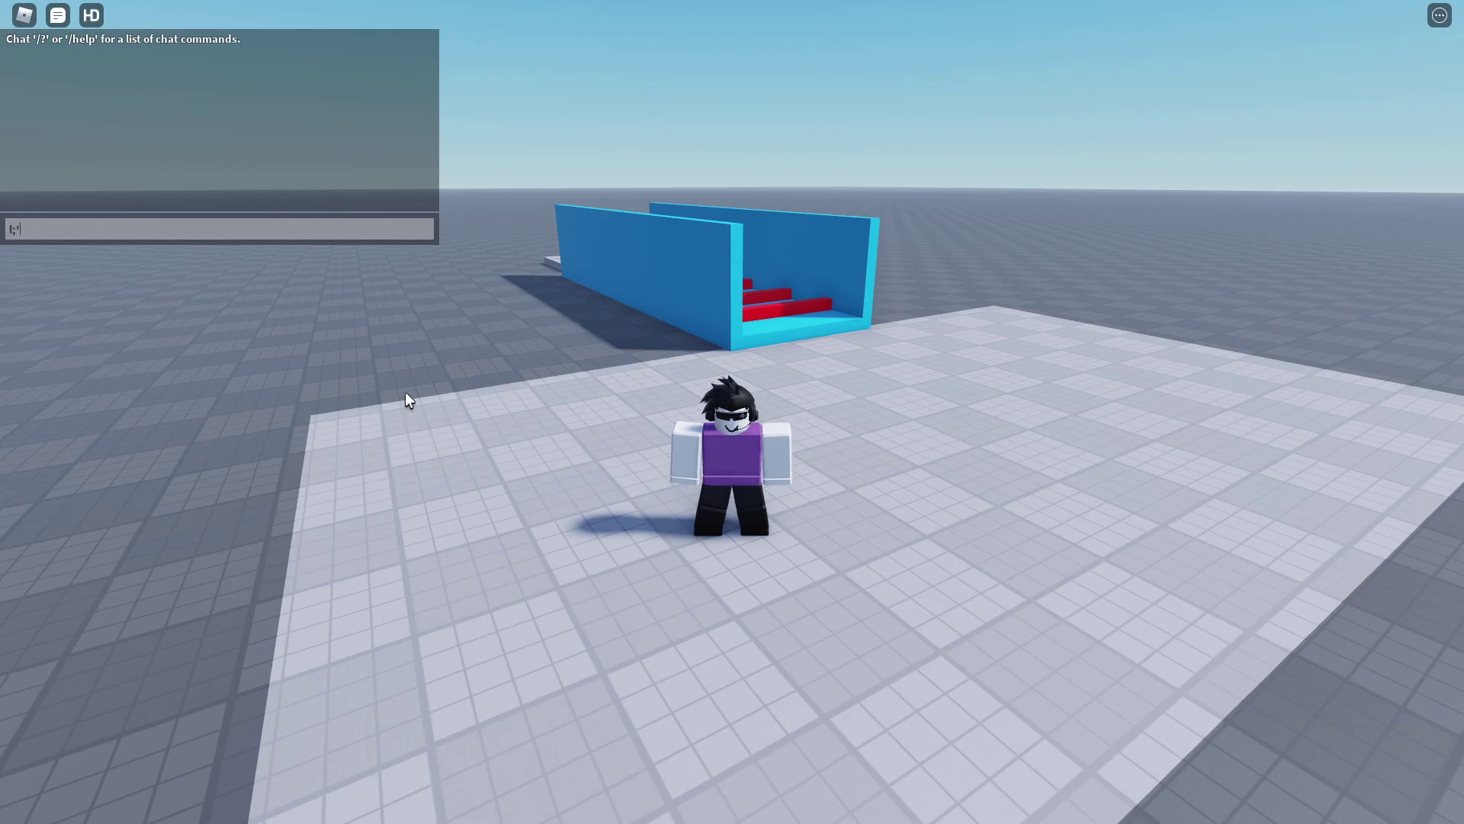
{"action": "key", "text": "semicolon"}
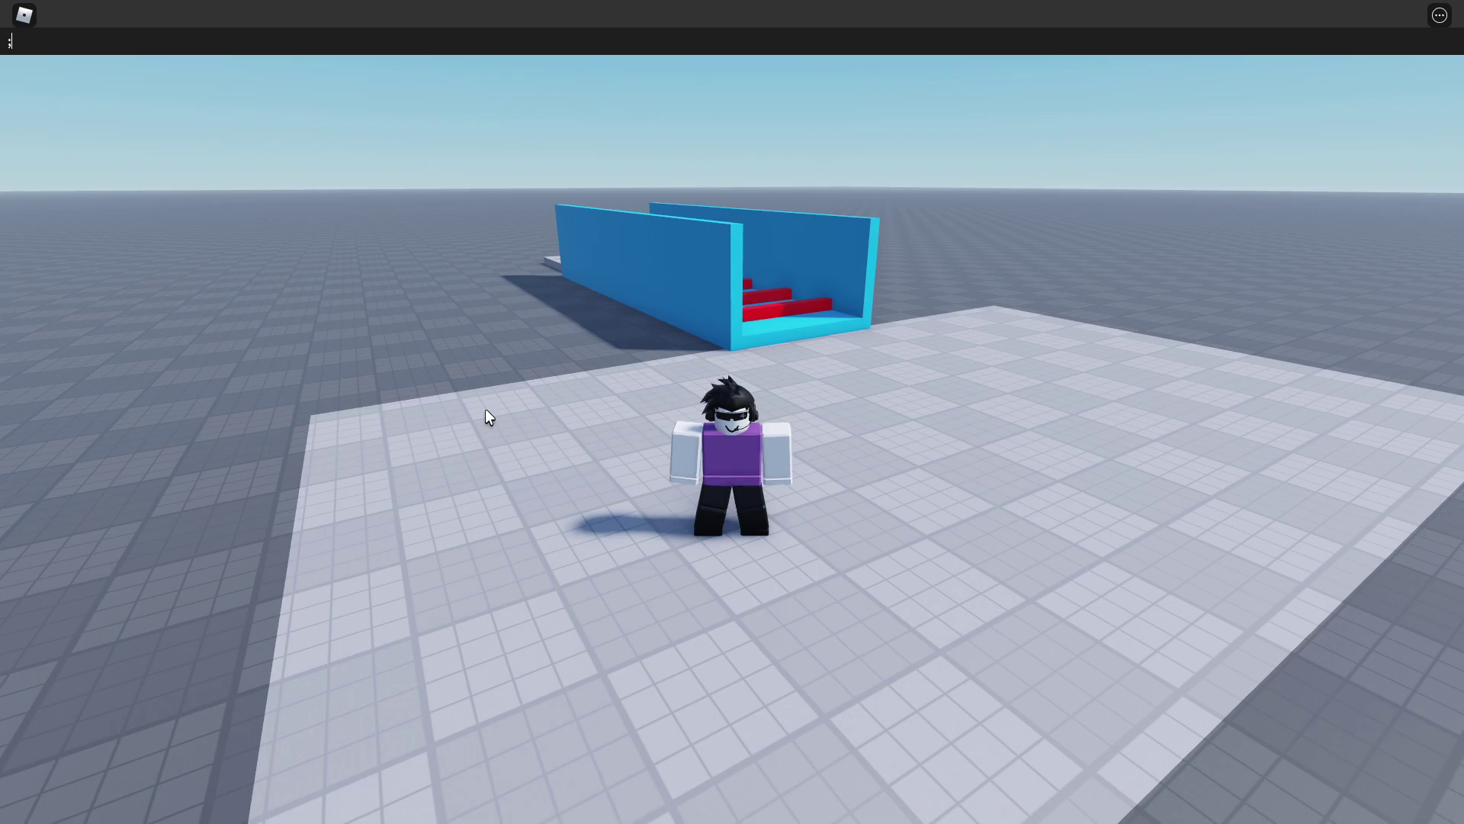
{"action": "type", "text": "forceplace"}
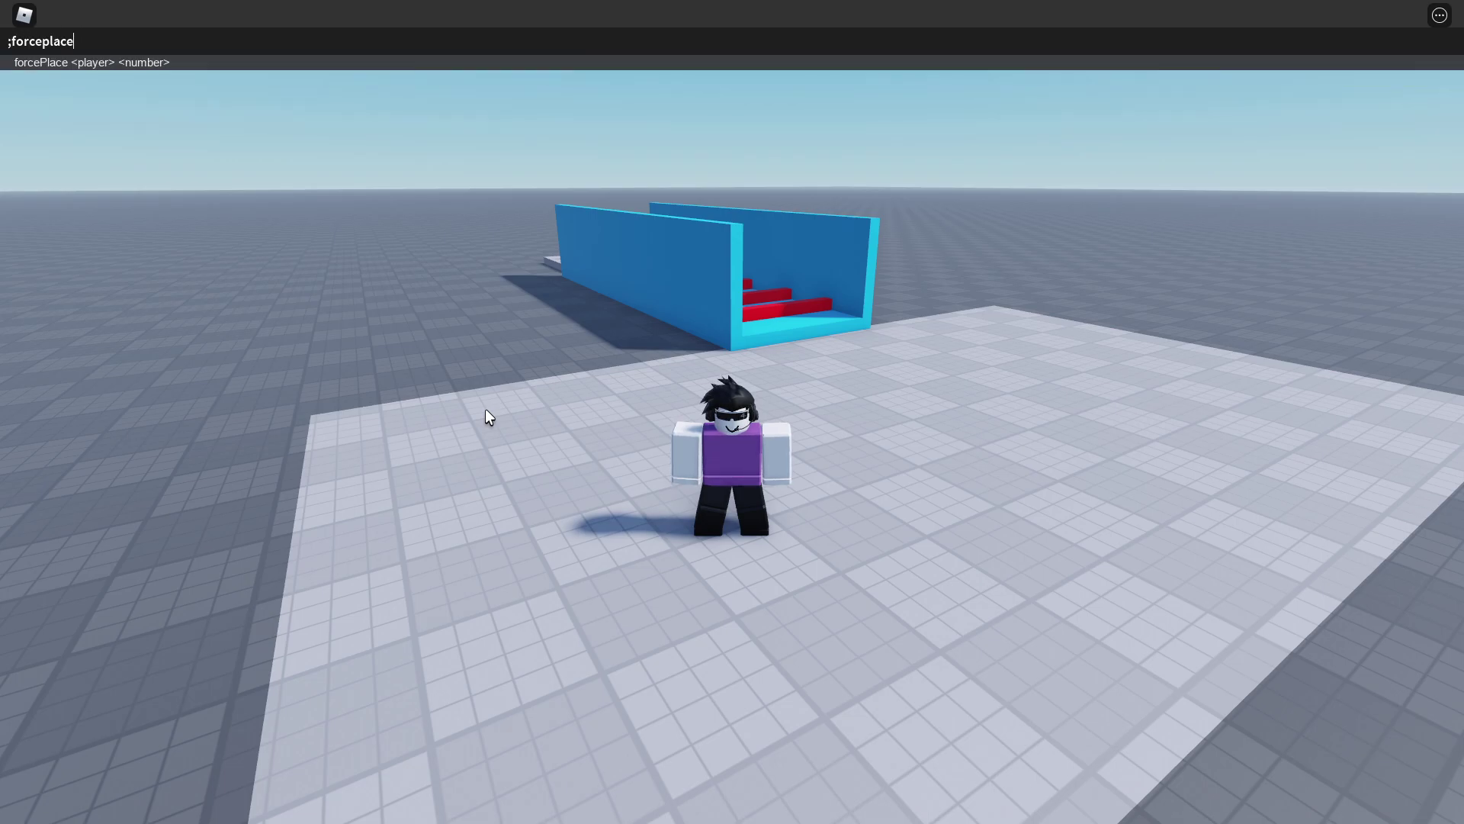
{"action": "type", "text": " all"}
{"action": "key", "text": "ctrl+v"}
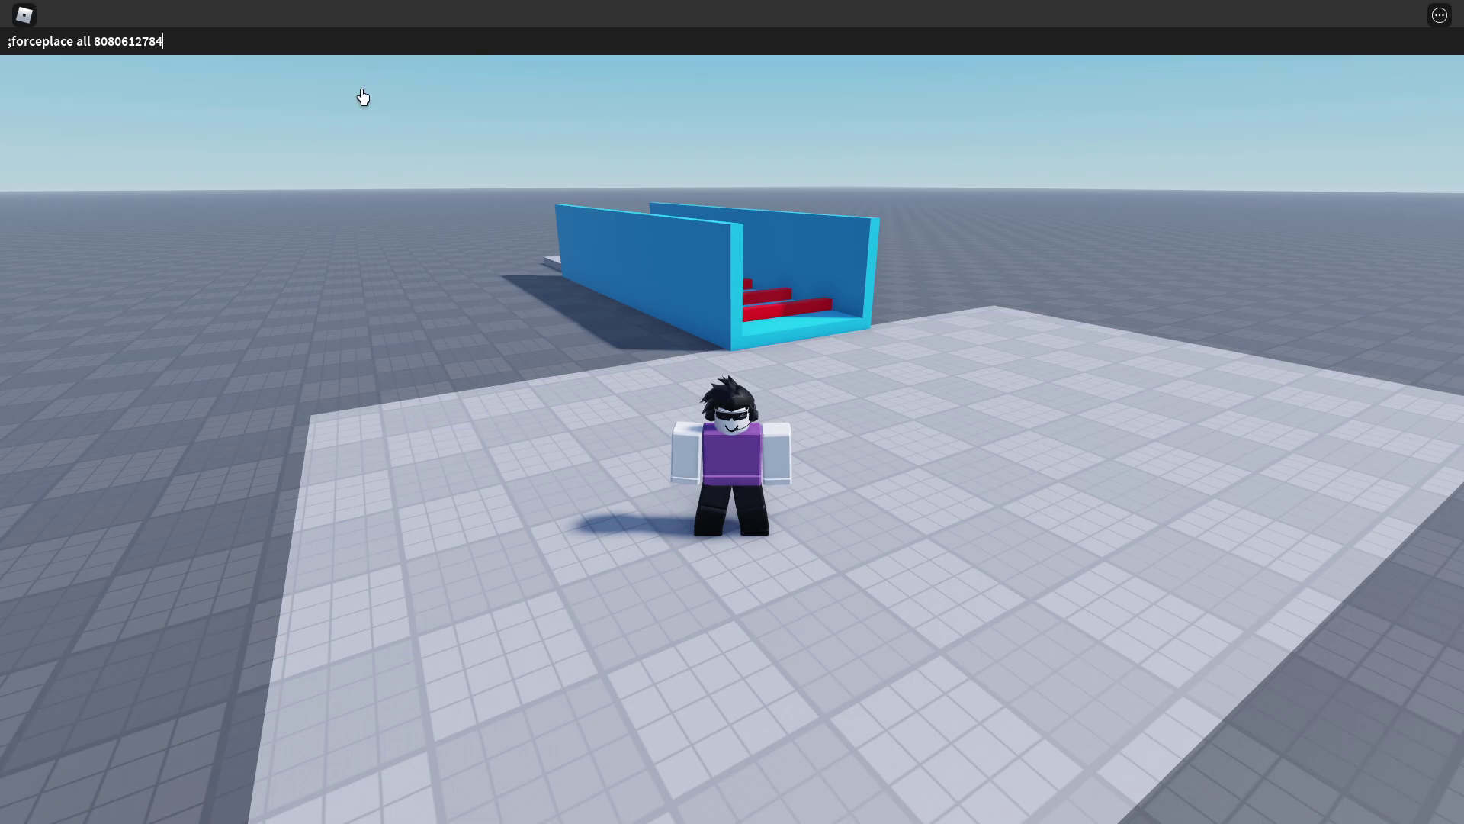
{"action": "left_click_drag", "start_coordinate": [91, 41], "coordinate": [4, 41]}
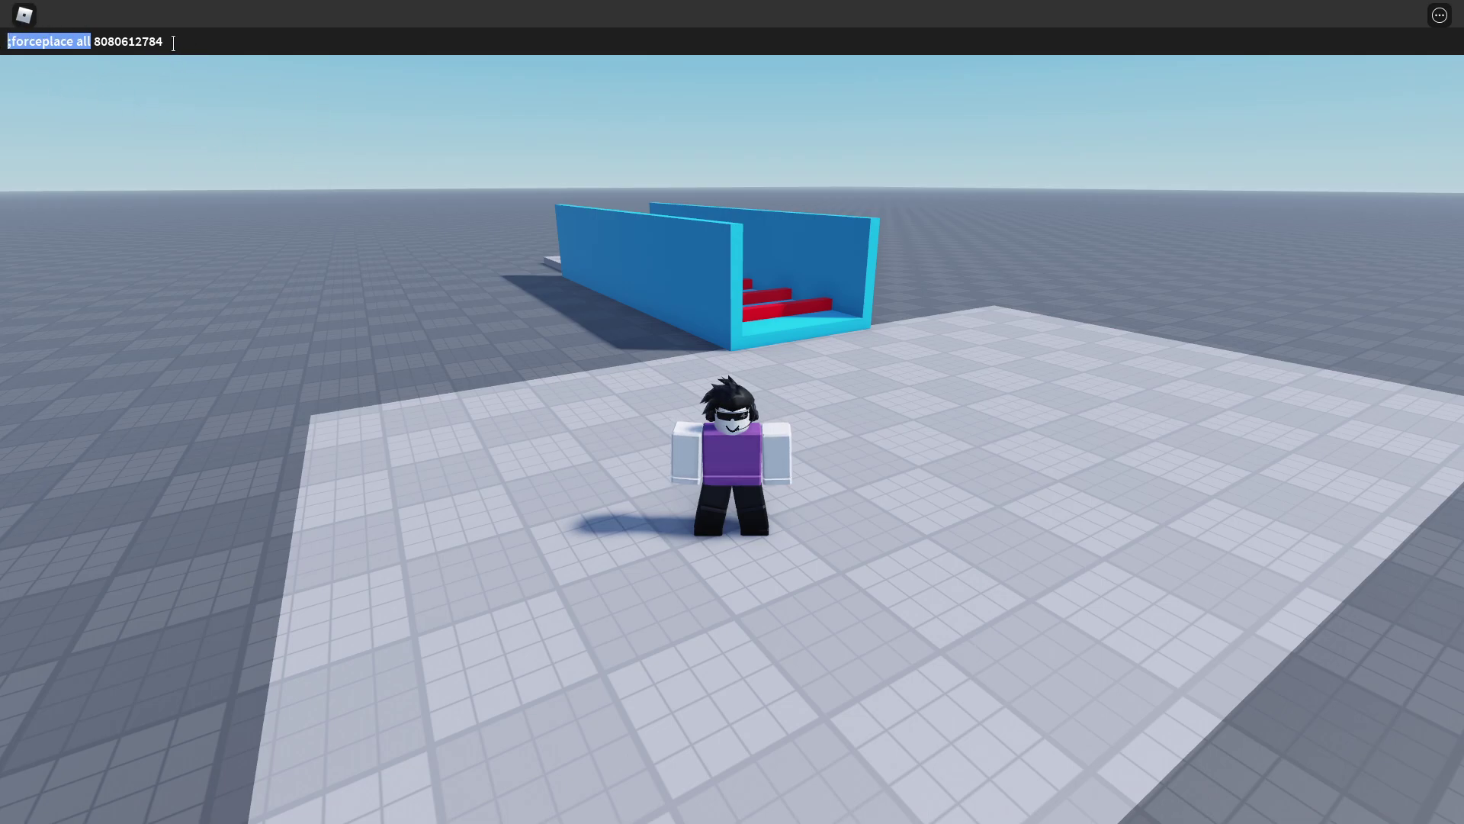
{"action": "left_click", "coordinate": [174, 45]}
{"action": "left_click_drag", "start_coordinate": [172, 44], "coordinate": [101, 44]}
{"action": "left_click", "coordinate": [165, 46]}
{"action": "left_click", "coordinate": [761, 376]}
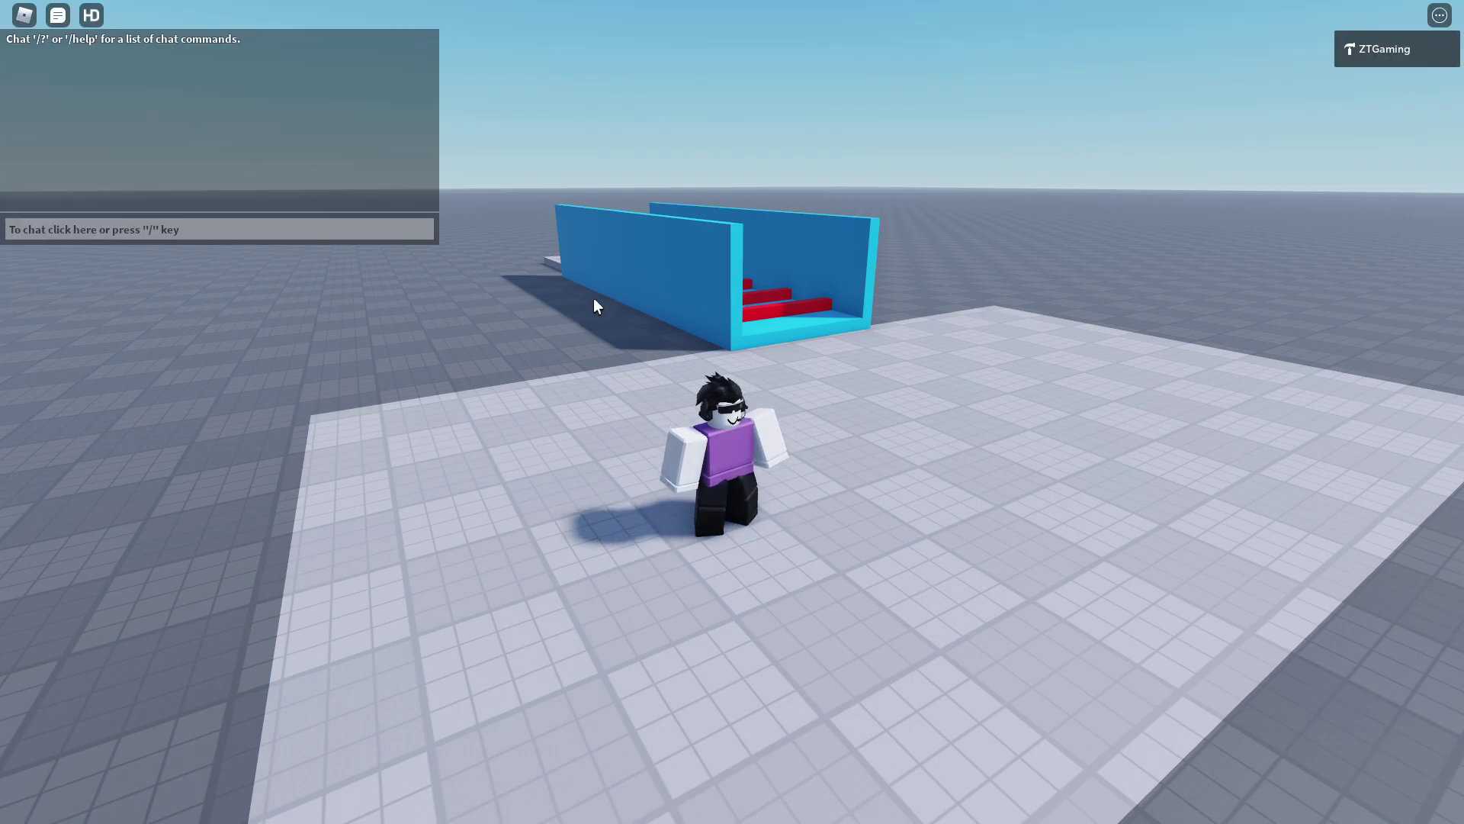
{"action": "key", "text": "d"}
{"action": "key", "text": "Tab"}
{"action": "right_click_drag", "start_coordinate": [874, 471], "coordinate": [876, 473]}
Step: Walk the avatar from the spawn through the door marked "test" into the dark glass room
{"action": "key", "text": "s"}
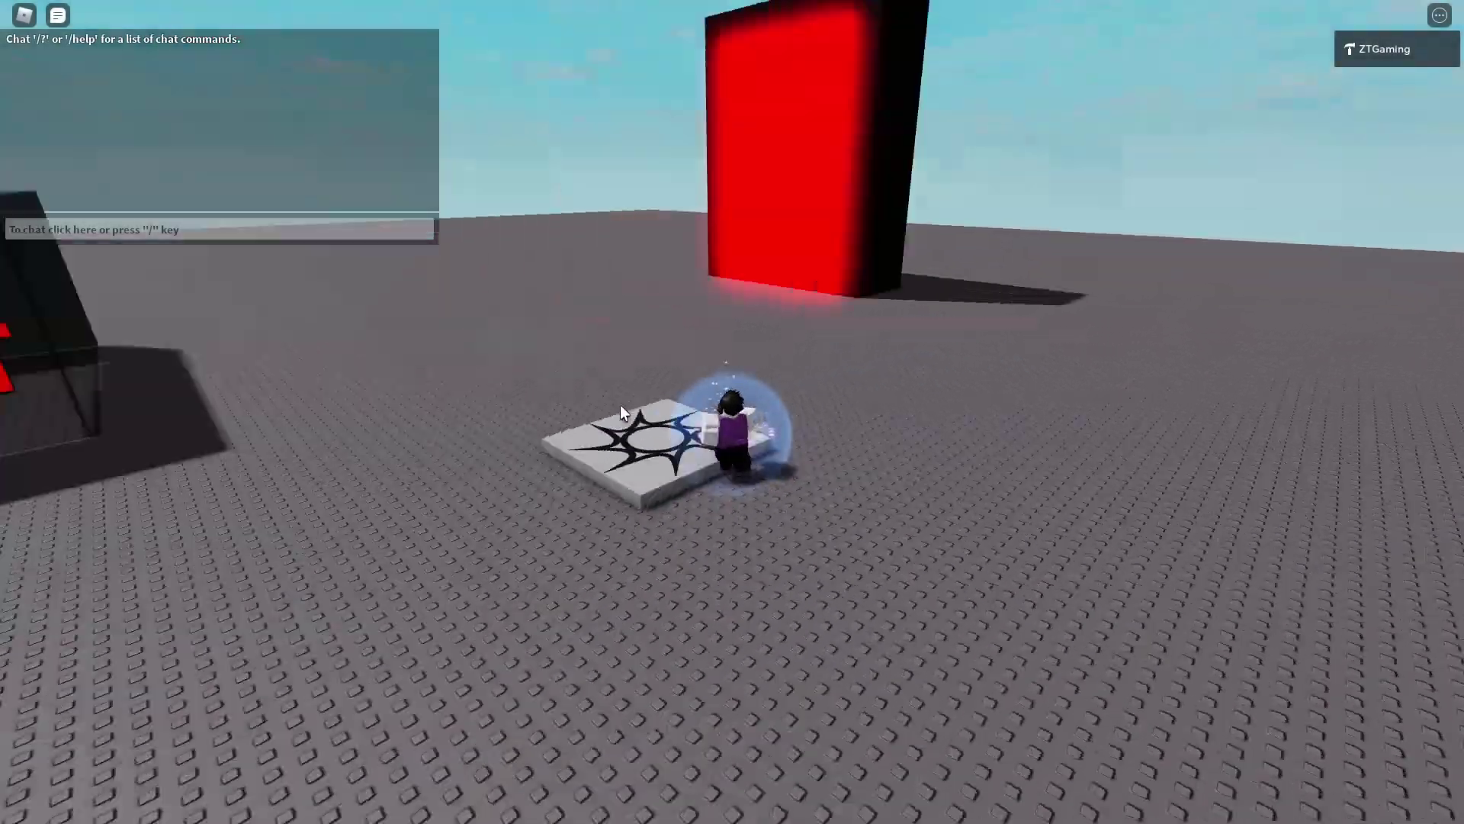
{"action": "right_click_drag", "start_coordinate": [620, 404], "coordinate": [662, 384]}
{"action": "key", "text": "s"}
{"action": "scroll", "coordinate": [659, 386], "scroll_direction": "up", "scroll_amount": 3}
{"action": "key", "text": "w"}
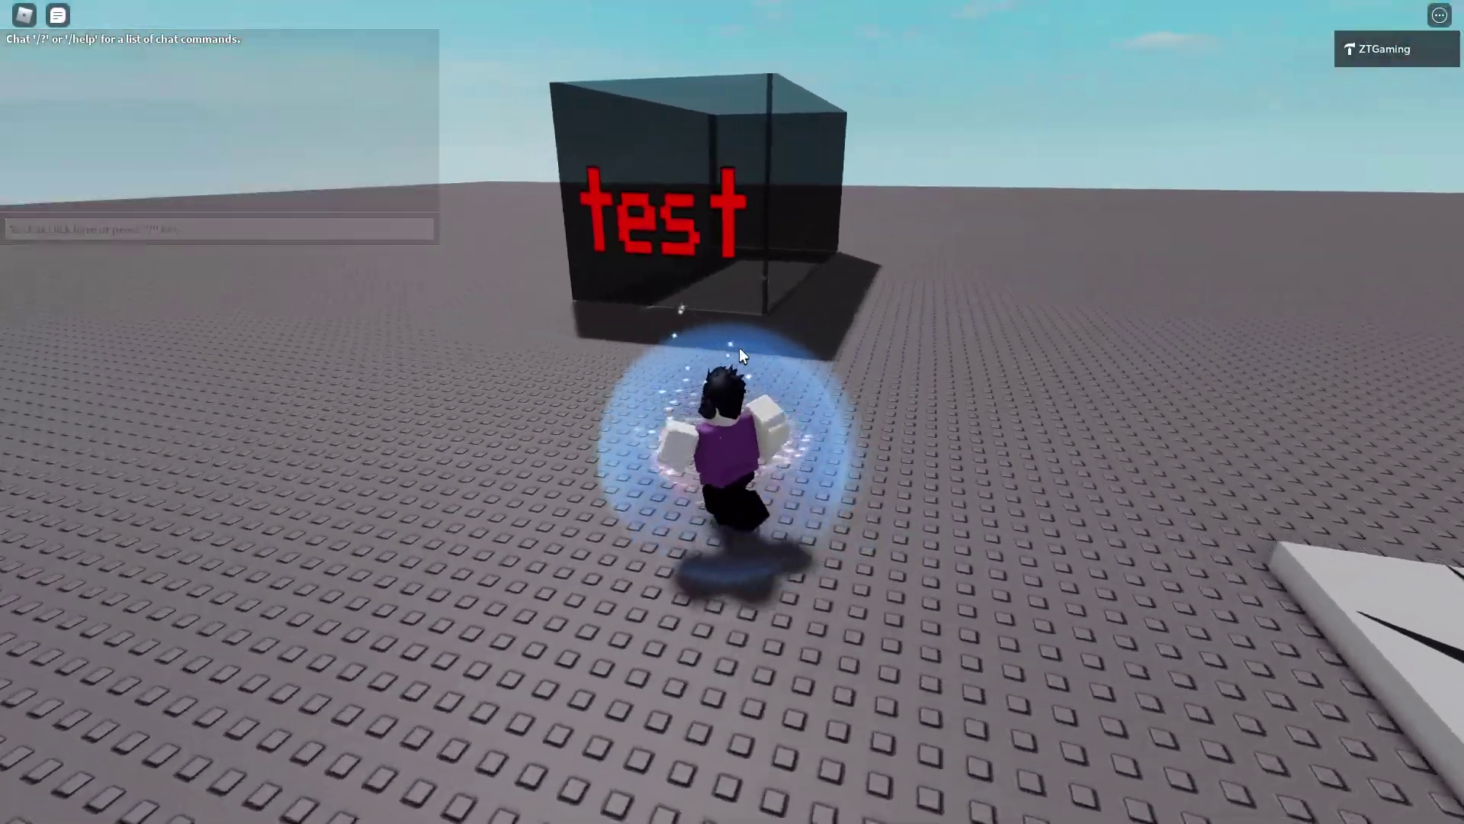
{"action": "right_click_drag", "start_coordinate": [739, 347], "coordinate": [725, 387]}
{"action": "scroll", "coordinate": [739, 346], "scroll_direction": "down", "scroll_amount": 3}
{"action": "key", "text": "w"}
{"action": "key", "text": "w"}
{"action": "scroll", "coordinate": [725, 387], "scroll_direction": "down", "scroll_amount": 3}
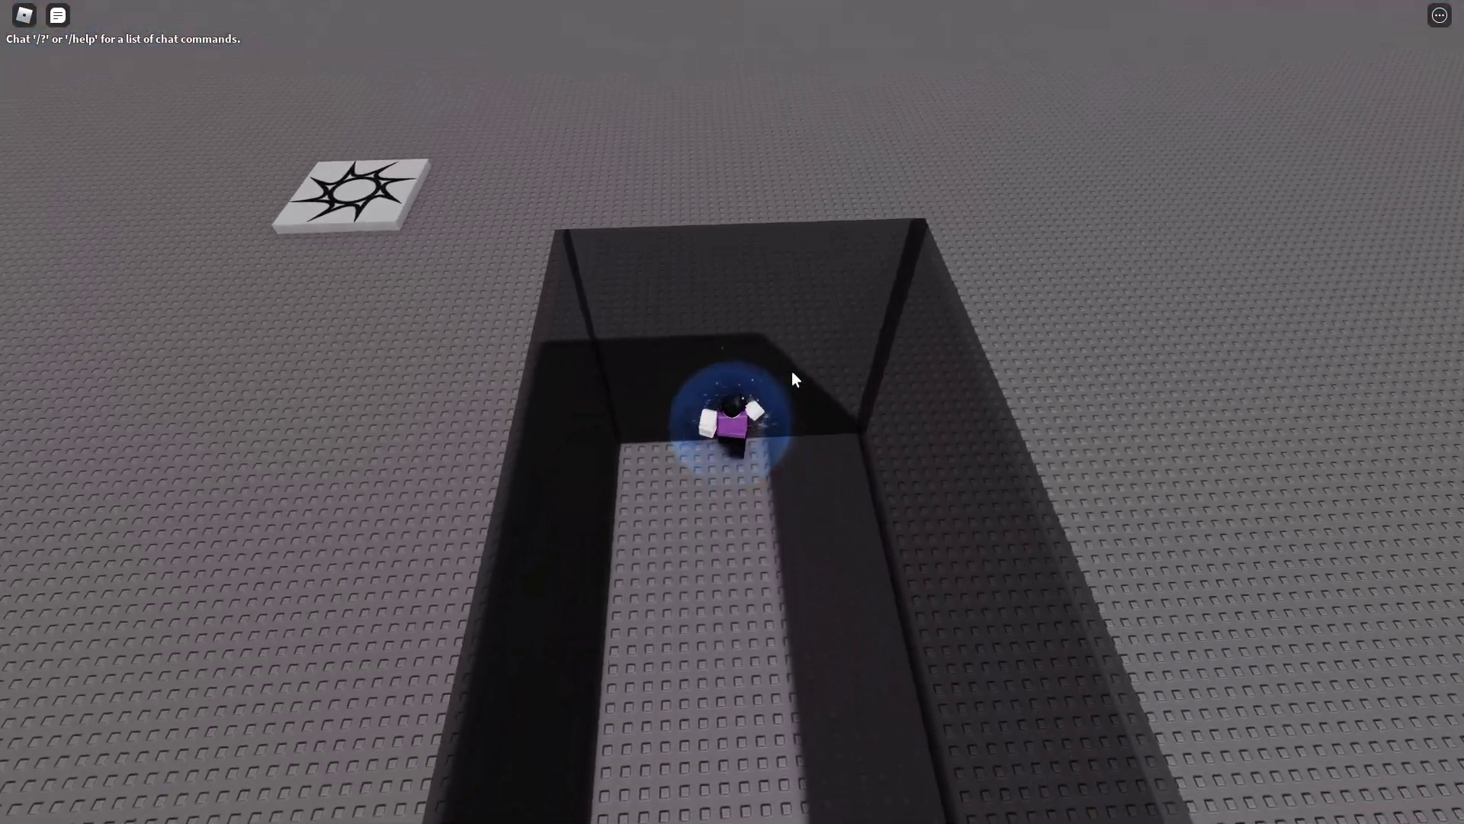
Step: Bring the avatar back out of the glass room onto the open ground between the room and the spawn
{"action": "right_click_drag", "start_coordinate": [825, 359], "coordinate": [825, 359]}
{"action": "scroll", "coordinate": [825, 359], "scroll_direction": "down", "scroll_amount": 4}
{"action": "scroll", "coordinate": [825, 359], "scroll_direction": "up", "scroll_amount": 5}
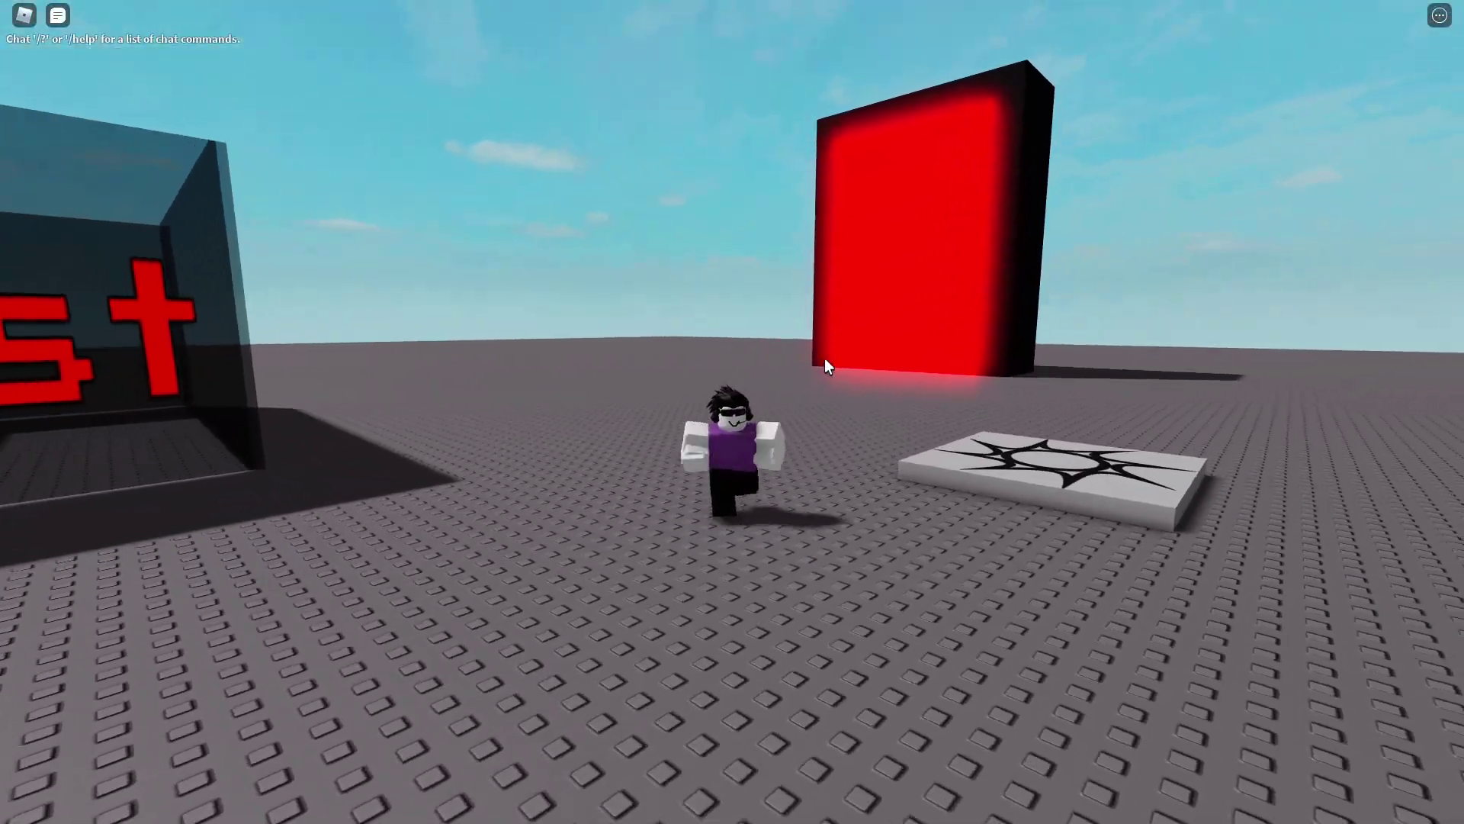
{"action": "scroll", "coordinate": [825, 359], "scroll_direction": "down", "scroll_amount": 5}
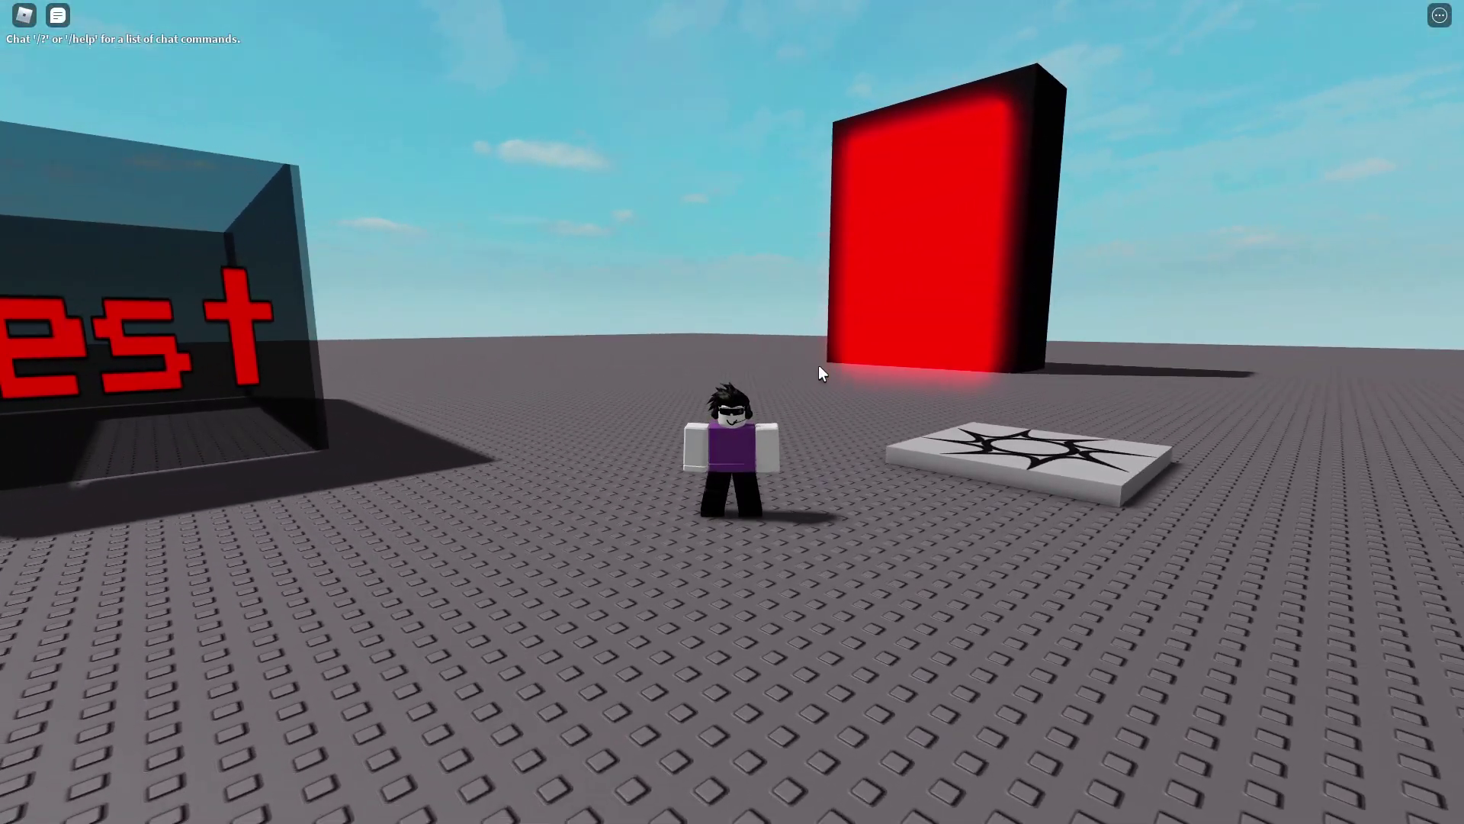